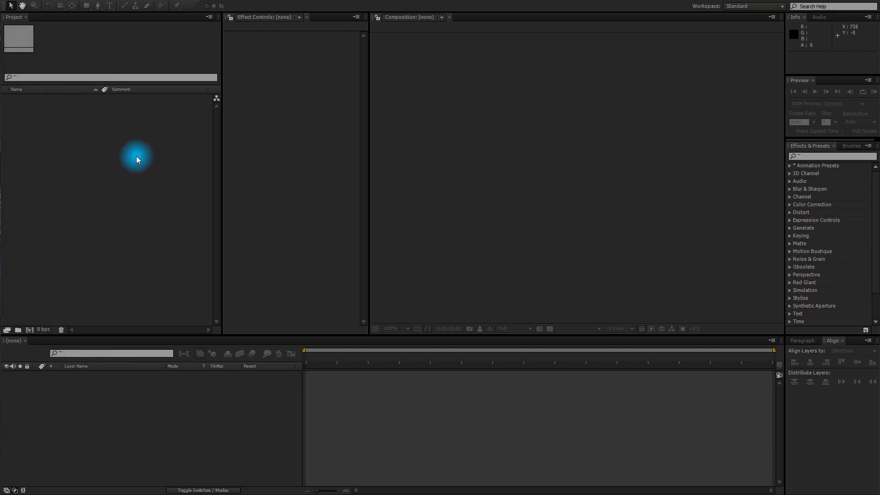
Create a new composition named Compass_elements with a height of 800 px.
click(133, 163)
click(60, 2)
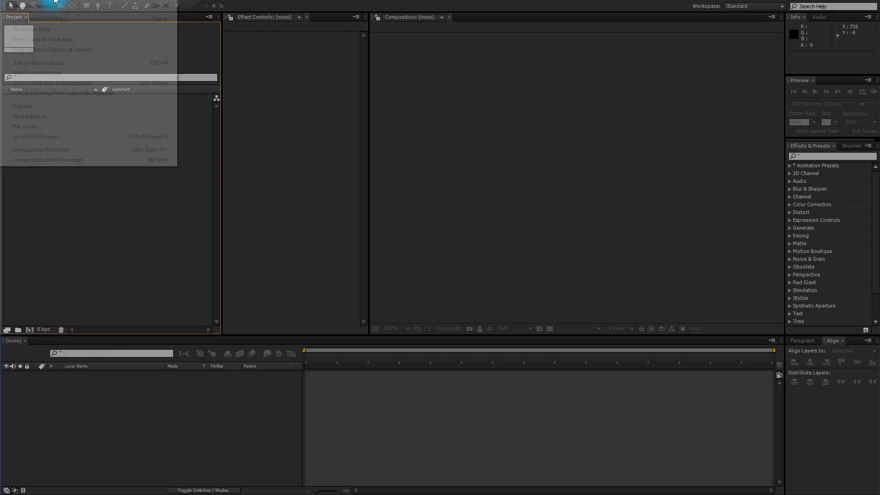
click(62, 10)
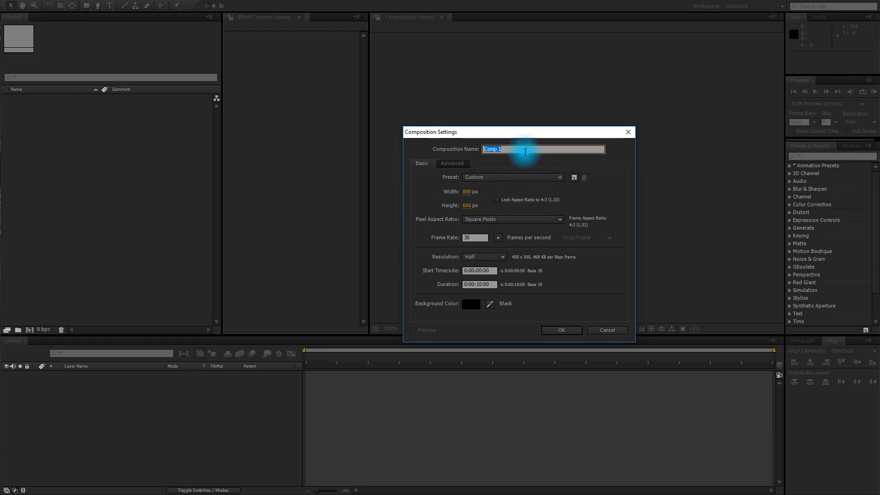
text(Compas)
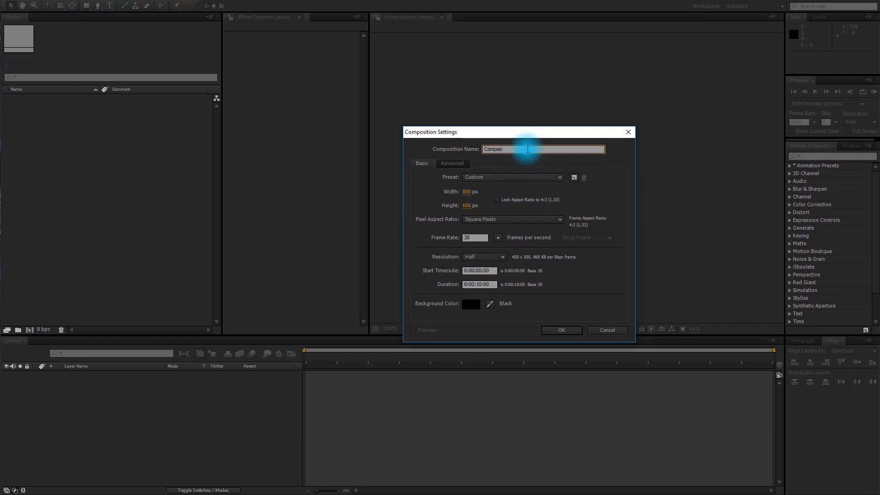
text(s_elements)
click(467, 206)
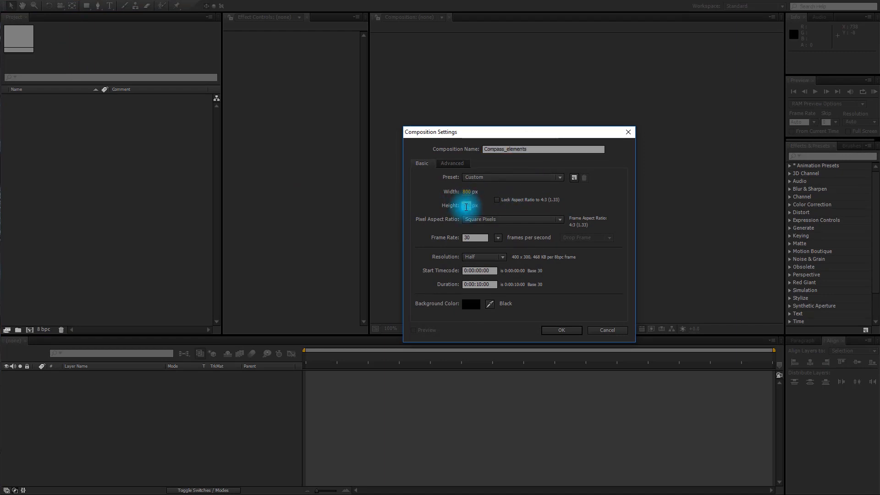
text(800)
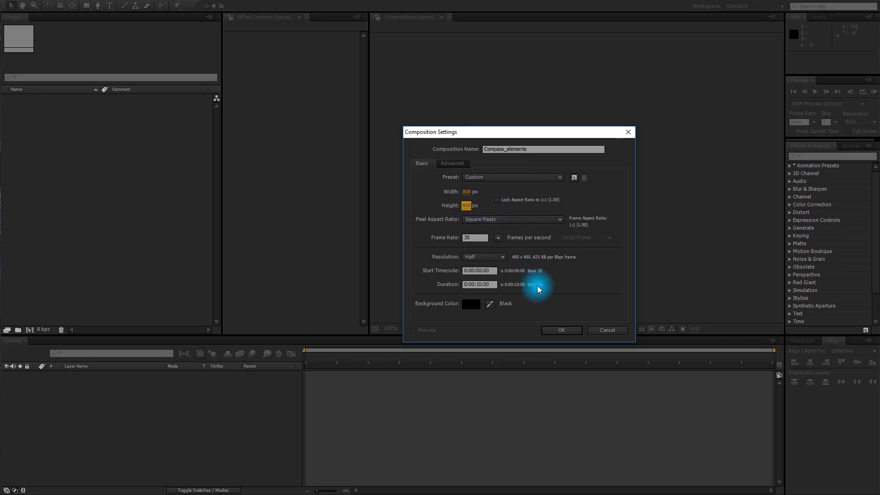
click(561, 330)
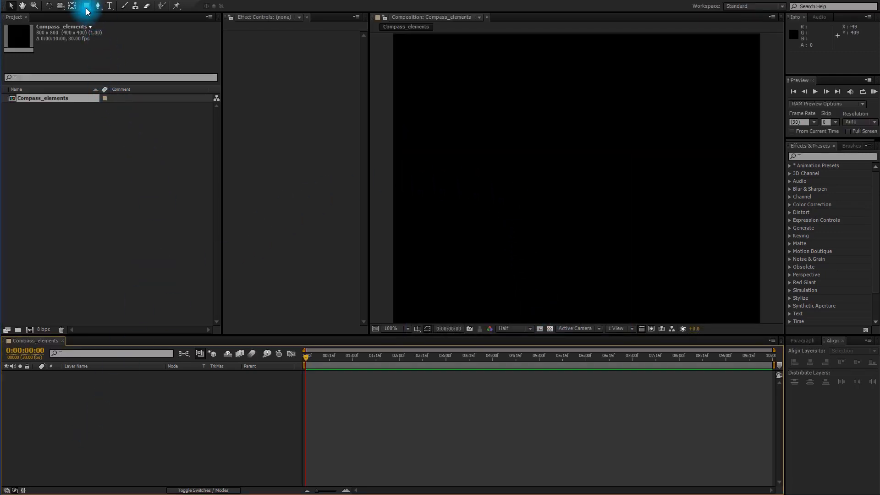
Create a rectangle shape layer covering the whole composition, with the fill color set to 282828.
drag(86, 7, 123, 17)
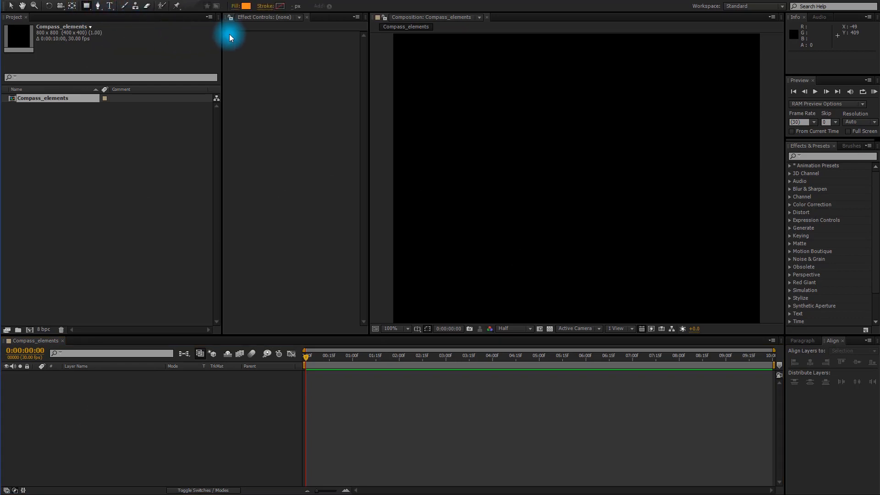
click(246, 10)
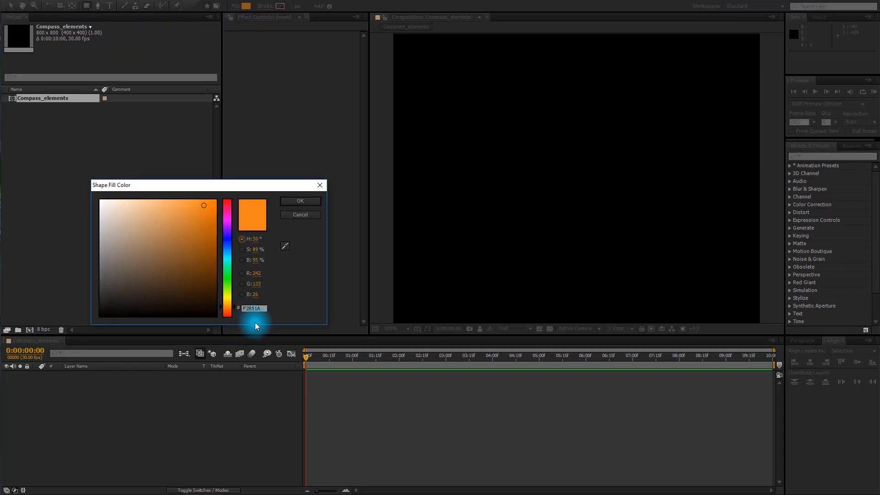
drag(256, 309, 240, 310)
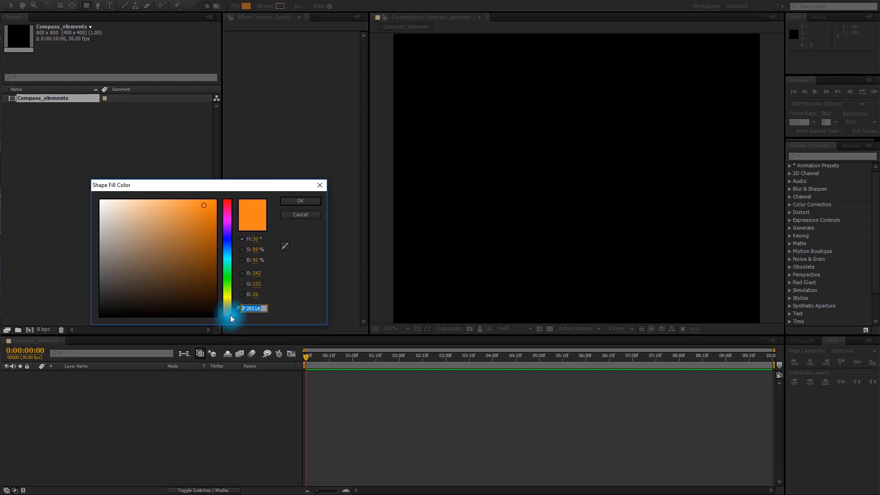
text(282828)
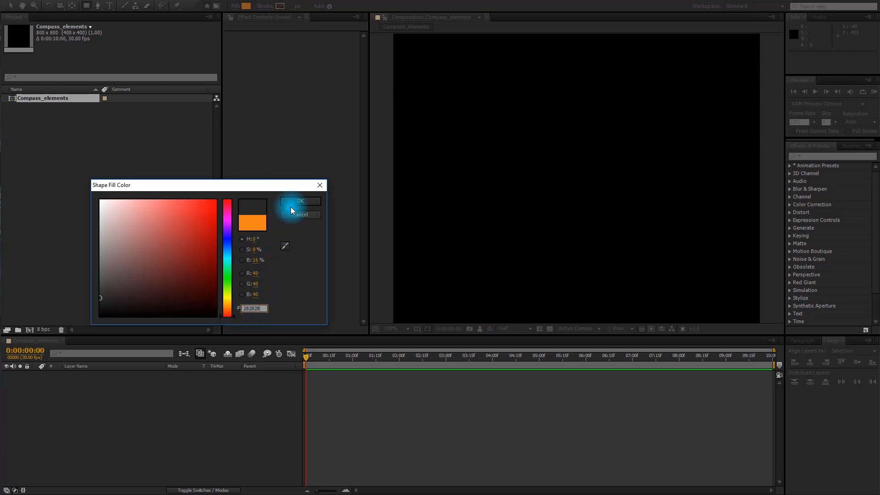
click(301, 202)
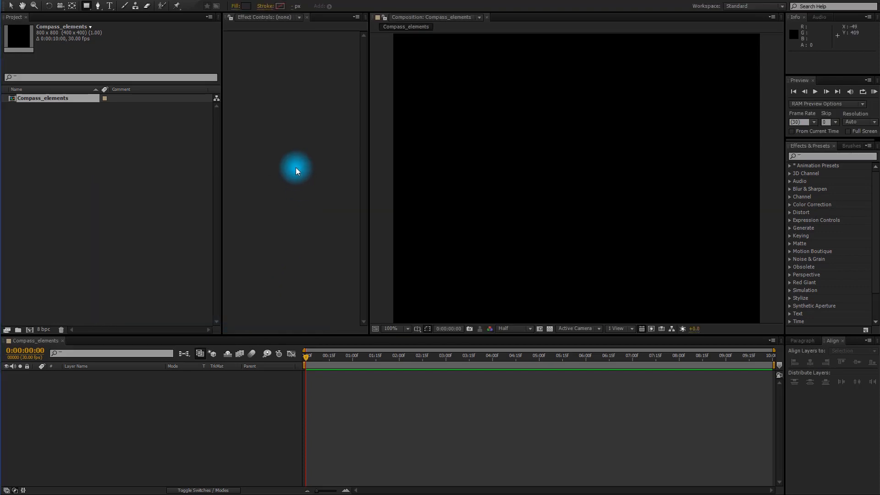
double_click(86, 7)
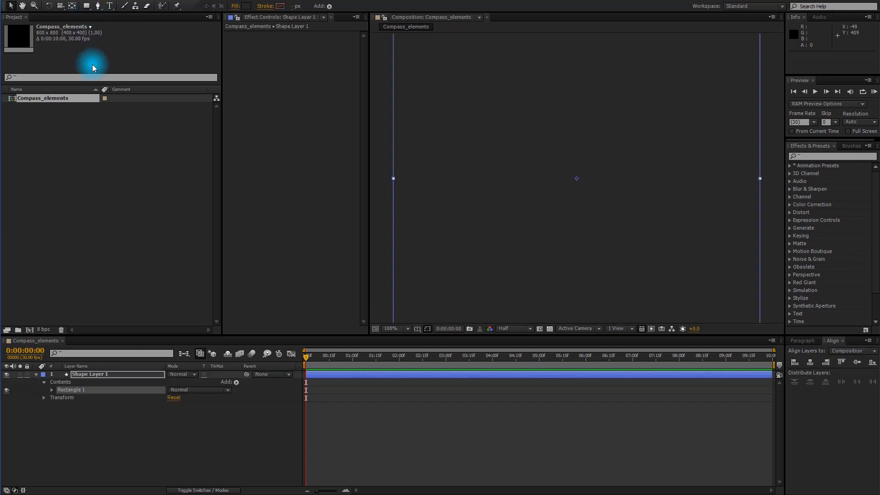
Check the rectangle's path size and rename its shape layer as bg.
click(125, 433)
click(53, 390)
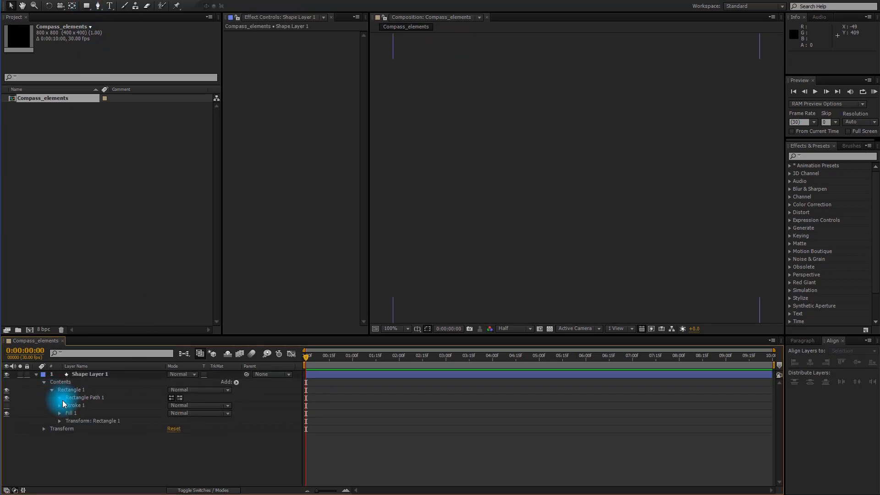
click(59, 398)
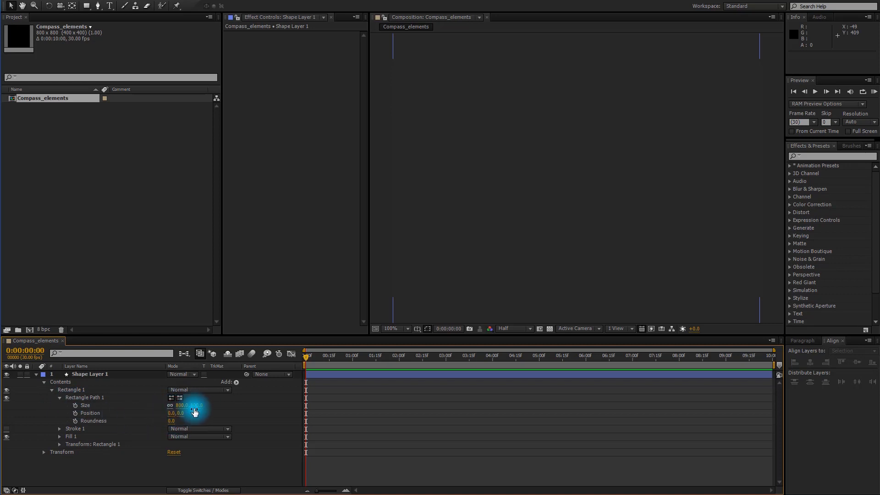
click(36, 374)
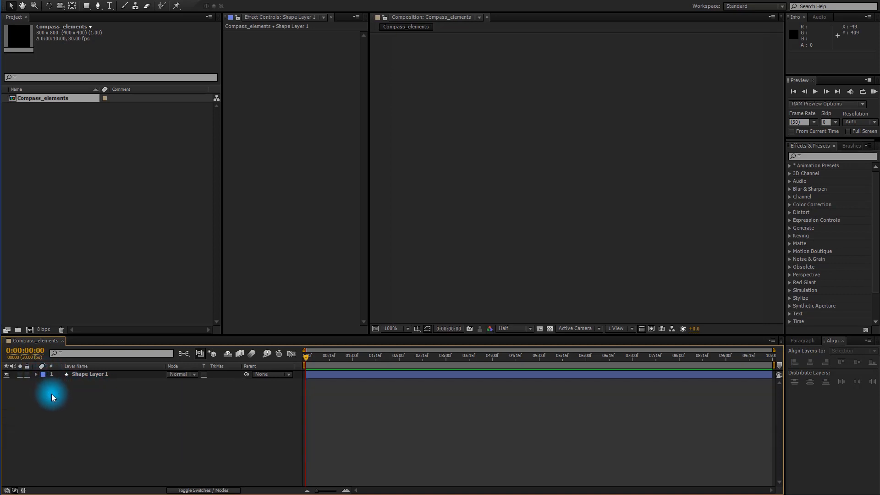
click(91, 377)
key(Return)
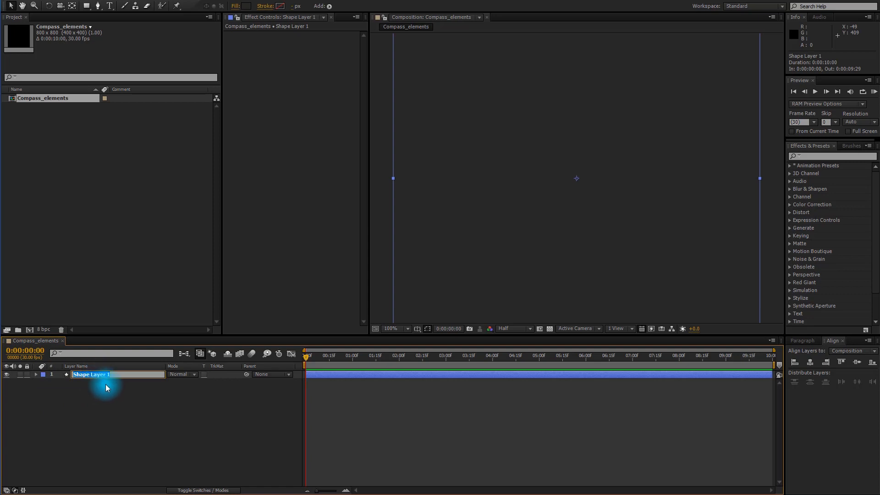
text(bg)
click(85, 406)
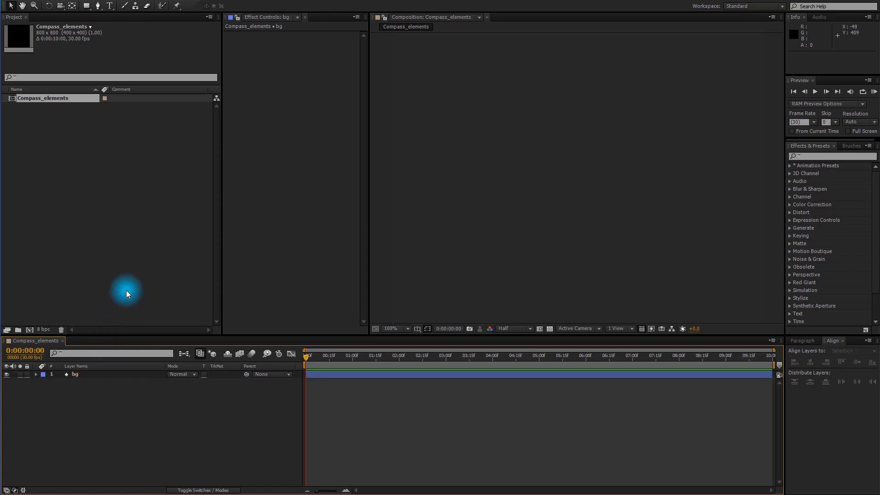
Create a composition-sized ellipse on a new shape layer with no fill and a red F54C4C stroke.
mouse_move(88, 11)
mouse_down()
mouse_move(117, 14)
mouse_move(129, 33)
mouse_up()
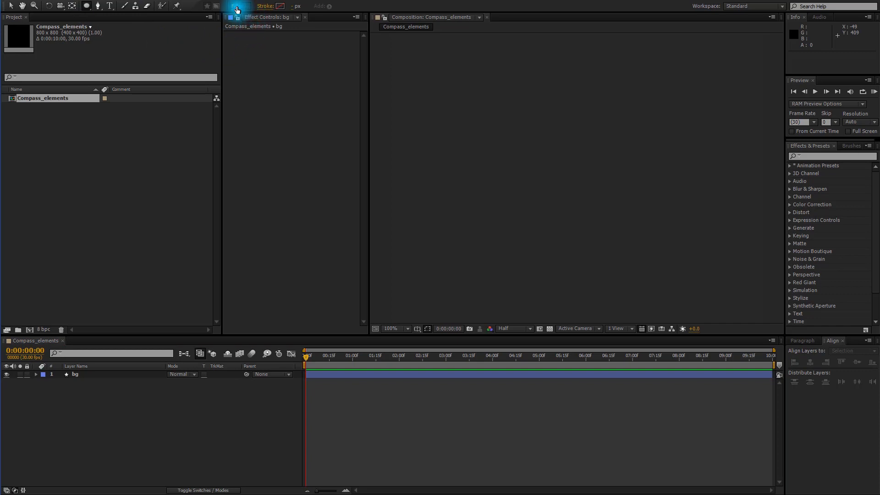
click(243, 9)
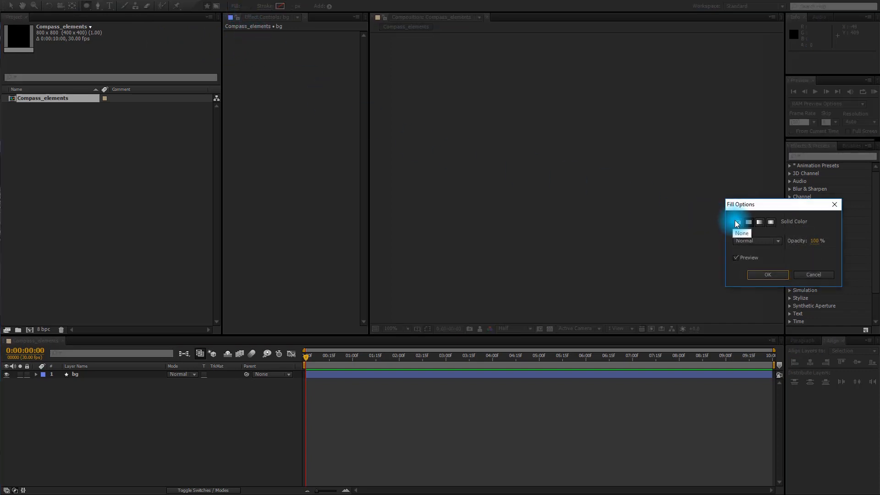
click(737, 222)
click(757, 274)
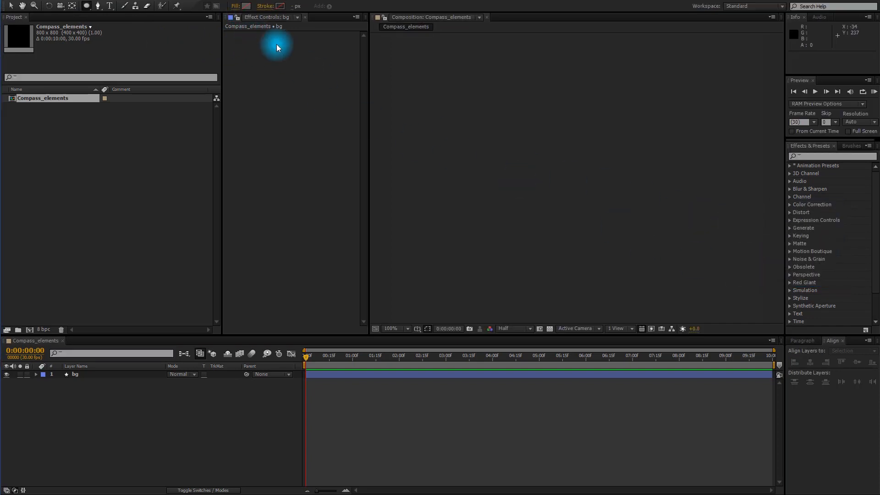
click(280, 6)
click(167, 214)
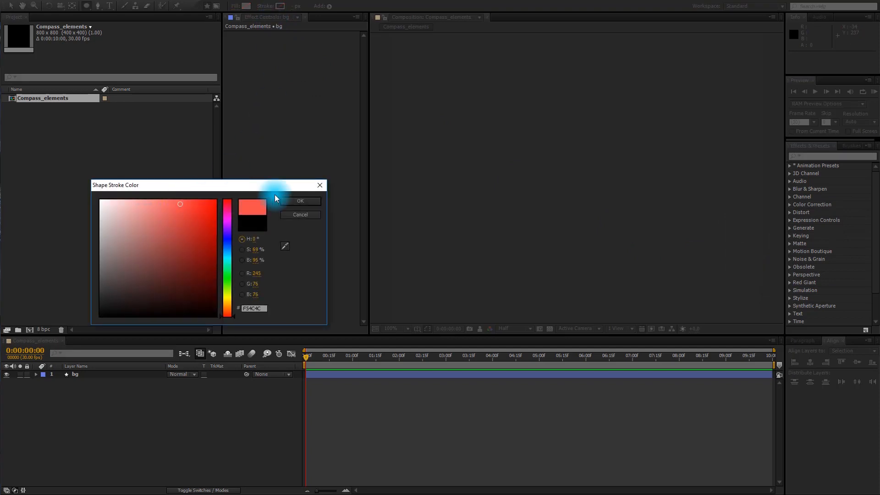
click(297, 200)
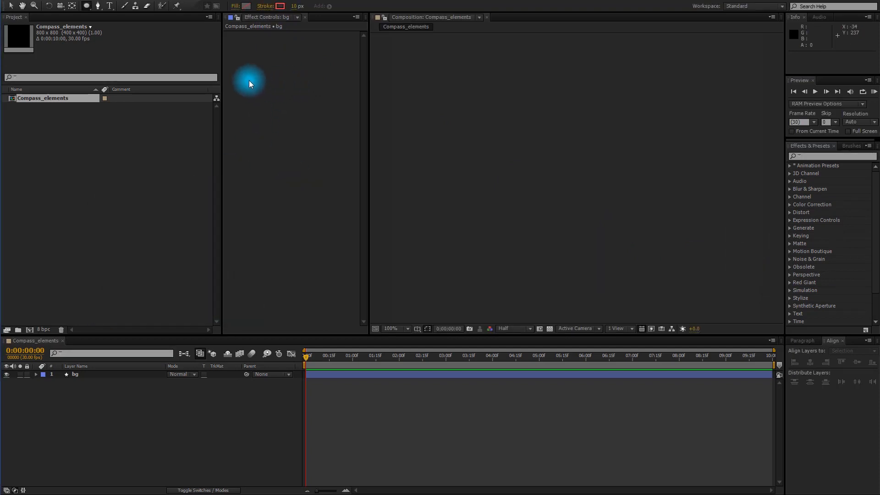
double_click(86, 5)
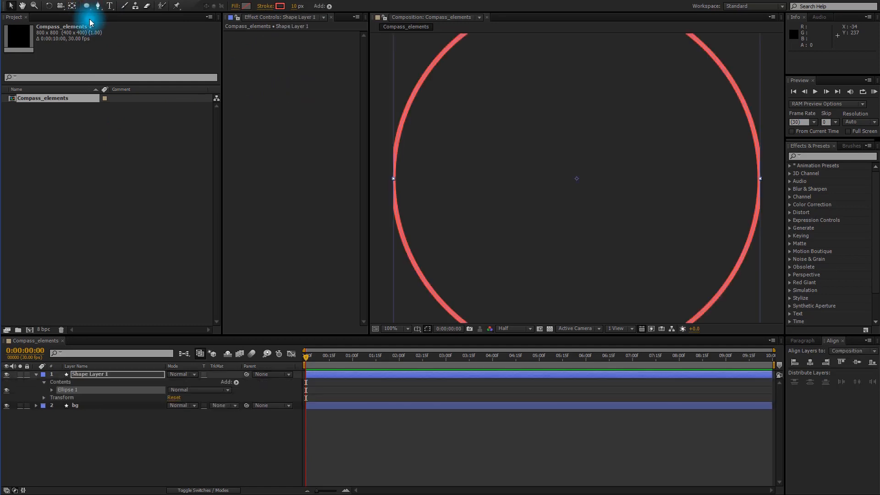
Set the ellipse path's size to 567 by 567.
click(109, 425)
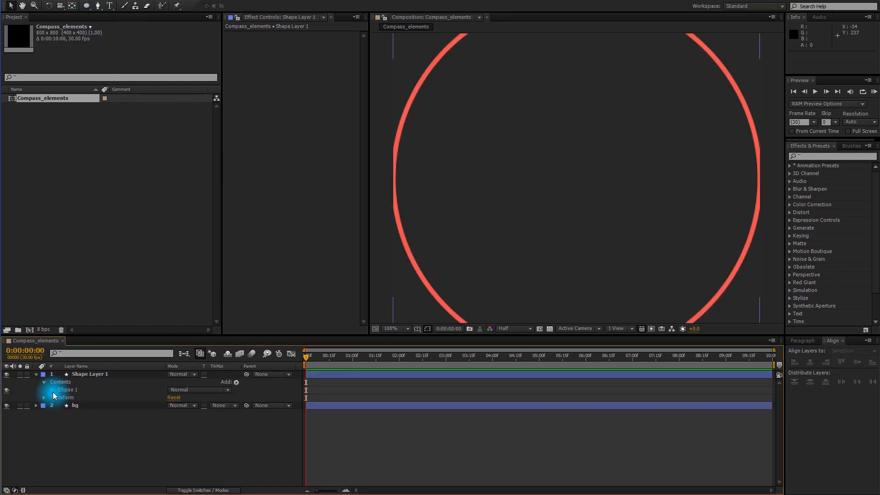
click(52, 391)
click(61, 399)
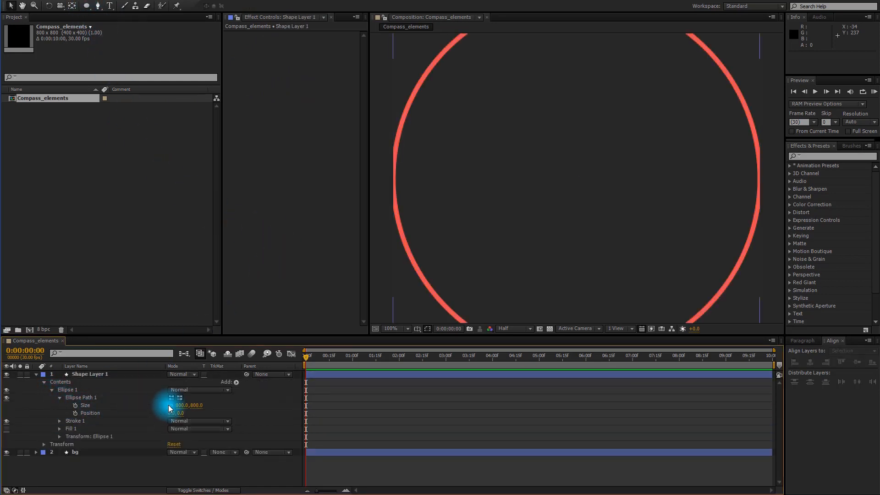
click(182, 406)
text(567)
key(Return)
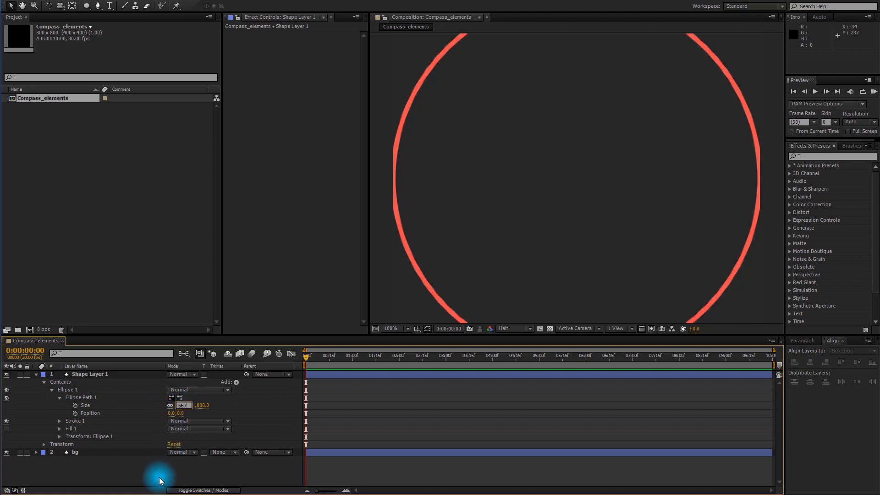
Rename the ellipse's shape layer as ring_black.
click(90, 375)
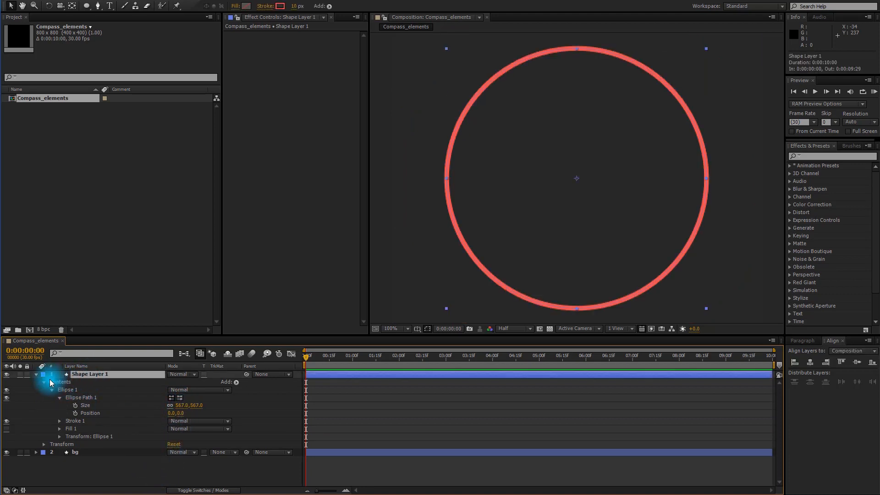
key(Return)
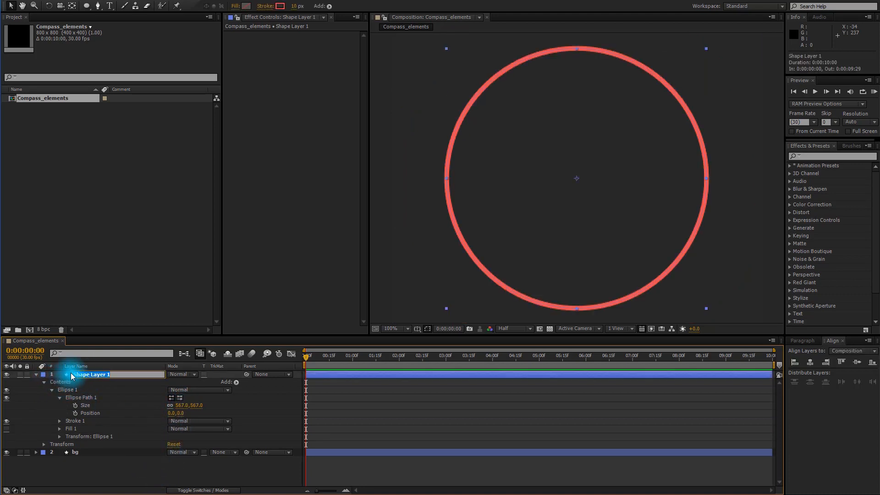
key(BackSpace)
text(ring_black)
key(Return)
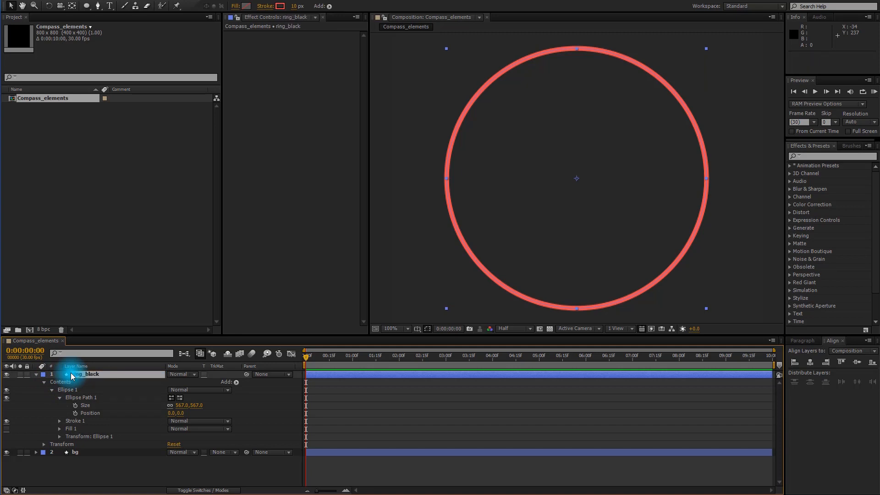
Change the ring_black stroke color to near-black and set the stroke width to 30 px.
click(280, 6)
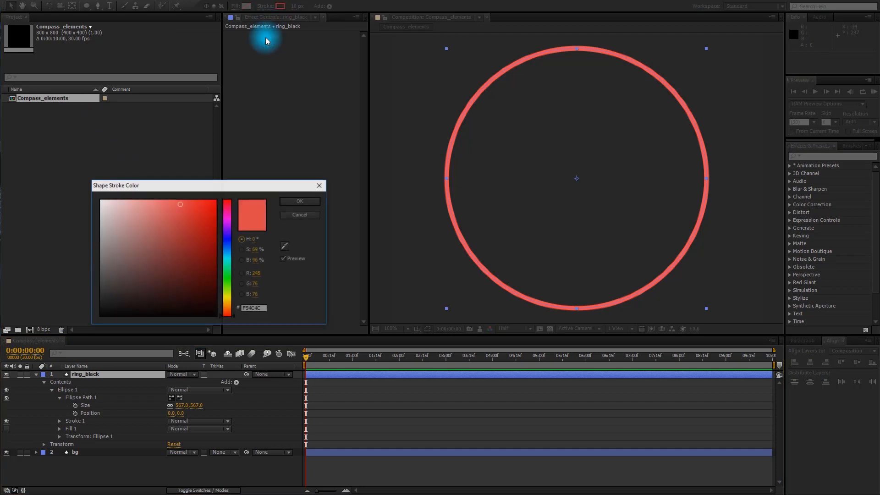
click(254, 308)
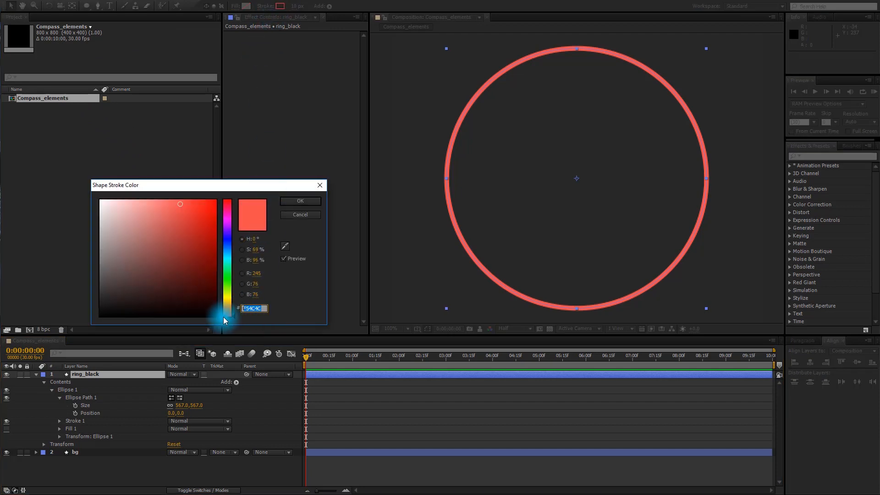
text(006060)
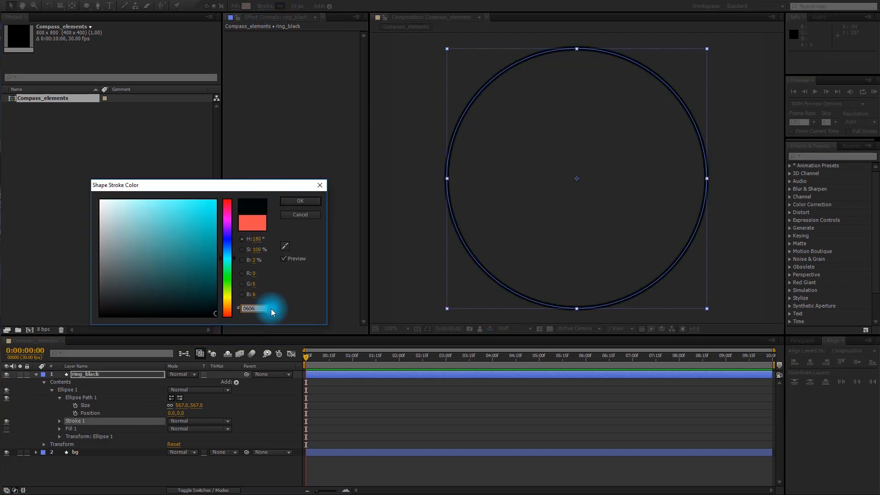
text(6)
click(298, 201)
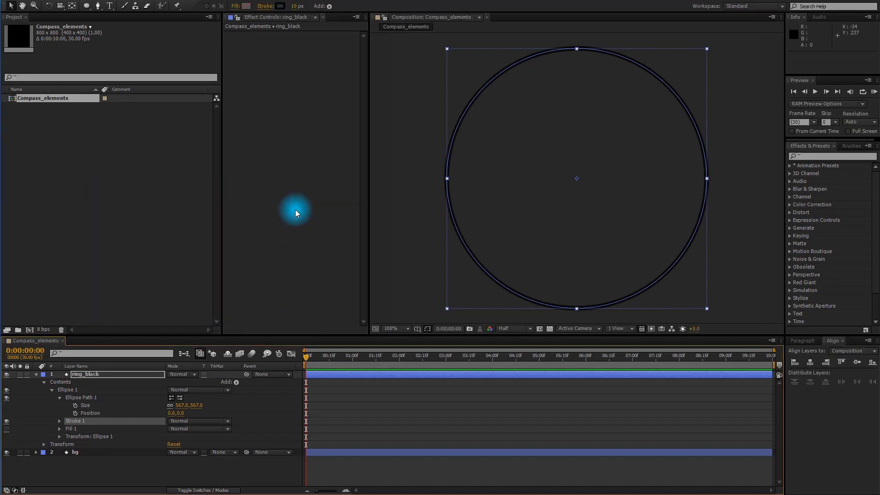
click(295, 6)
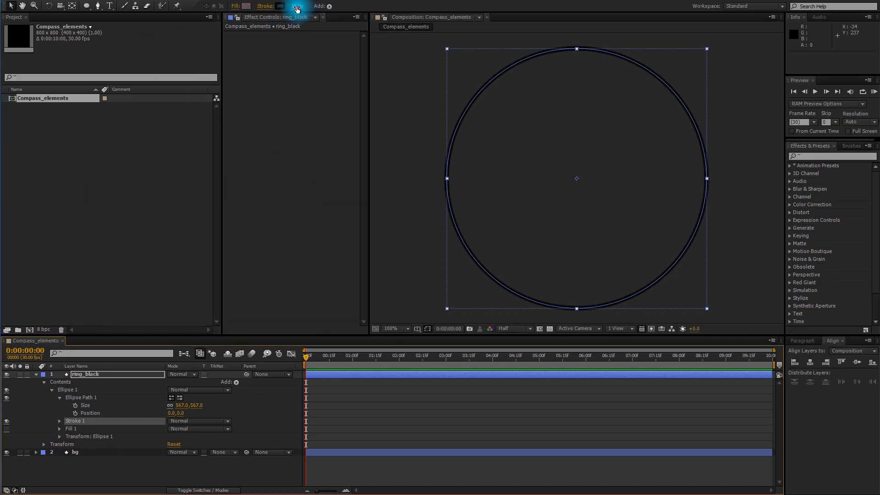
text(30)
key(Return)
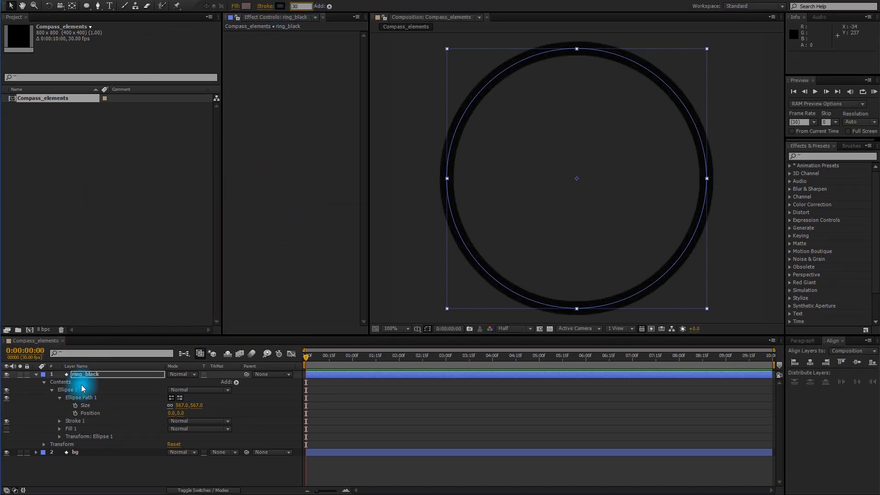
Create another composition-sized ellipse on a new shape layer and rename the layer as ring_grey.
click(95, 473)
click(90, 373)
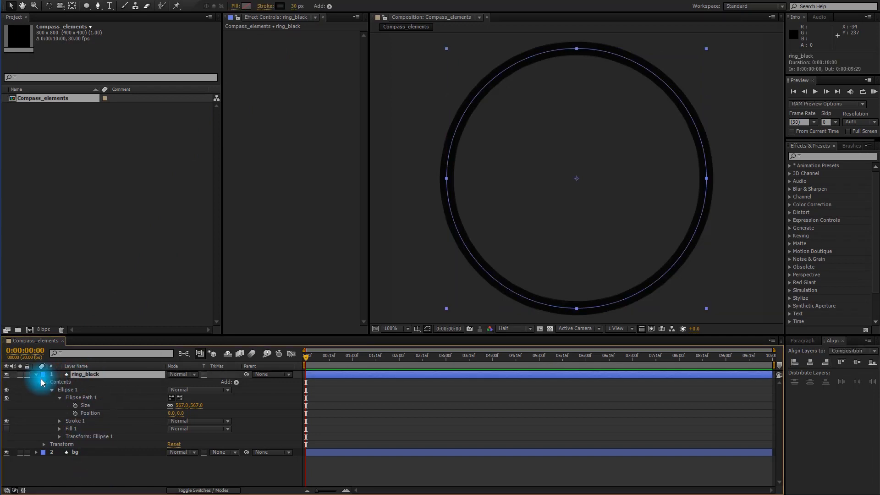
click(36, 374)
click(91, 394)
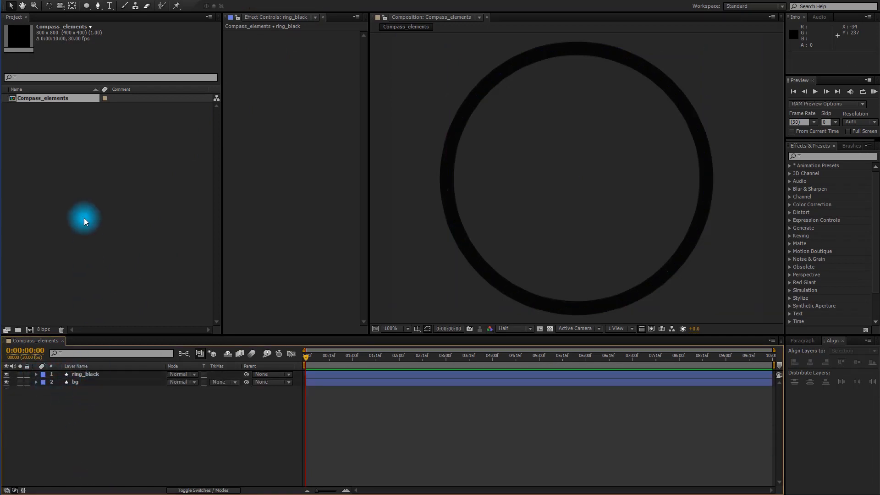
double_click(86, 6)
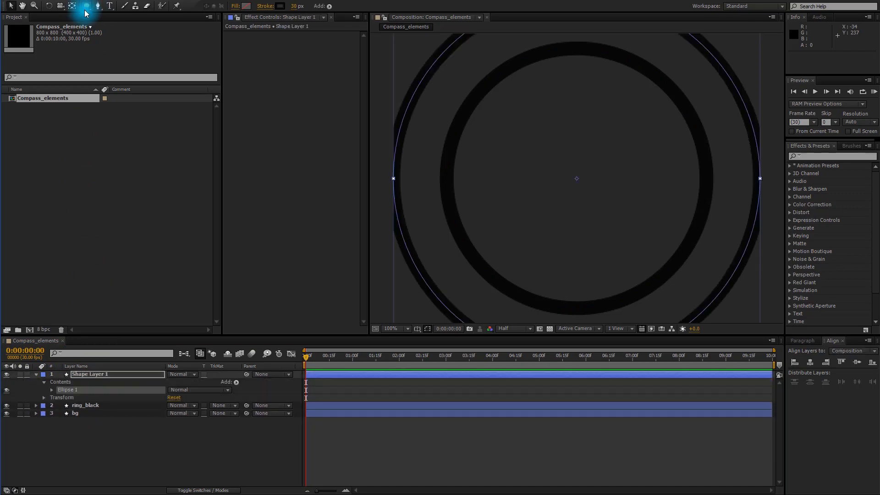
click(113, 375)
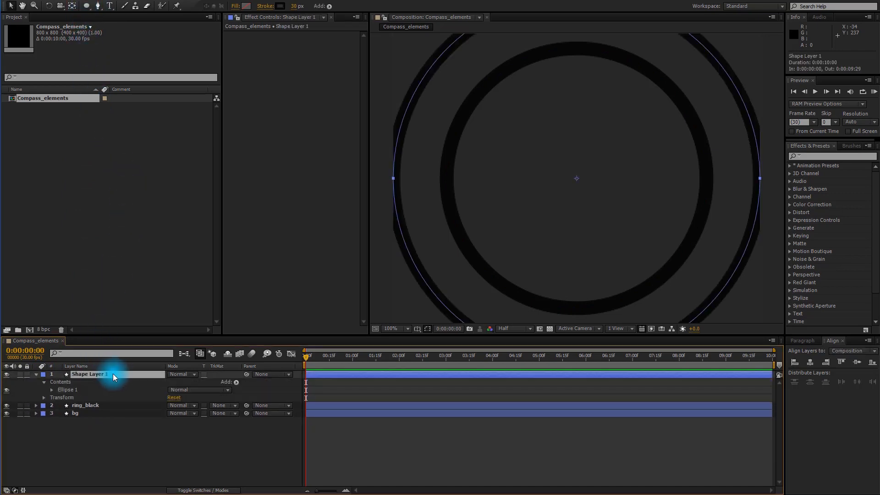
key(Return)
text(ring_grey)
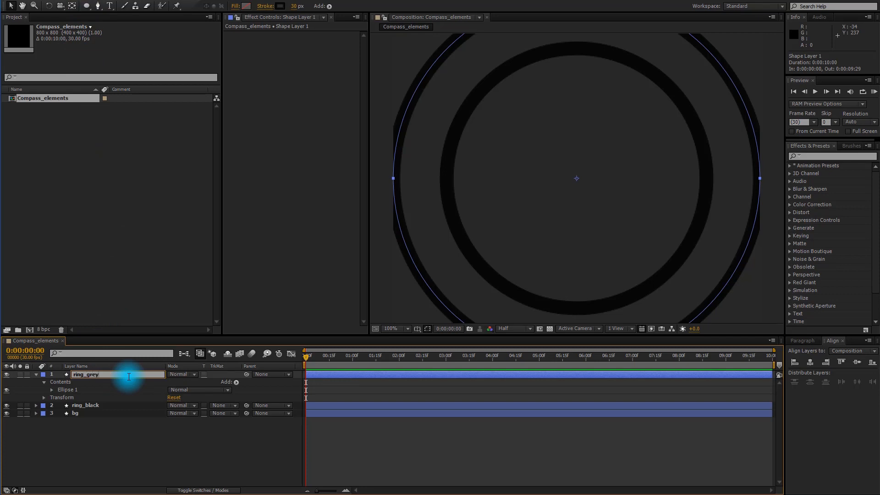
key(Return)
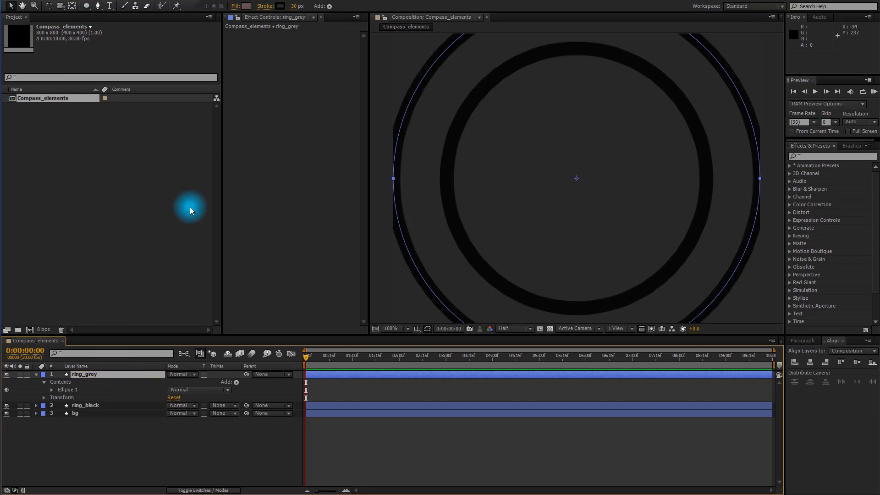
Set the ring_grey ellipse path's size to 600 by 600.
click(51, 389)
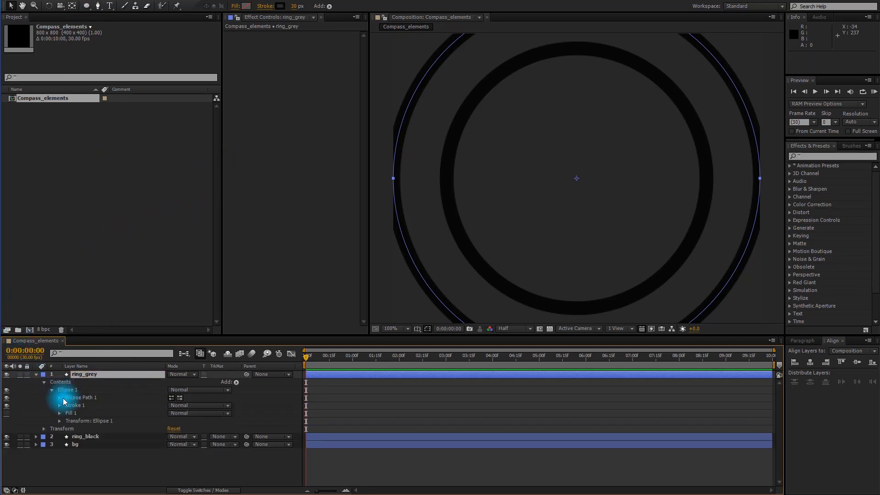
click(60, 397)
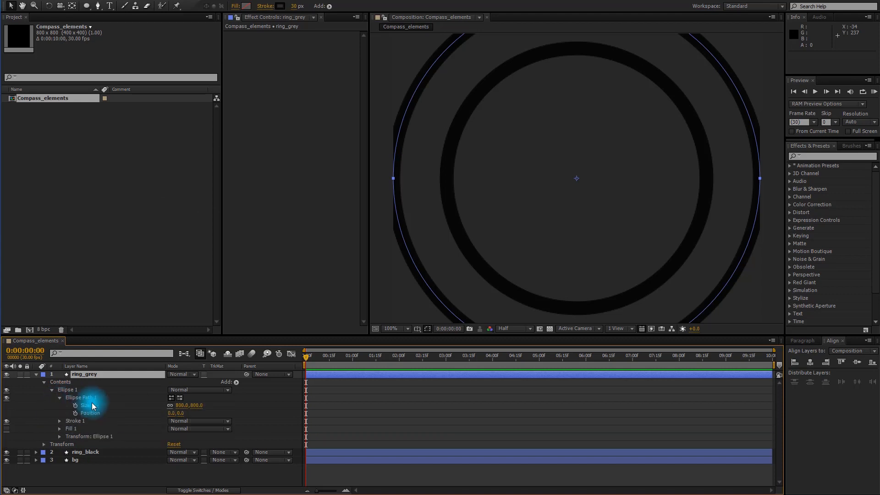
click(182, 405)
key(Return)
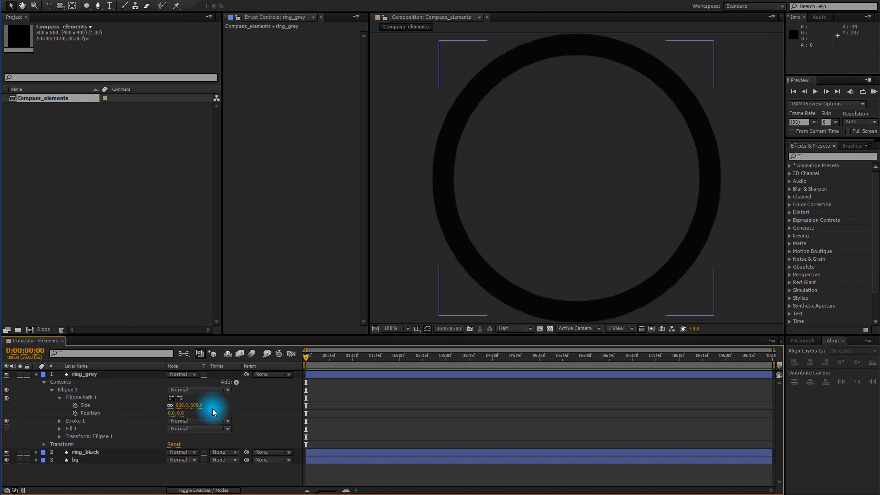
click(36, 375)
Change the ring_grey stroke color to 505050 and set the stroke width to 3 px.
click(84, 373)
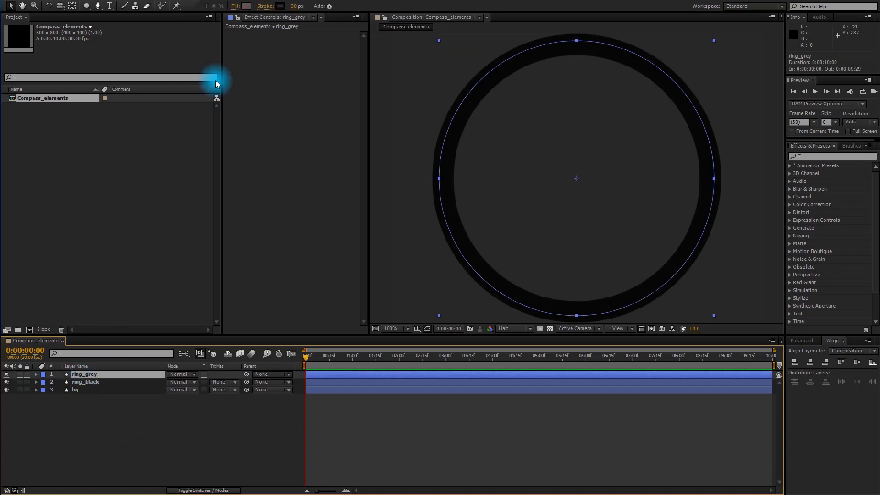
click(279, 6)
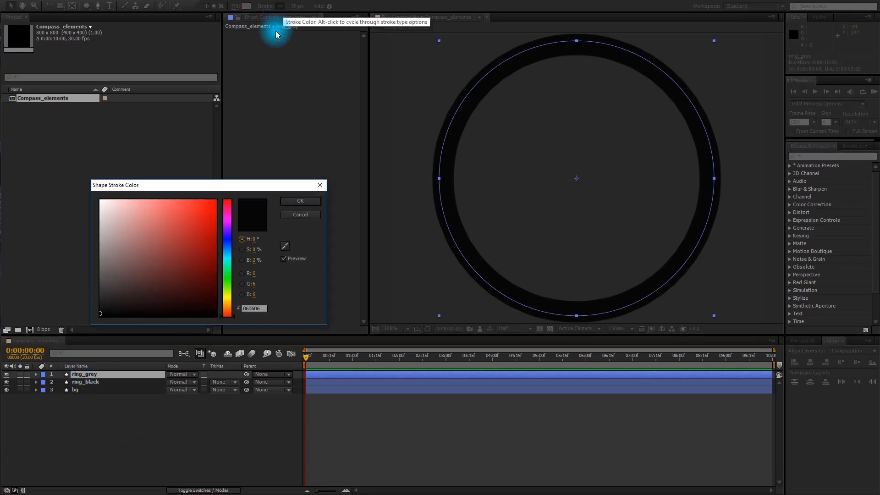
click(252, 309)
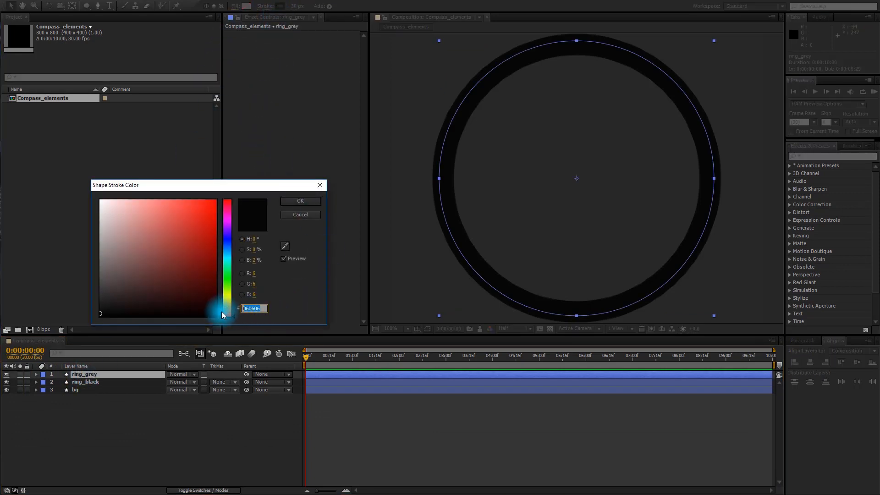
text(505)
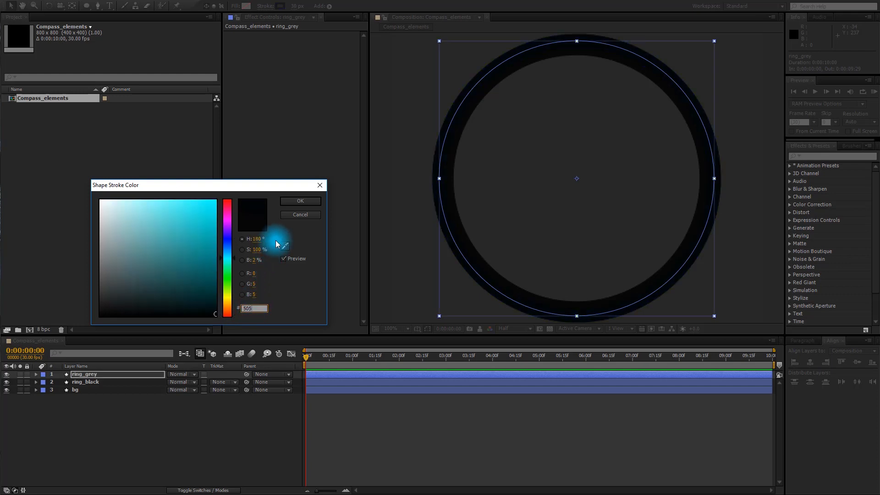
text(050)
click(296, 200)
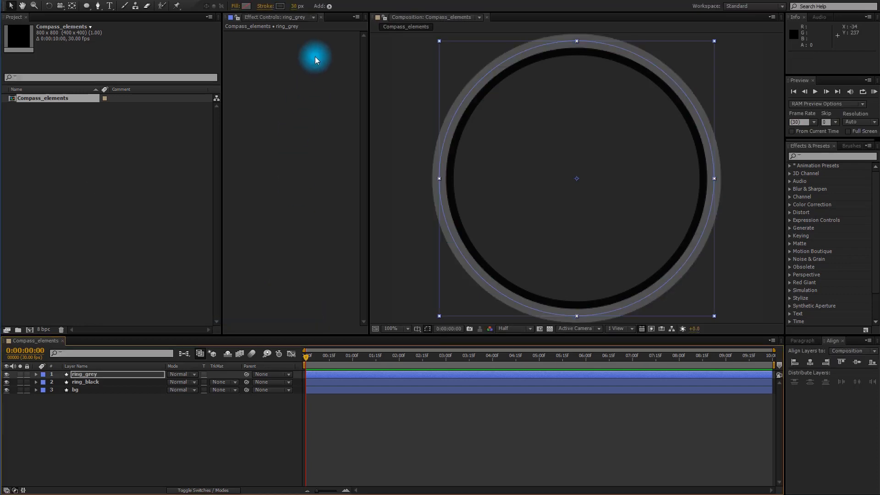
click(297, 6)
text(3)
key(Return)
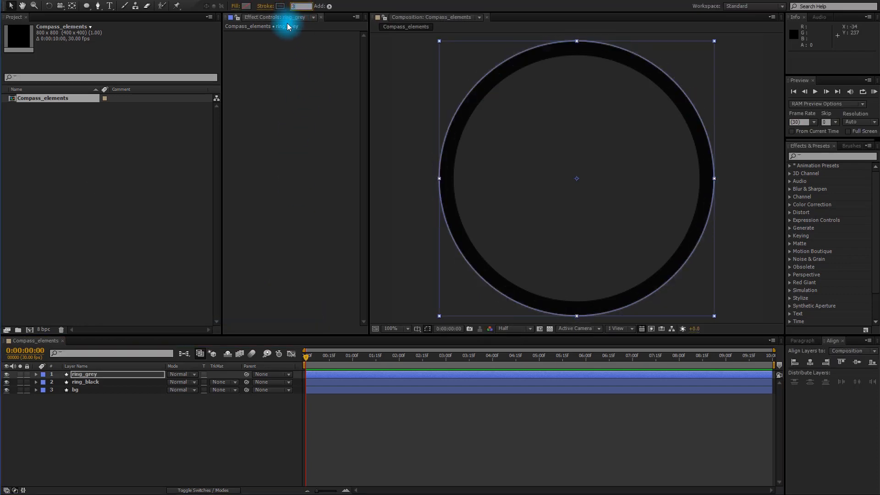
click(123, 422)
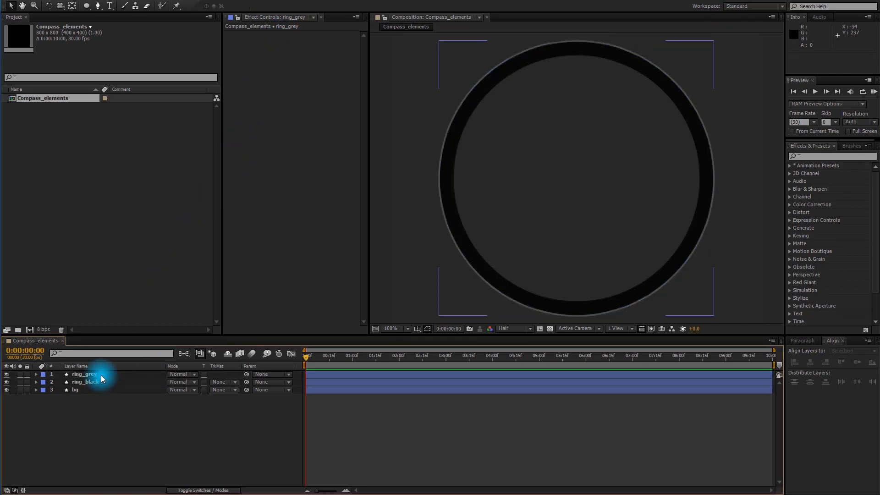
Set the ring_grey layer's opacity to 50%.
click(100, 373)
key(t)
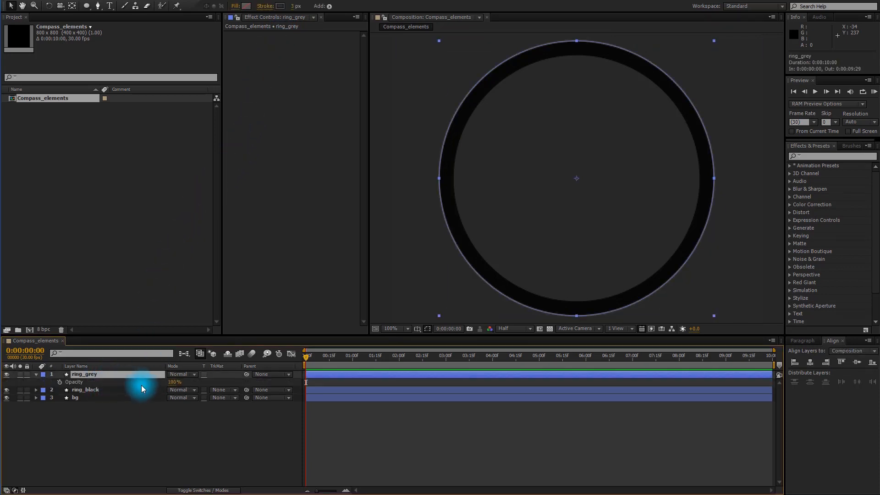
click(172, 382)
text(50)
click(166, 412)
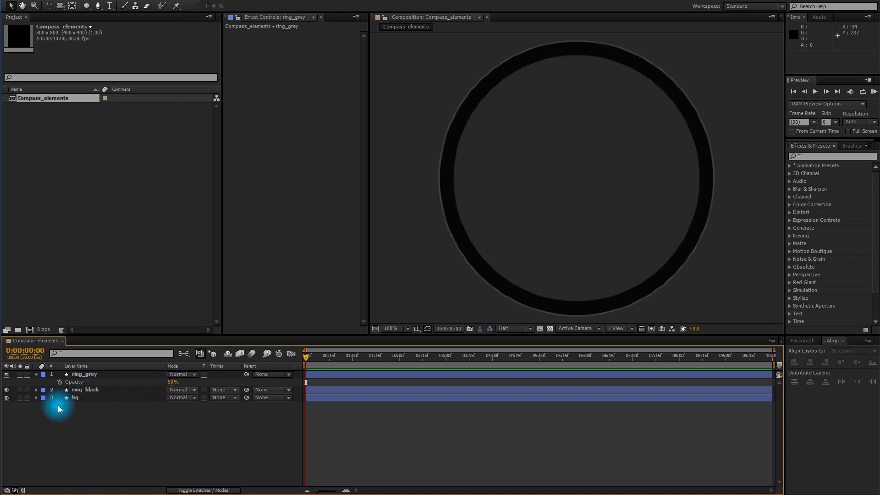
click(36, 374)
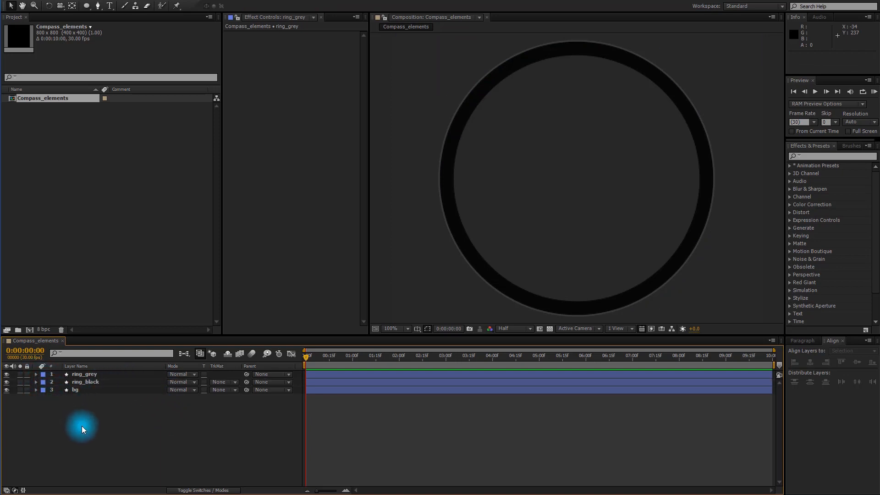
Create a composition-sized ellipse on a new shape layer and set its path size to 560 by 560.
click(87, 6)
double_click(87, 6)
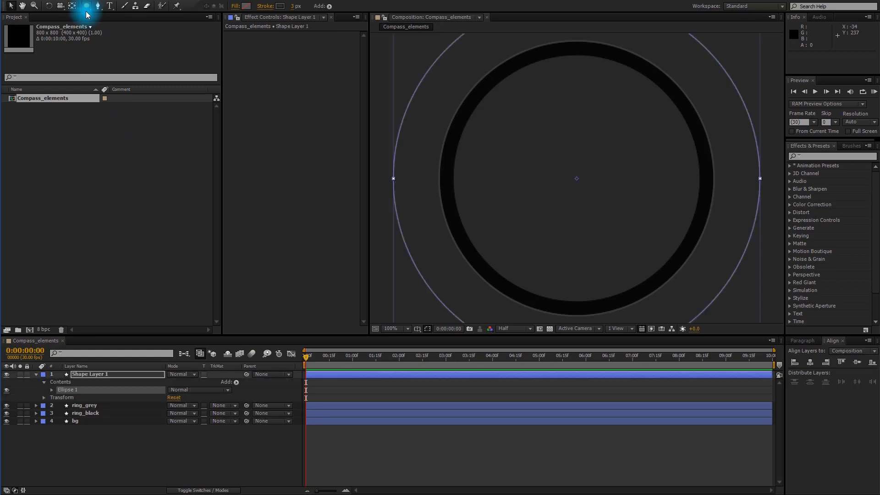
click(52, 390)
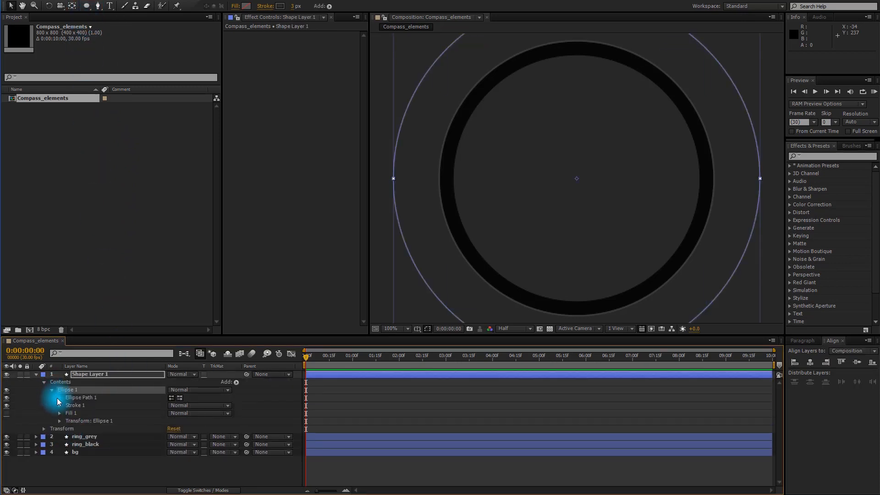
click(60, 398)
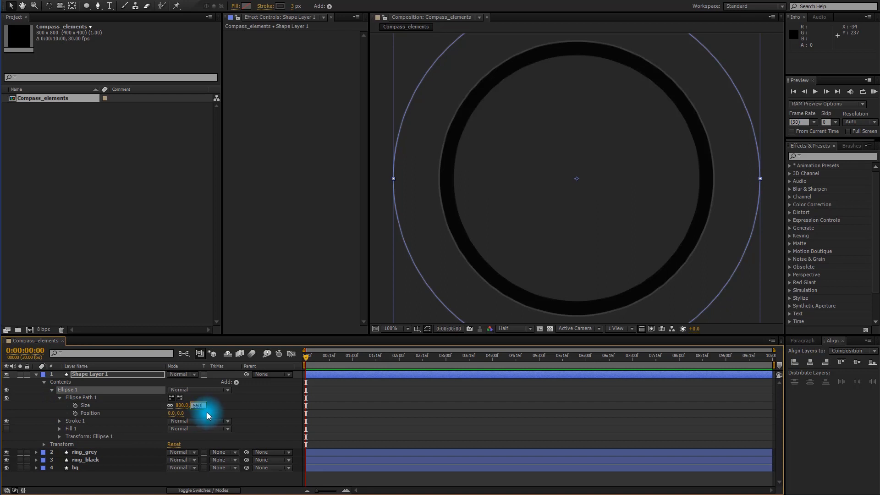
key(Return)
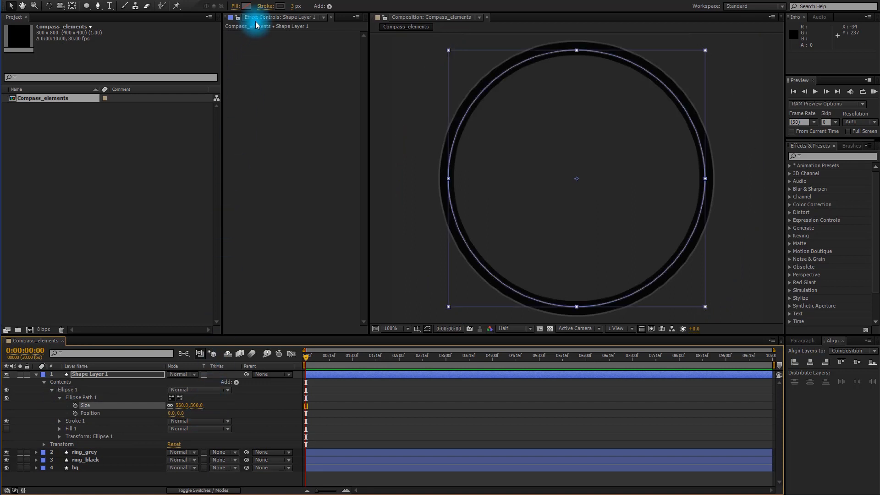
Set the 560 by 560 ellipse's stroke width to 30 px.
click(293, 7)
text(30)
key(Return)
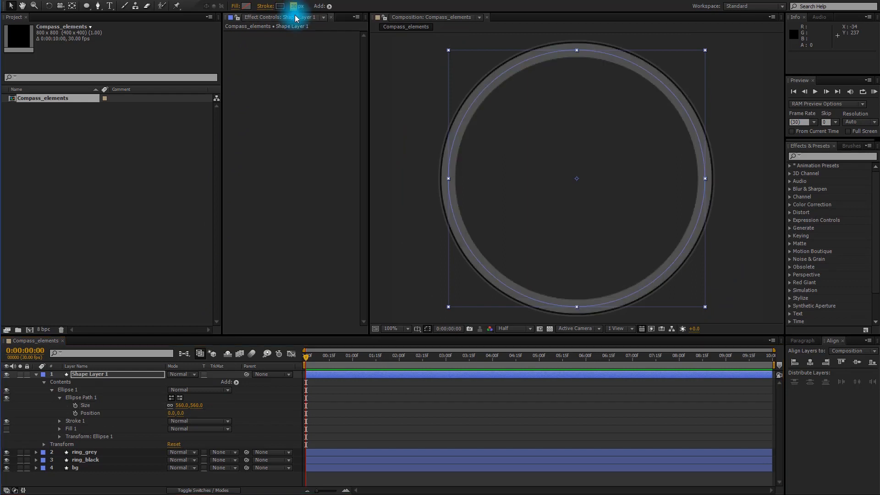
Add a Gradient Overlay layer style to the new ring's shape layer and set the gradient angle to 270°.
click(97, 375)
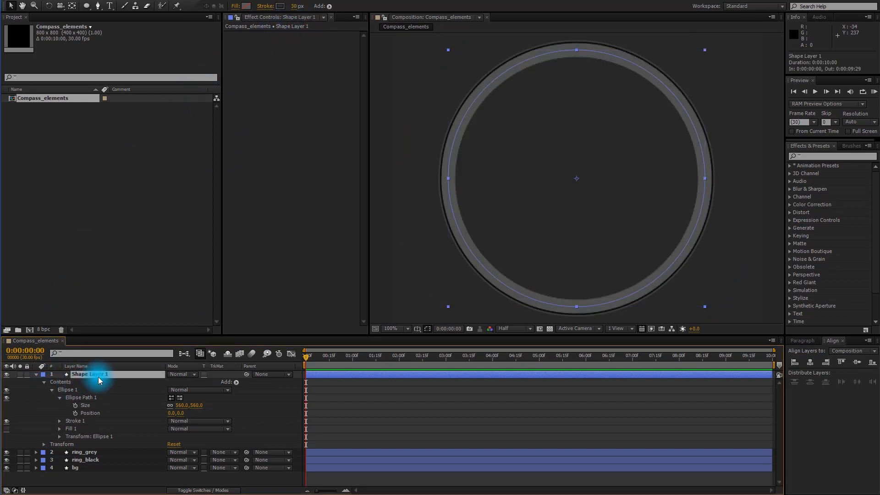
right_click(153, 375)
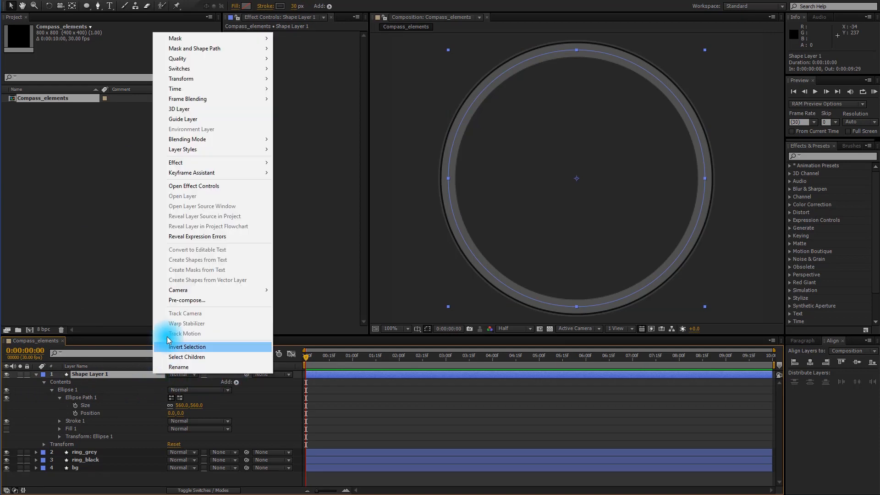
mouse_move(206, 149)
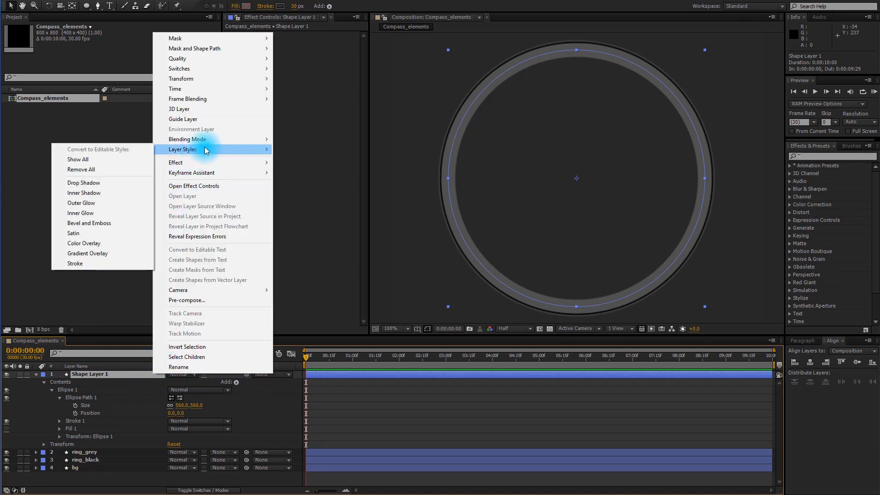
click(118, 254)
click(52, 468)
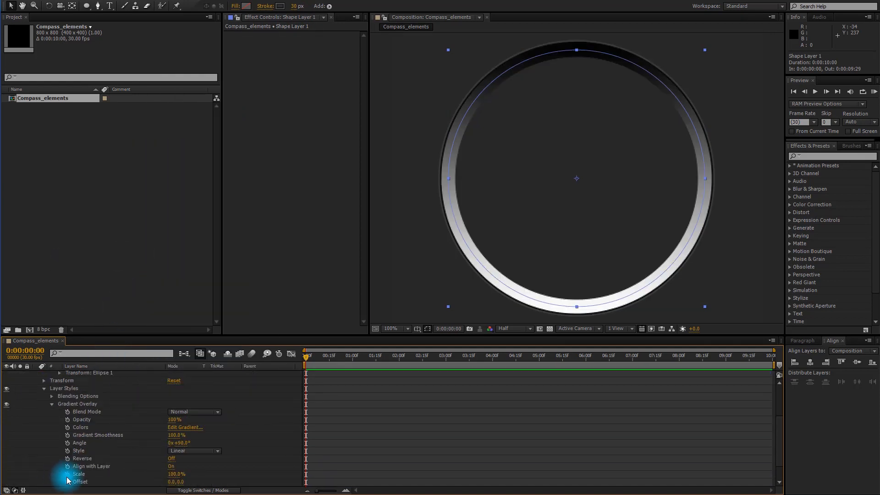
click(182, 443)
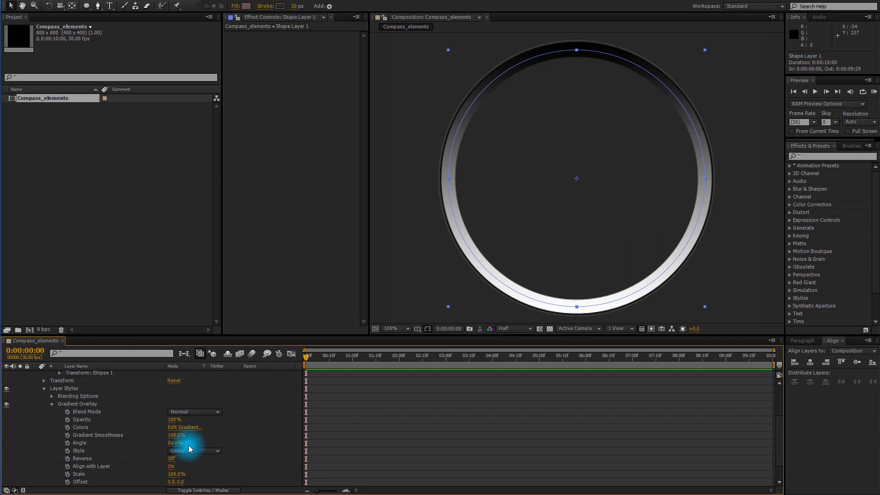
text(270)
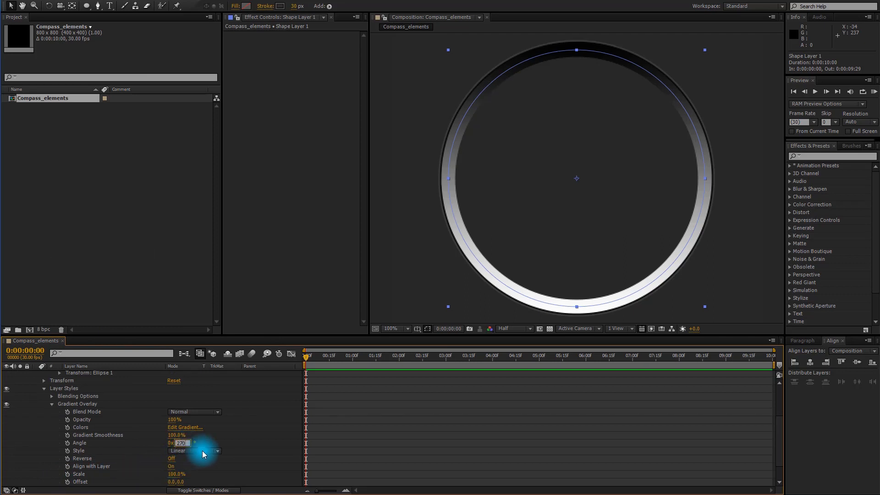
key(Return)
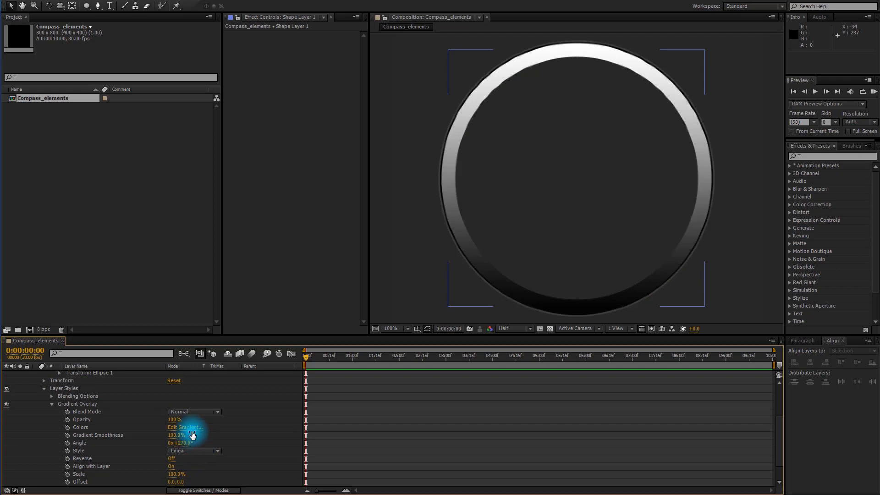
Move the dark color stop of the ring's gradient overlay to location 50% and set its color to 1C1C1C.
click(190, 431)
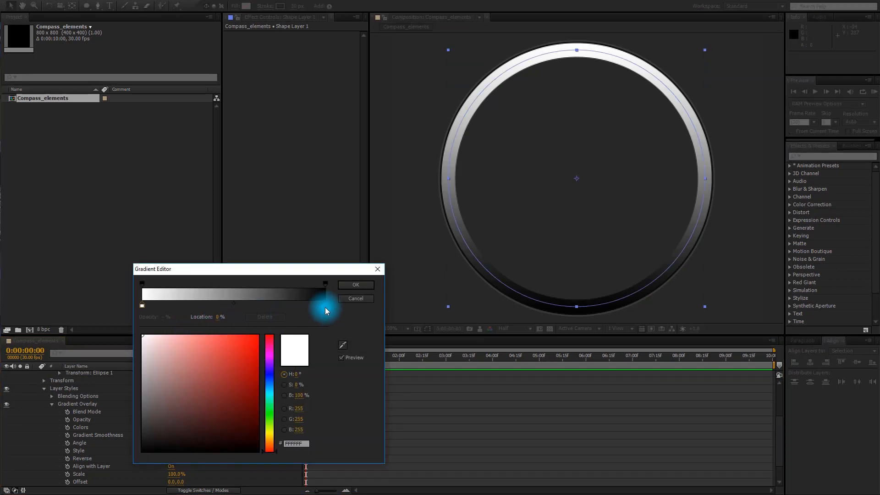
drag(326, 306, 244, 310)
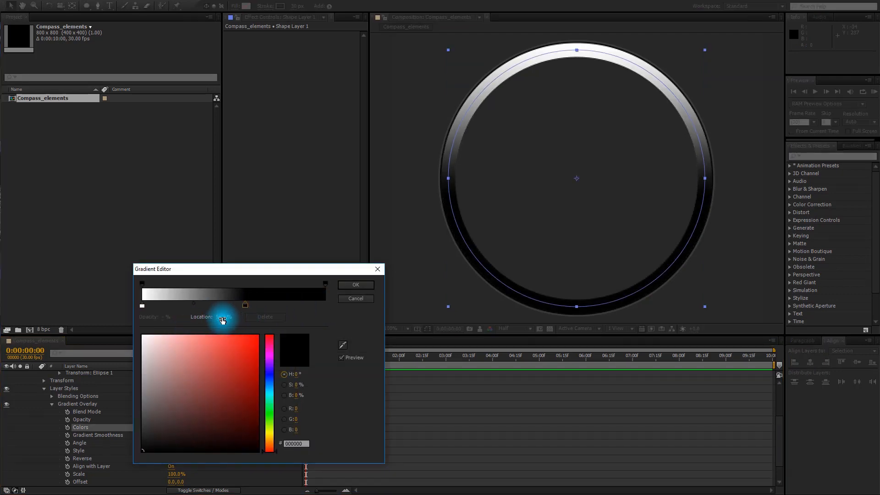
click(222, 319)
text(50)
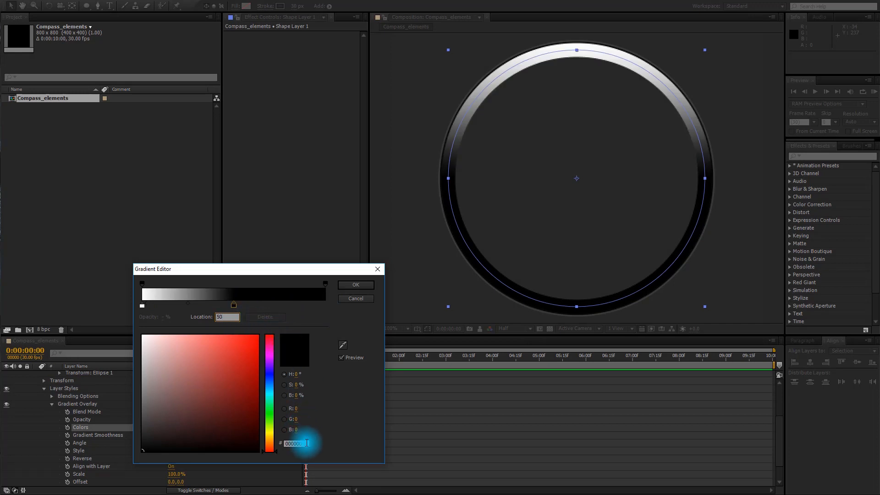
text(1)
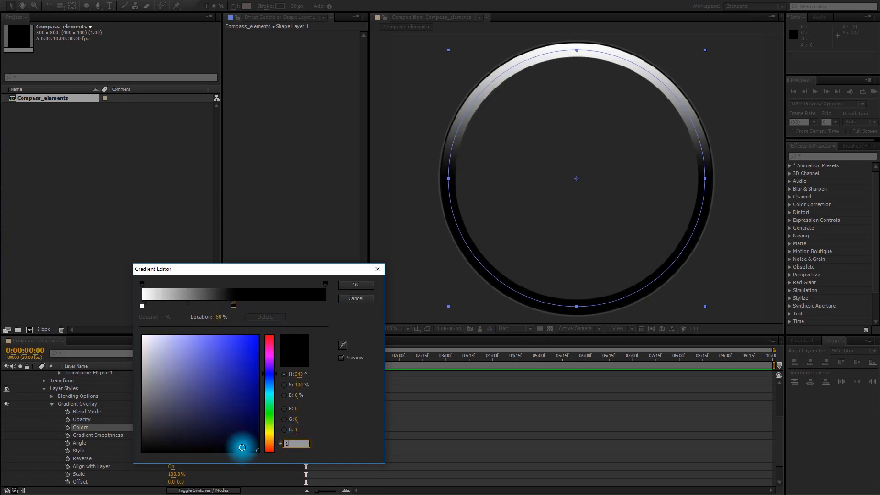
text(C1C1C)
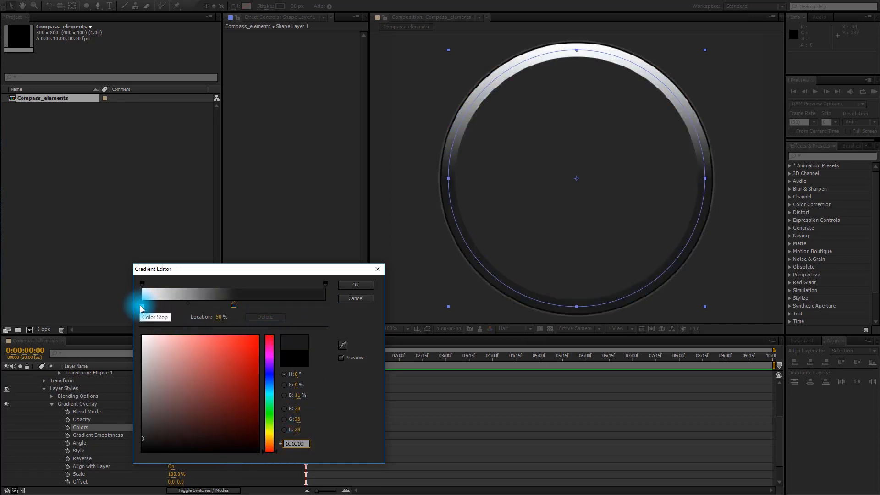
Set the gradient's light color stop to C7C7C7 and apply the gradient.
click(142, 305)
click(307, 444)
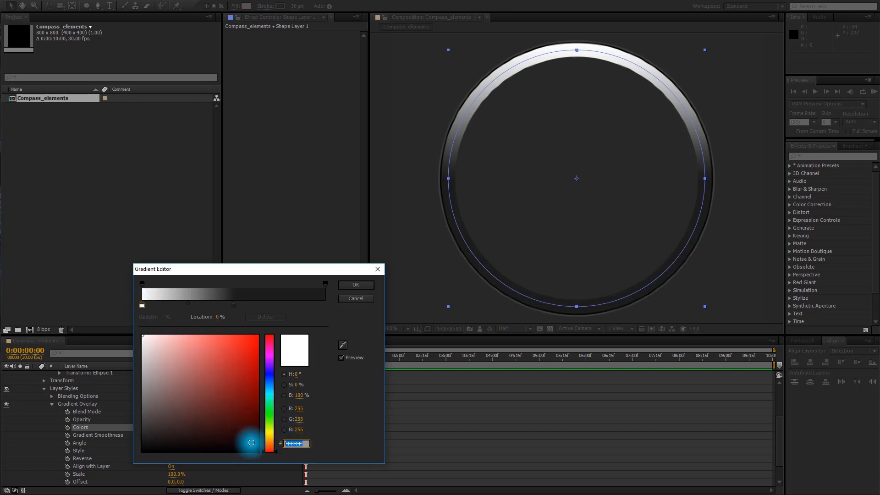
text(C7C7C7)
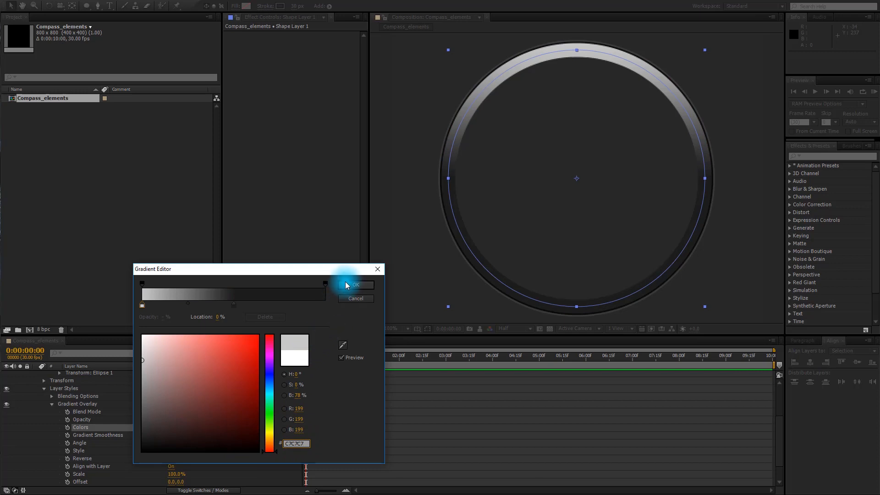
click(346, 285)
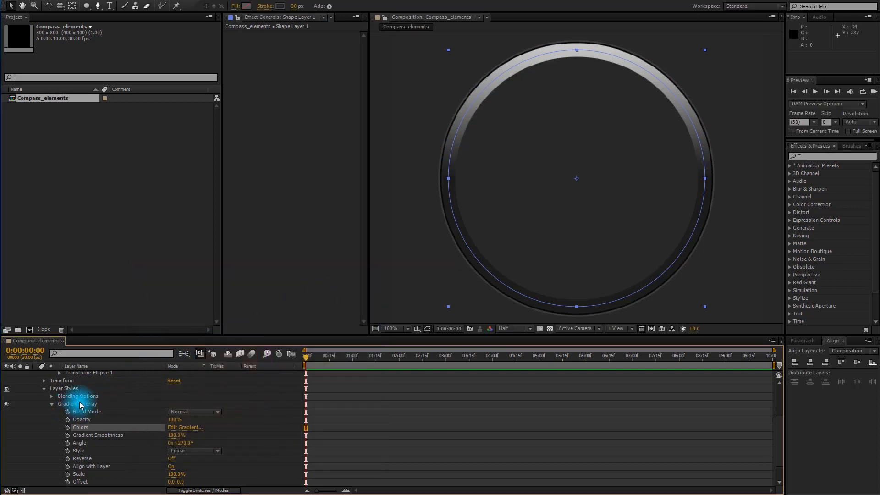
Collapse the 560 by 560 ring's shape layer and rename it ring_gradient_out.
click(60, 404)
click(52, 404)
key(space)
drag(92, 392, 103, 424)
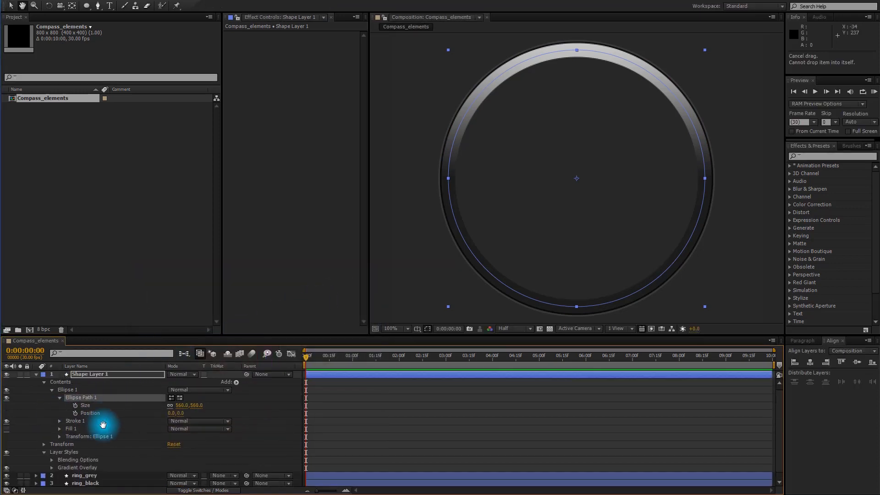
click(36, 374)
key(Return)
text(rin)
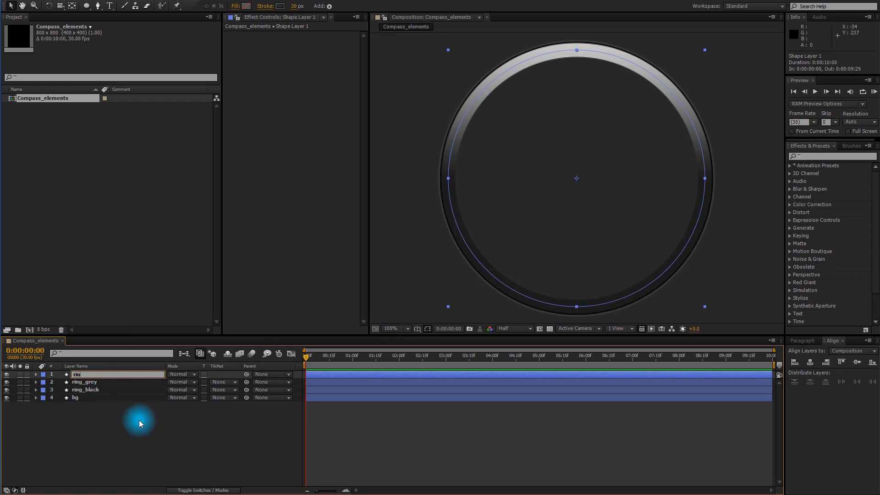
text(g_gradient_out)
key(Return)
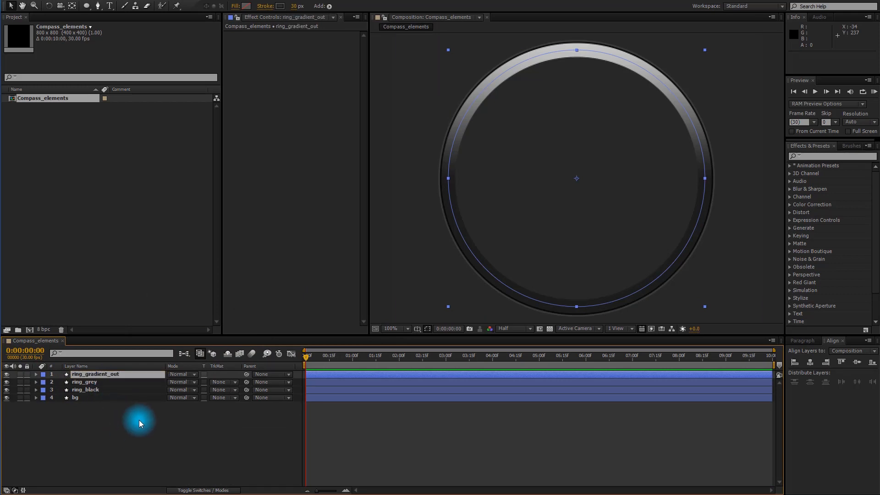
Create a composition-sized ellipse on a new shape layer and set its path size to 525 by 525.
click(69, 423)
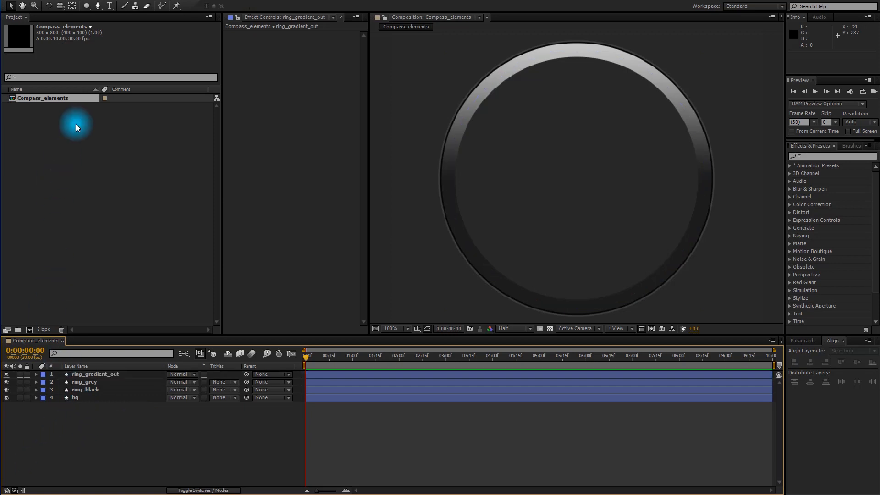
double_click(86, 6)
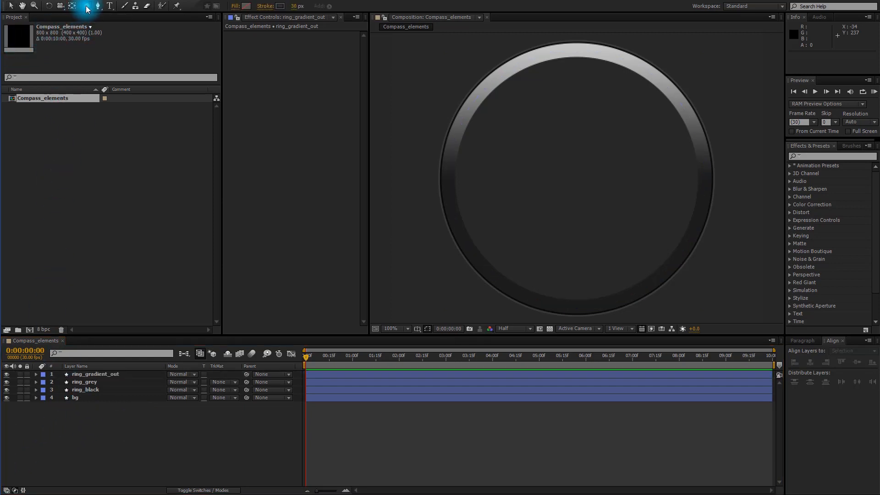
click(110, 297)
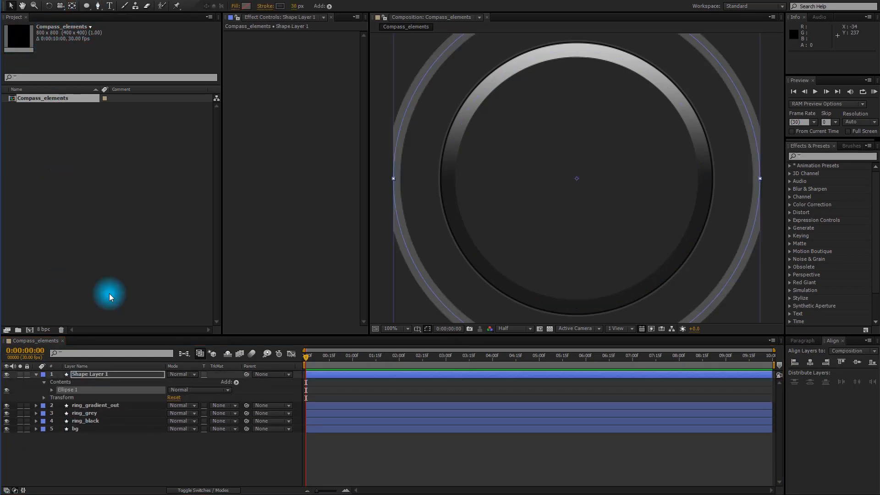
click(51, 390)
click(60, 398)
click(182, 406)
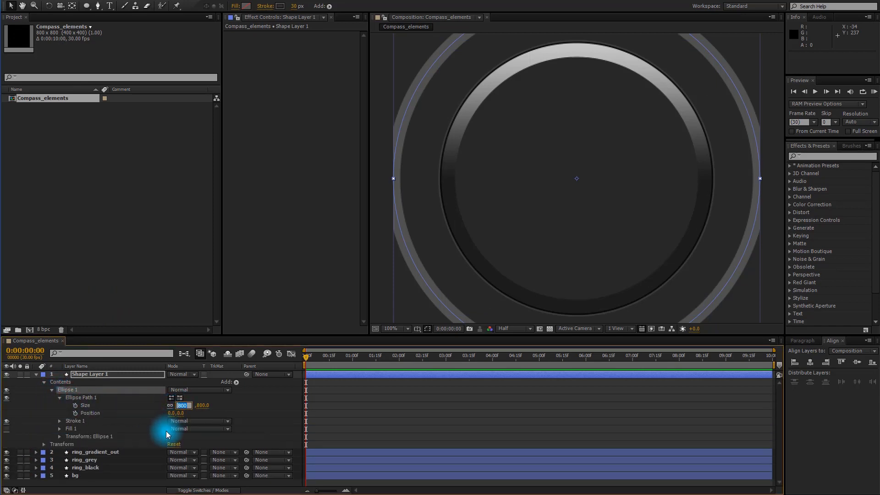
text(525)
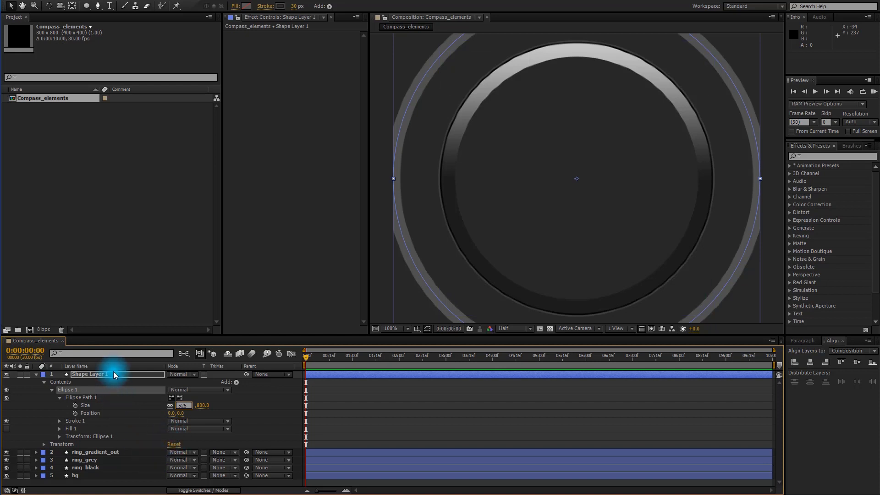
Set the 525 by 525 ellipse's stroke width to 5 px.
click(114, 372)
drag(294, 8, 299, 20)
click(349, 9)
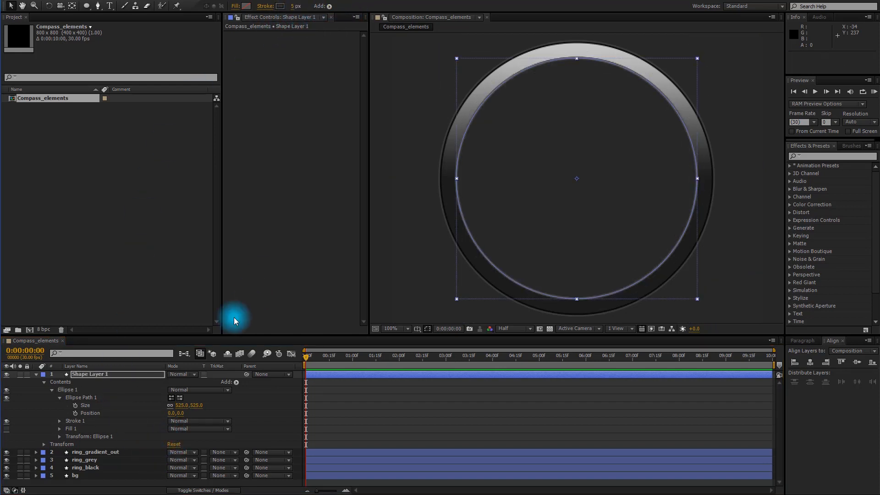
Add a Gradient Overlay layer style to the thin inner ring's shape layer and expand its settings.
right_click(105, 375)
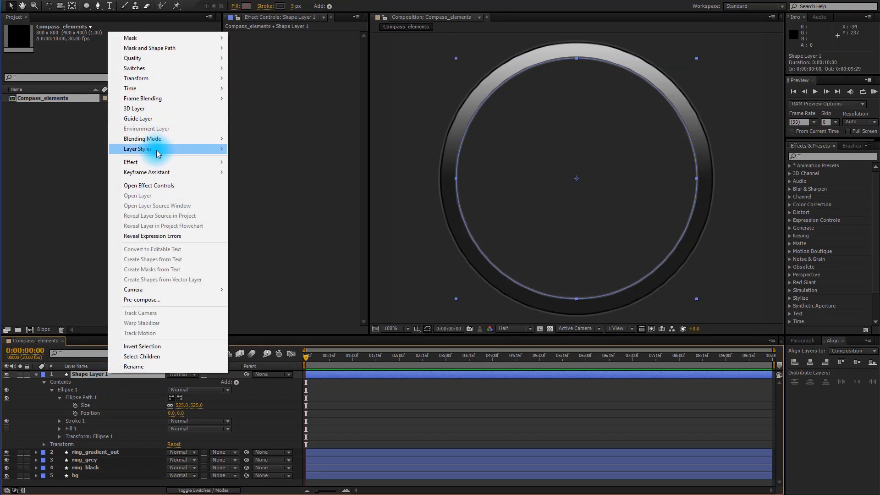
mouse_move(159, 149)
click(75, 253)
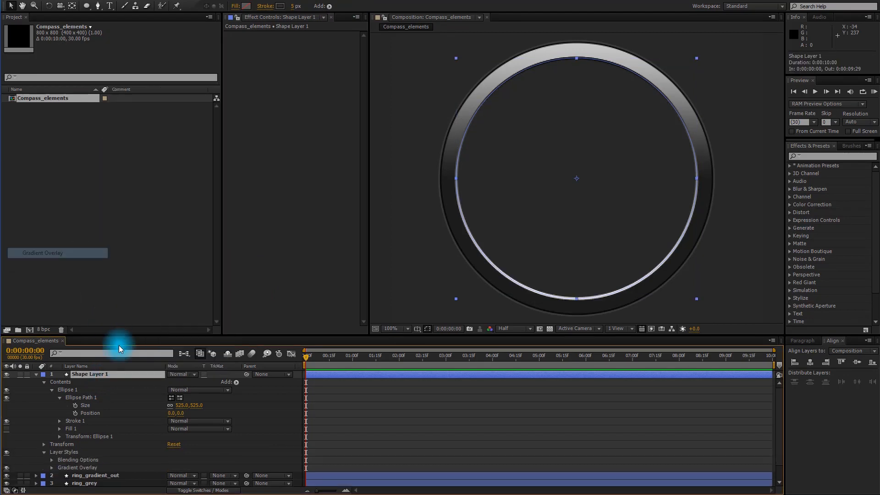
click(52, 469)
Set the inner ring's gradient colors to F4F4F4 for the light stop and 373737 for the dark stop.
click(186, 428)
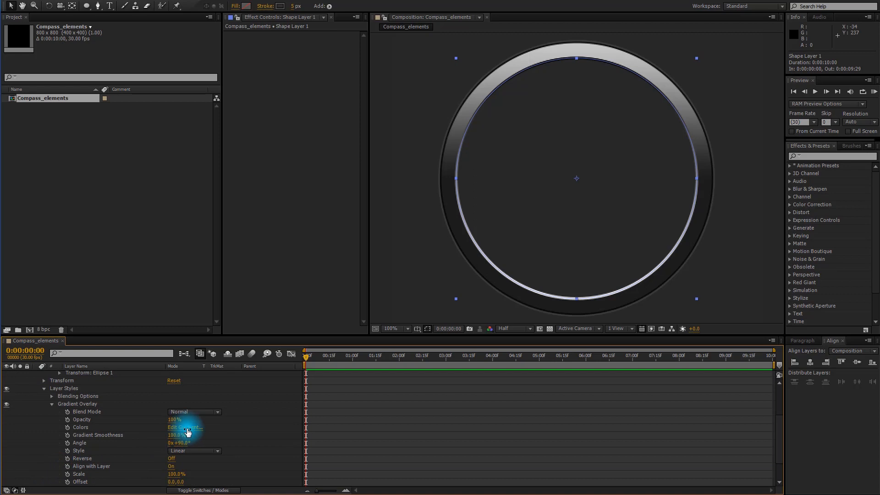
click(298, 444)
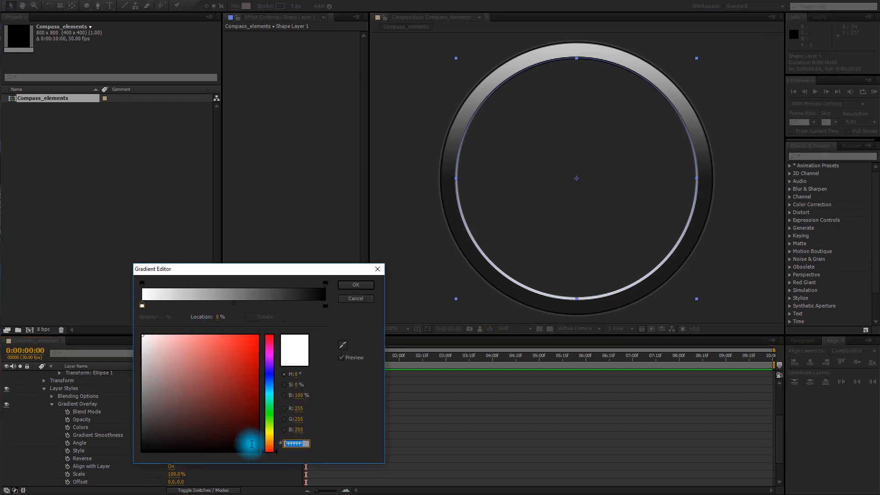
text(f4f4f4)
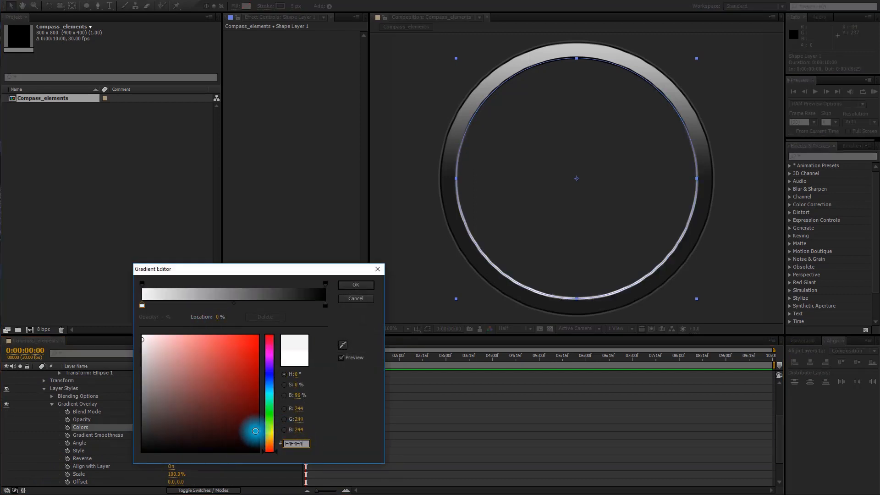
click(326, 306)
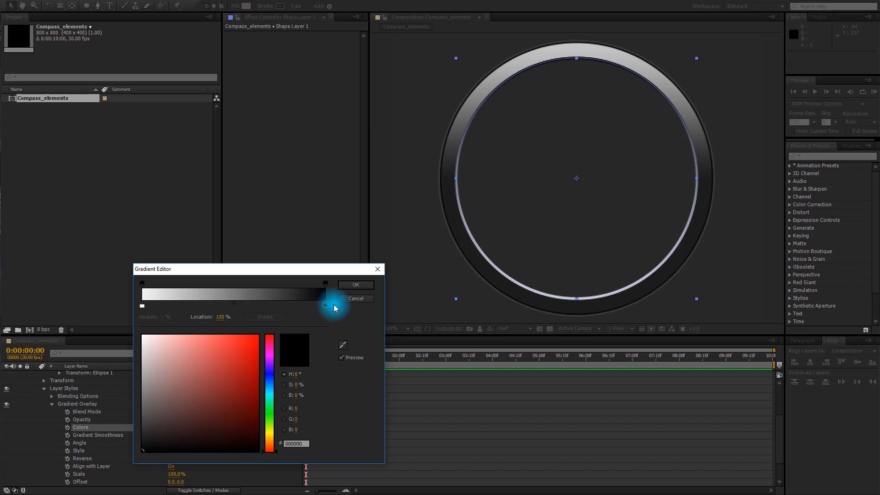
click(305, 443)
text(373737)
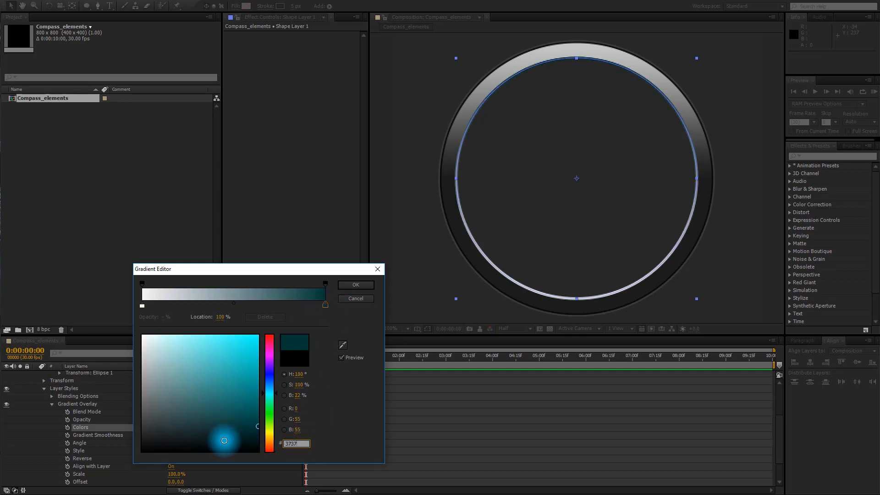
Place the dark color stop at location 75%, apply the gradient, and set the overlay angle to 270°.
click(221, 317)
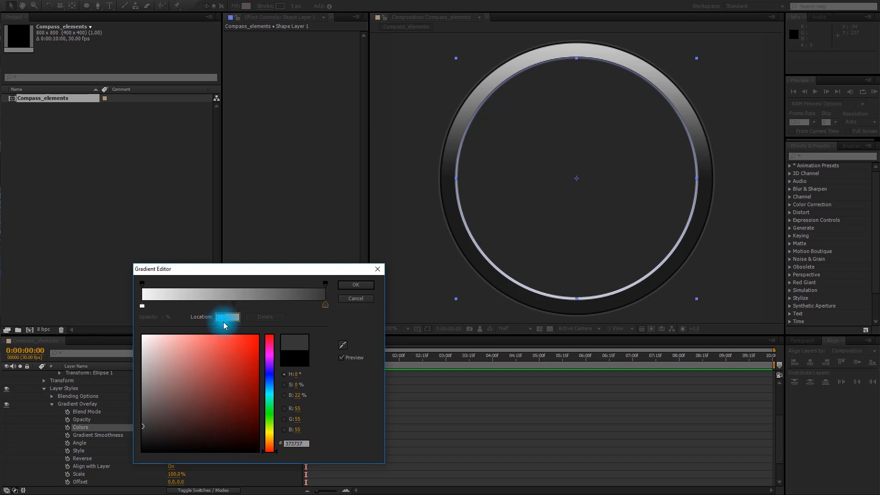
text(75)
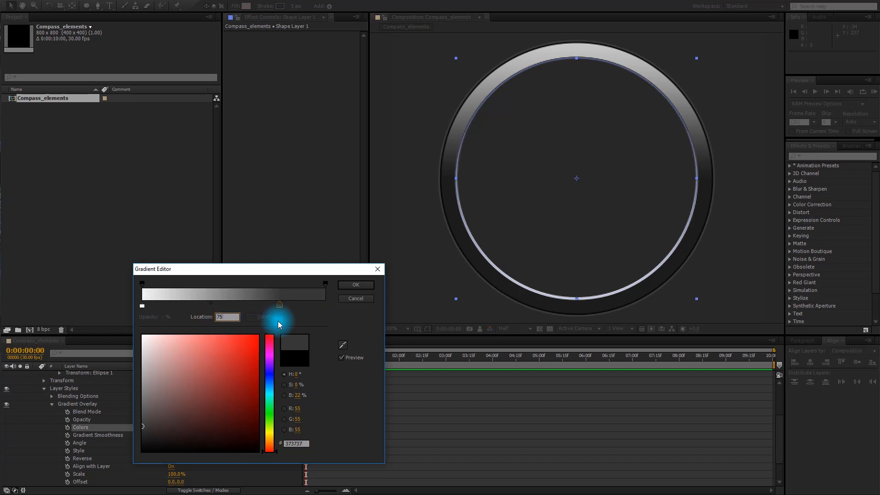
click(362, 284)
drag(184, 443, 211, 445)
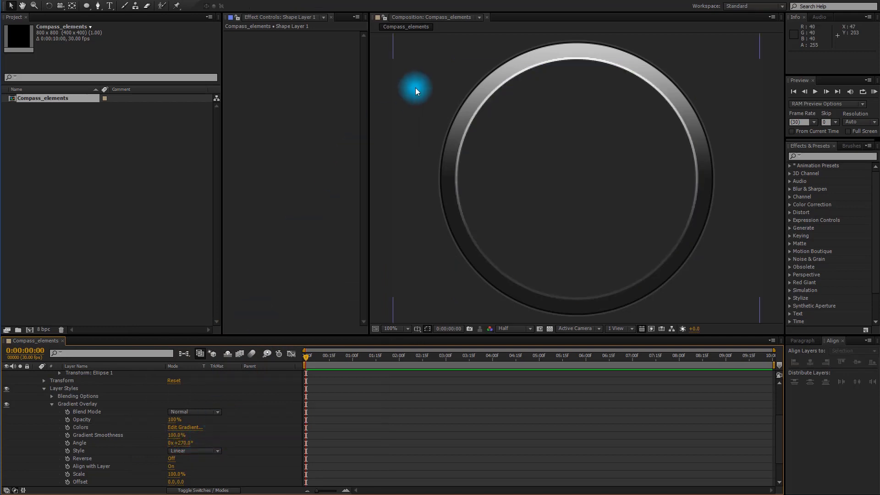
Rename the thin inner ring's shape layer as ring_gradient_middle.
click(69, 397)
key(space)
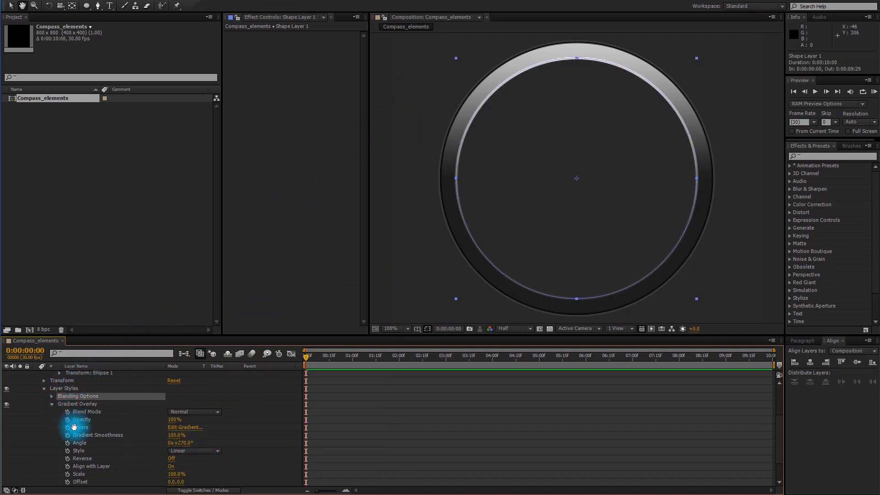
click(97, 390)
key(space)
scroll(109, 431, up, 5)
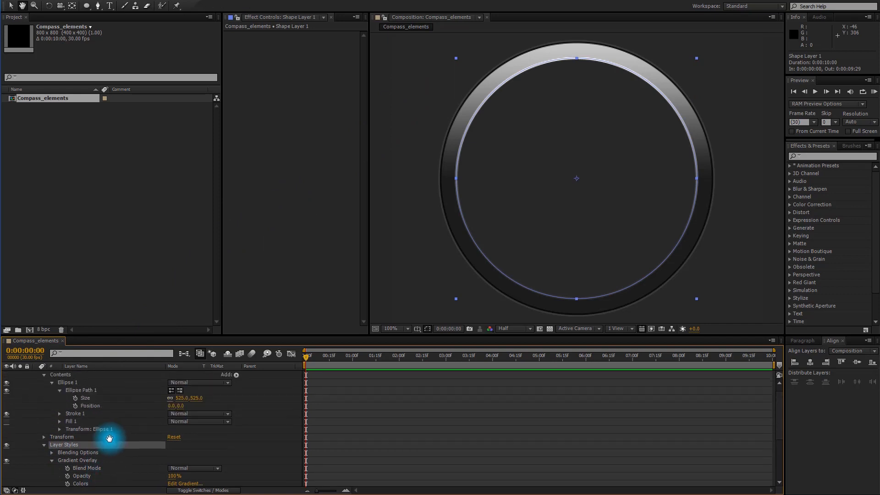
click(68, 374)
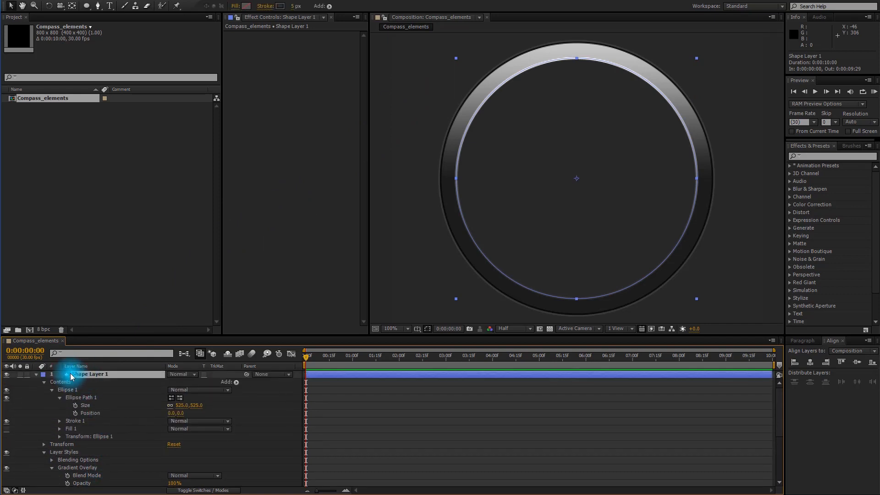
key(Return)
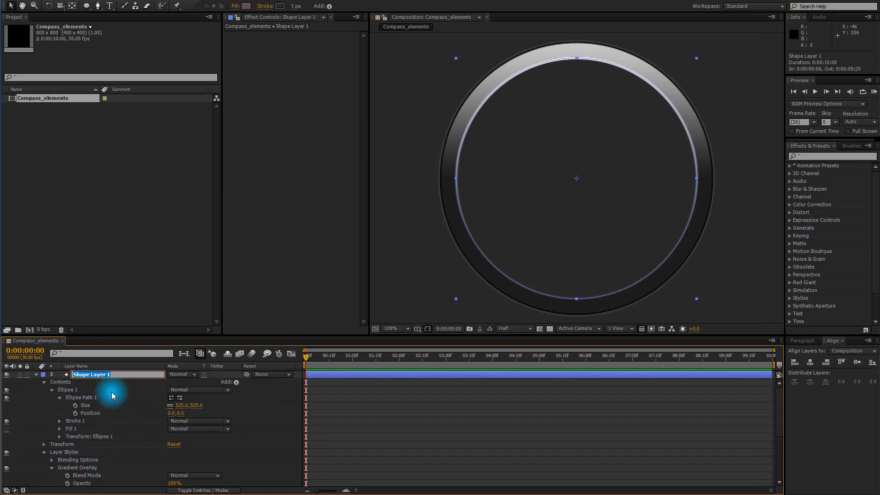
text(ring_gradient_middle)
key(Return)
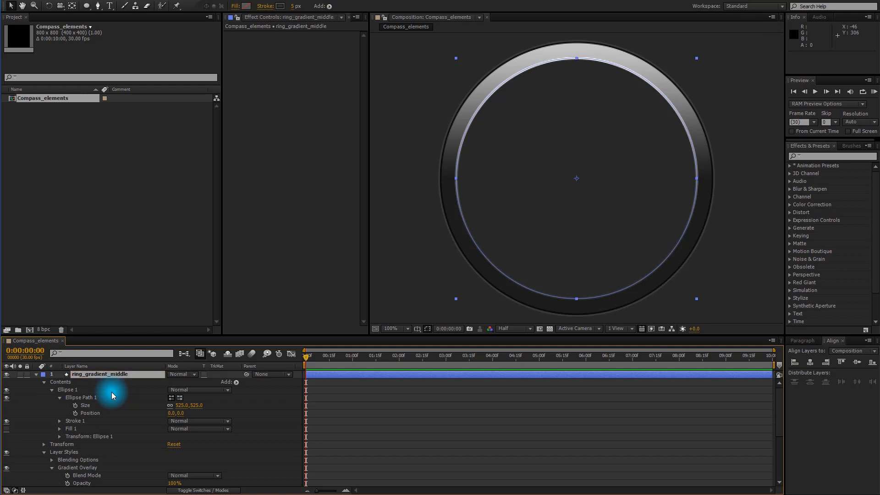
Collapse the ring_gradient_middle layer and duplicate it.
click(36, 374)
key(ctrl+d)
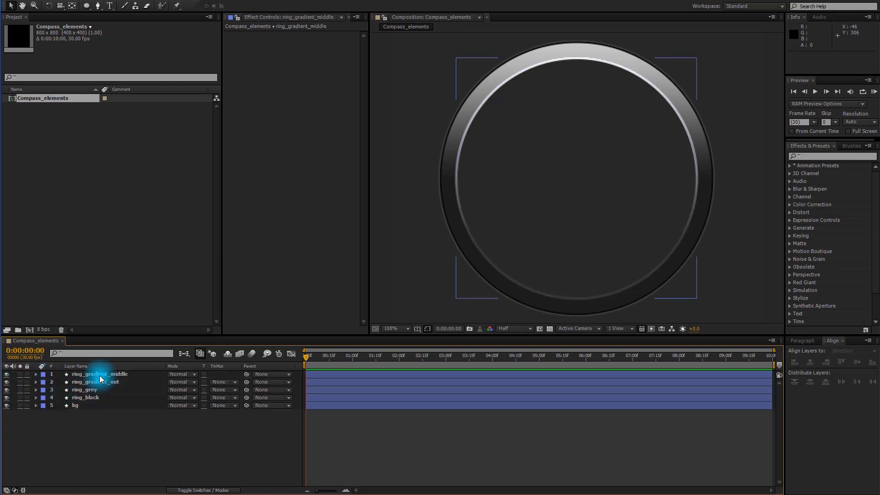
click(82, 439)
Rename the duplicated middle ring layer as ring_gradient_inner.
click(130, 375)
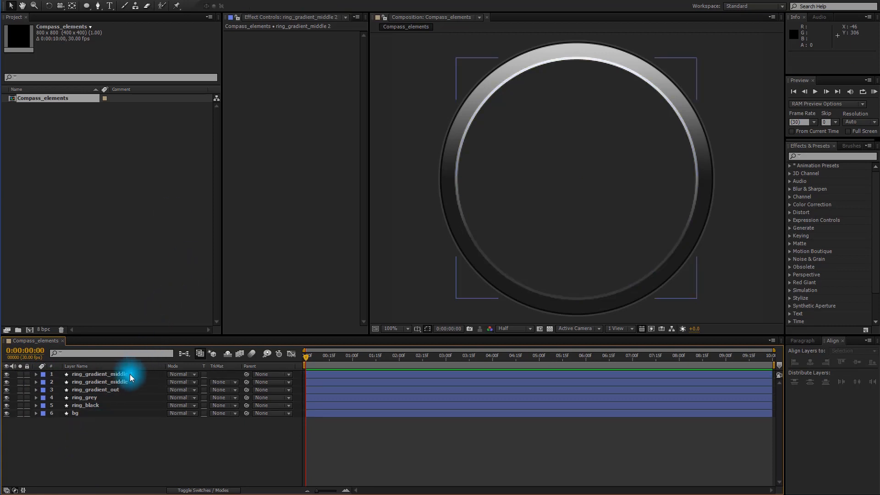
key(Return)
key(Right)
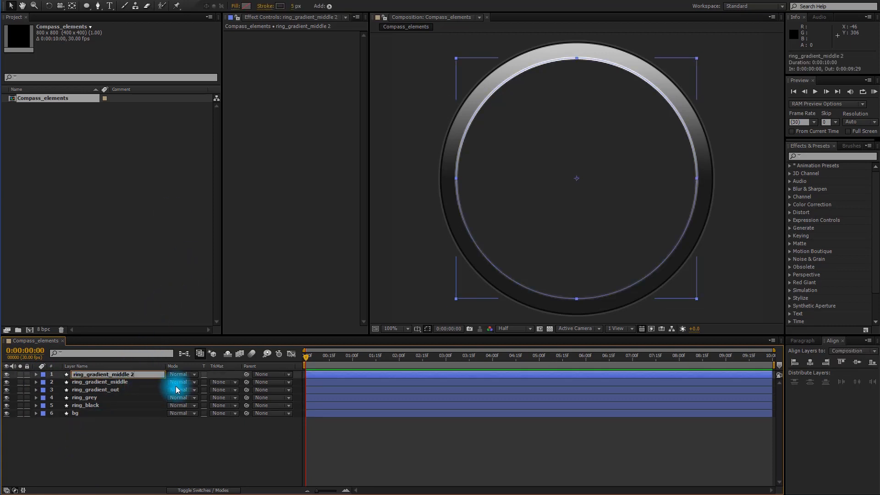
key(BackSpace)
key(BackSpace)
key(BackSpace)
key(BackSpace)
key(BackSpace)
key(BackSpace)
text(inner)
key(Return)
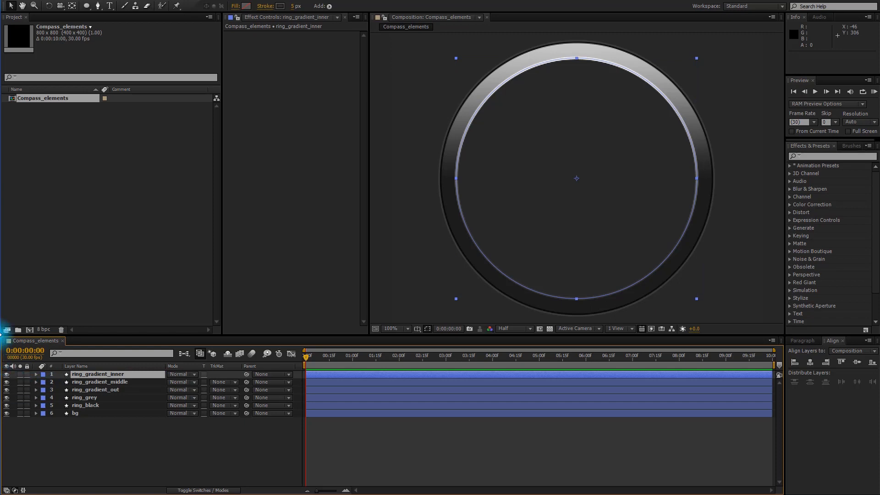
Set the stroke width of ring_gradient_inner to 20 px.
click(87, 102)
click(296, 6)
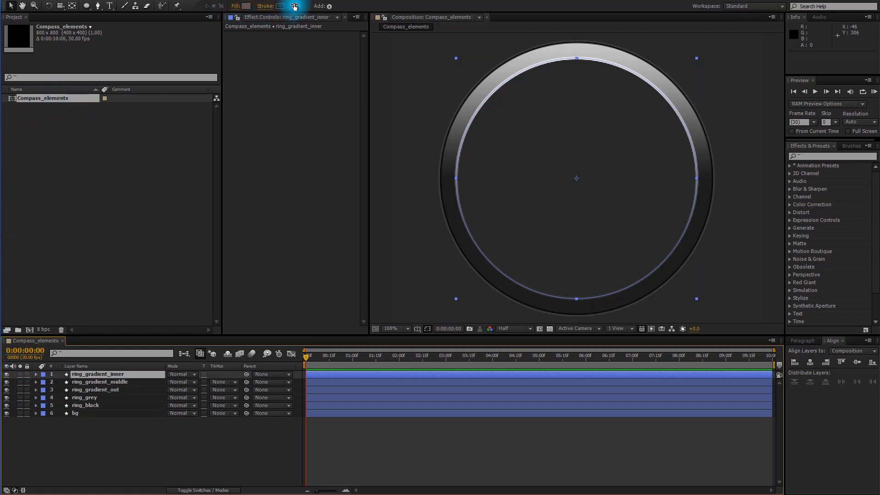
text(20)
key(Return)
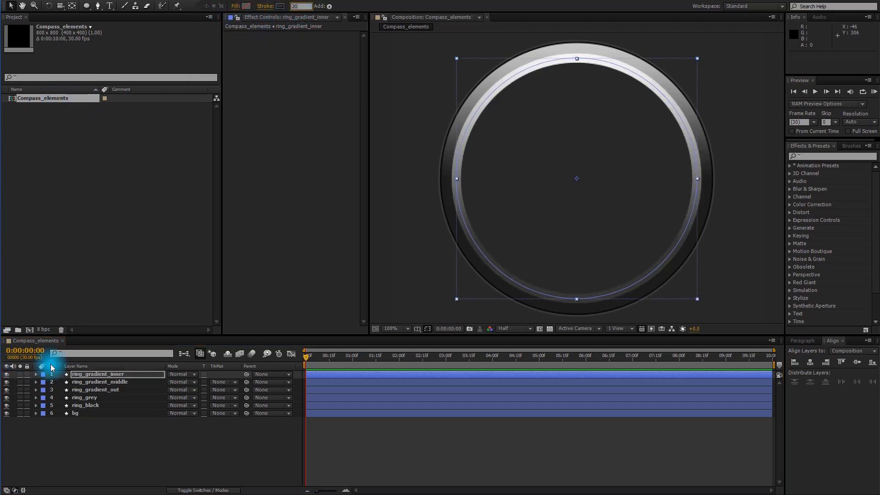
Set the ellipse path size of ring_gradient_inner to 501 by 501.
click(94, 381)
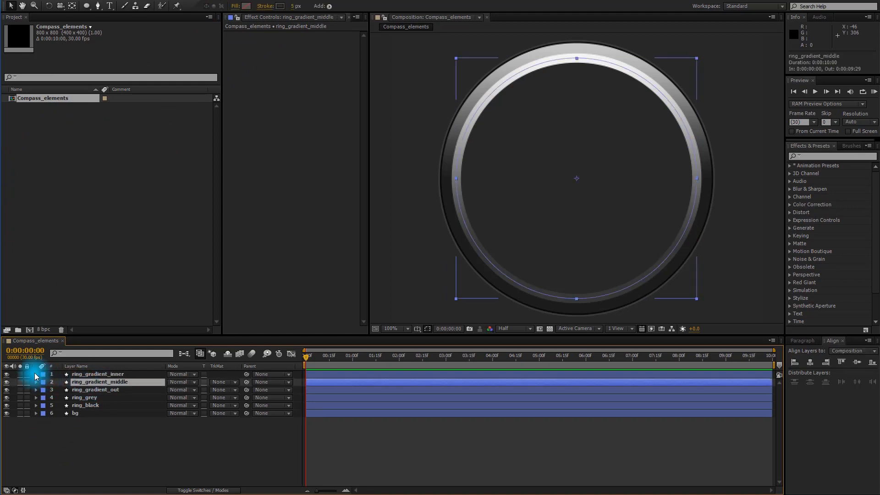
click(36, 374)
click(44, 383)
click(51, 389)
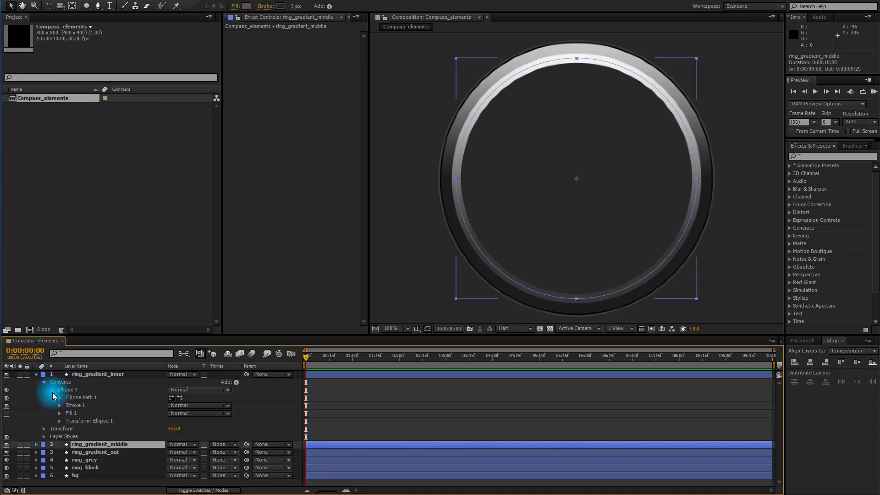
click(92, 399)
click(59, 398)
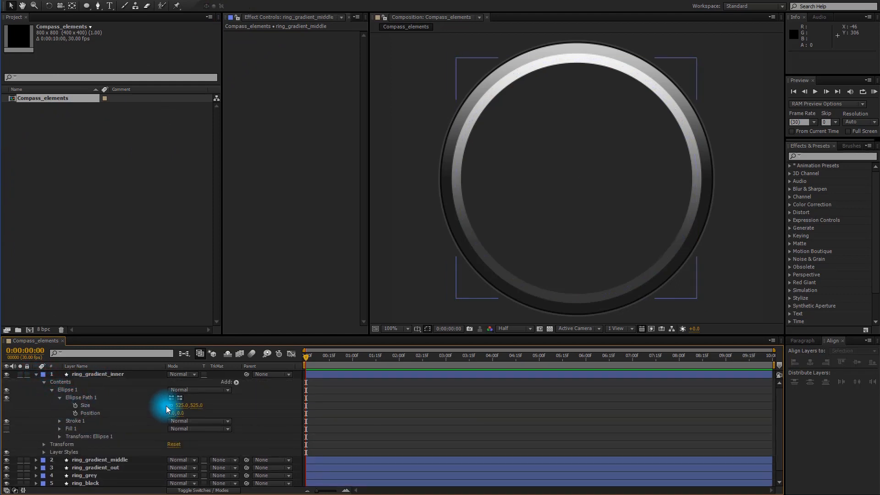
click(181, 406)
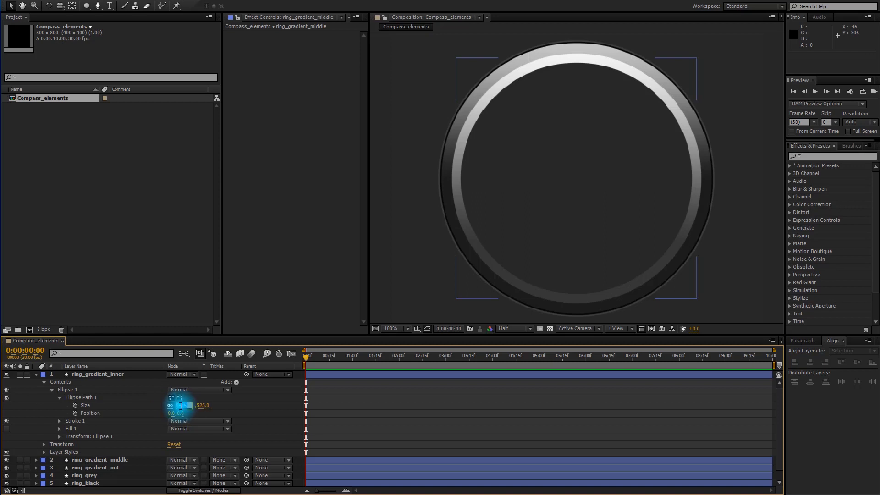
text(501)
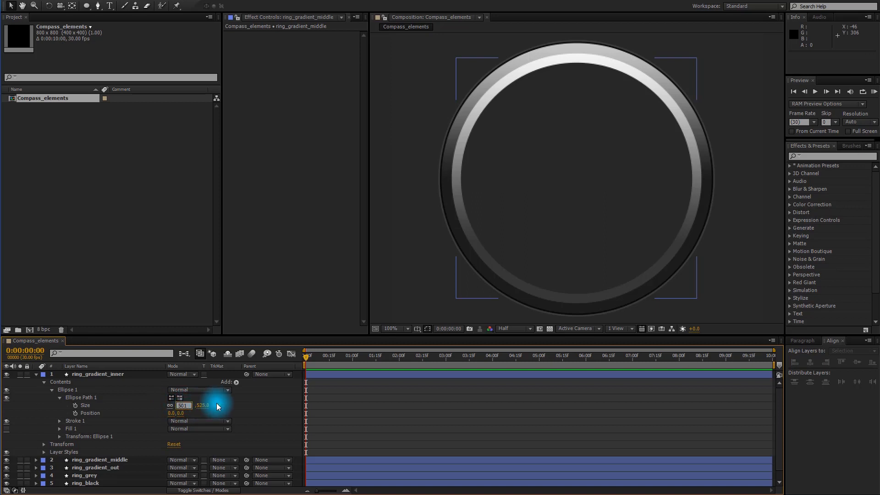
key(Return)
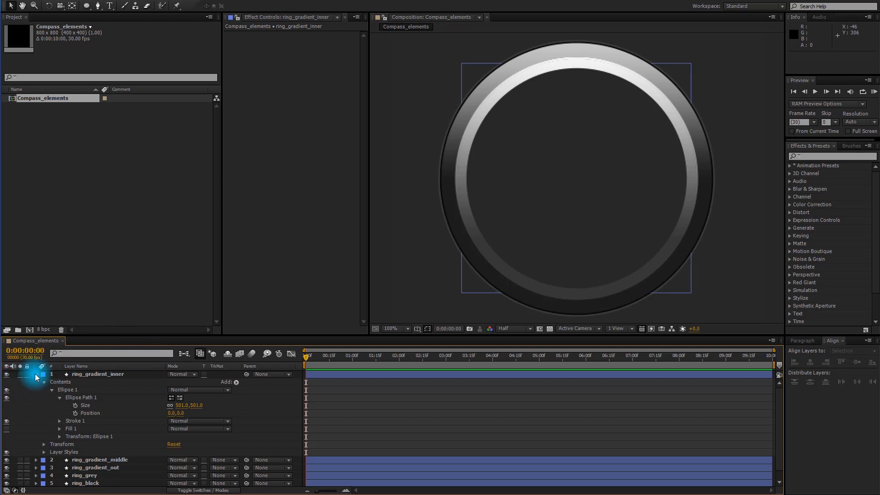
Edit the Gradient Overlay colors of ring_gradient_inner and set the first color stop to 2D2D2D.
click(53, 391)
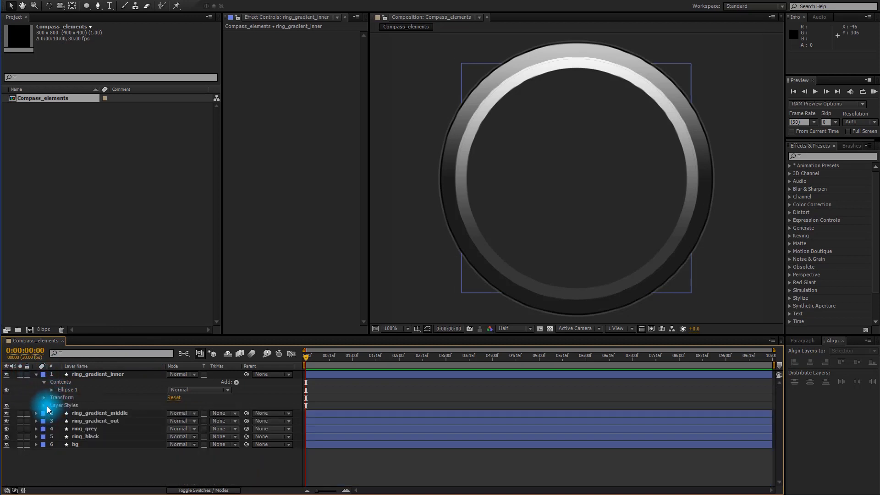
click(46, 406)
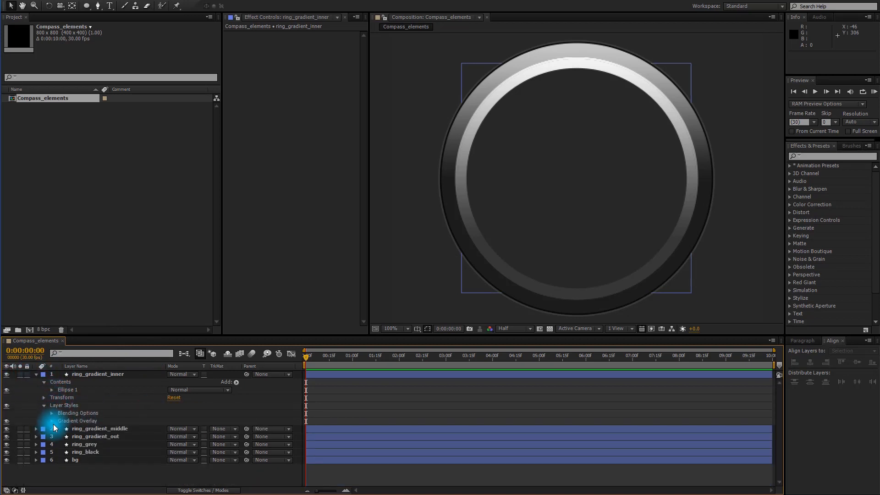
click(52, 421)
click(197, 429)
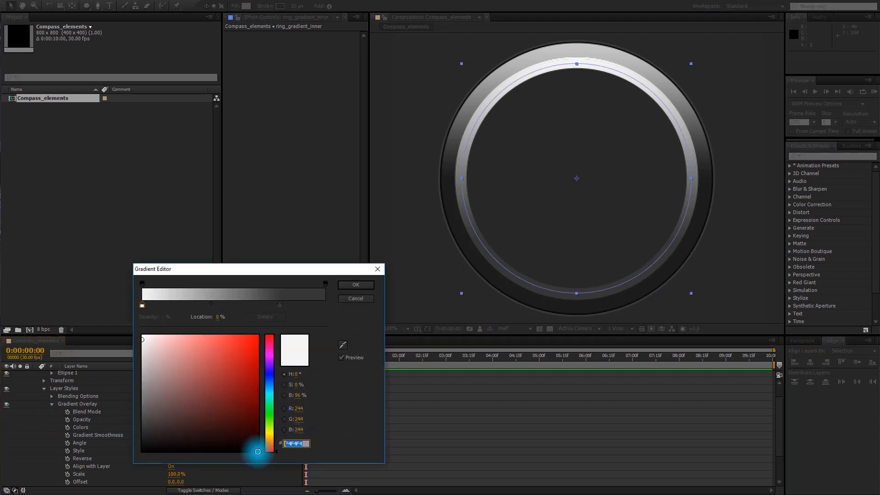
text(2D2D2D)
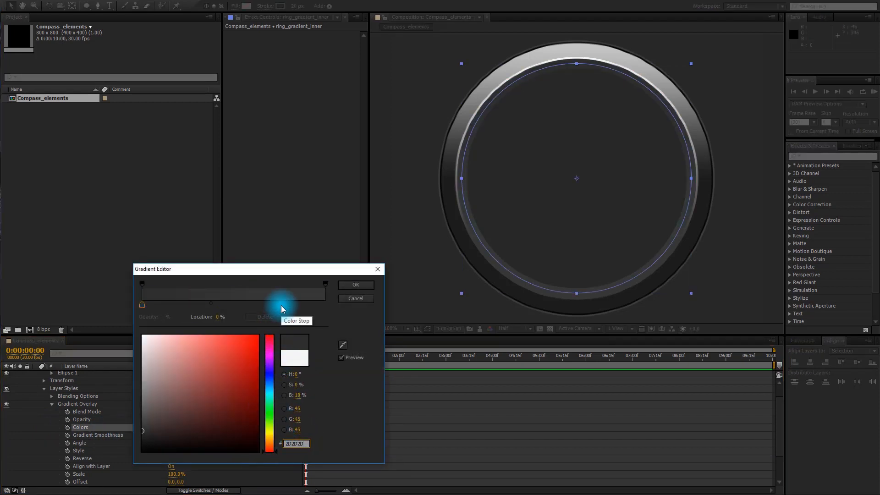
Move the second color stop to location 100%, set its color to 3C3C3C, and apply the gradient.
click(326, 304)
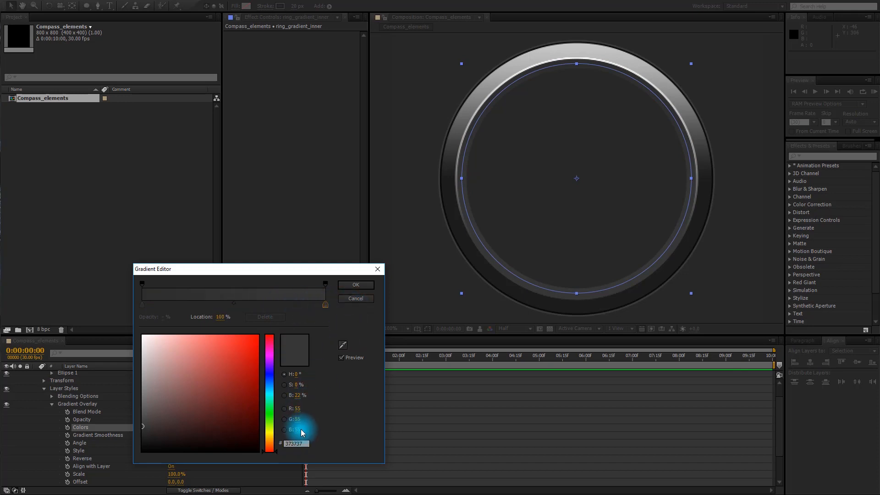
click(303, 443)
text(3C3)
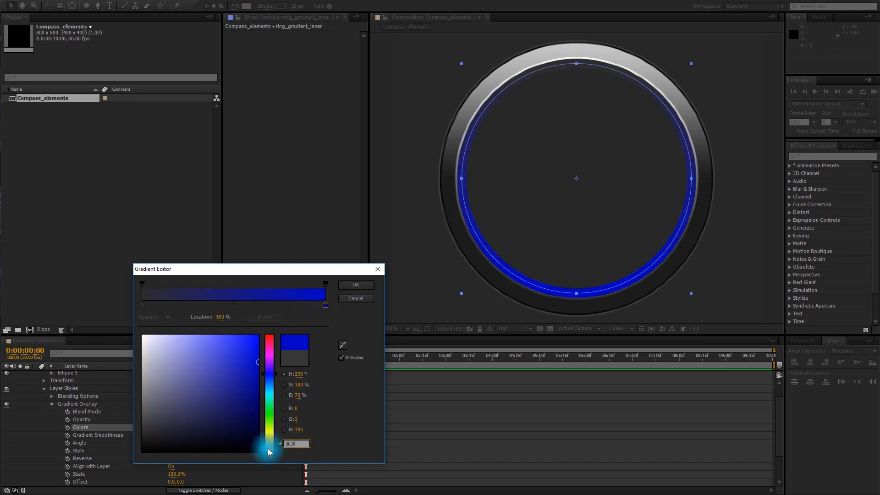
text(C3C)
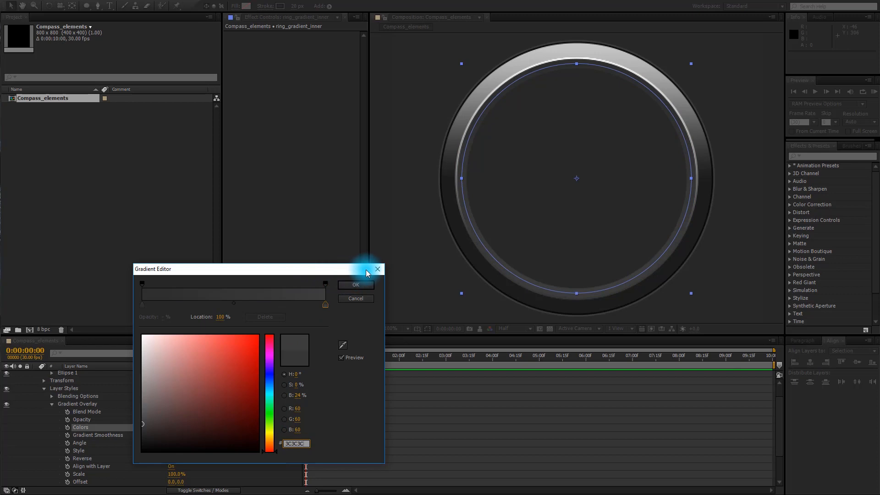
click(369, 285)
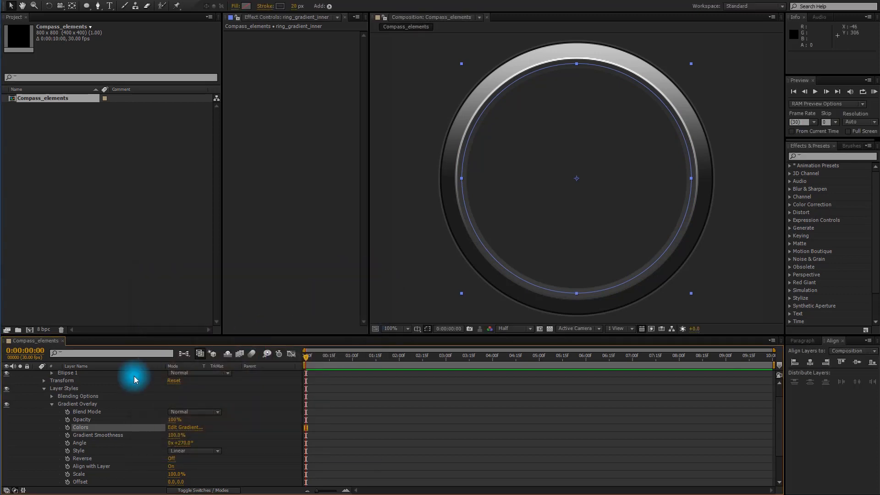
Collapse the ring_gradient_inner layer and clear the layer selection.
click(86, 389)
key(h)
scroll(98, 380, up, 2)
key(v)
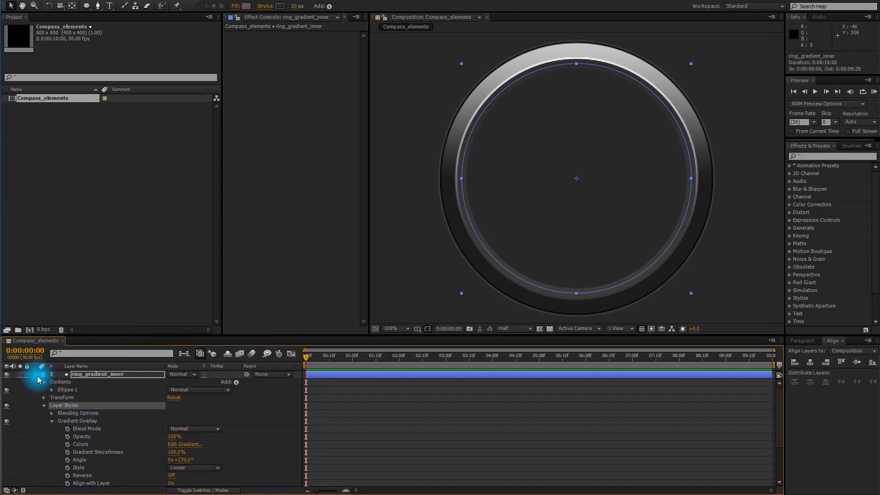
click(36, 375)
click(104, 426)
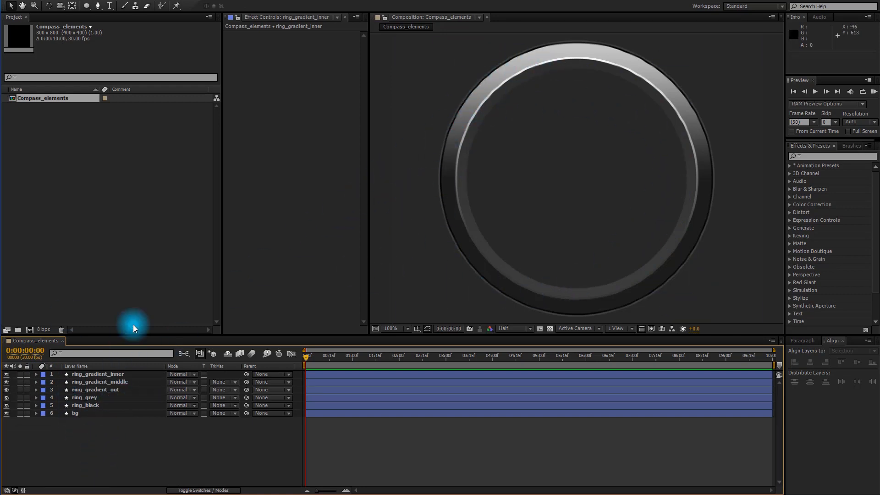
Create a composition-sized ellipse shape layer and rename it as ring_out.
click(87, 6)
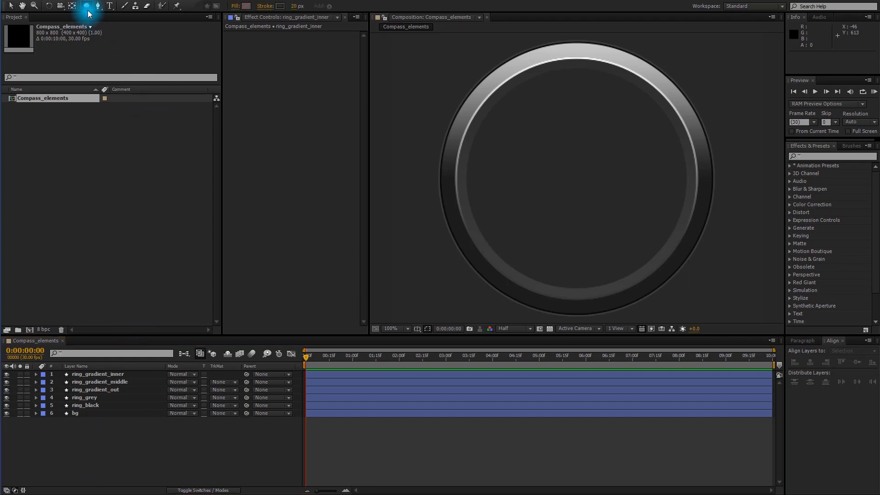
double_click(86, 6)
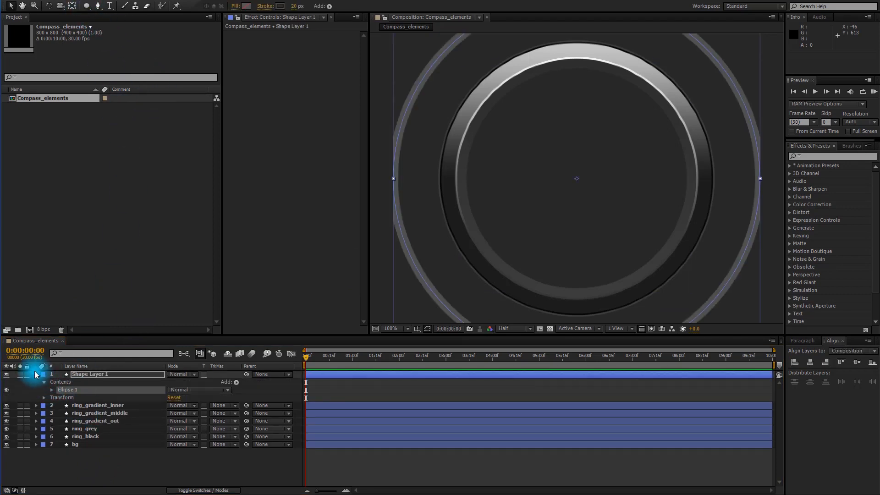
click(87, 374)
key(Return)
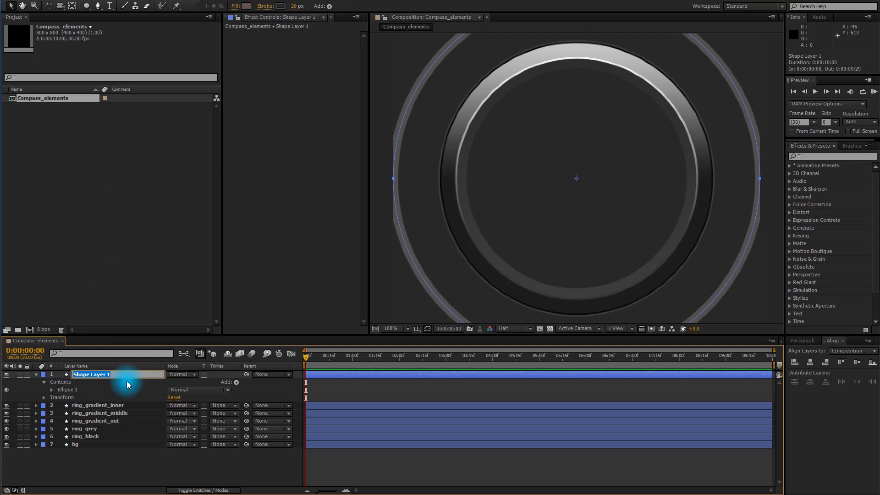
text(ring_out)
key(Return)
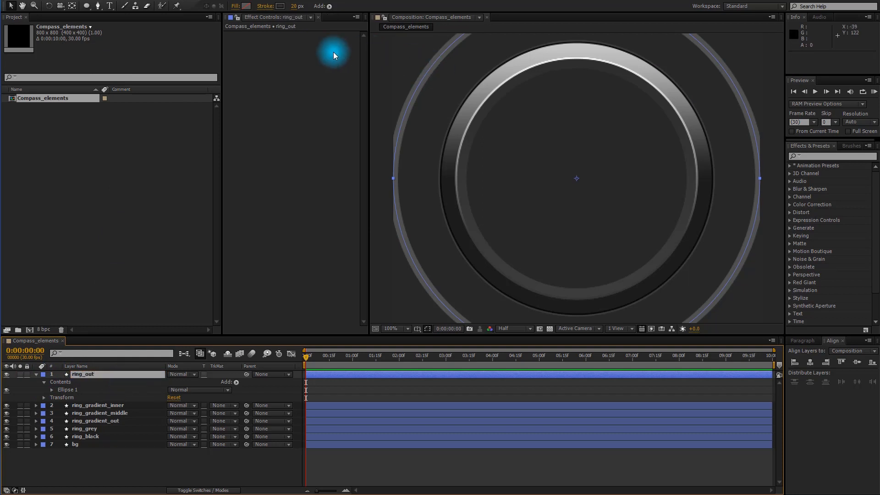
Set the stroke of ring_out to color 060606 with a width of 5 px.
click(281, 6)
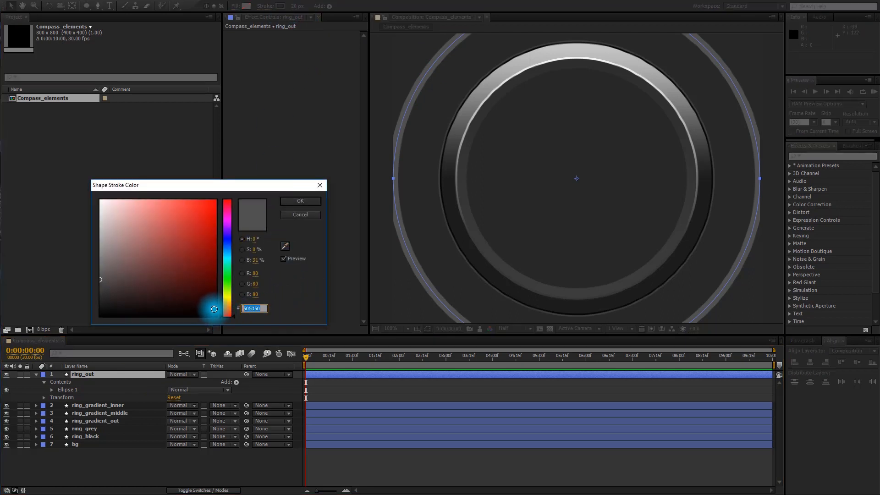
text(060606)
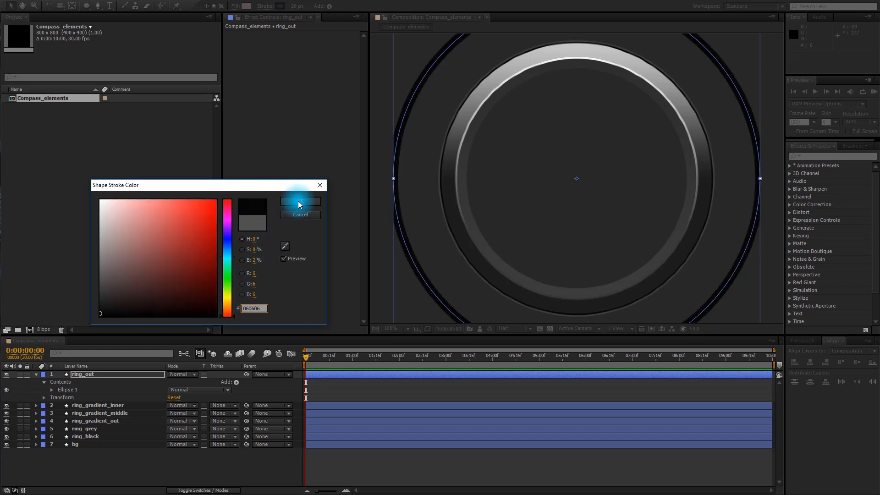
click(299, 201)
click(294, 6)
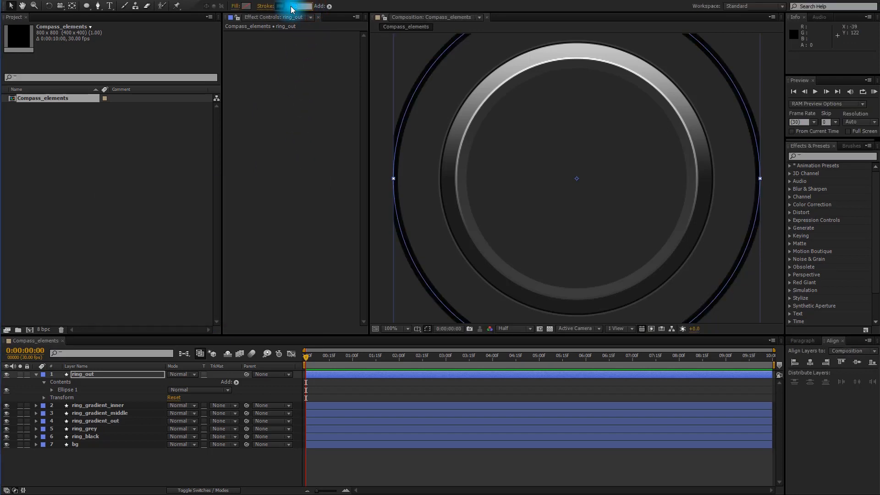
text(5)
key(Return)
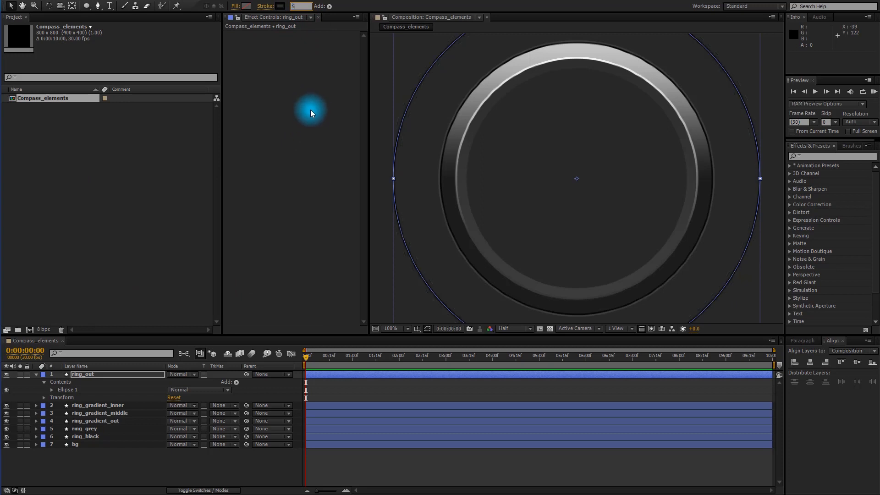
click(149, 465)
Set the ellipse path size of ring_out to 625 by 625.
click(58, 395)
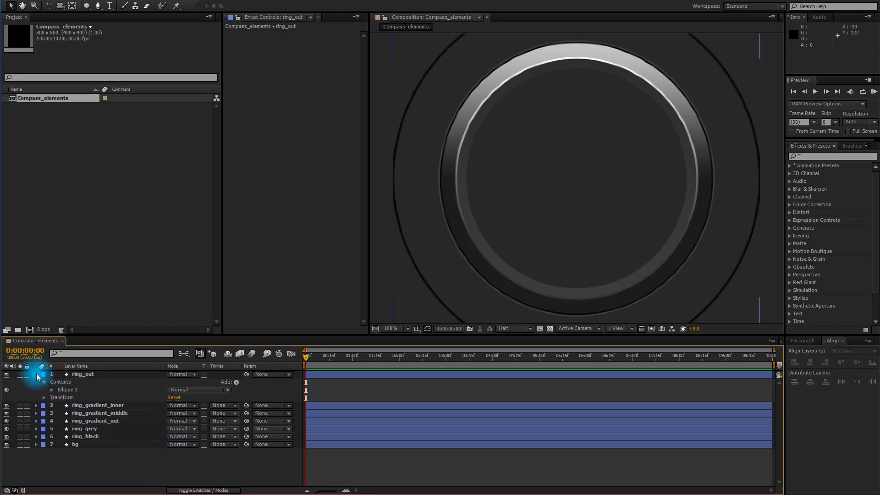
click(52, 390)
click(59, 397)
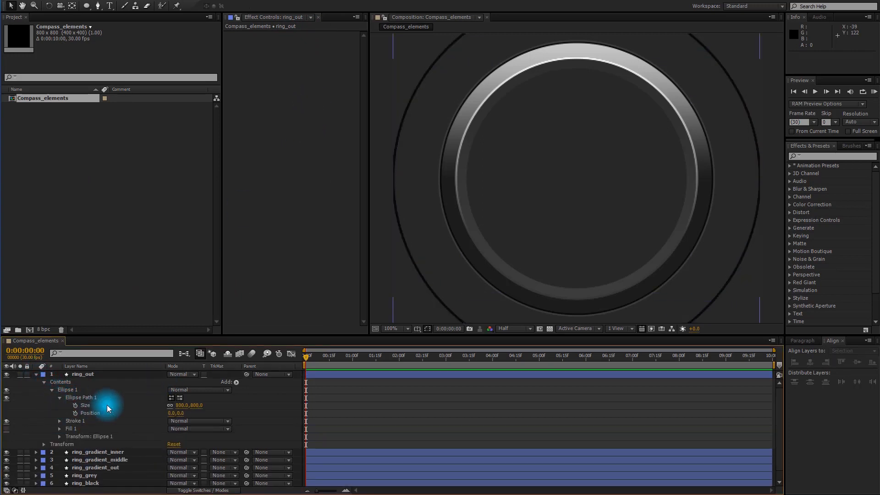
drag(181, 405, 183, 408)
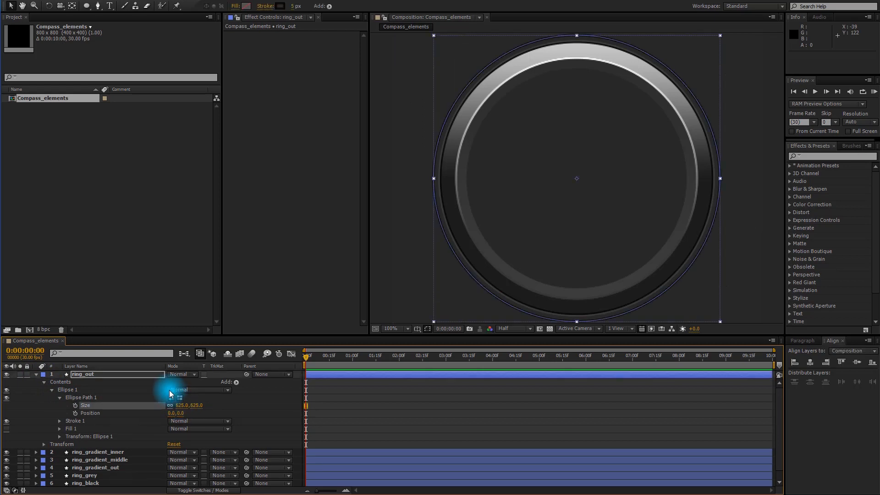
Apply the Bevel Alpha perspective effect to the ring_out layer.
click(102, 374)
key(ctrl+shift+a)
click(94, 375)
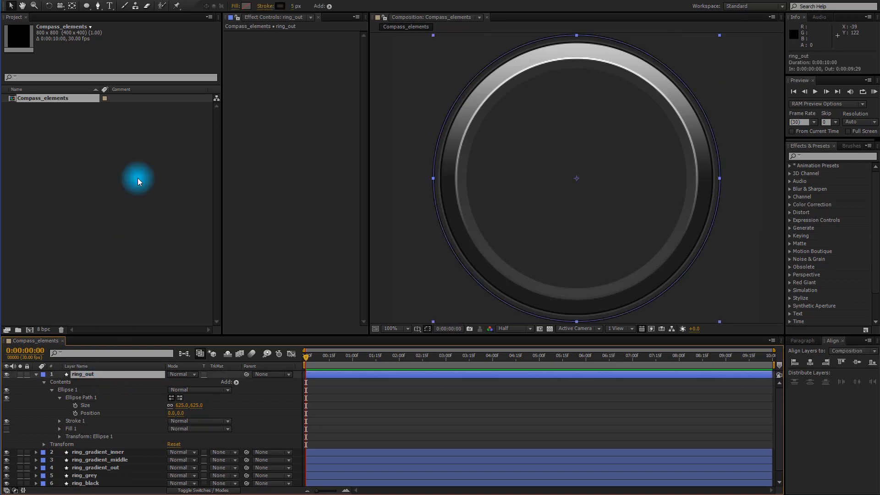
click(96, 1)
mouse_move(81, 173)
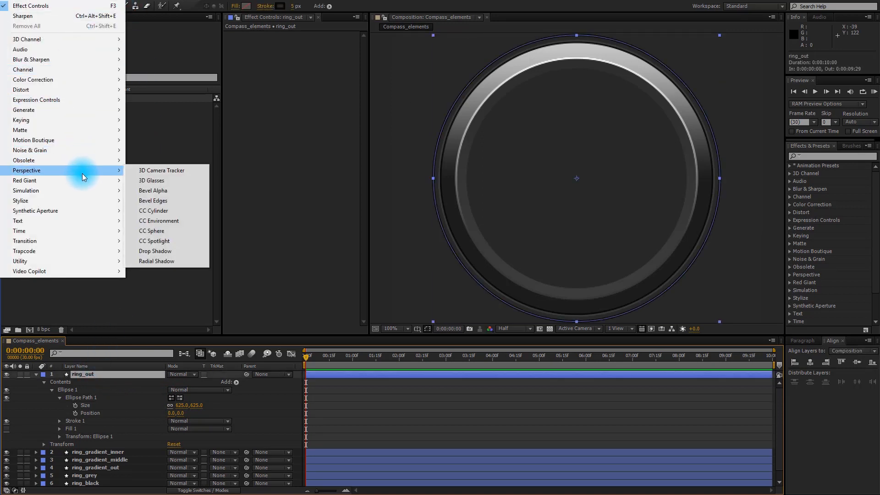
click(166, 191)
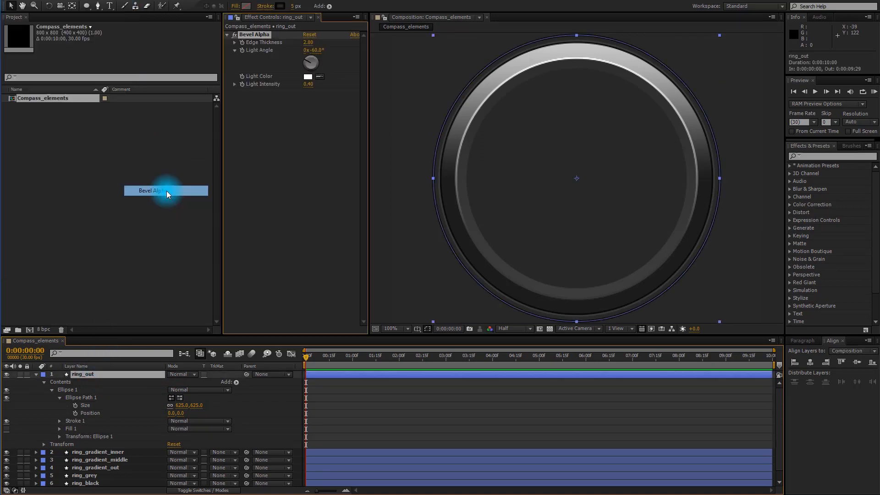
Set the Bevel Alpha light angle on ring_out to -180°.
click(315, 51)
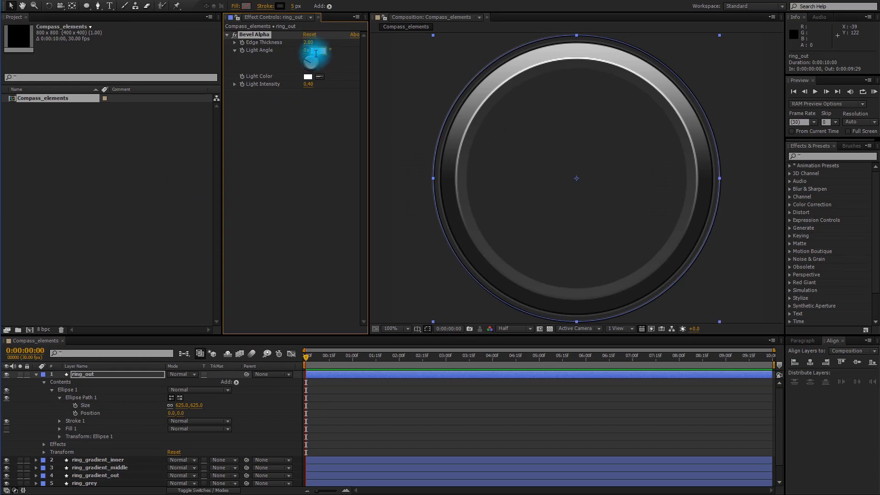
text(-180)
click(303, 116)
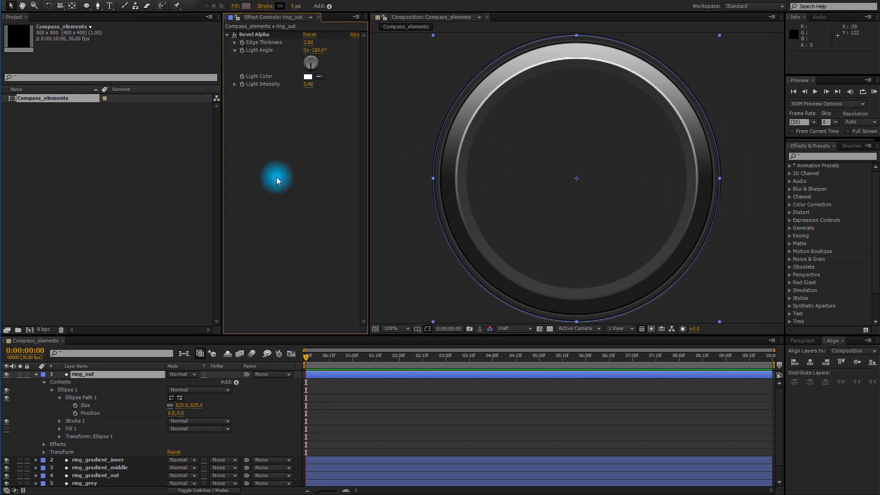
Lower the opacity of the ring_out layer to 20%.
click(117, 374)
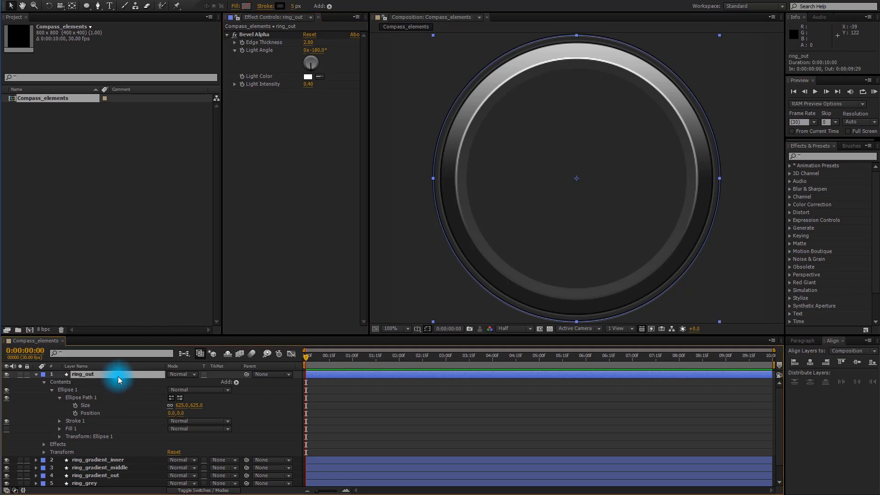
key(t)
click(173, 382)
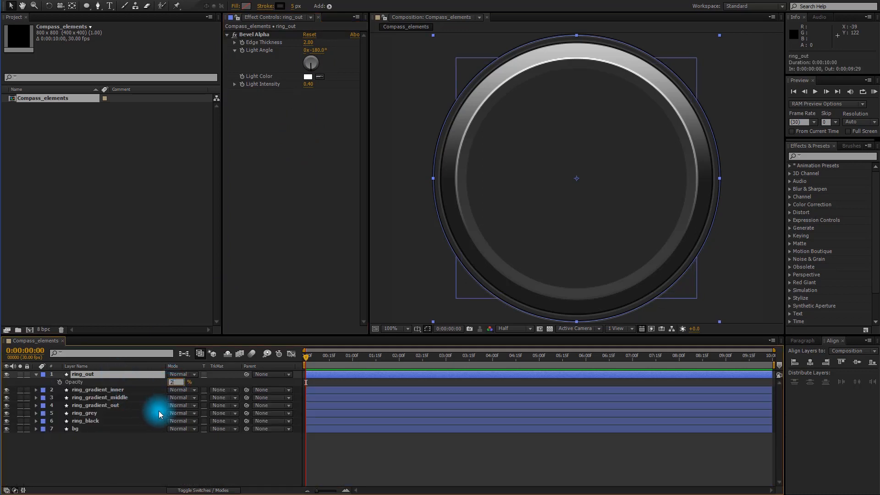
text(20)
click(136, 443)
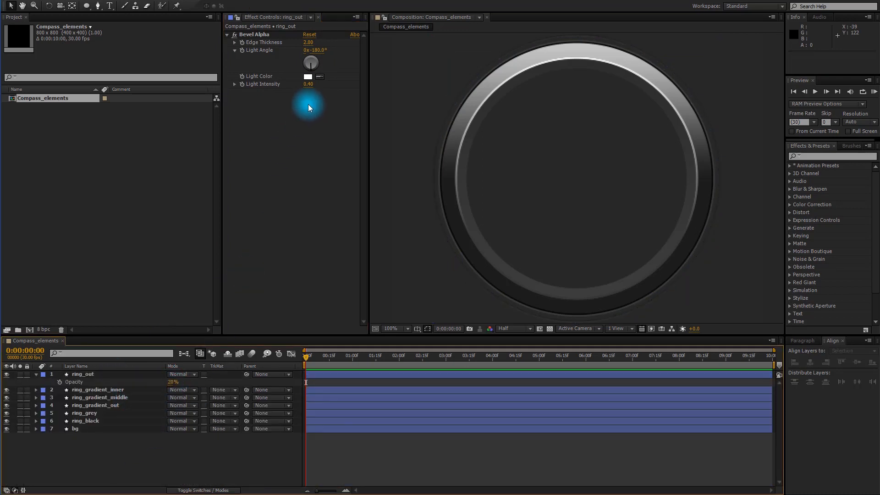
click(35, 374)
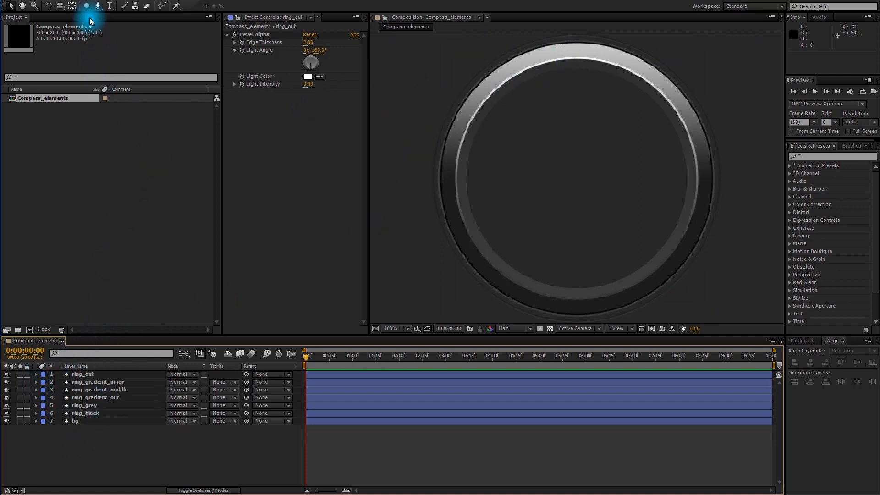
Create another composition-sized ellipse shape layer and rename it as base.
double_click(86, 6)
key(v)
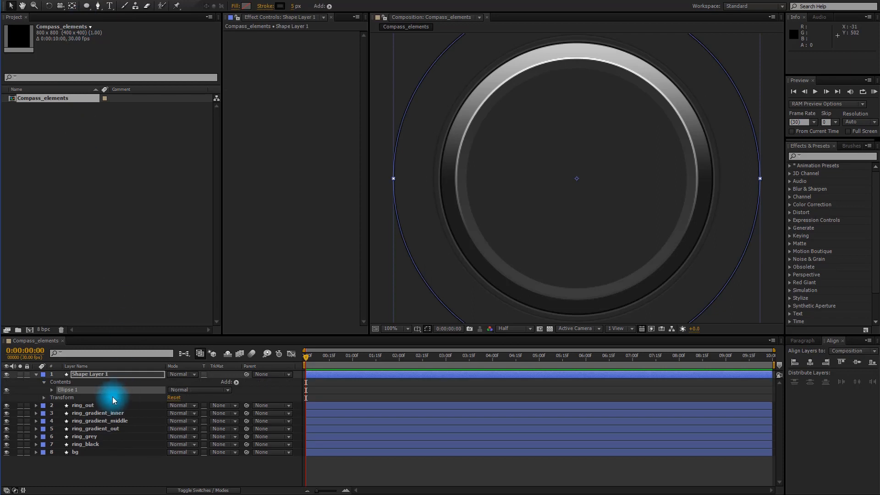
click(109, 374)
key(Return)
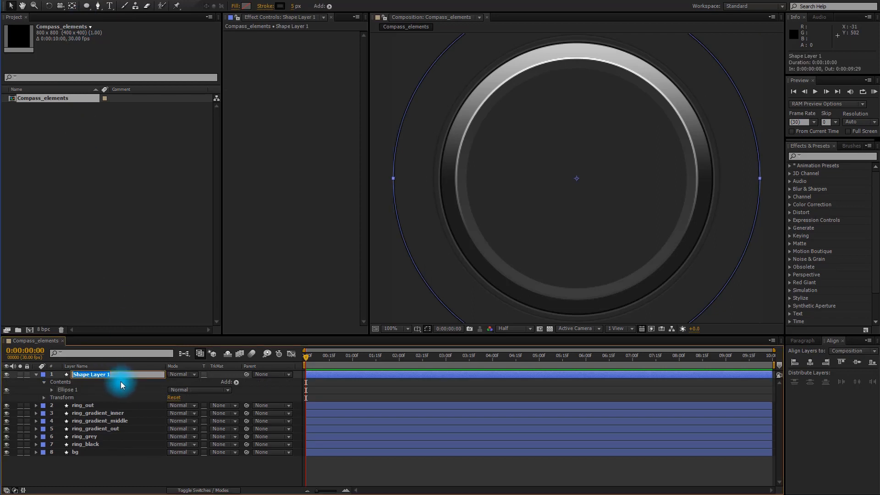
text(base)
key(Return)
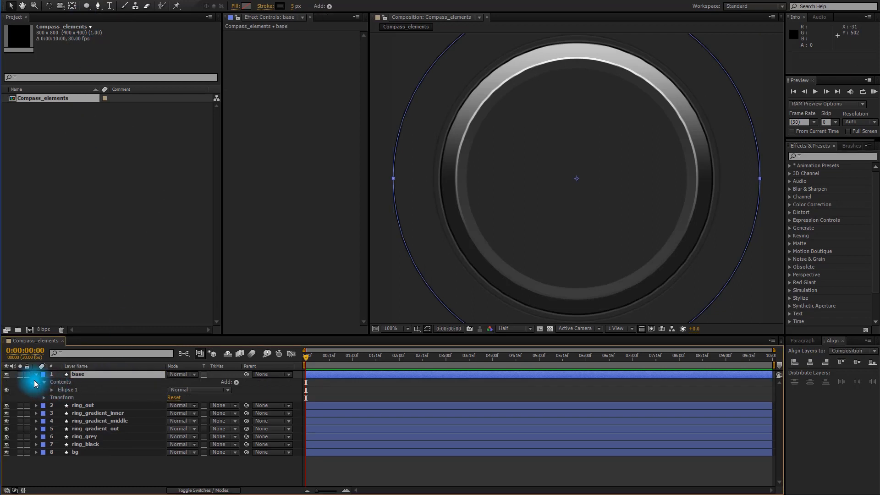
Set the ellipse path size of the base layer to 500 by 500.
click(51, 390)
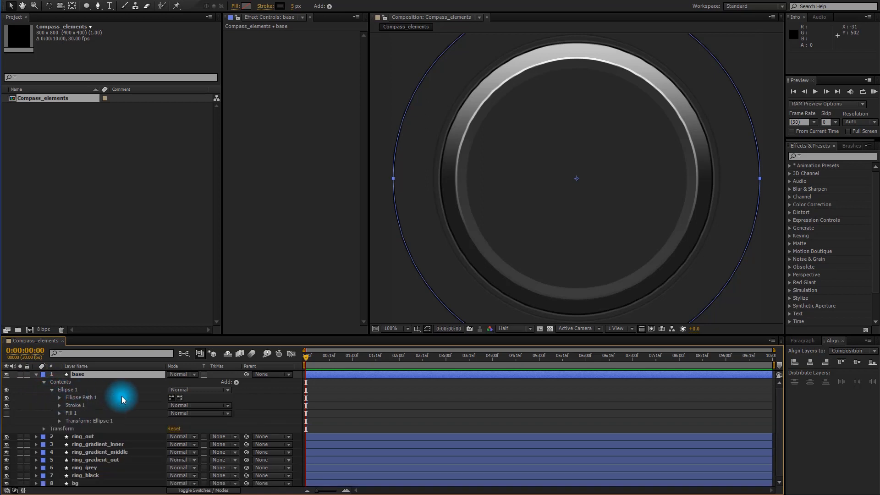
click(60, 397)
click(179, 406)
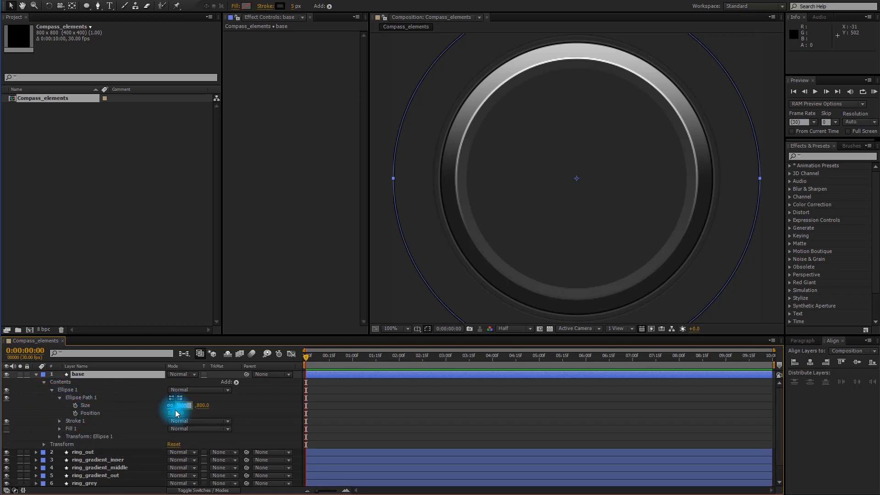
click(95, 375)
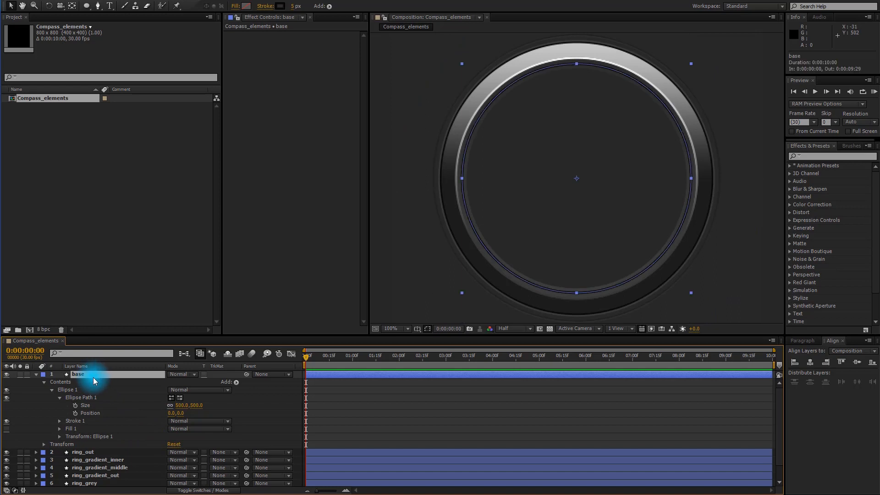
click(36, 374)
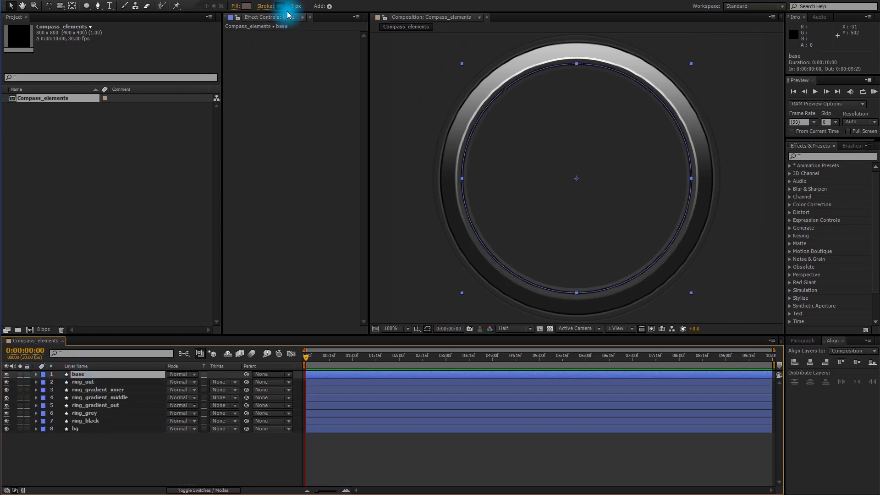
Set the base layer's fill color to 1E1E1E and its stroke to None.
click(247, 6)
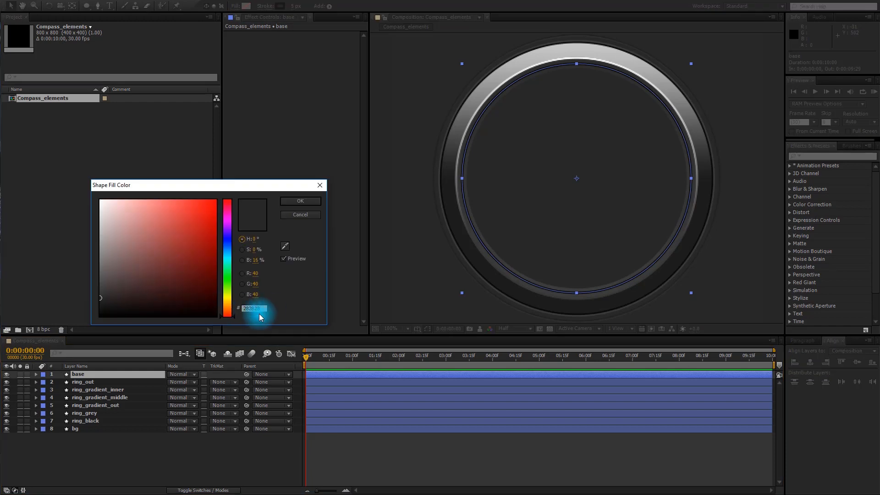
text(1E1E1E)
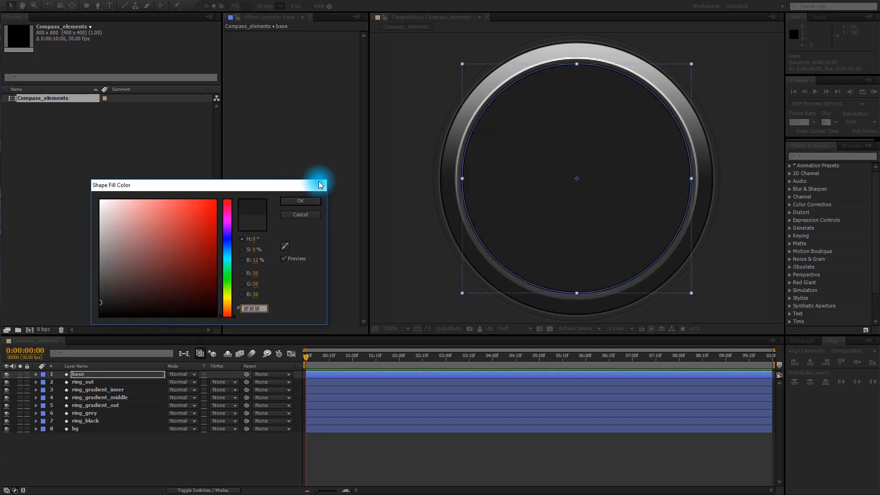
click(300, 201)
click(265, 6)
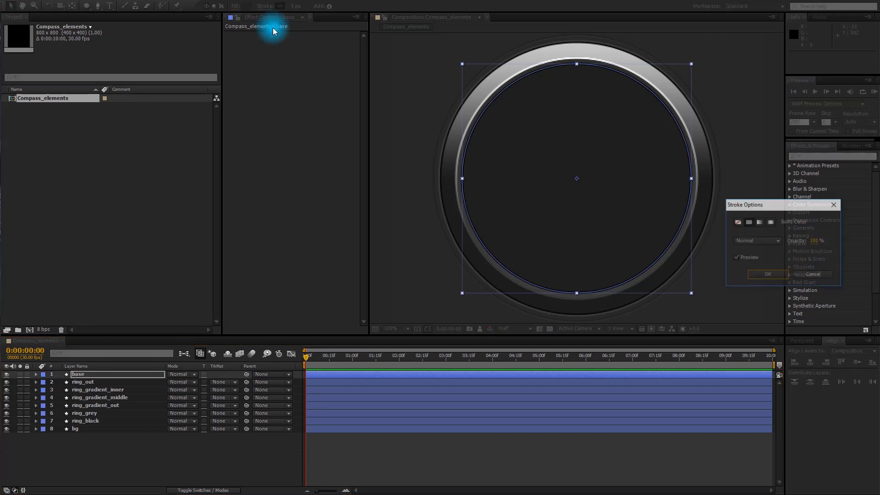
click(738, 222)
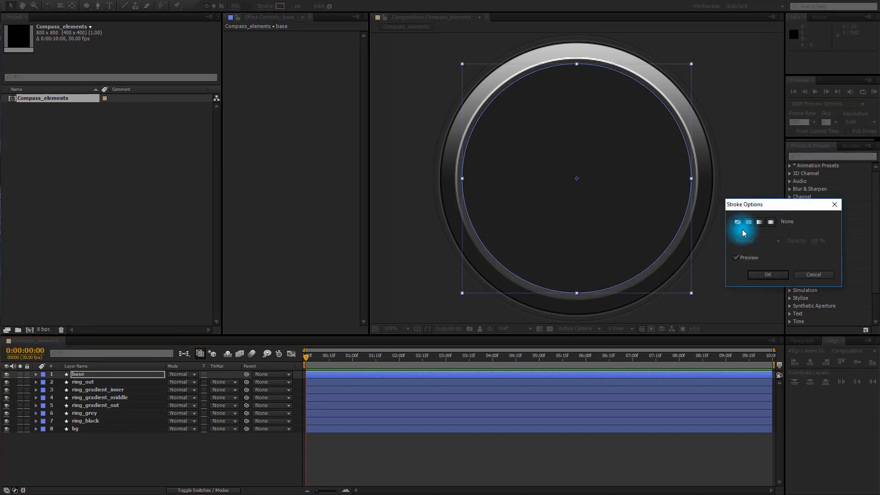
click(766, 274)
Add an Inner Shadow layer style to the base layer.
right_click(90, 372)
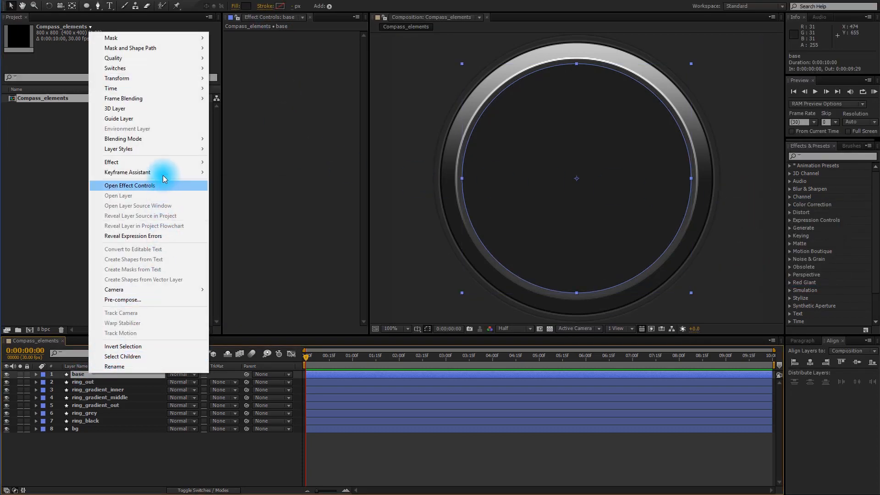
mouse_move(160, 153)
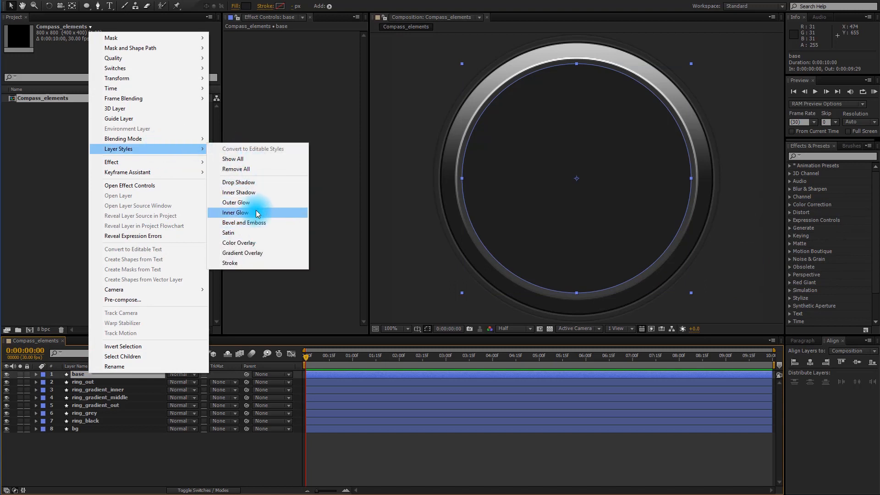
click(260, 197)
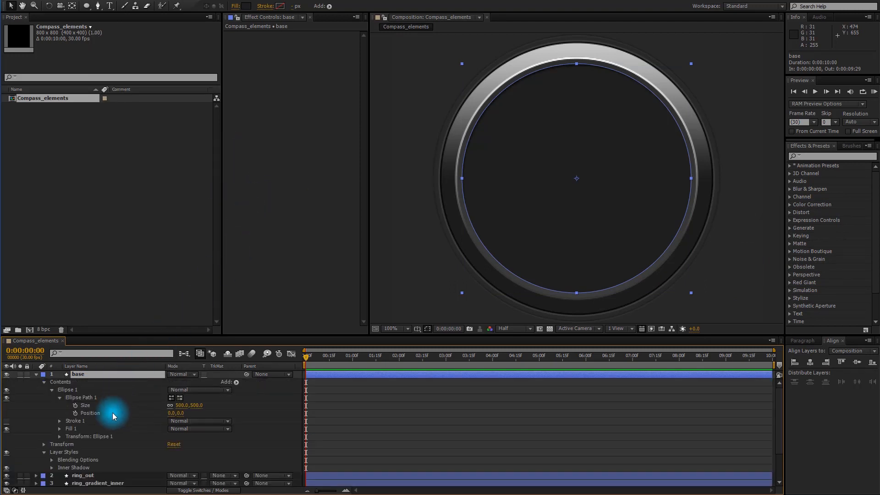
Set the base layer's inner shadow to 100% opacity, size 125 and distance 0.
click(52, 468)
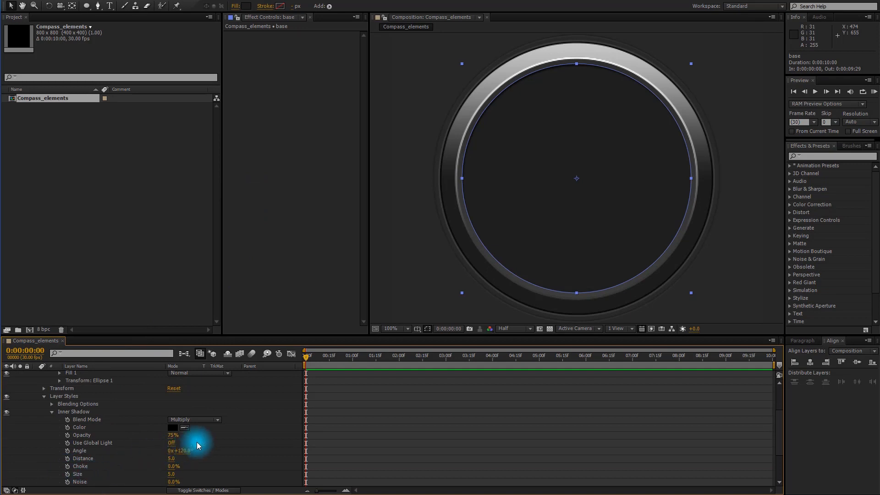
click(175, 475)
text(12)
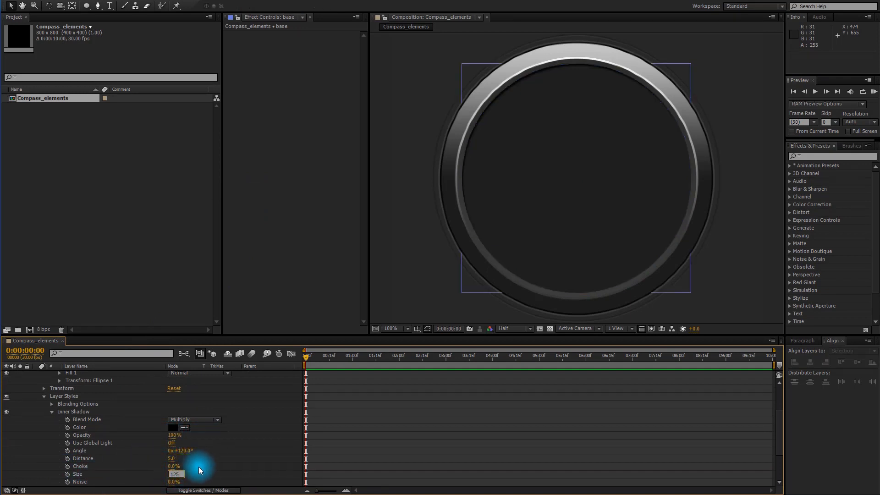
text(5)
key(Return)
click(175, 459)
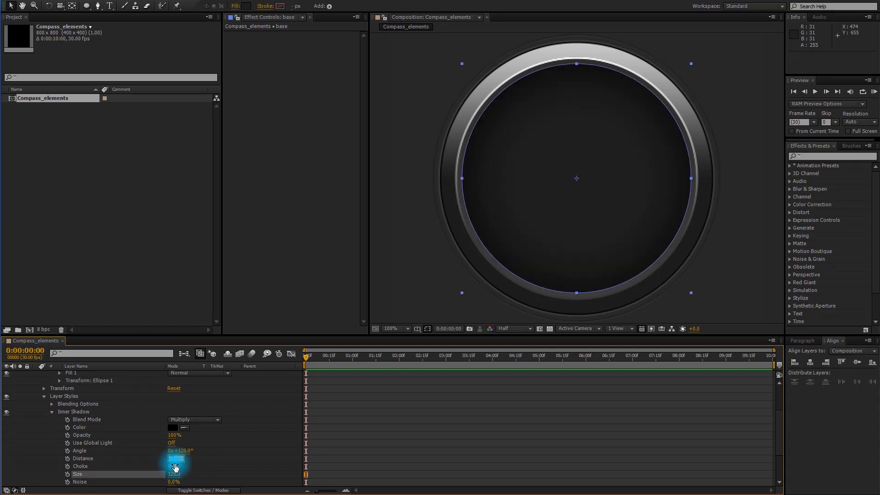
text(0)
click(194, 463)
key(space)
drag(101, 418, 105, 481)
click(36, 374)
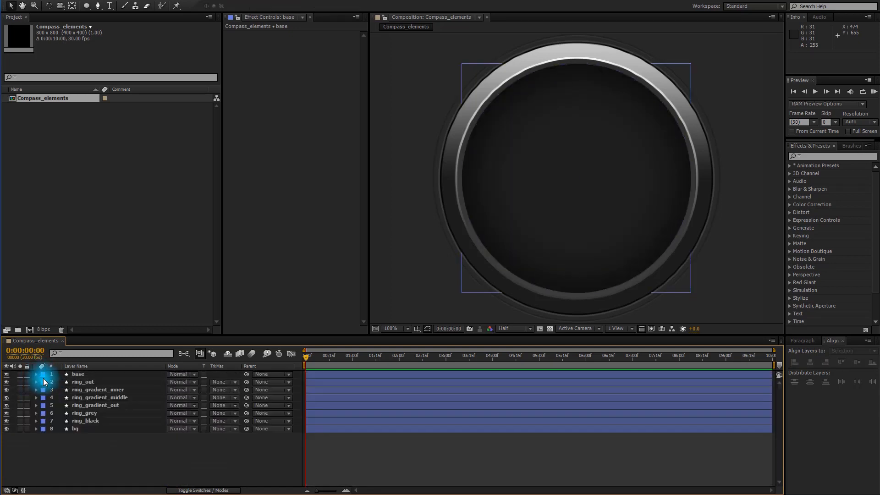
Create a composition-sized ellipse shape layer above base and rename it as base_highlight.
double_click(87, 7)
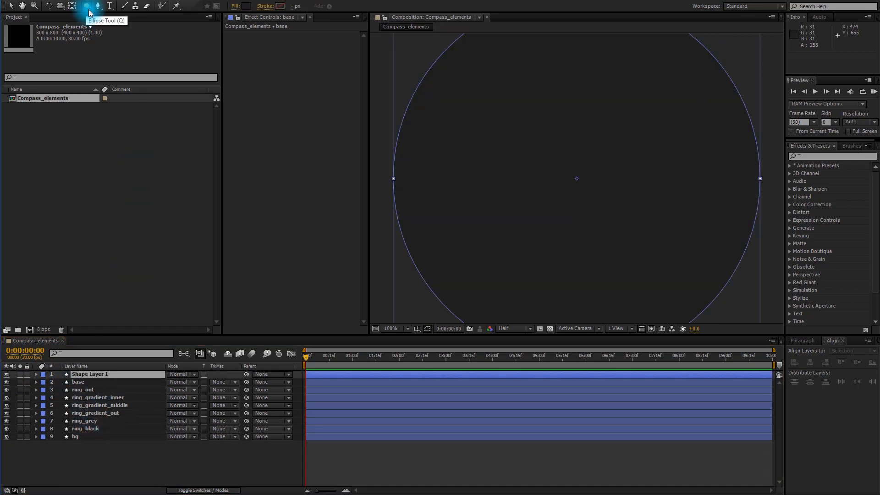
click(108, 375)
key(Return)
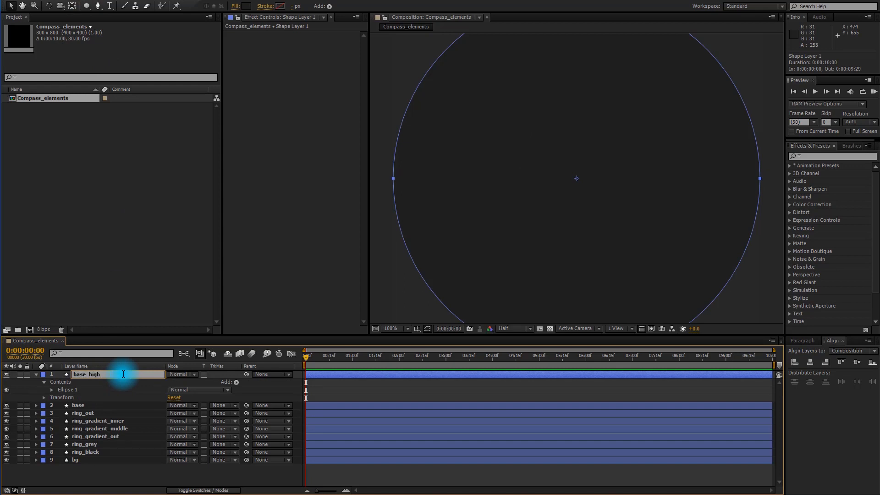
text(ht)
key(Return)
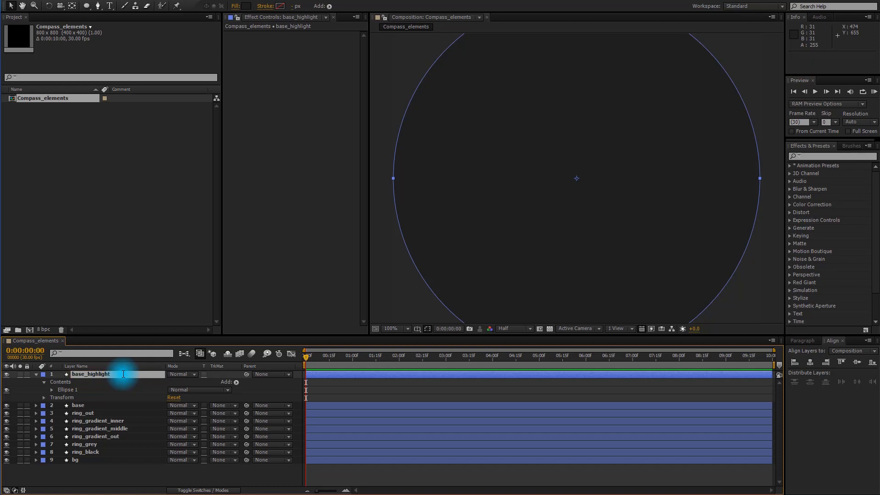
Set the fill color of base_highlight to 3B3B3B.
click(246, 5)
text(3B3B3B)
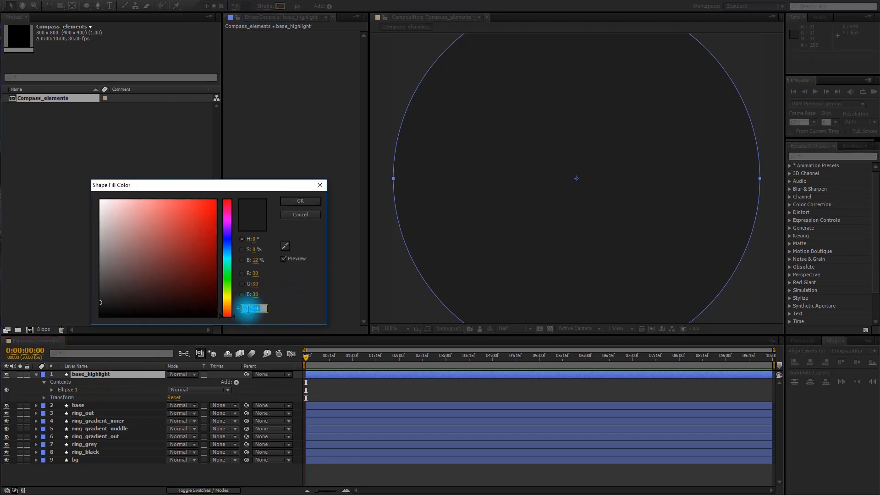
click(271, 244)
click(300, 201)
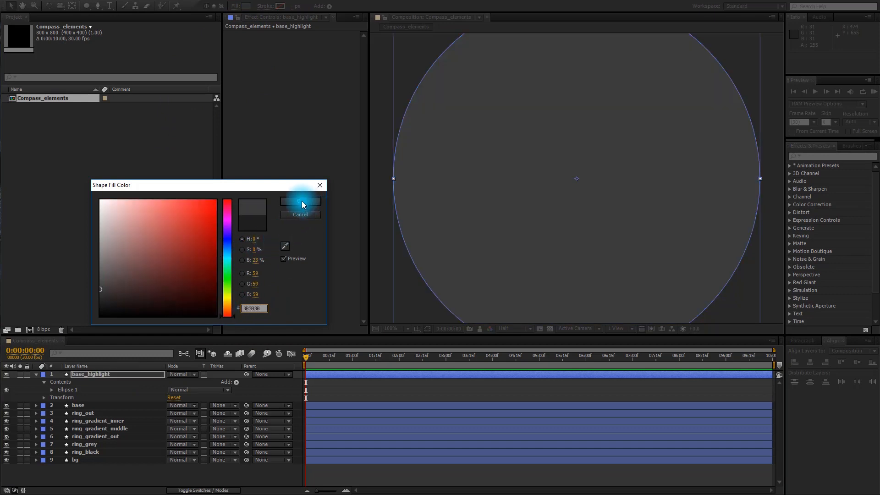
Set the ellipse path size of base_highlight to 300 by 300.
click(53, 391)
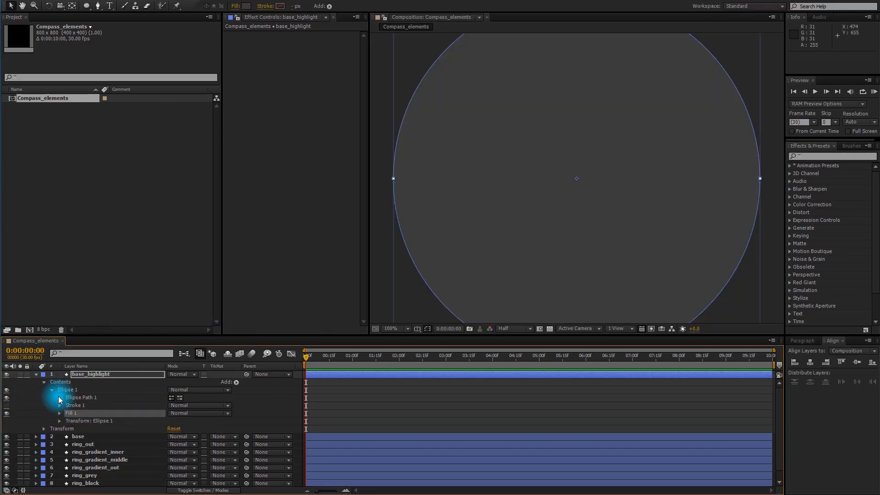
click(59, 398)
click(182, 406)
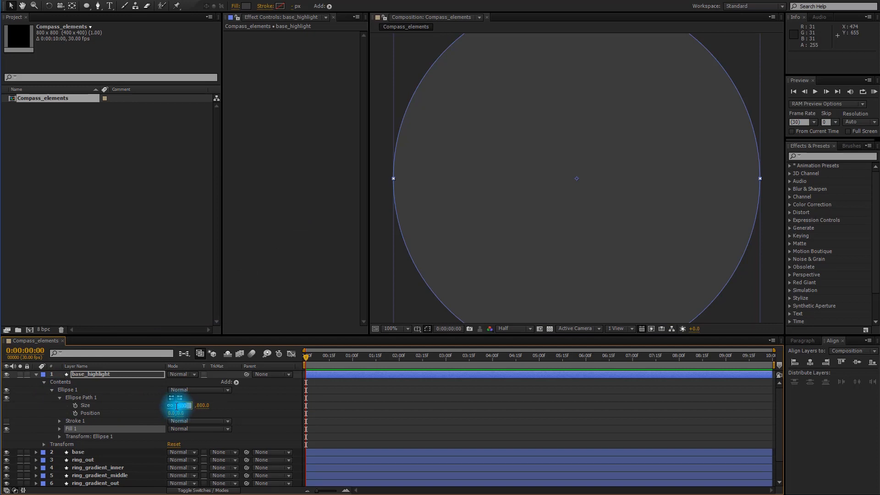
text(300)
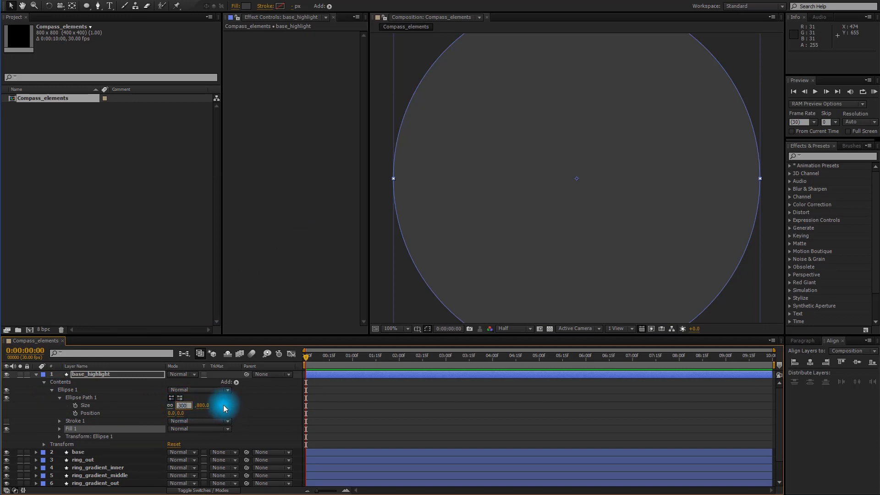
key(Return)
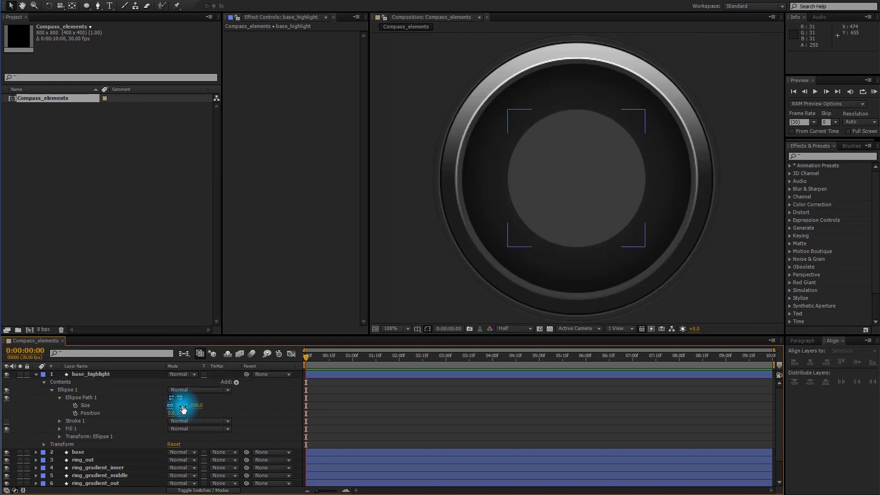
click(35, 375)
Apply the Fast Blur effect to the base_highlight layer.
click(94, 374)
click(98, 1)
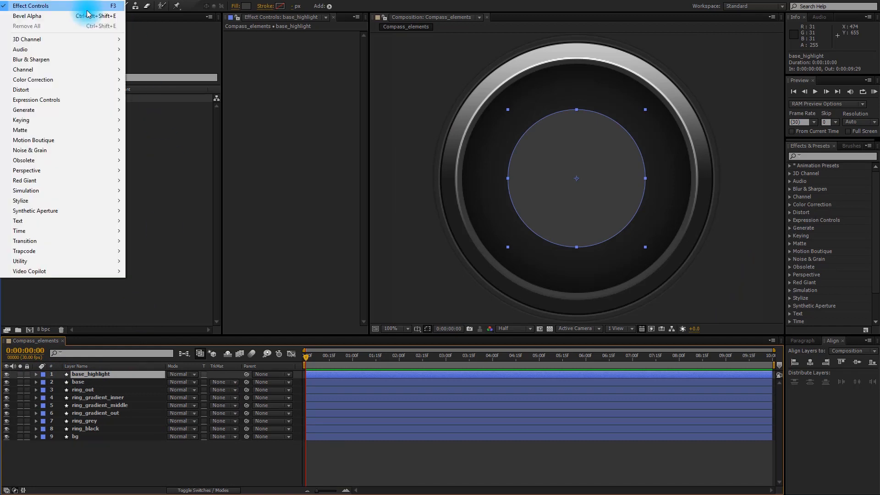
mouse_move(62, 59)
click(172, 160)
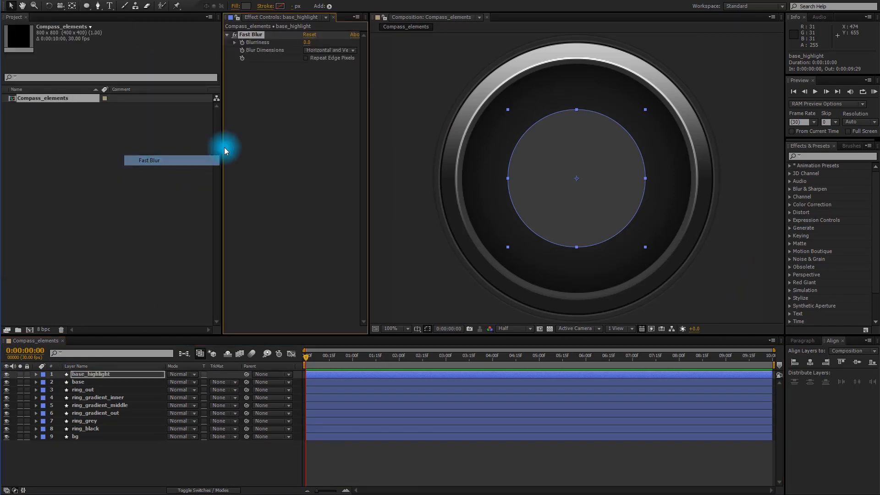
Set the Fast Blur blurriness of base_highlight to 125.
click(309, 43)
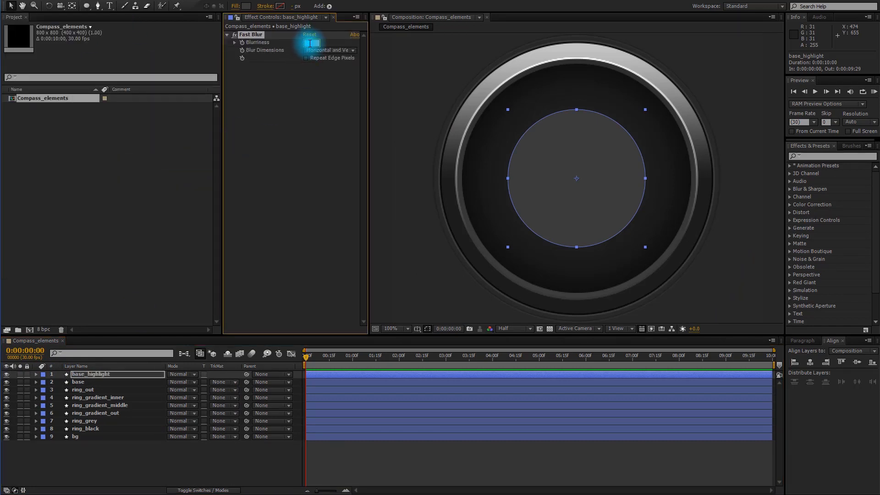
text(125)
key(Return)
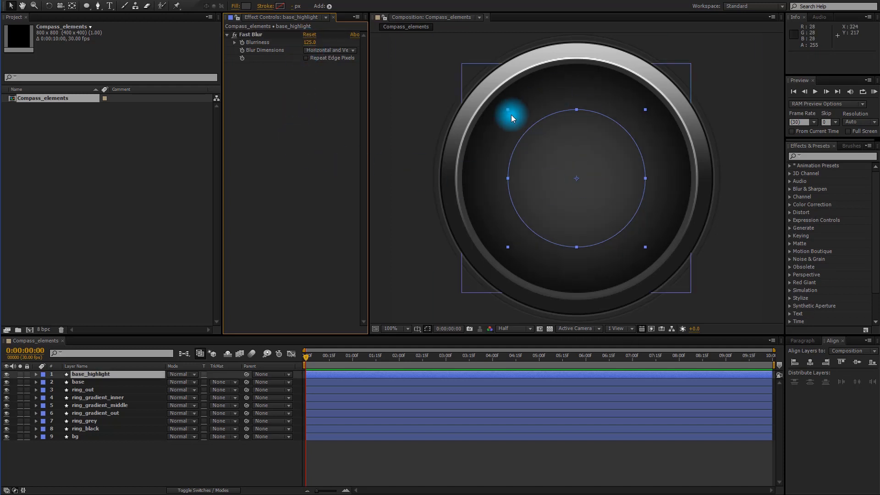
Create a composition-sized ellipse shape layer above base_highlight and rename it as circles_texture.
click(92, 466)
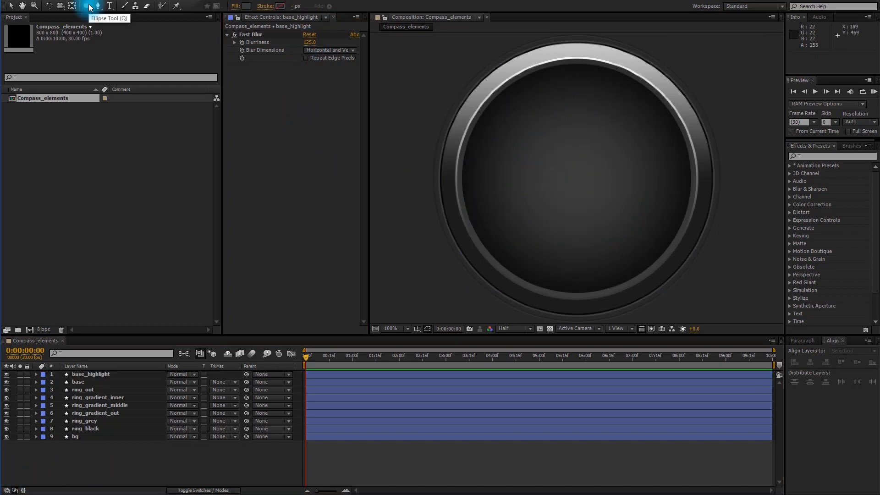
double_click(88, 6)
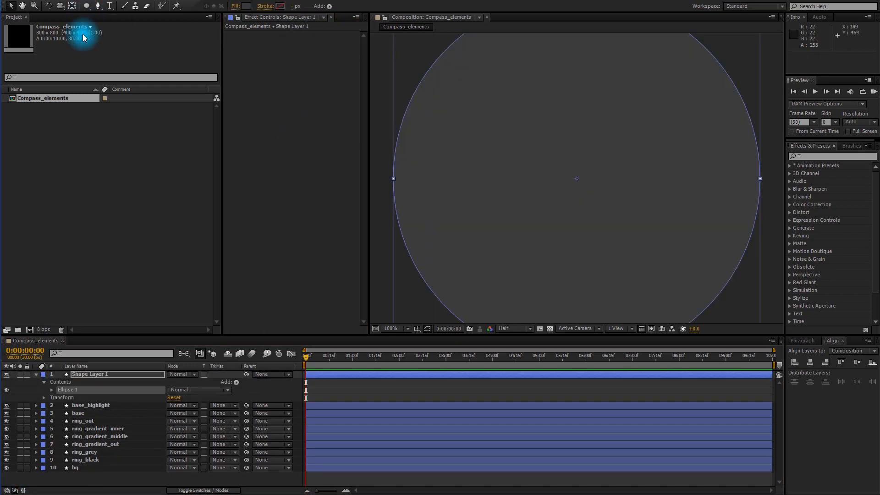
click(95, 374)
text(circ)
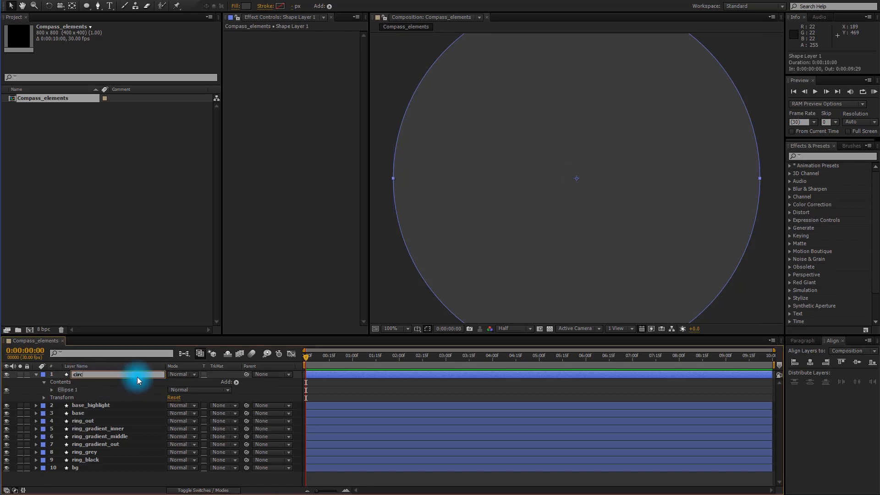
text(les_texture)
key(Return)
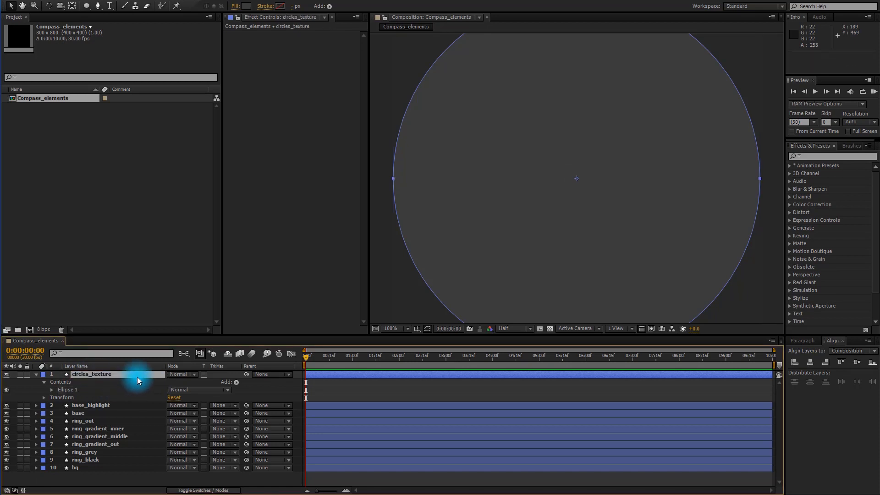
Set the fill of circles_texture to none and its stroke color to white, FFFFFF.
click(235, 8)
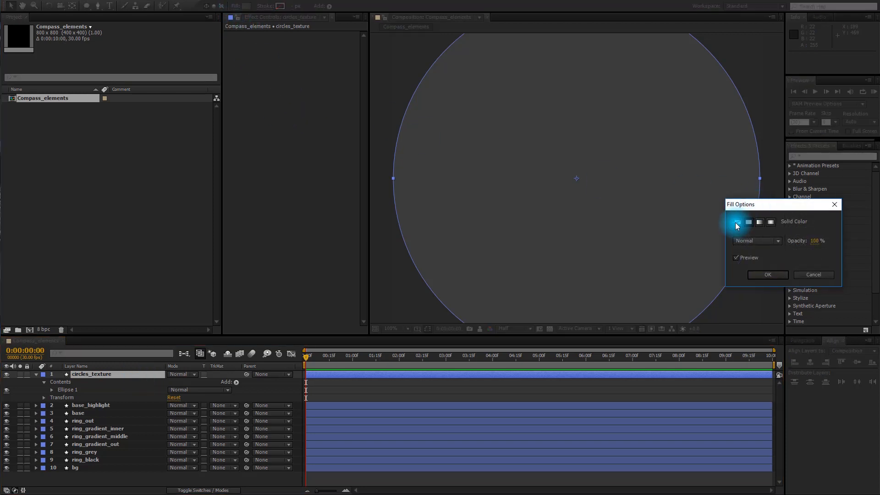
click(737, 223)
click(768, 274)
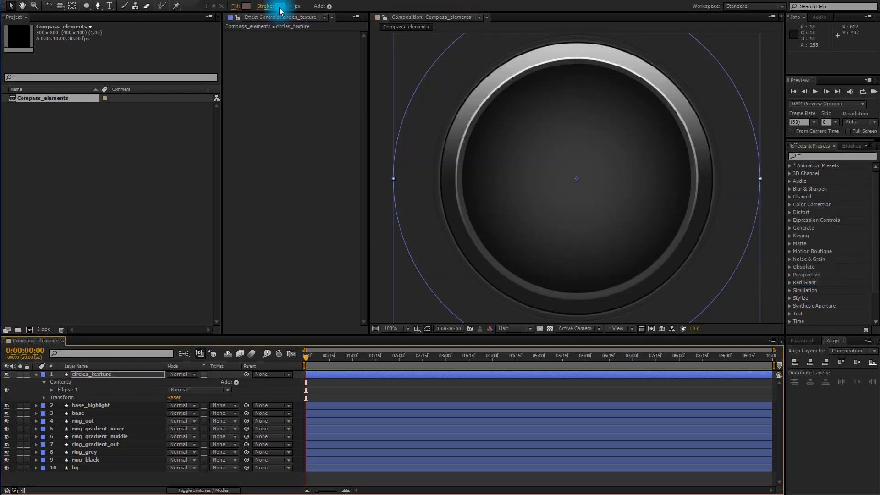
click(279, 7)
mouse_move(128, 250)
mouse_down()
mouse_move(111, 221)
mouse_move(43, 153)
mouse_up()
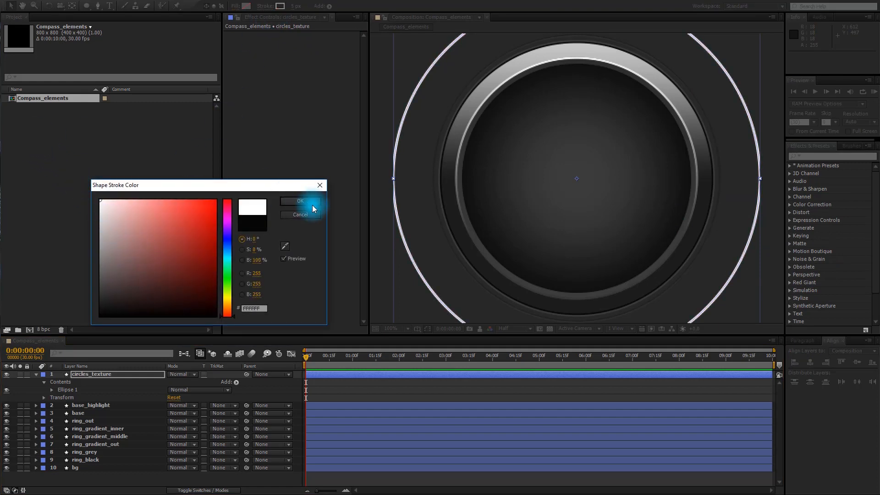
click(298, 205)
Set the ellipse path size of circles_texture to 290 by 290 and its stroke width to 2 px.
click(51, 390)
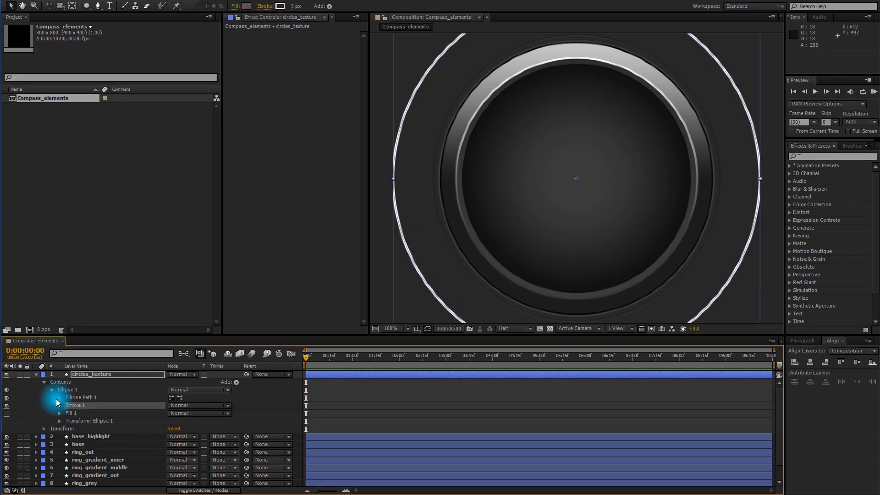
click(60, 398)
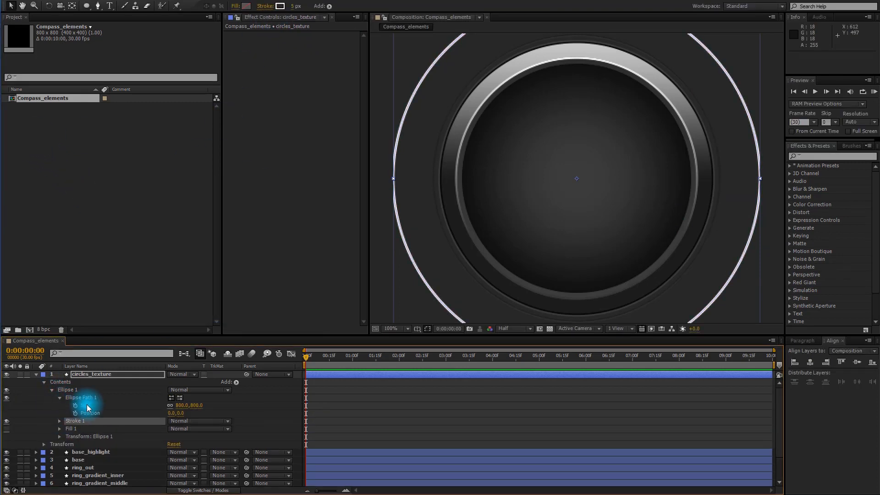
click(196, 406)
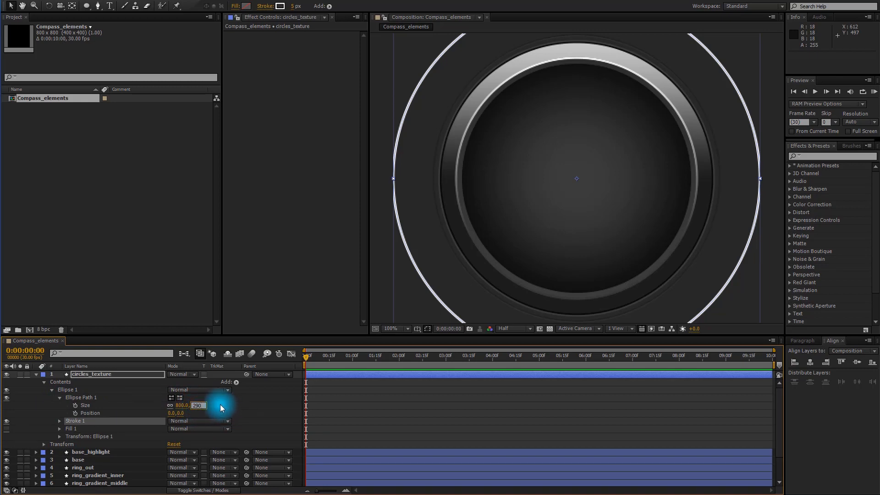
click(191, 382)
click(113, 374)
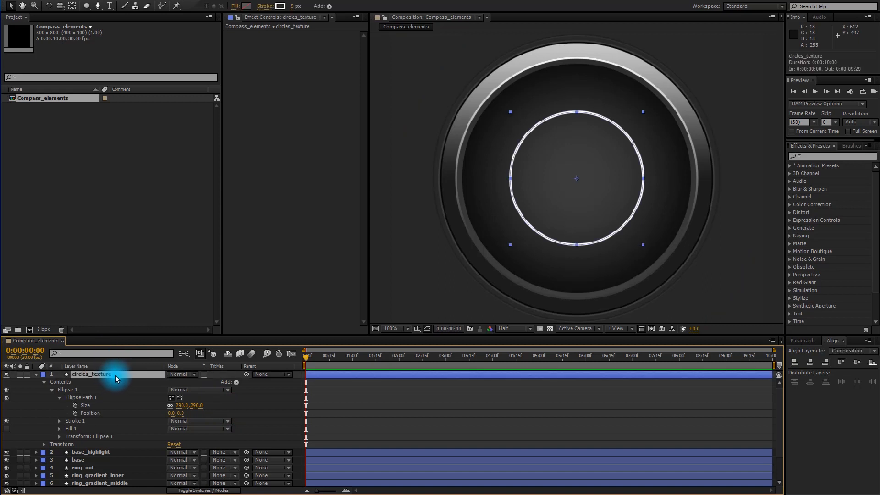
Add a Repeater to circles_texture and set the repeater's horizontal transform position to 0.
click(236, 382)
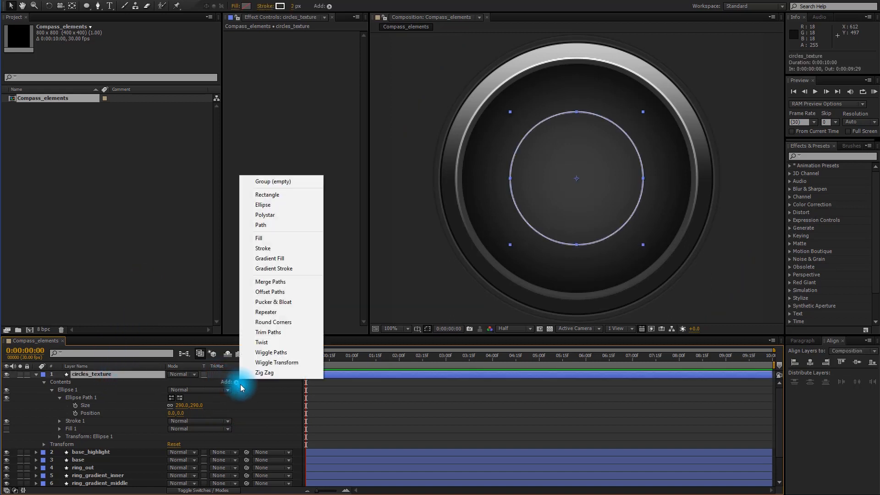
click(265, 312)
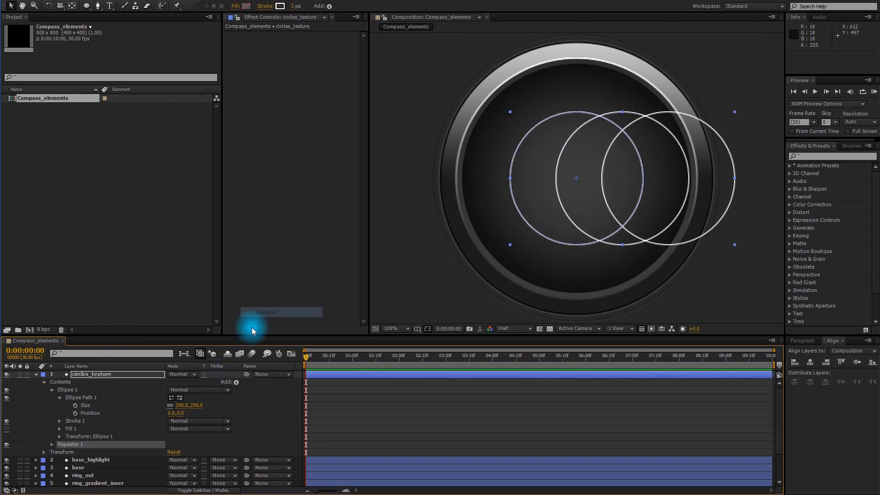
click(52, 445)
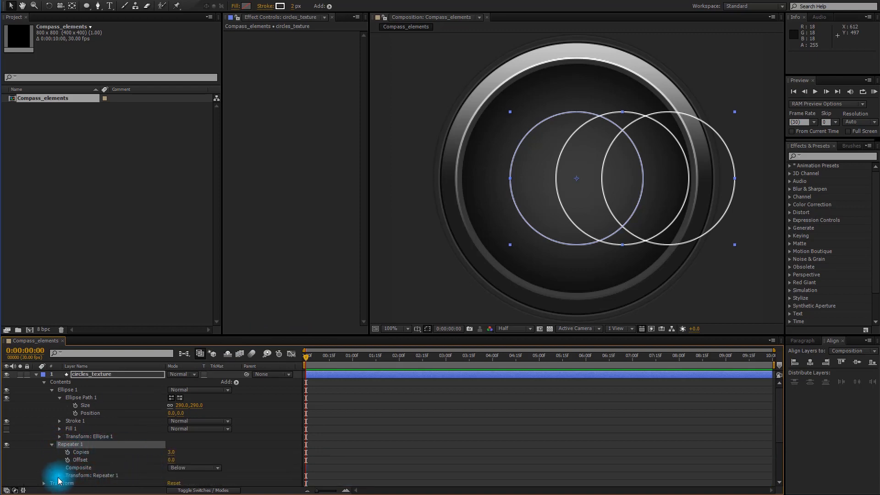
scroll(60, 477, down, 3)
scroll(138, 447, down, 1)
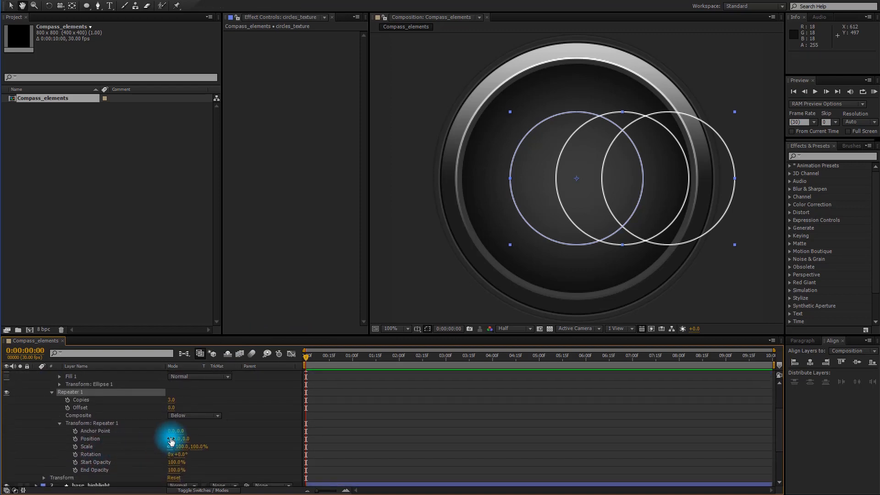
click(173, 440)
text(0)
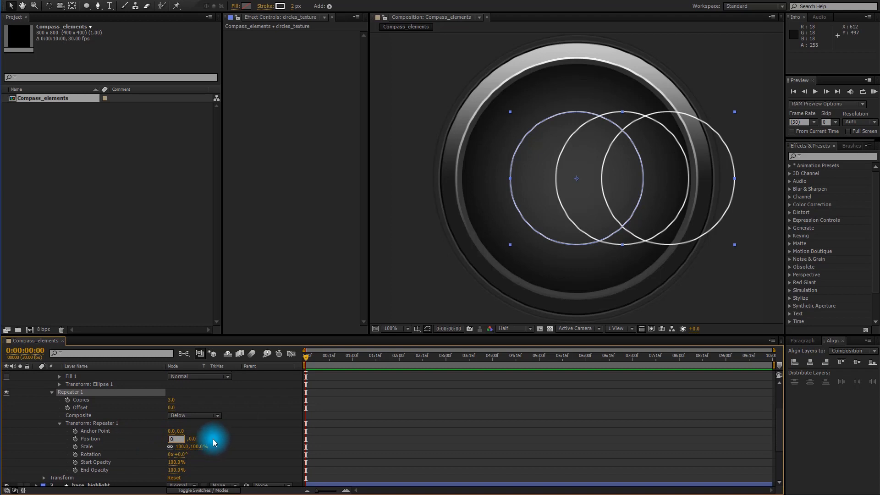
key(Return)
Set the repeater's transform scale to 95% and its number of copies to 5.
click(205, 447)
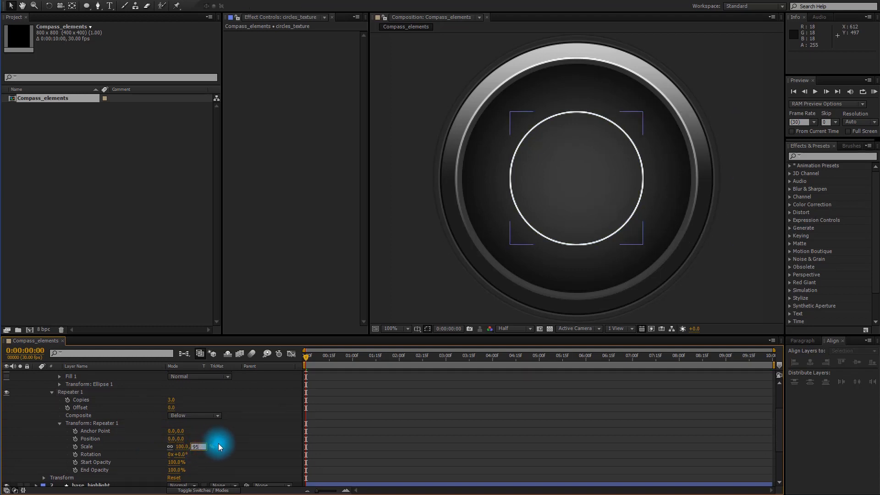
key(Return)
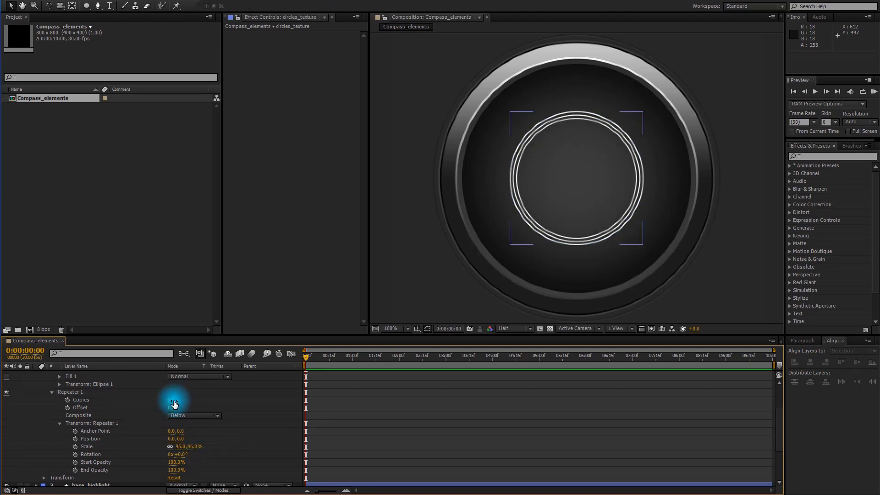
text(5)
key(Return)
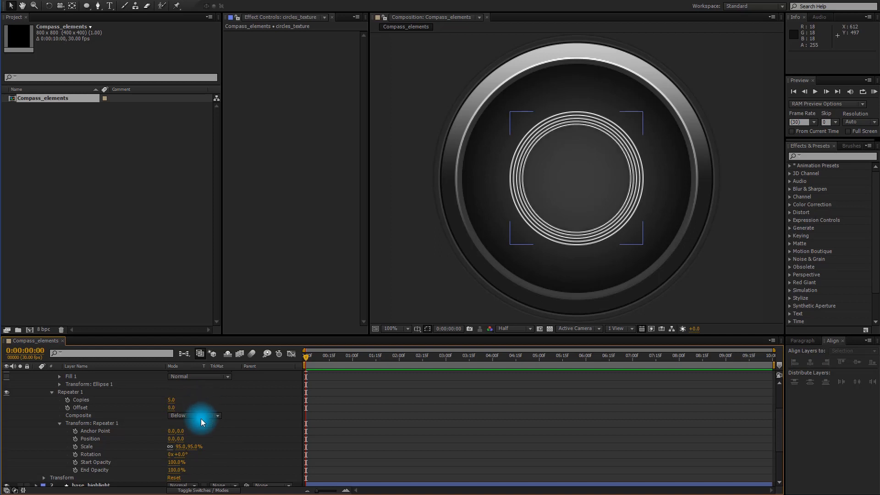
Set the repeater's start opacity to 5% and end opacity to 1%, and collapse the circles_texture layer.
click(174, 462)
text(5)
key(Tab)
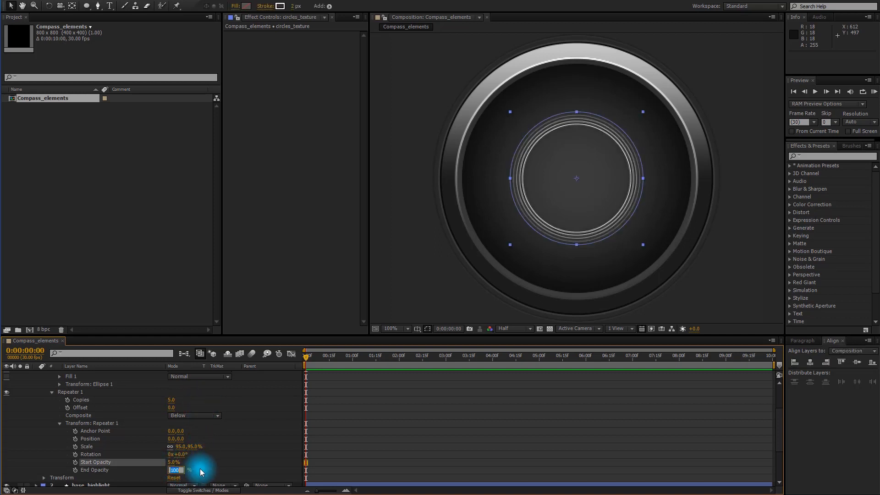
text(1)
key(Return)
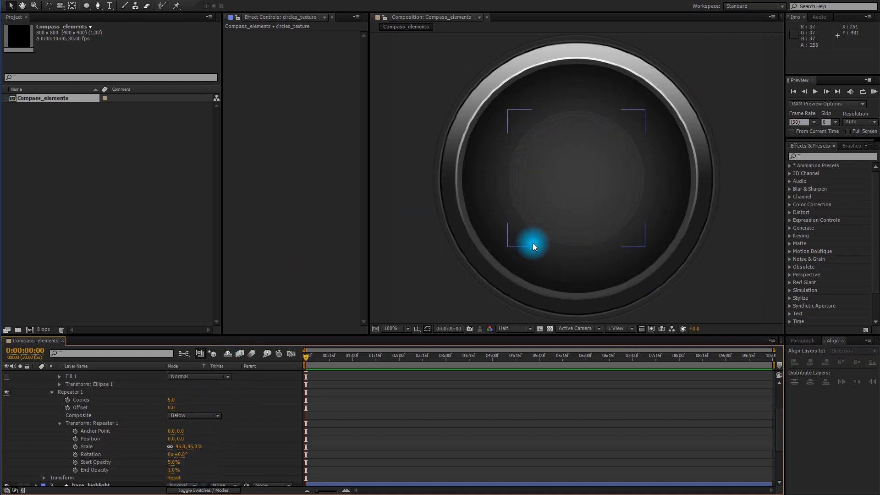
scroll(85, 396, up, 4)
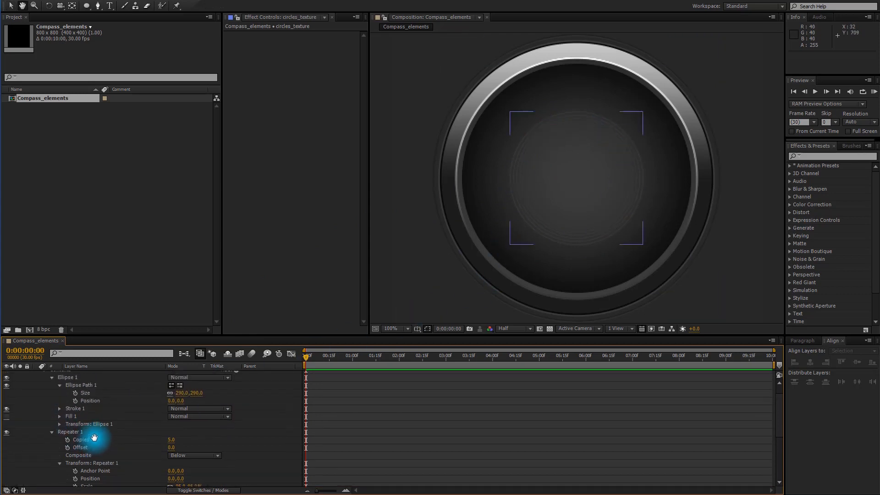
click(41, 375)
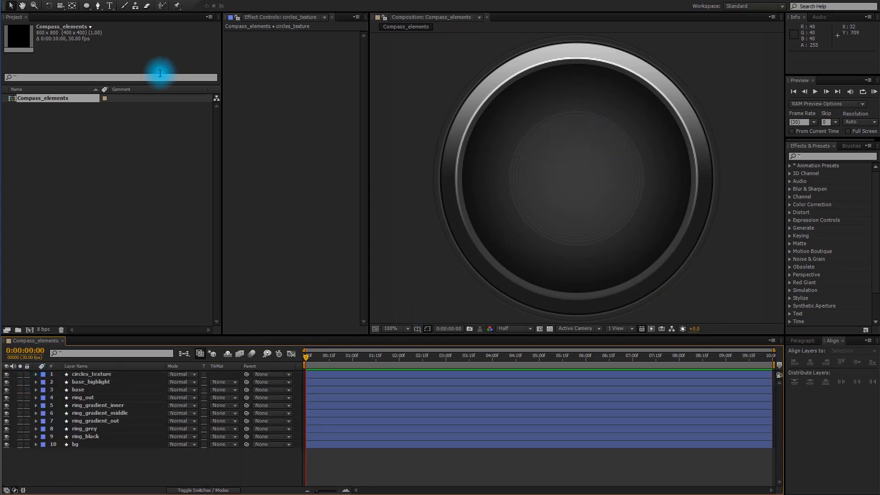
Set up the Ellipse tool for a new shape with a white fill and no stroke.
click(87, 5)
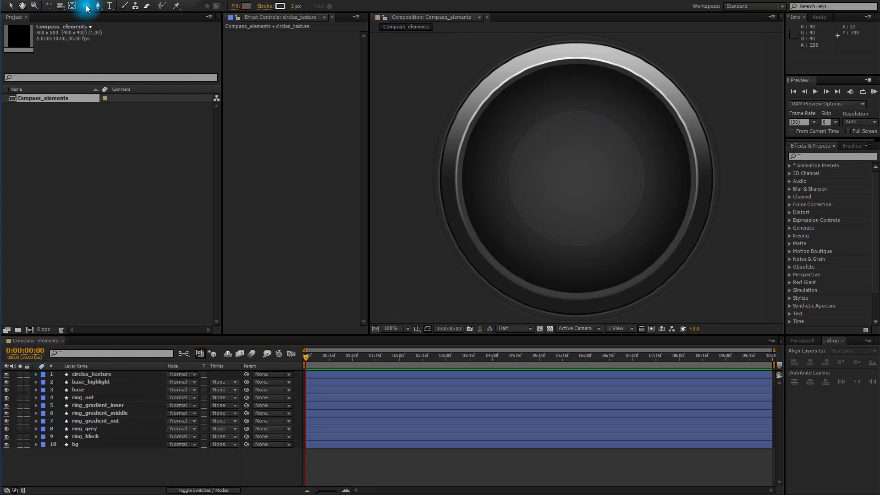
click(248, 6)
drag(140, 222, 98, 198)
click(300, 202)
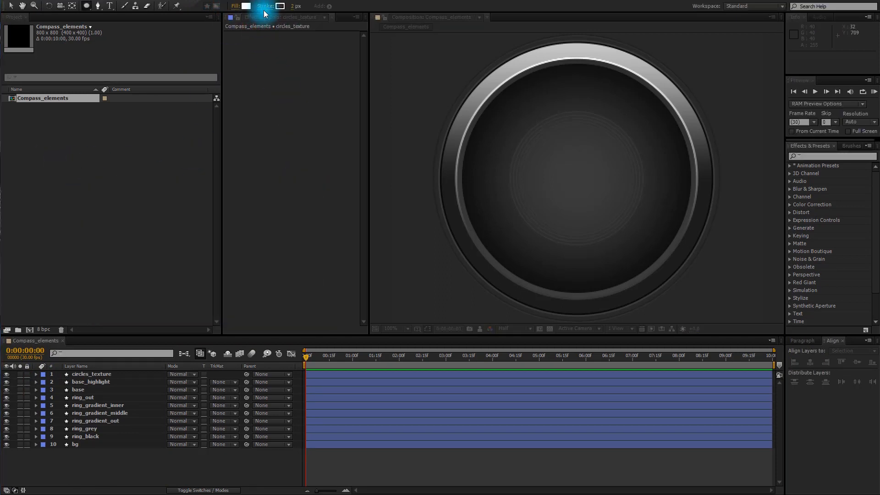
click(264, 7)
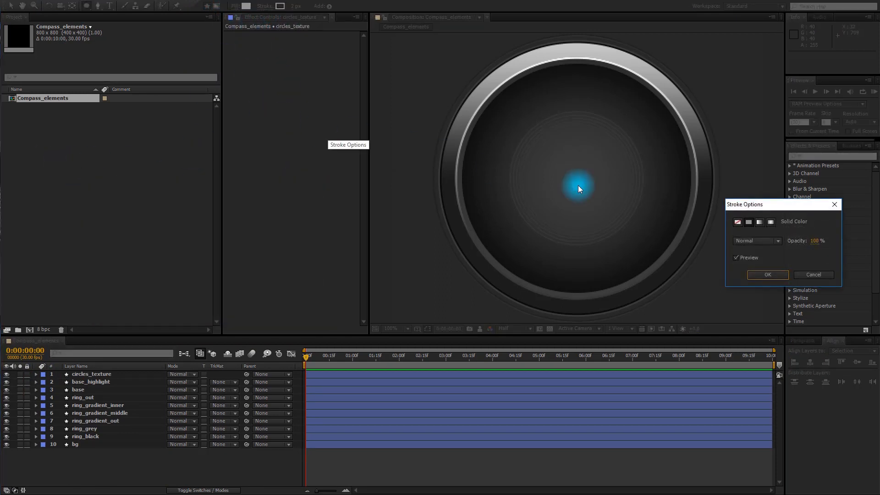
click(761, 275)
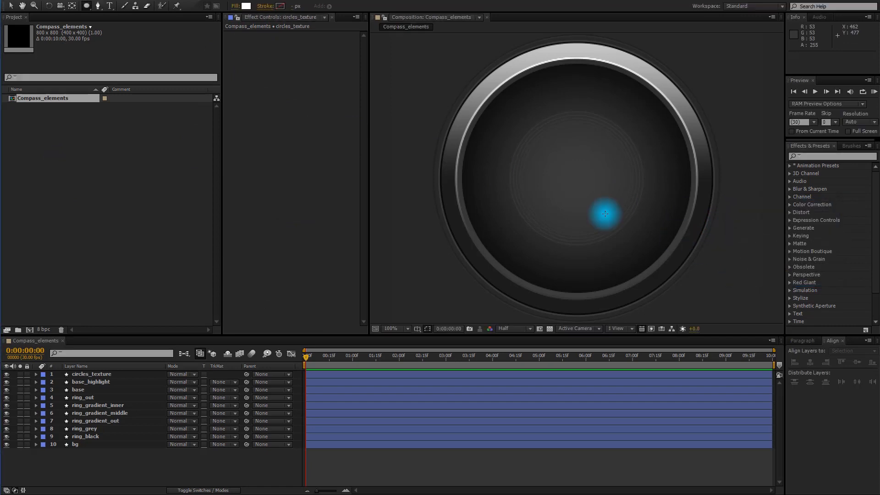
Create a composition-sized ellipse shape layer above circles_texture and rename it as edge_bright.
double_click(88, 6)
click(94, 405)
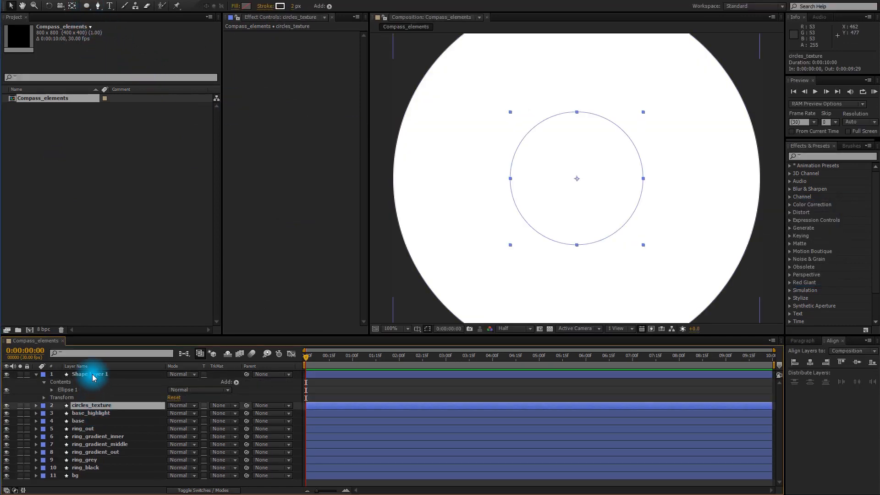
click(92, 374)
key(Return)
text(edge_bright)
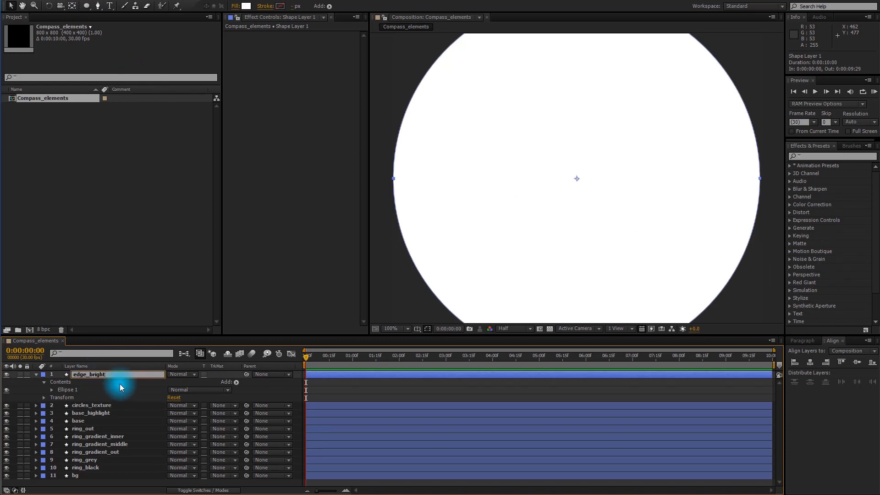
key(Return)
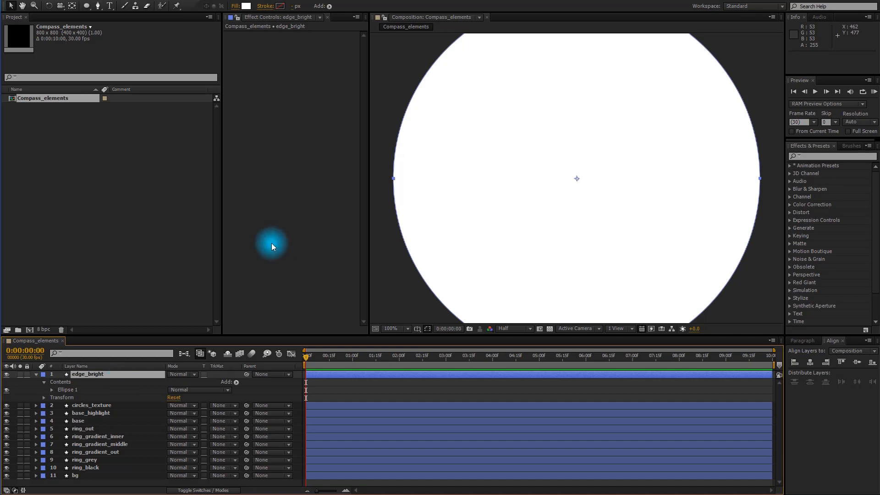
Set the ellipse path size of edge_bright to 590 by 590.
click(51, 390)
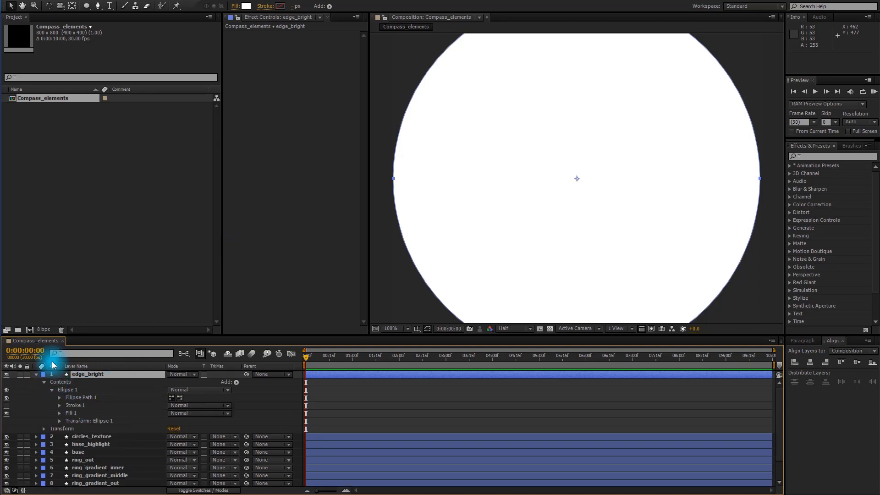
click(60, 397)
click(180, 405)
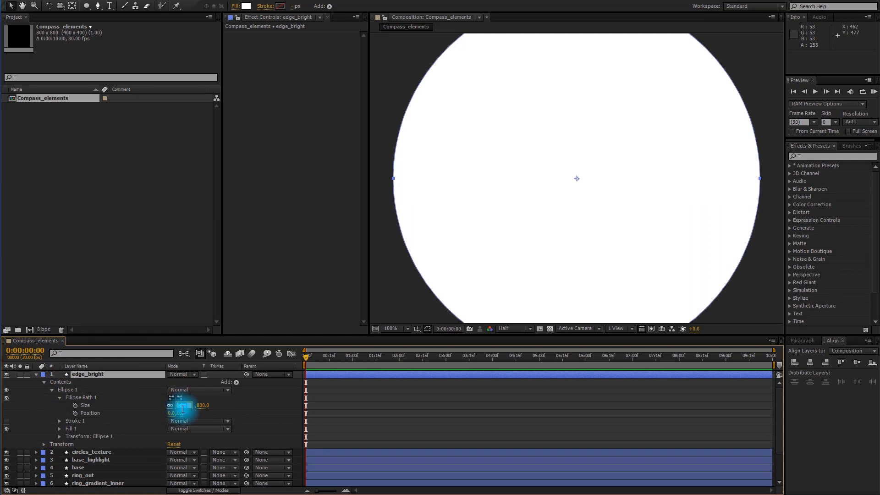
click(219, 406)
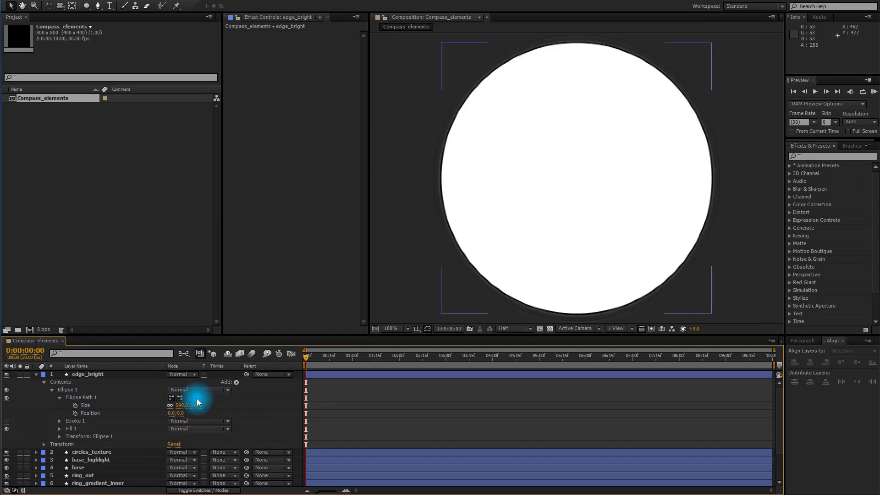
Collapse edge_bright and apply a Radial Wipe effect to it with transition completion at 85%.
click(53, 390)
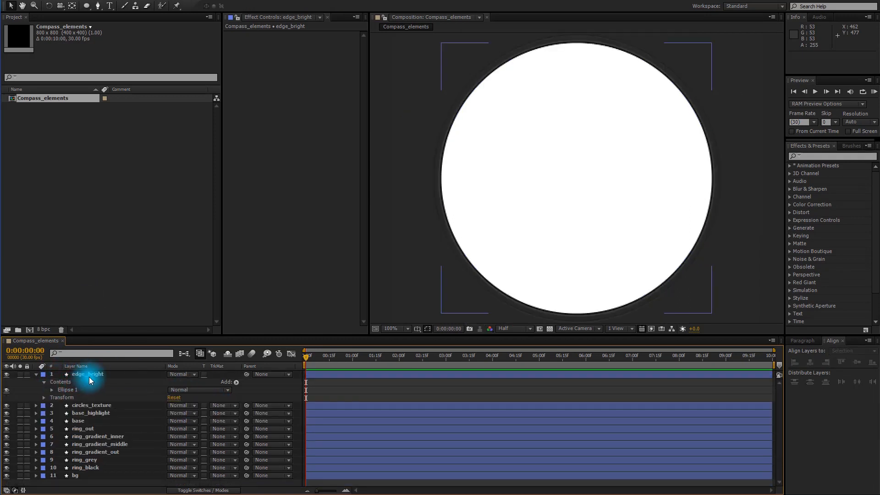
click(89, 374)
click(37, 375)
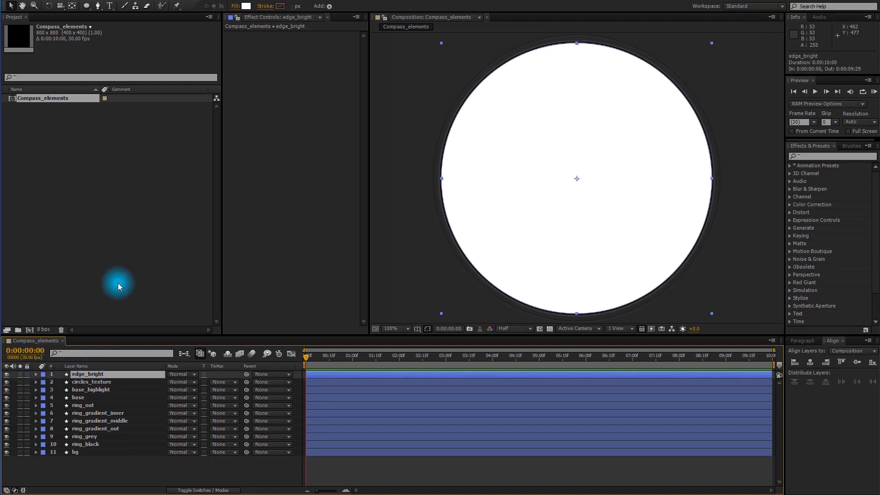
click(114, 5)
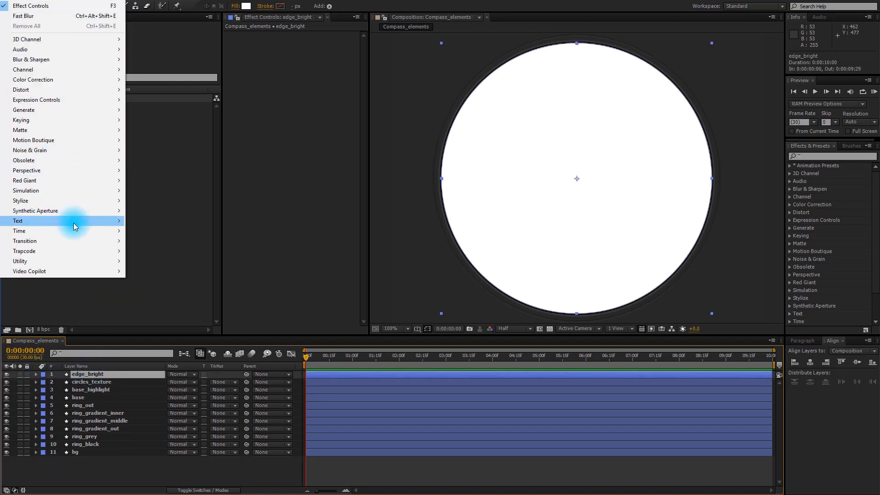
mouse_move(79, 240)
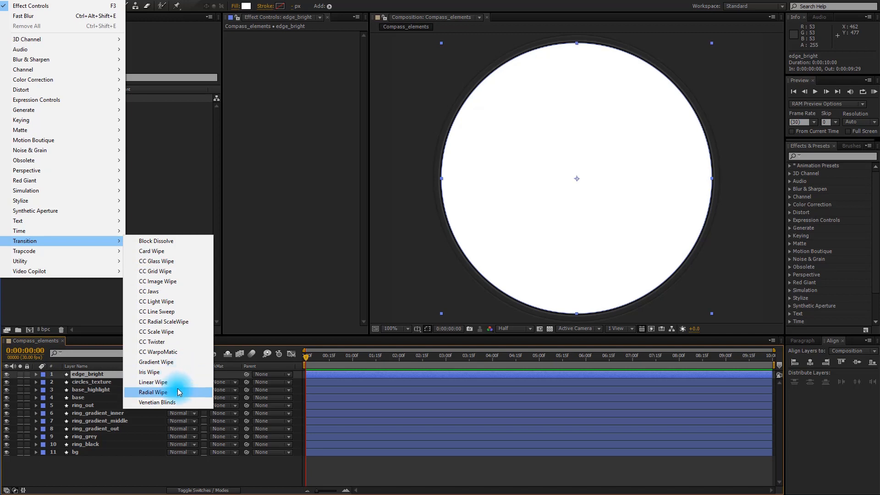
click(179, 392)
click(307, 43)
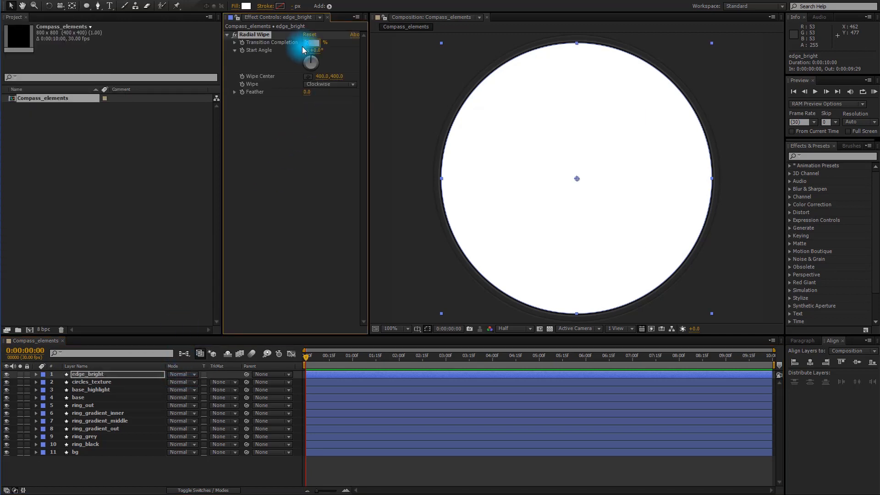
text(85)
click(314, 140)
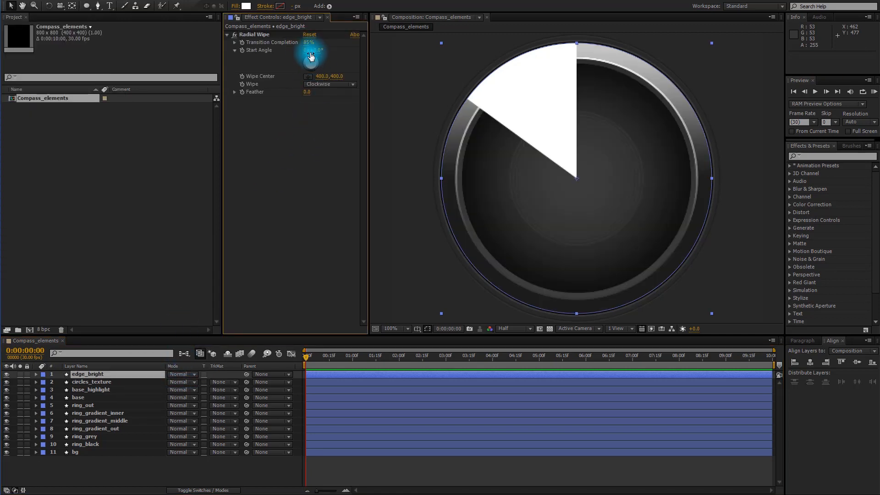
Set the Radial Wipe start angle of edge_bright to 29° and its feather to 120.
drag(317, 51, 305, 162)
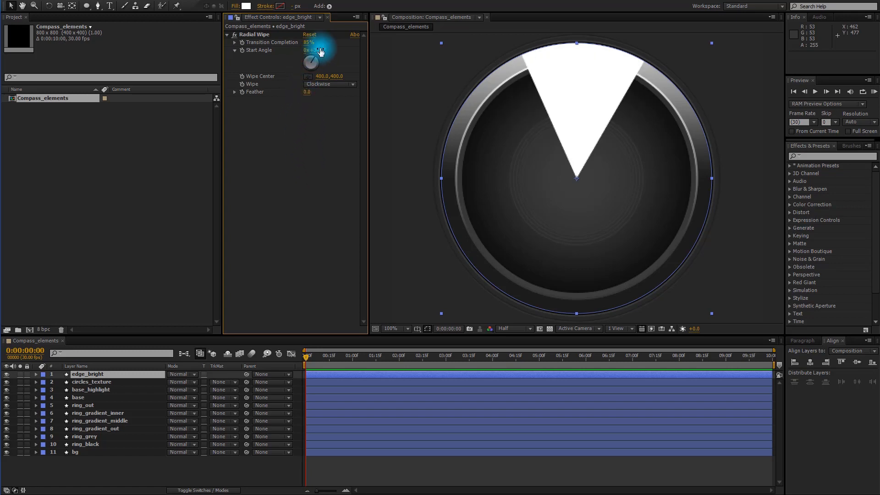
mouse_move(319, 53)
mouse_down()
mouse_move(309, 50)
mouse_move(319, 53)
mouse_up()
click(306, 91)
text(120)
key(Return)
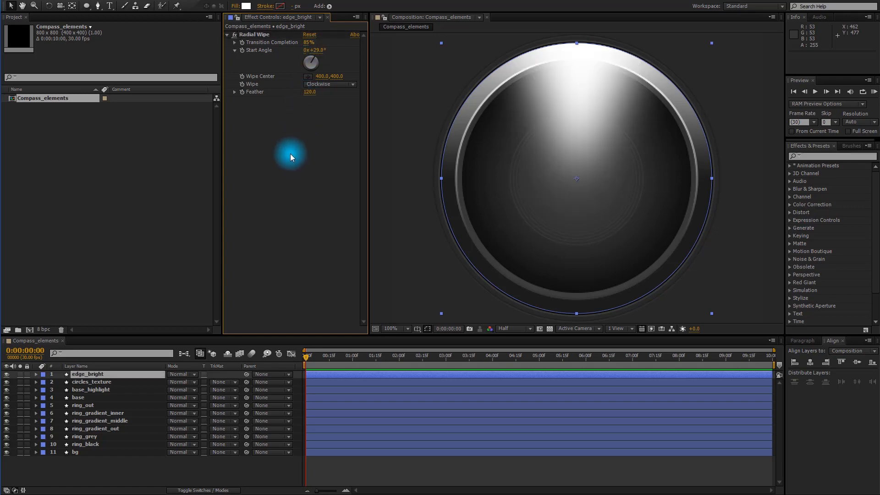
Add a Fast Blur effect to edge_bright with blurriness 20.
click(105, 2)
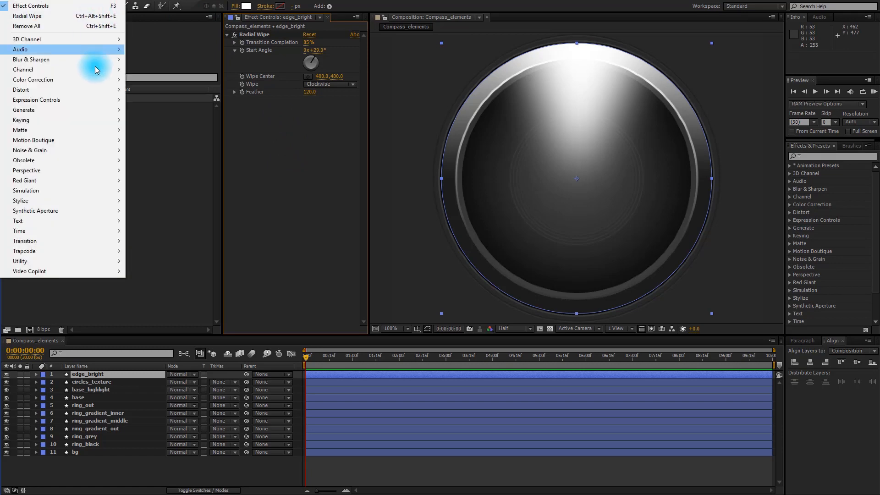
mouse_move(92, 60)
click(182, 161)
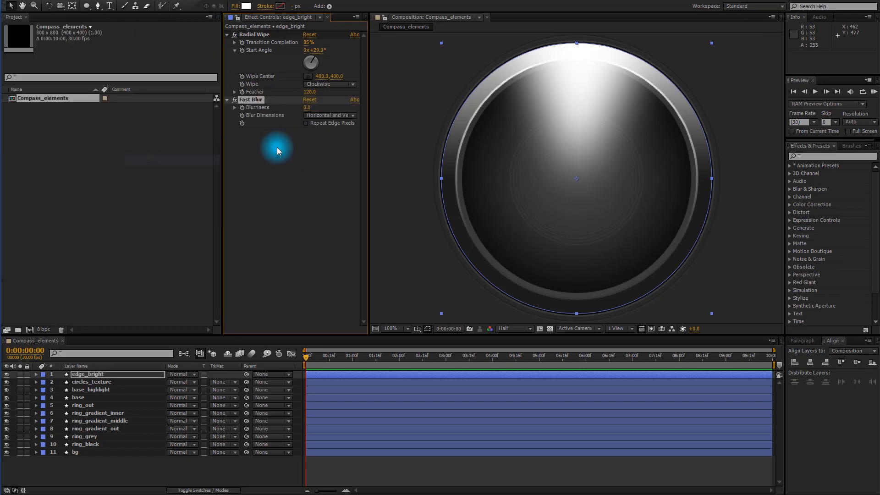
click(307, 108)
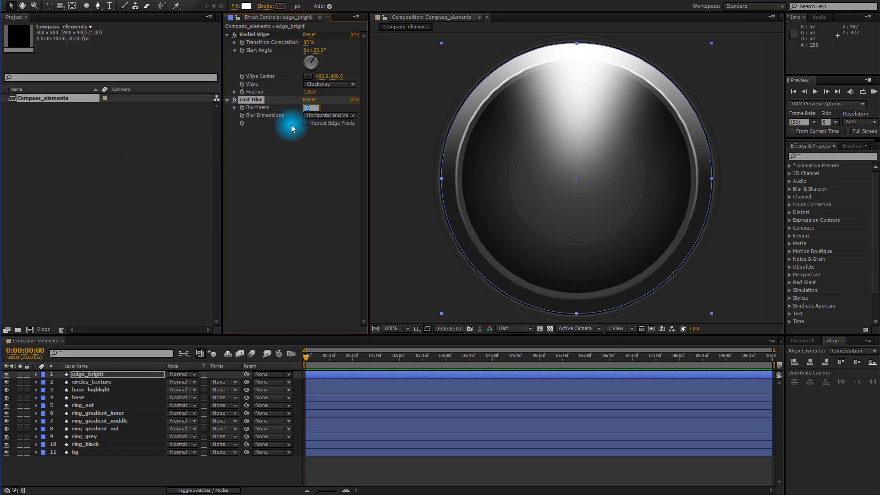
text(20)
key(Return)
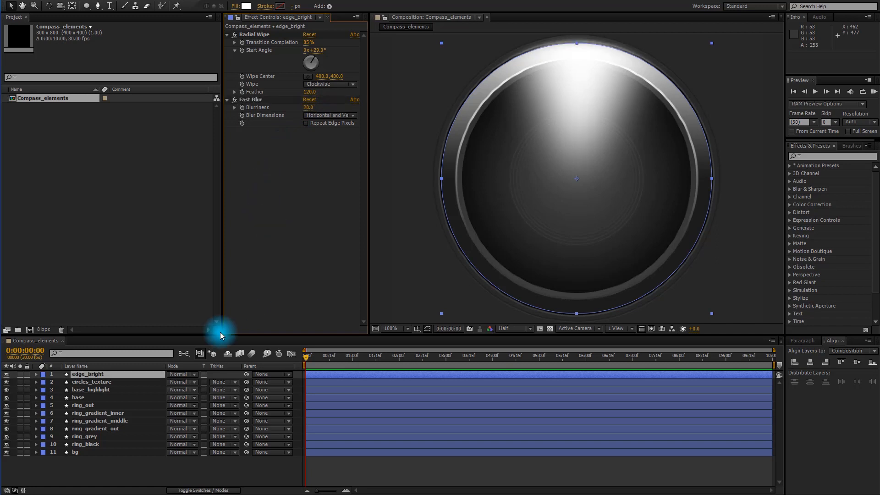
Set the opacity of the edge_bright layer to 35%.
click(95, 373)
key(t)
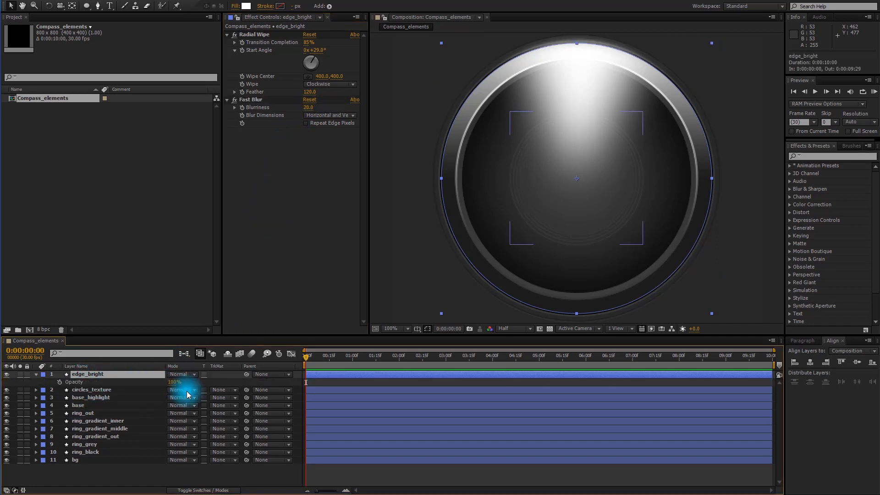
click(175, 382)
text(35)
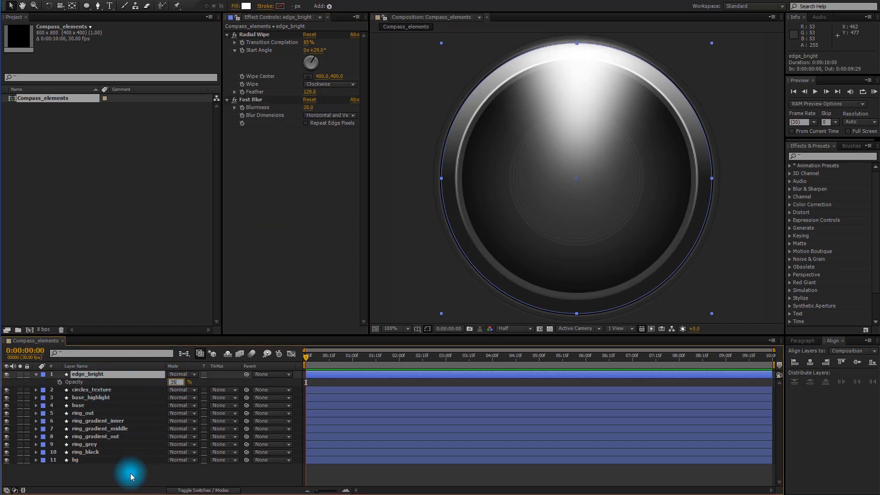
click(129, 472)
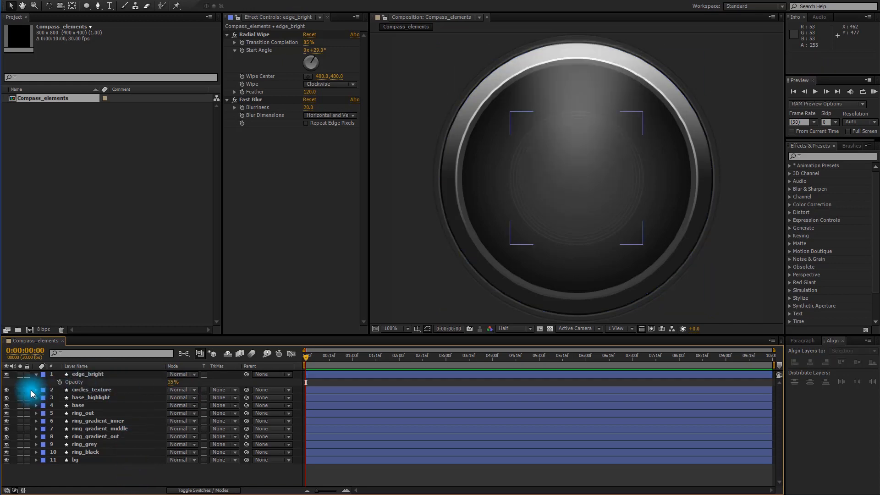
Collapse edge_bright and move it directly below the base layer in the layer stack.
click(36, 375)
drag(85, 374, 75, 403)
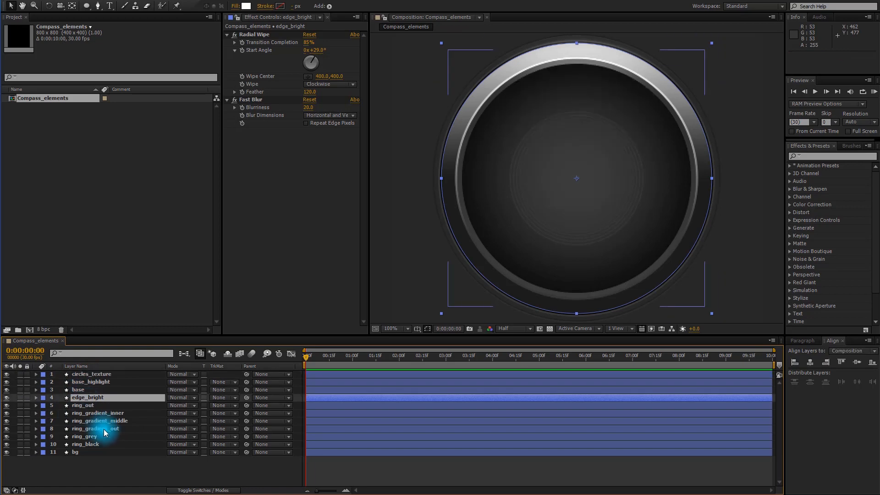
click(92, 466)
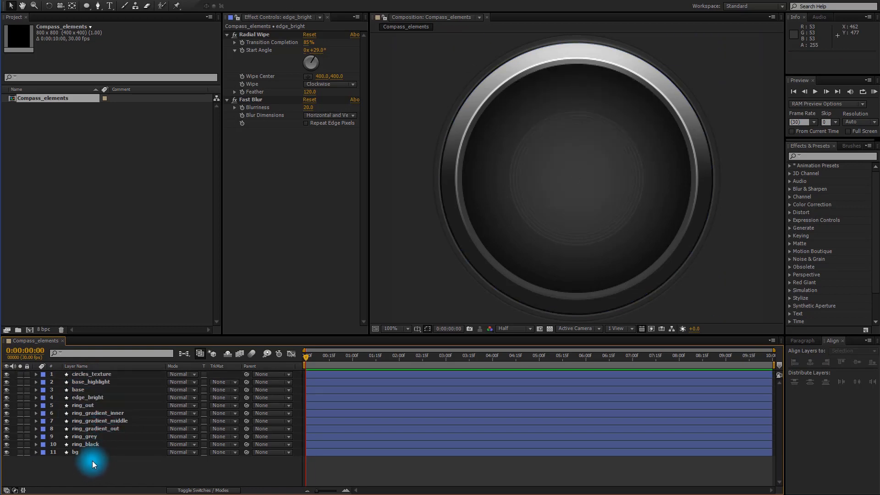
Parent circles_texture, base_highlight, the three ring_gradient layers, ring_grey and ring_black to the base layer.
click(97, 375)
ctrl+click(98, 382)
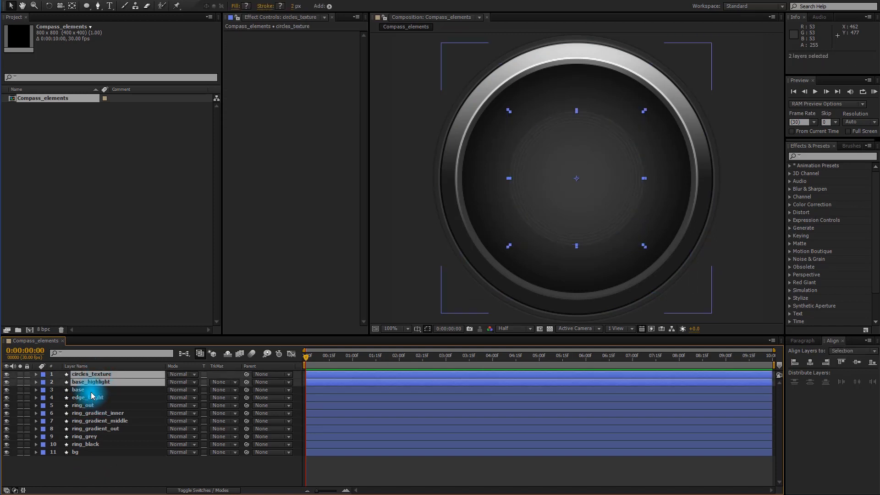
ctrl+click(90, 405)
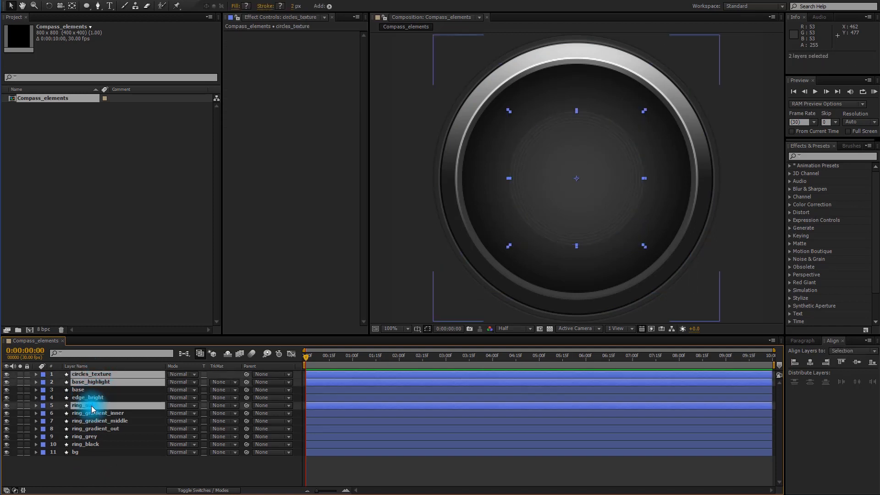
ctrl+click(92, 406)
ctrl+click(92, 414)
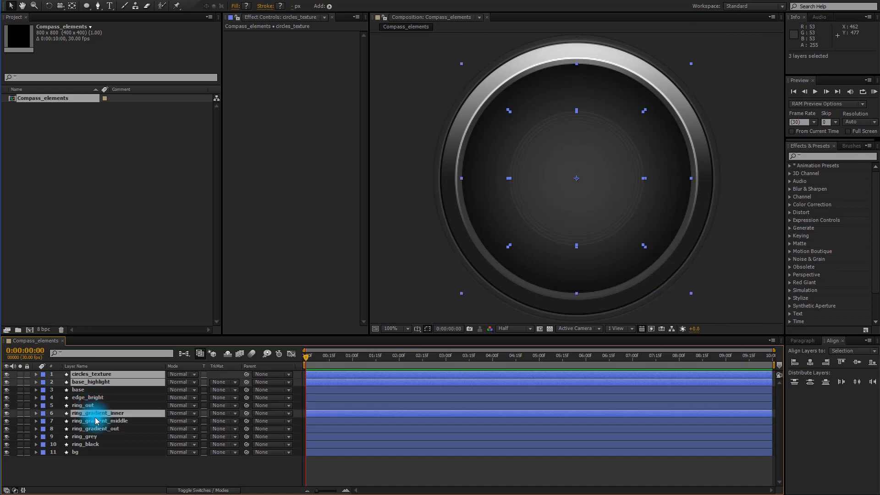
ctrl+click(92, 421)
ctrl+click(92, 430)
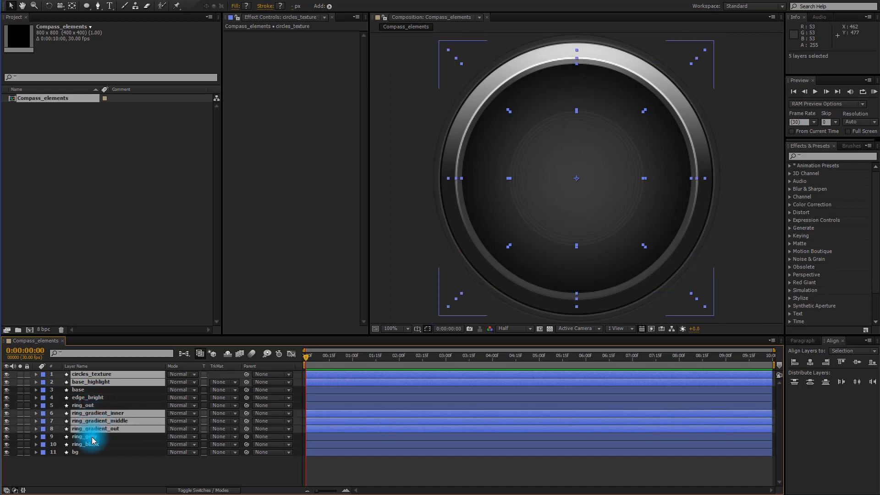
ctrl+click(92, 438)
ctrl+click(92, 445)
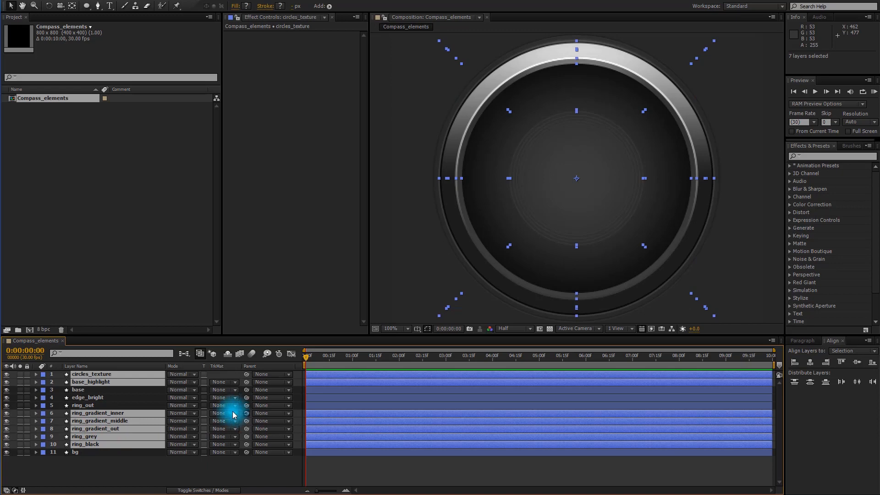
drag(233, 415, 92, 390)
Scale the base layer to 90%.
click(92, 389)
key(s)
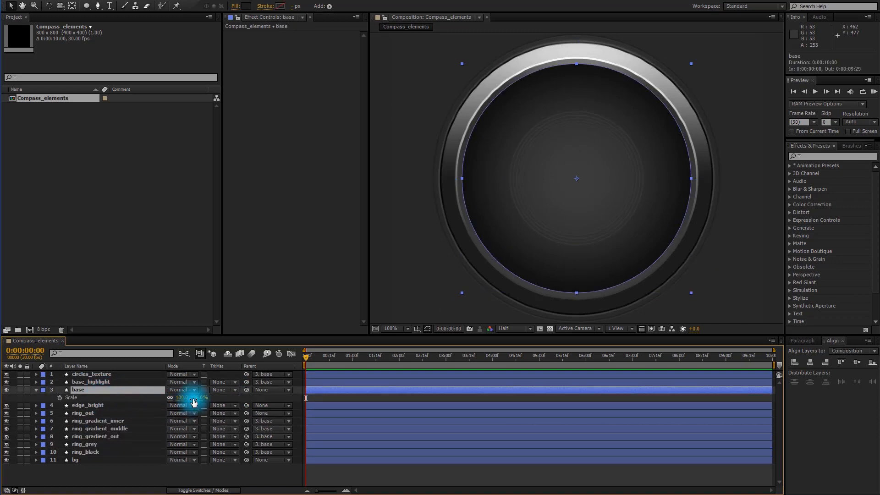
drag(195, 402, 143, 474)
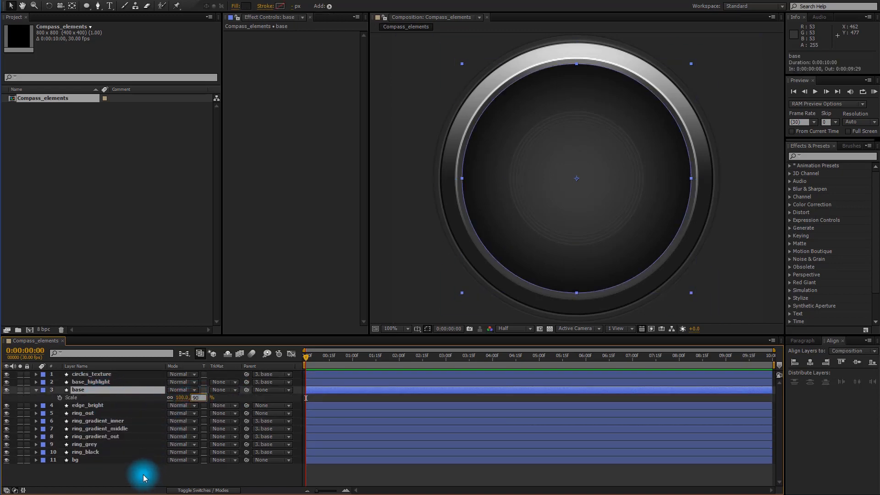
click(144, 472)
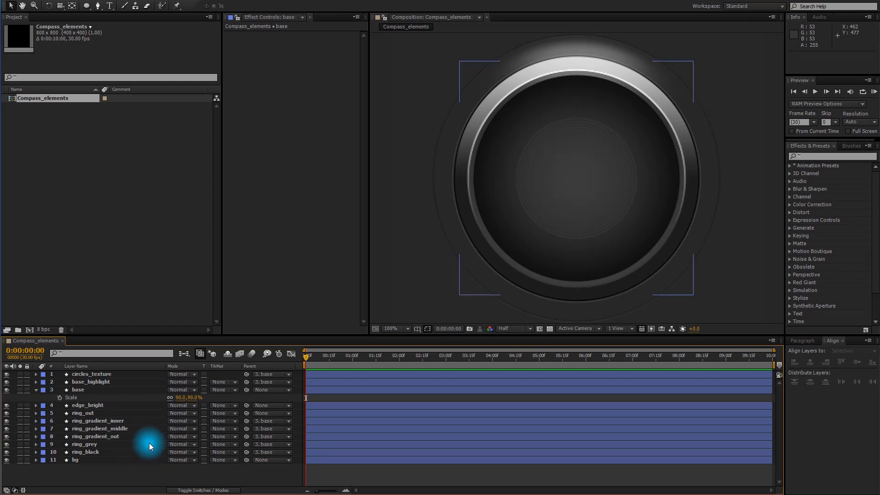
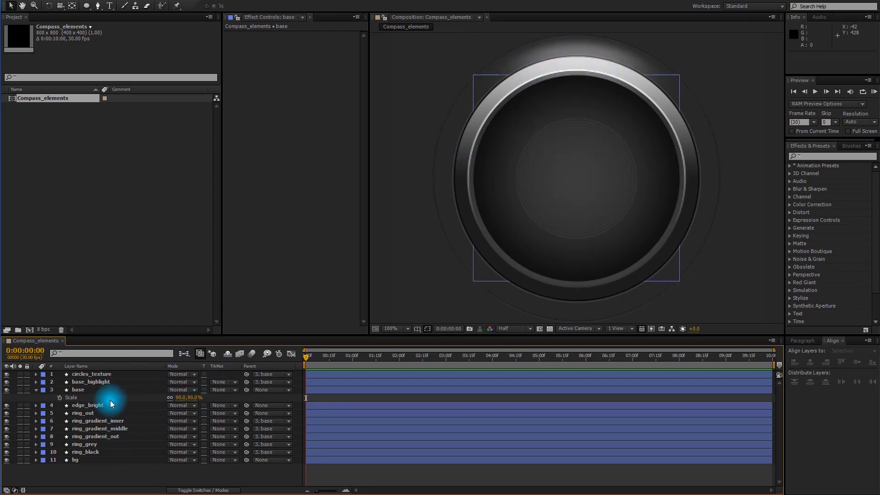
Collapse the base layer and move edge_bright between ring_black and bg in the layer stack.
click(39, 394)
drag(87, 398, 102, 463)
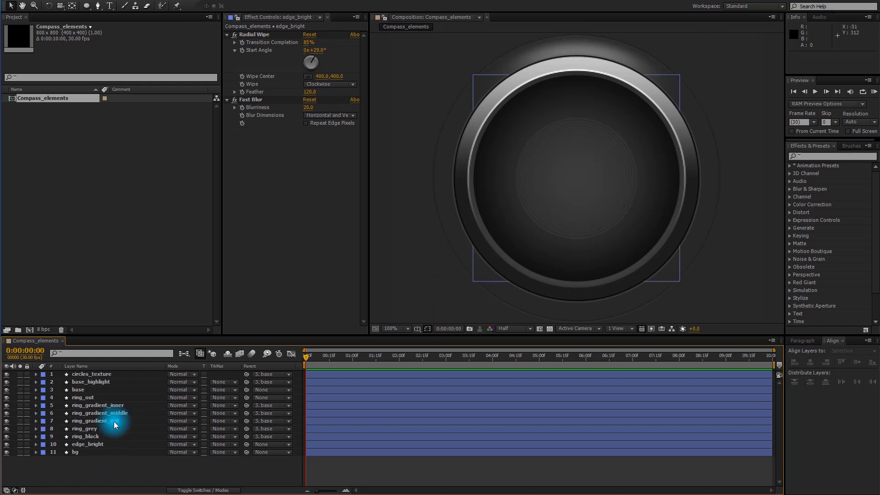
Duplicate the edge_bright layer and rename the copy as edge_dark.
click(102, 444)
key(ctrl+d)
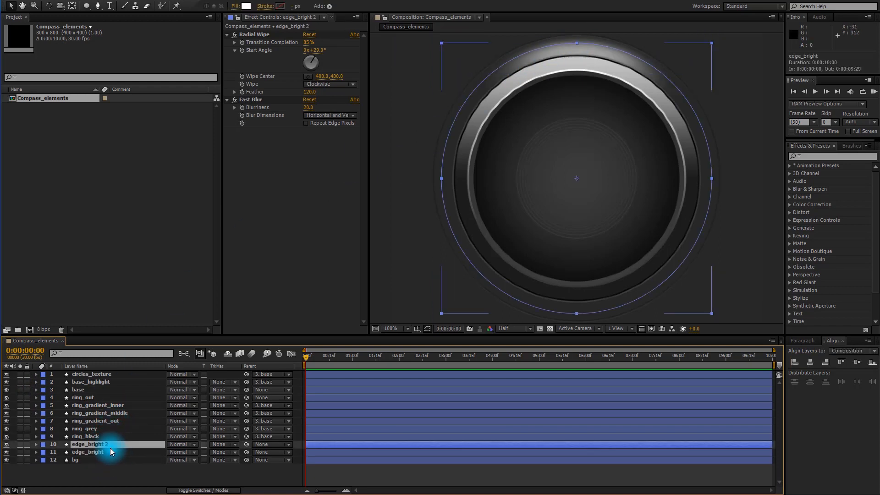
key(Return)
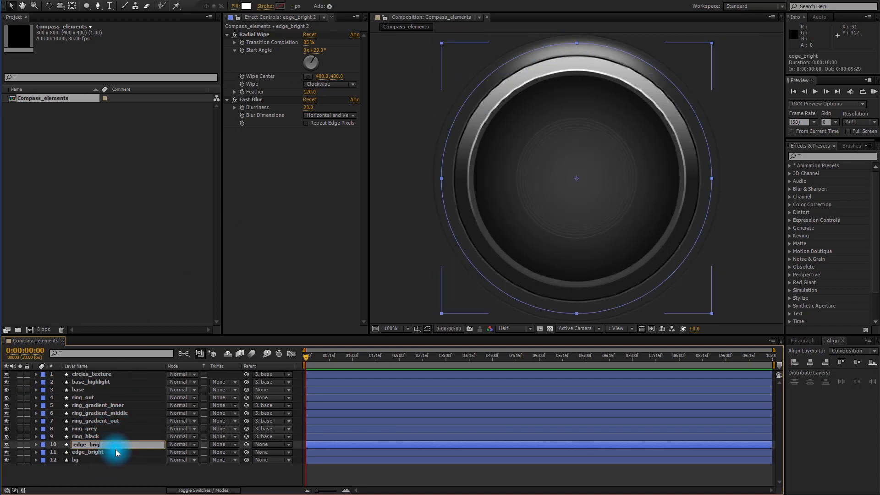
key(BackSpace)
key(BackSpace)
text(dark)
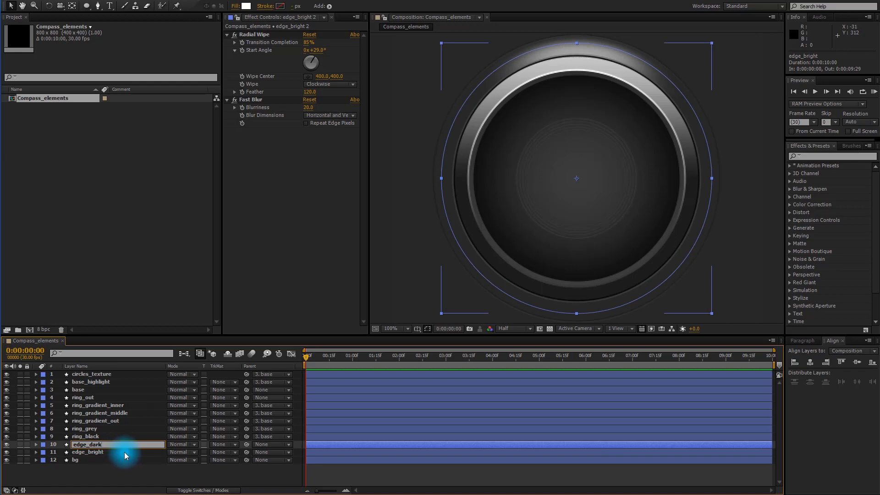
key(Return)
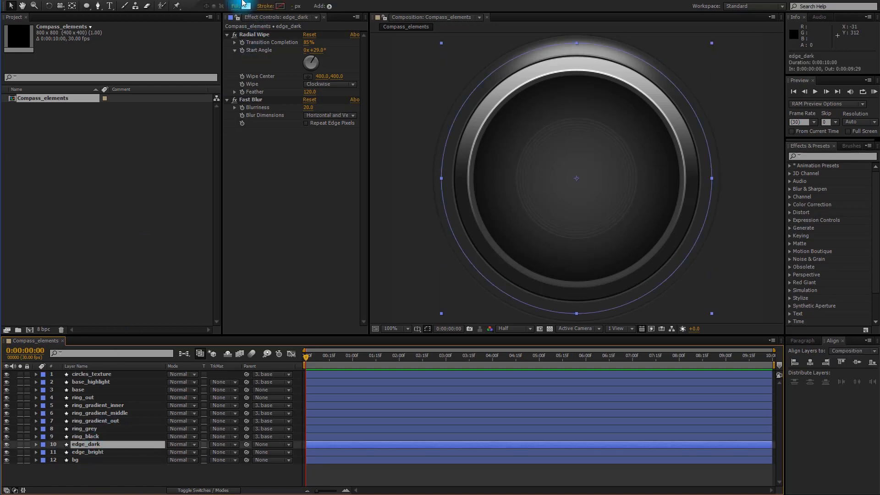
Change the shape fill color of edge_dark to black.
click(246, 6)
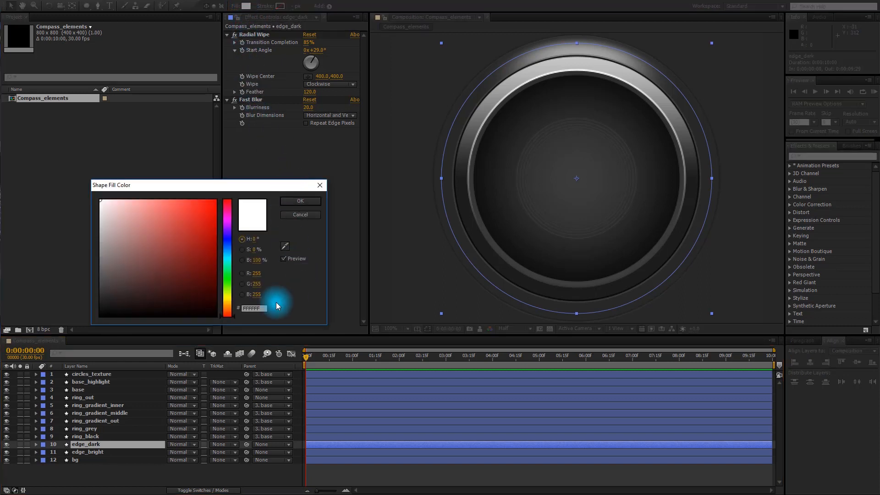
click(254, 308)
text(0C0C0C)
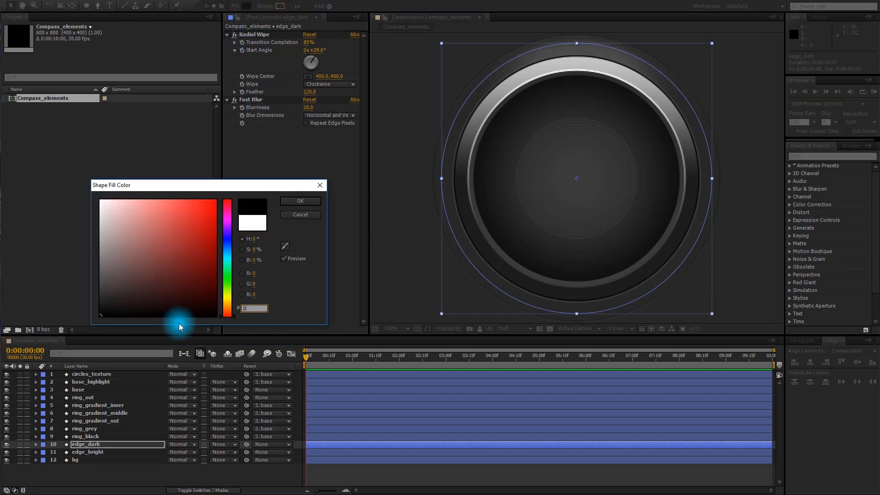
click(302, 201)
Set the Radial Wipe start angle of edge_dark to 210°.
drag(318, 54, 403, 49)
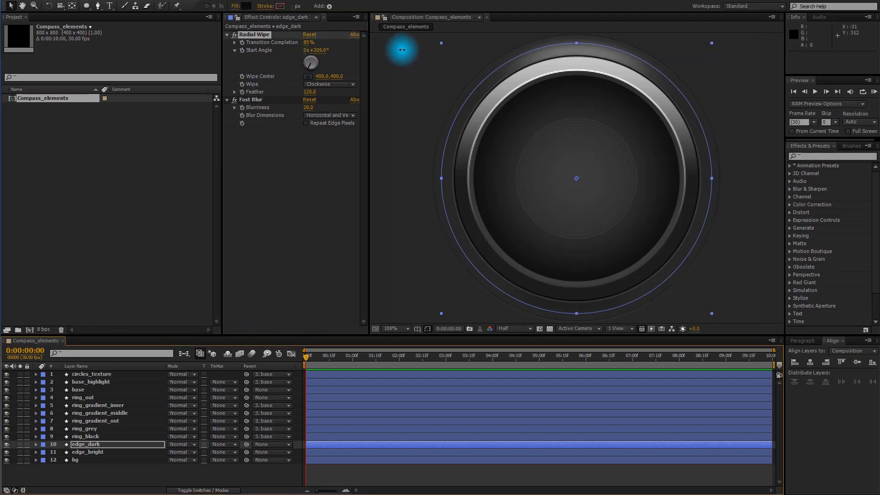
click(318, 51)
text(210)
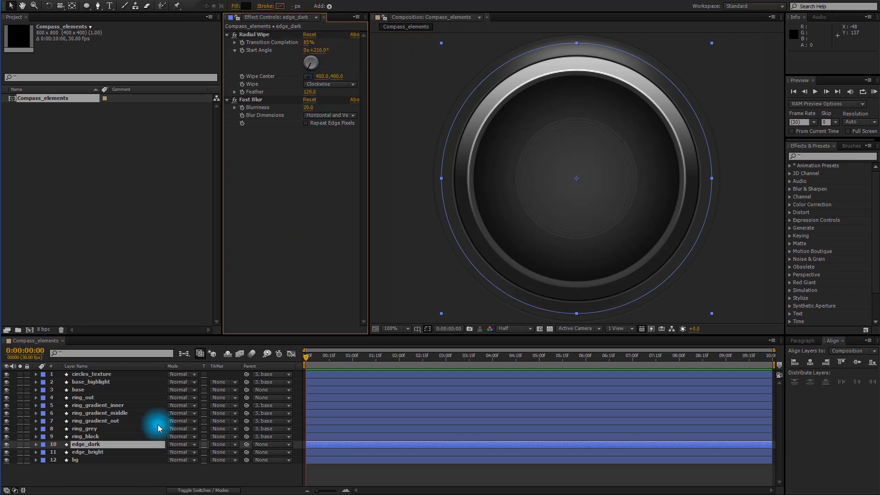
Set the edge_dark layer's opacity to 70% and collapse its properties.
click(101, 444)
key(t)
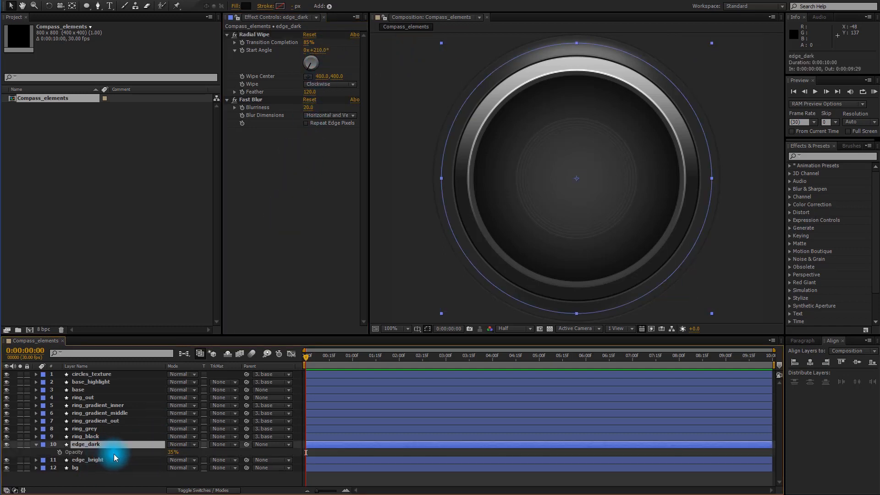
click(171, 453)
text(70)
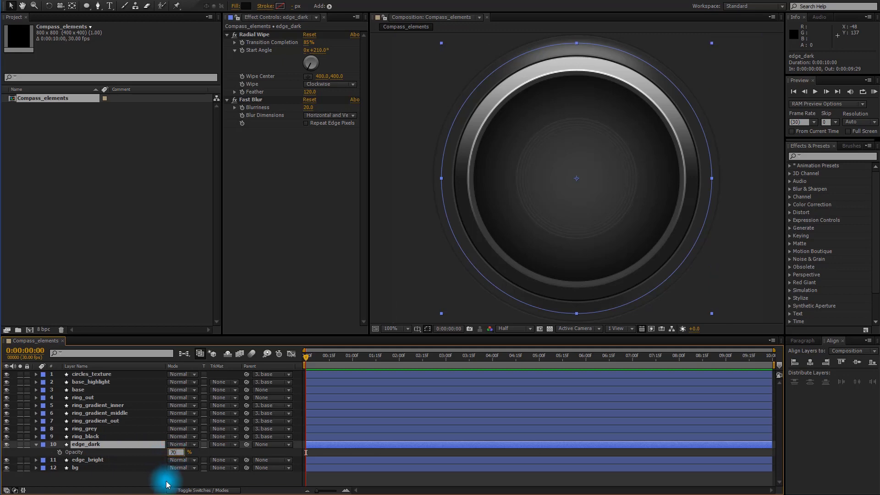
click(168, 482)
click(585, 304)
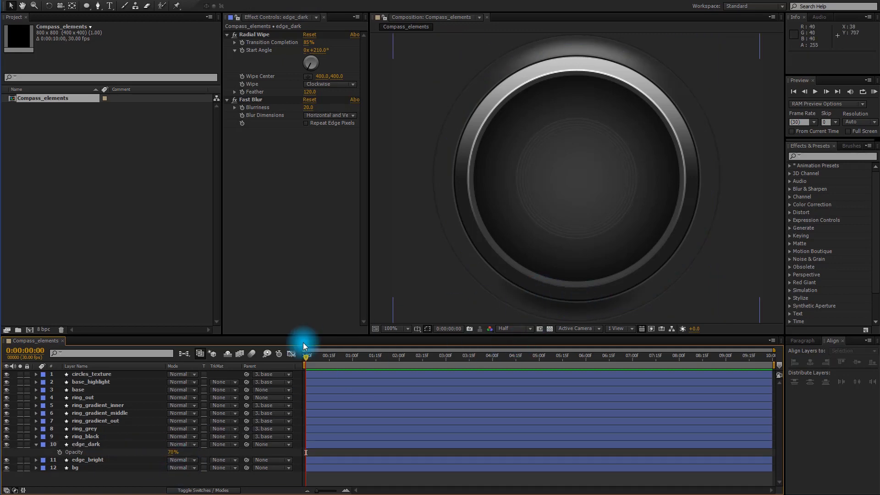
click(37, 444)
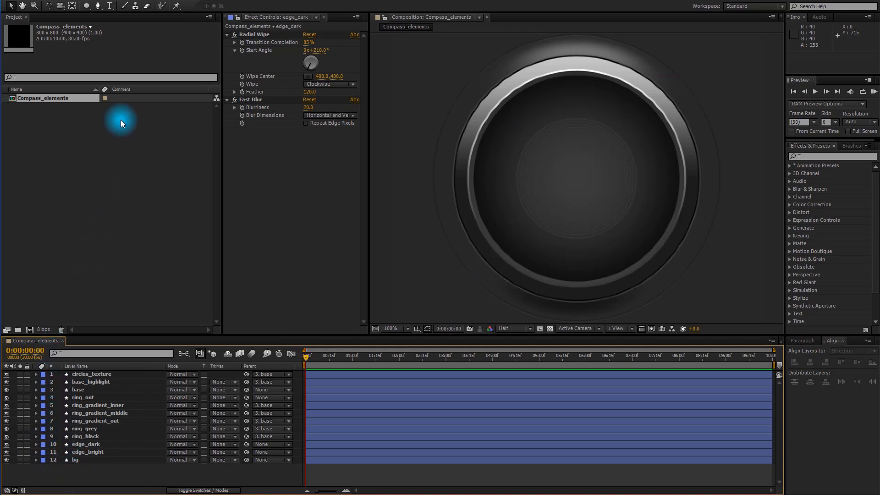
Create a full-frame ellipse on a new shape layer and set its size to 150 by 150.
double_click(86, 6)
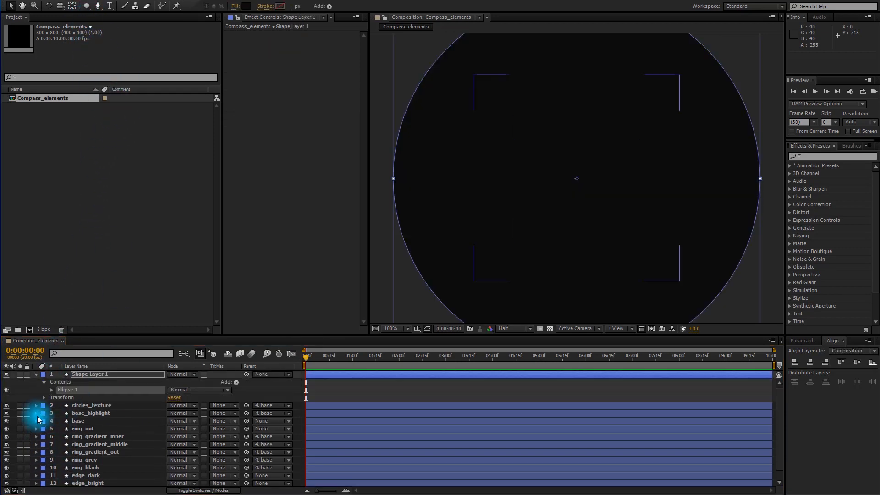
click(51, 391)
click(60, 398)
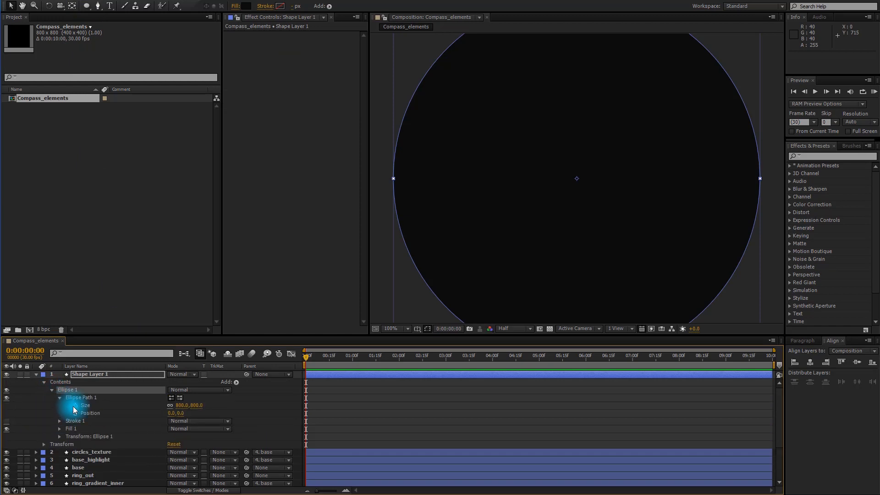
click(179, 405)
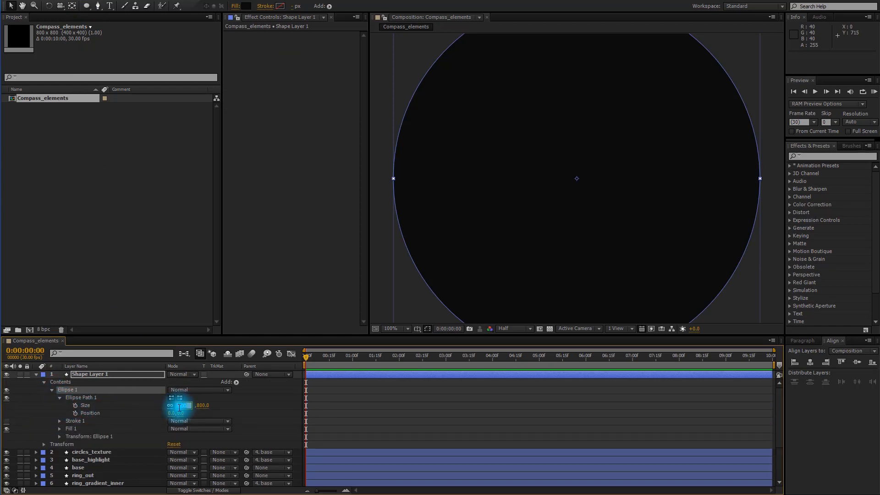
text(150)
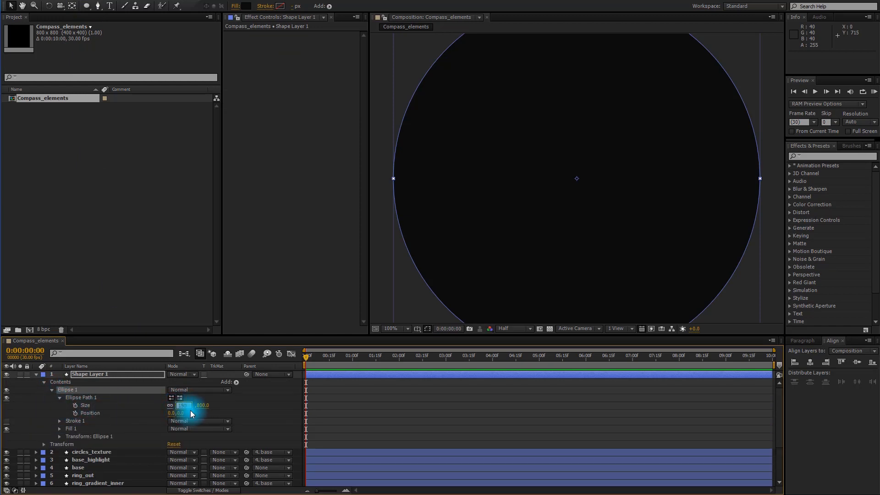
key(Return)
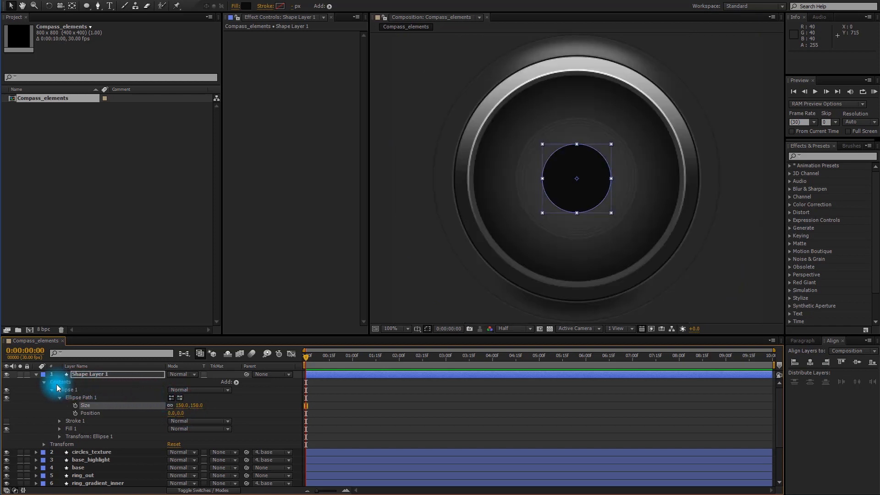
Rename the new shape layer as pointer_base.
click(86, 373)
key(Return)
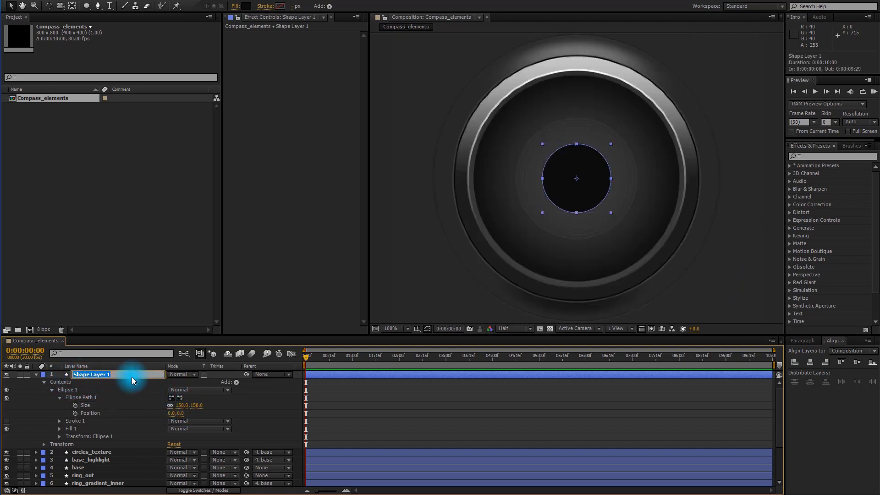
text(pointer_base)
key(Return)
Add an Inner Shadow layer style to pointer_base.
right_click(137, 374)
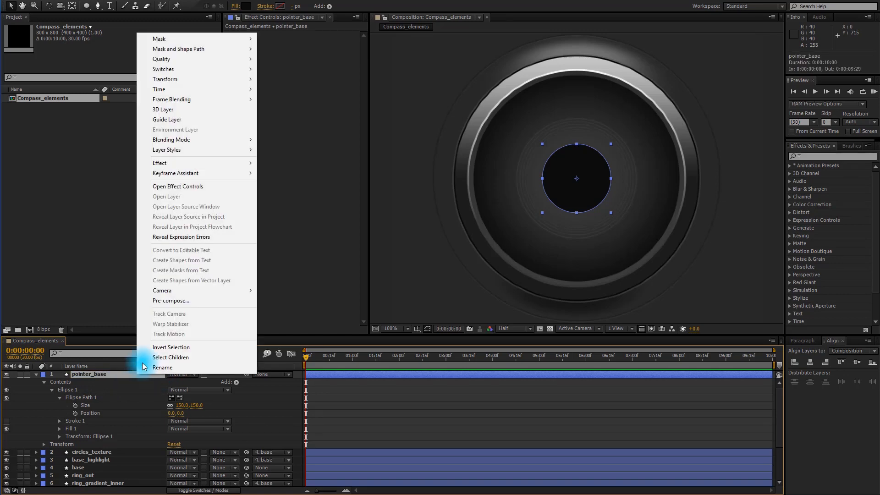
mouse_move(230, 150)
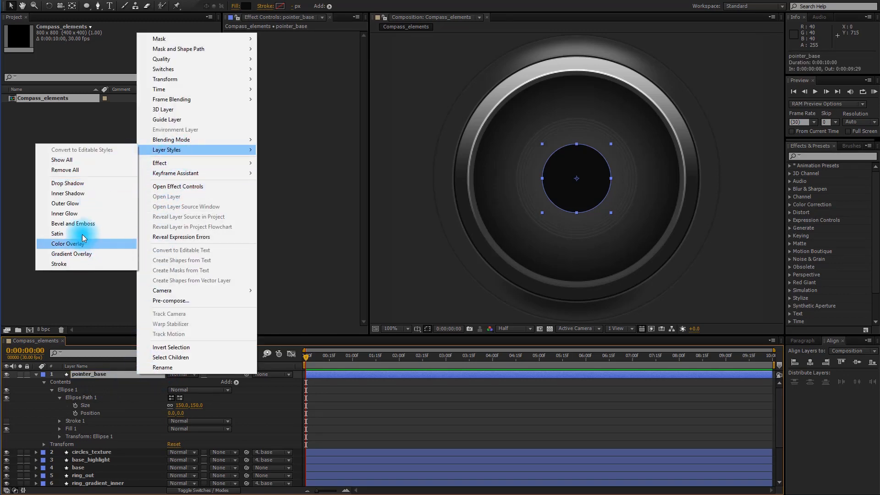
click(85, 193)
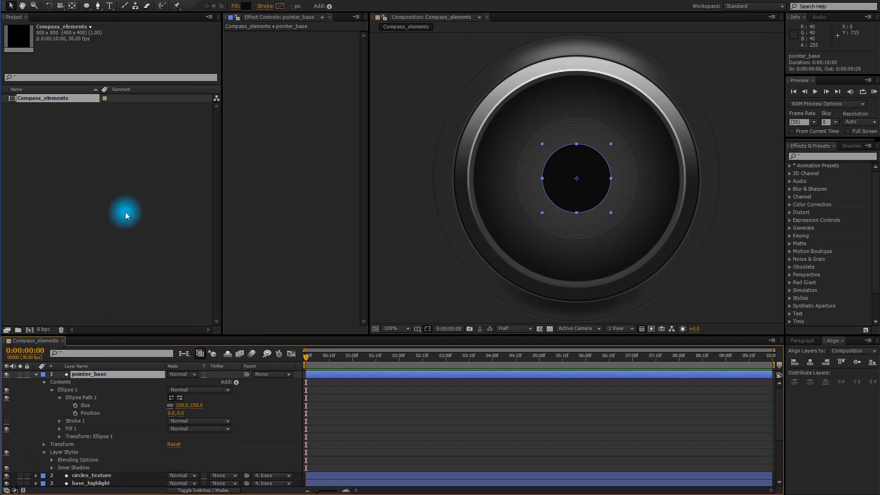
Change the shape fill color of pointer_base to 3B3B3B.
click(246, 6)
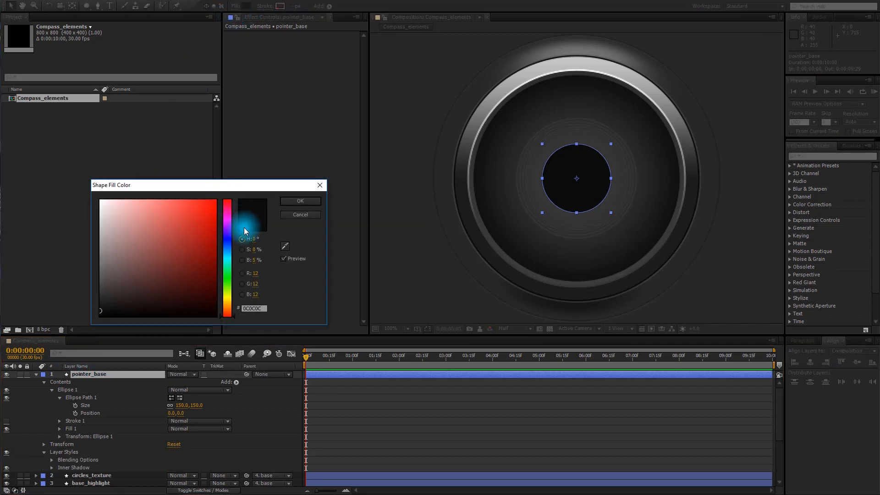
text(3B3B3B)
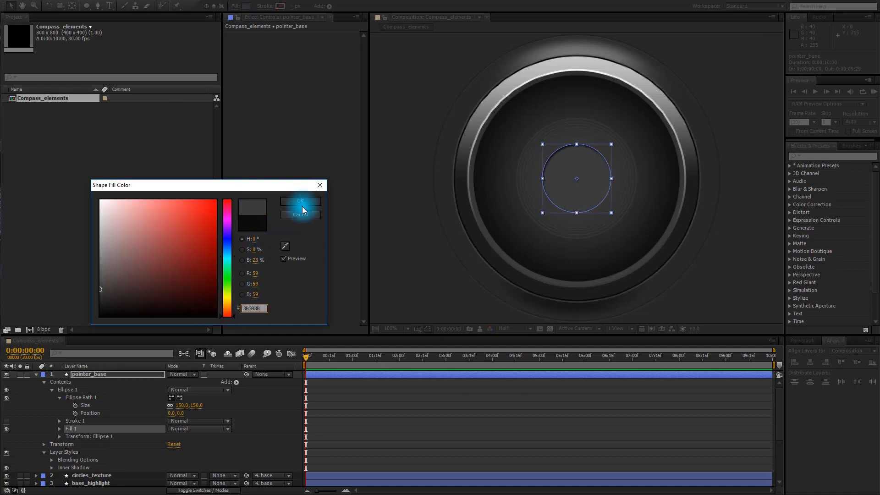
click(308, 202)
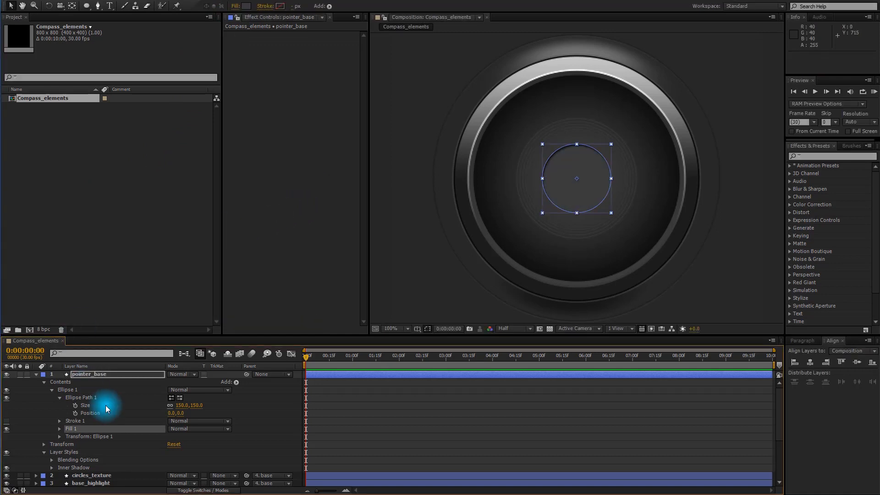
Set pointer_base's Inner Shadow to 100% opacity, distance 0 and size 100, and collapse the layer.
click(52, 468)
scroll(61, 471, down, 3)
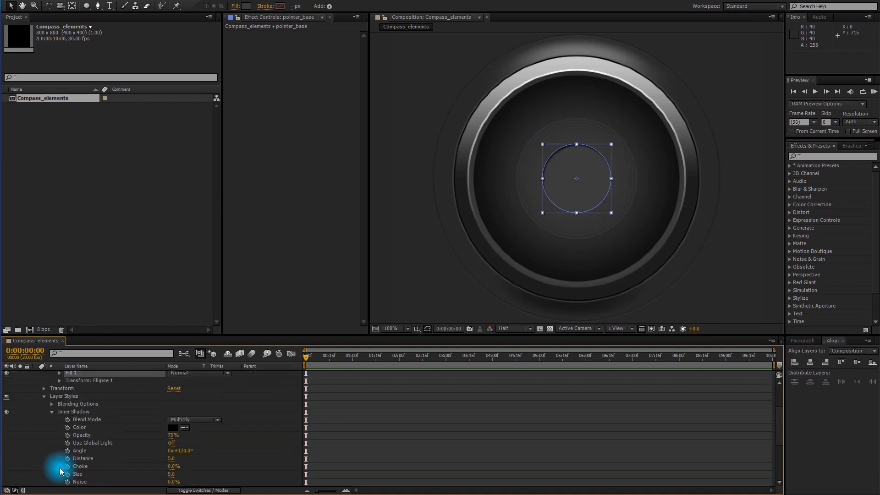
scroll(779, 431, down, 1)
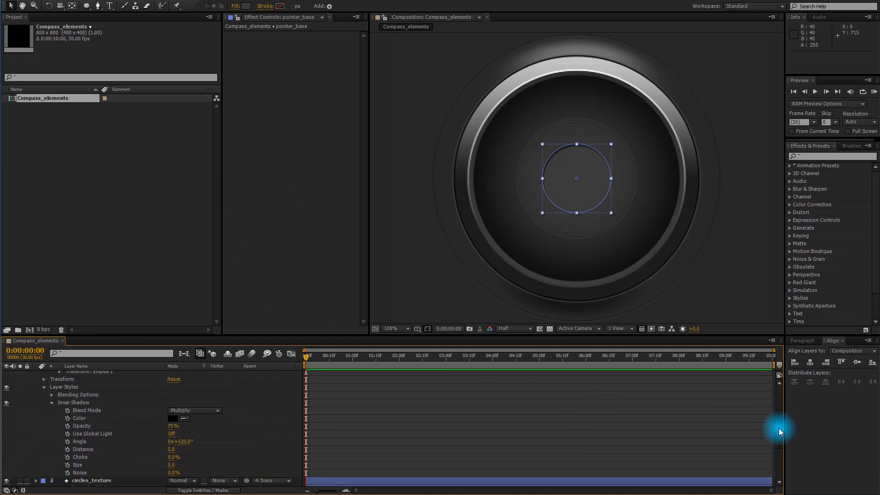
scroll(780, 432, down, 2)
drag(173, 410, 225, 408)
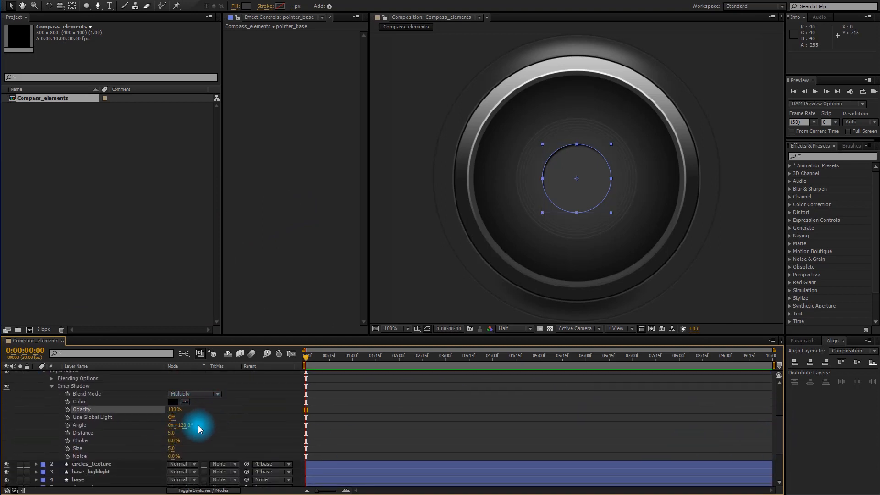
click(172, 433)
text(0)
click(188, 438)
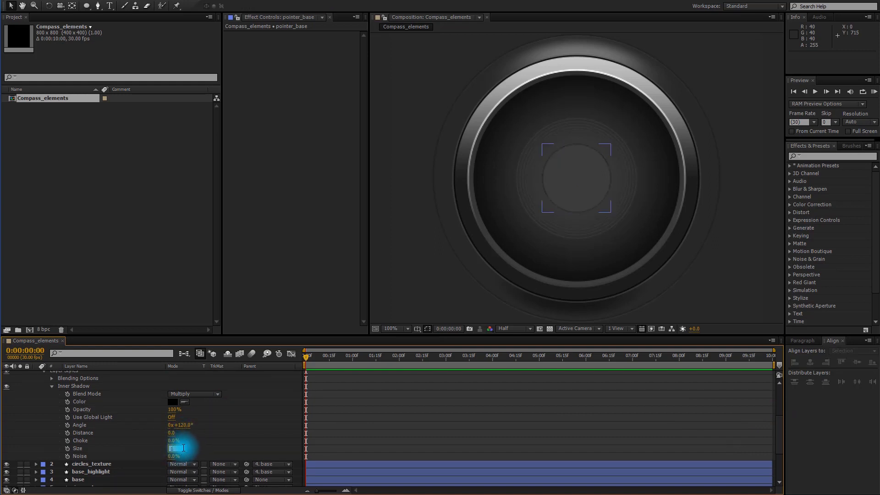
text(100)
click(213, 418)
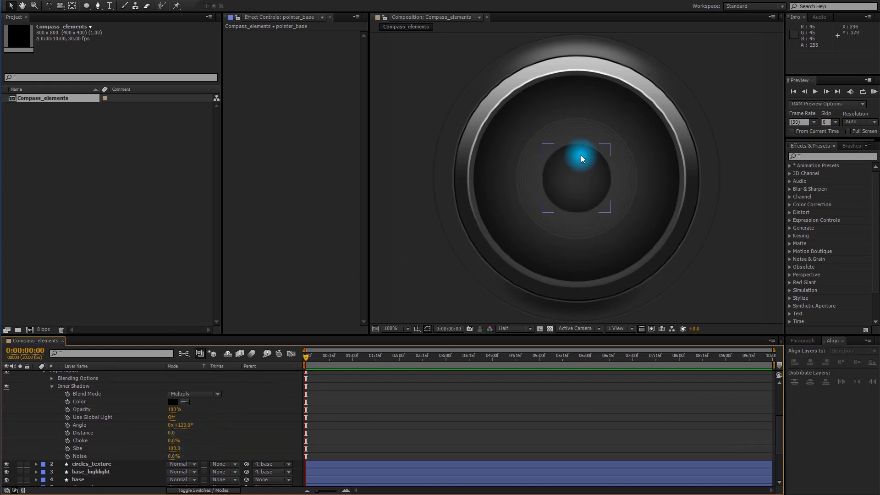
scroll(104, 416, up, 5)
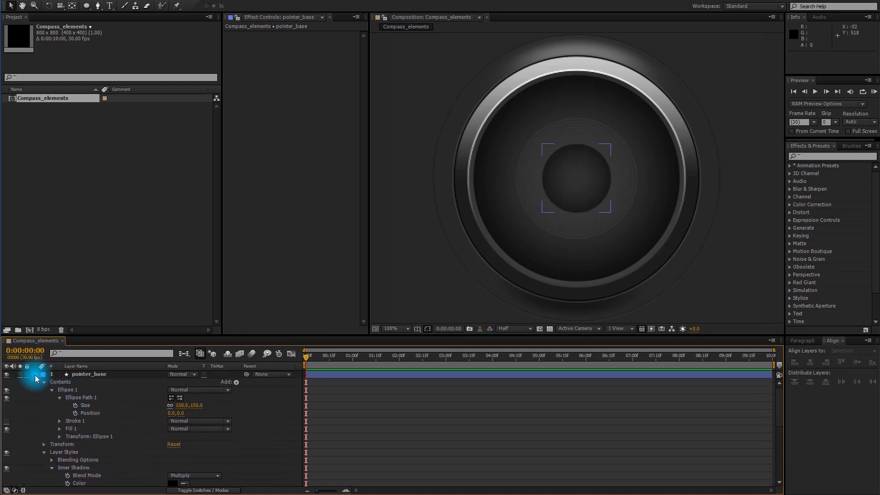
click(37, 374)
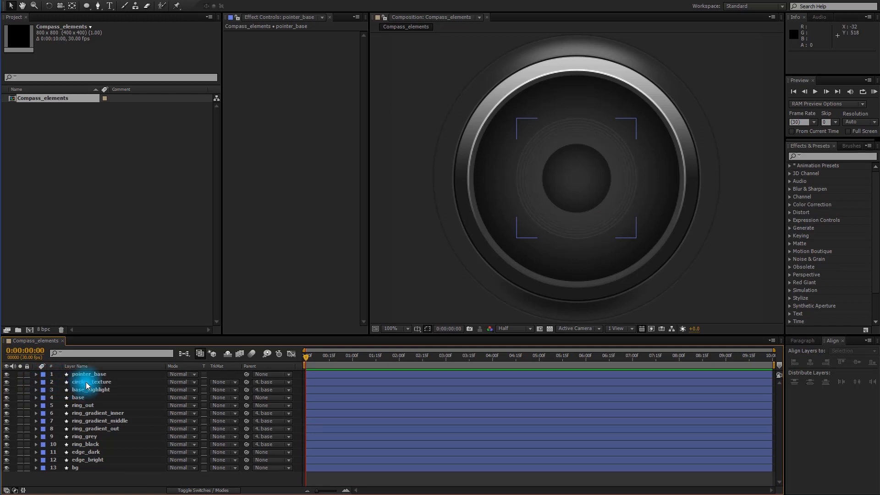
Duplicate the pointer_base layer and rename the copy as pointer_base_light.
click(98, 374)
key(ctrl+d)
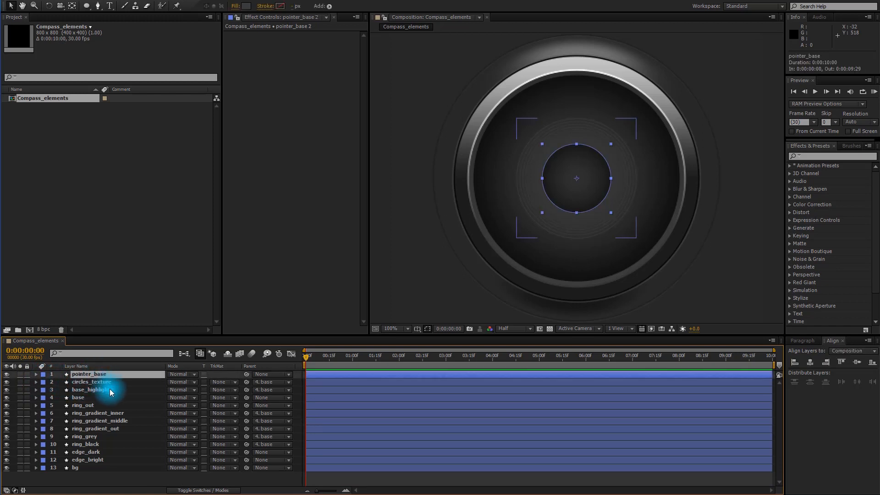
key(Return)
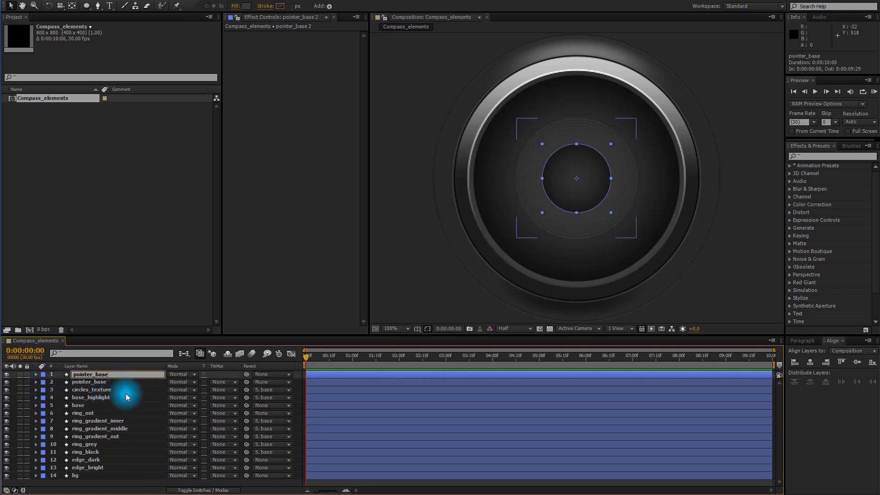
text(pointer_base_light)
key(Return)
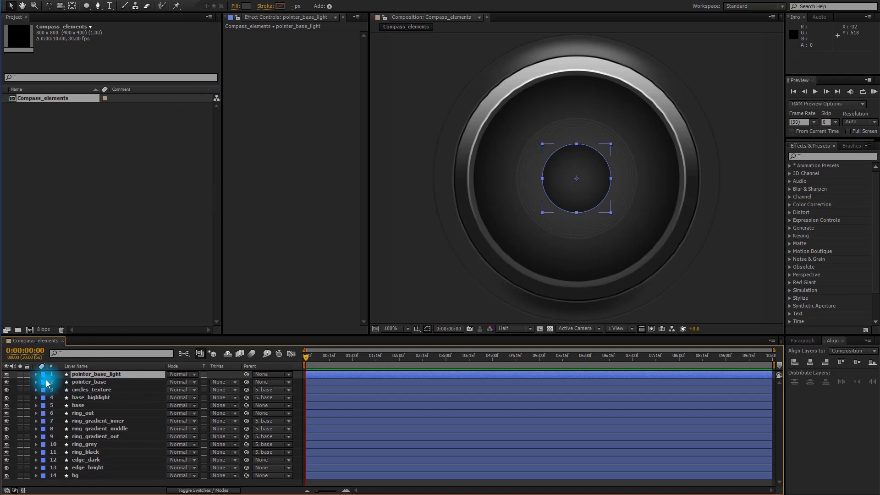
Confirm the fill color 3B3B3B for pointer_base_light and delete its layer styles.
click(246, 6)
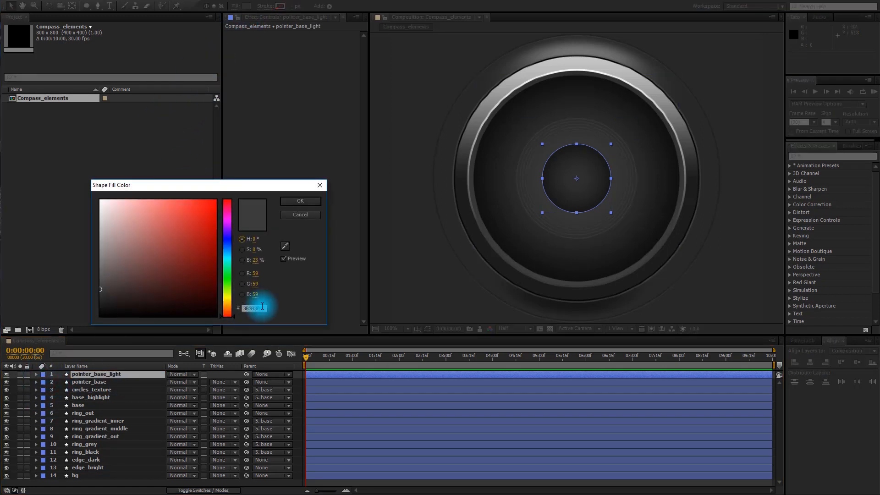
click(301, 201)
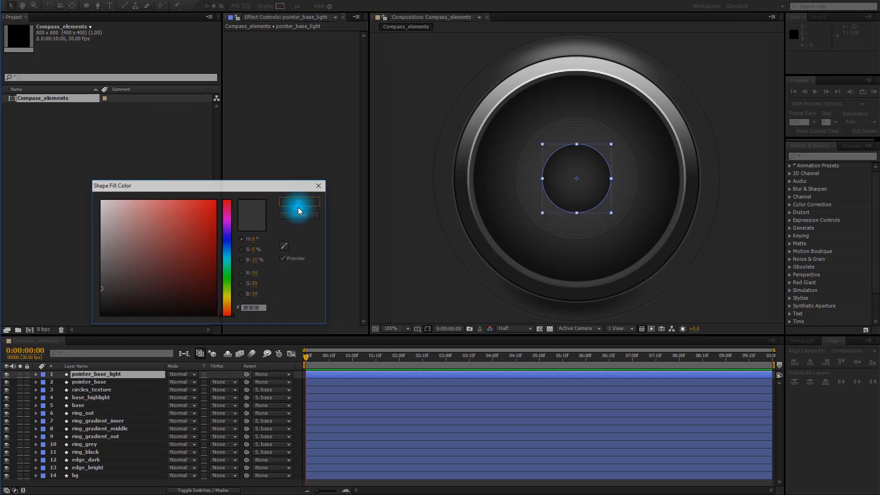
click(36, 374)
click(72, 397)
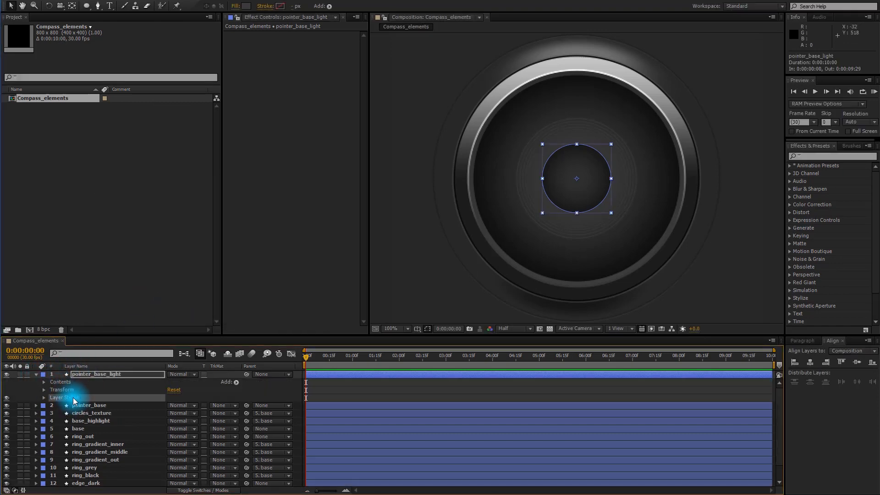
key(Delete)
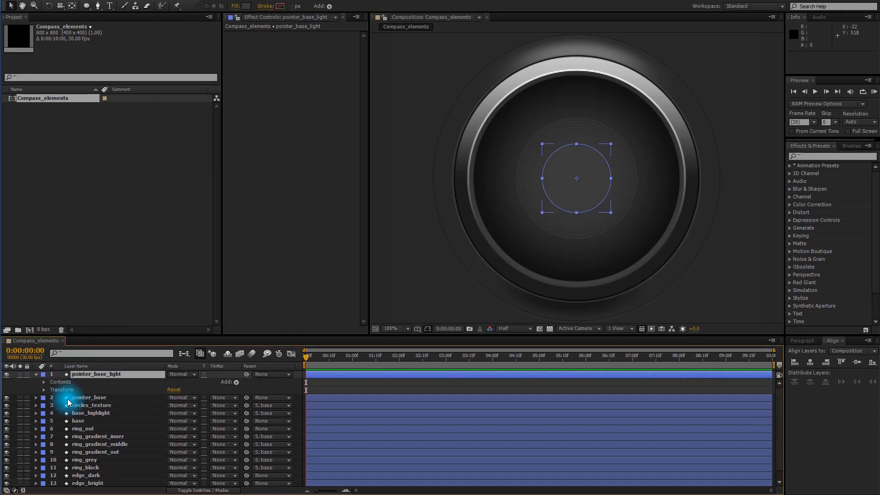
Set the ellipse size of pointer_base_light to 100 by 100.
click(44, 382)
click(51, 390)
click(61, 397)
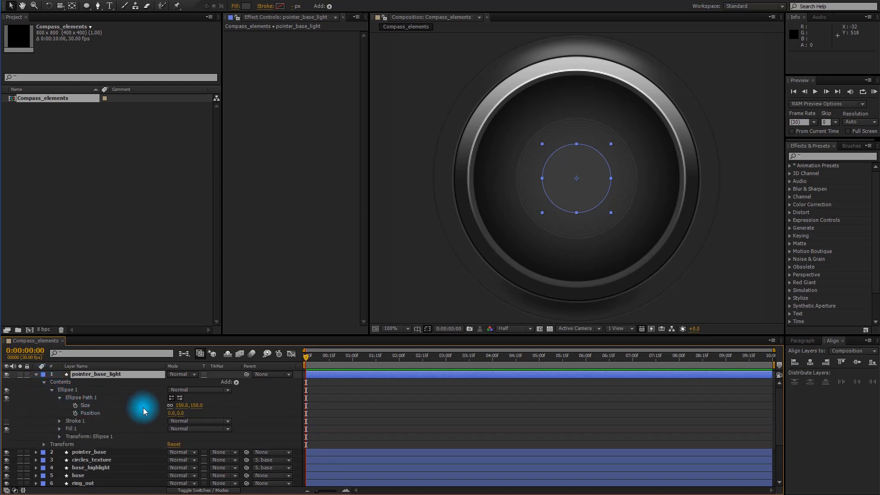
click(182, 406)
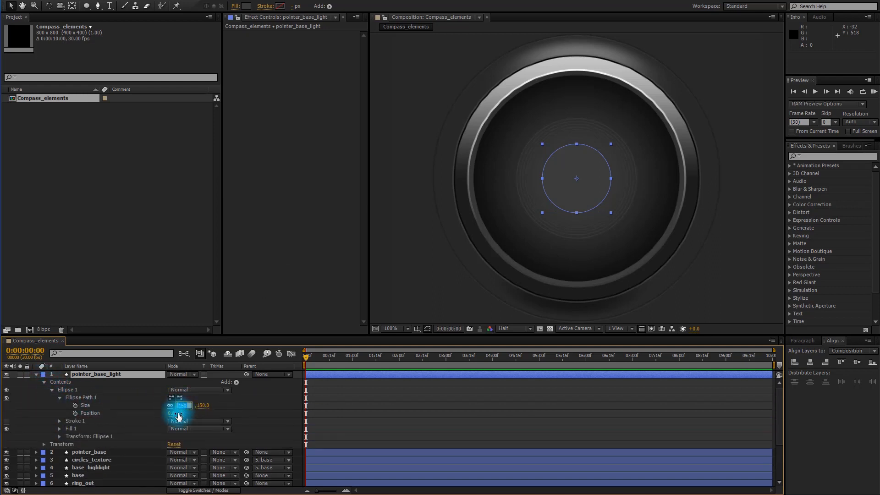
text(10)
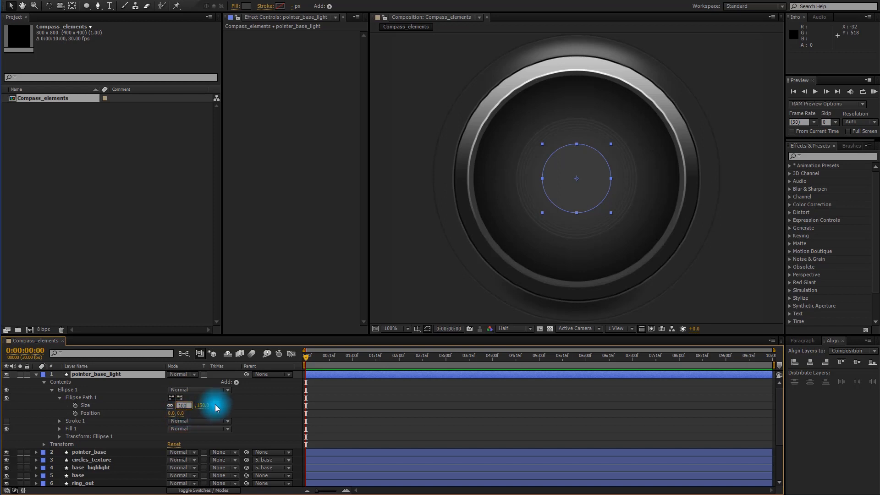
text(0)
click(217, 406)
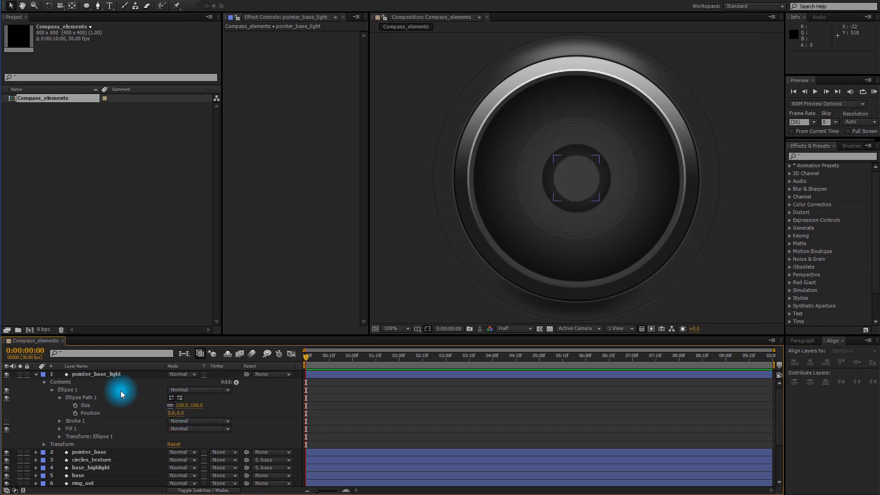
Apply a Fast Blur effect with a blurriness of 20 to the pointer_base_light layer.
click(36, 374)
click(87, 374)
click(97, 1)
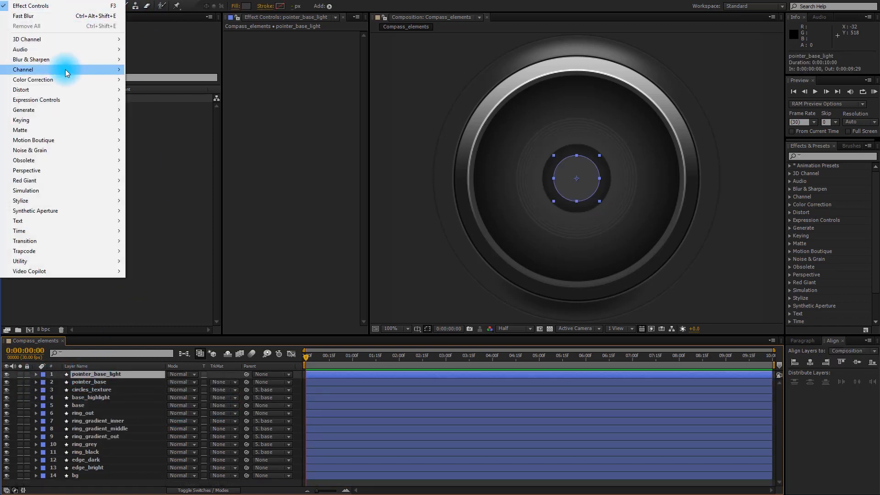
mouse_move(114, 60)
click(173, 162)
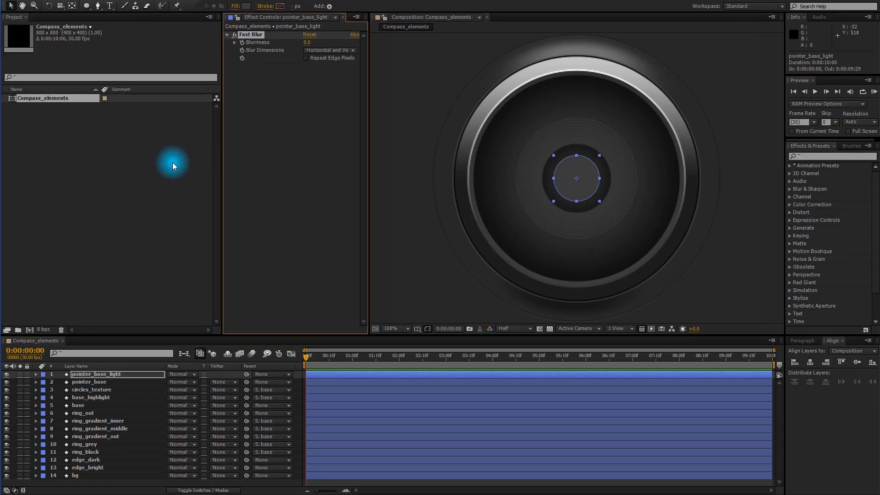
click(307, 42)
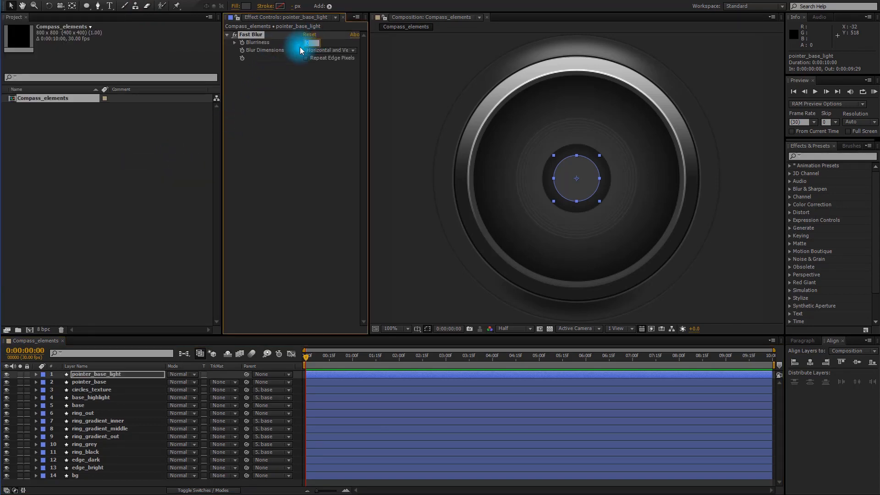
text(20)
key(Return)
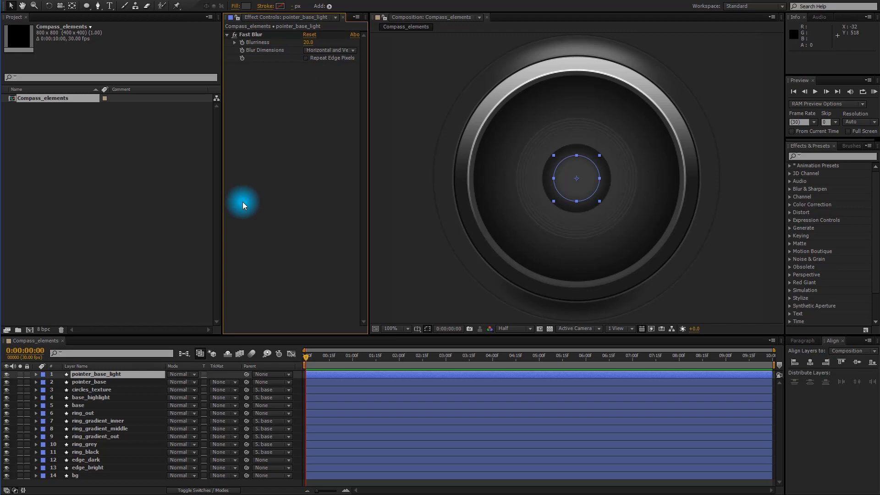
Set the opacity of pointer_base_light to 45% and collapse the layer.
click(111, 374)
key(t)
click(175, 383)
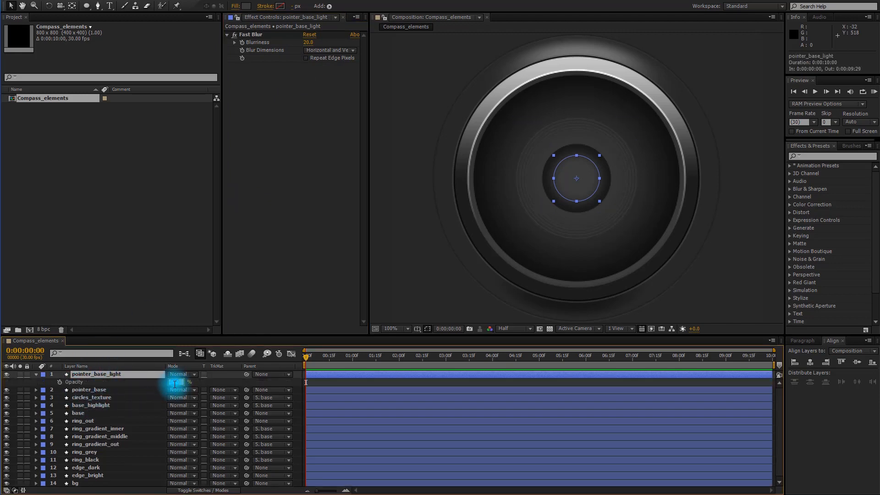
click(204, 383)
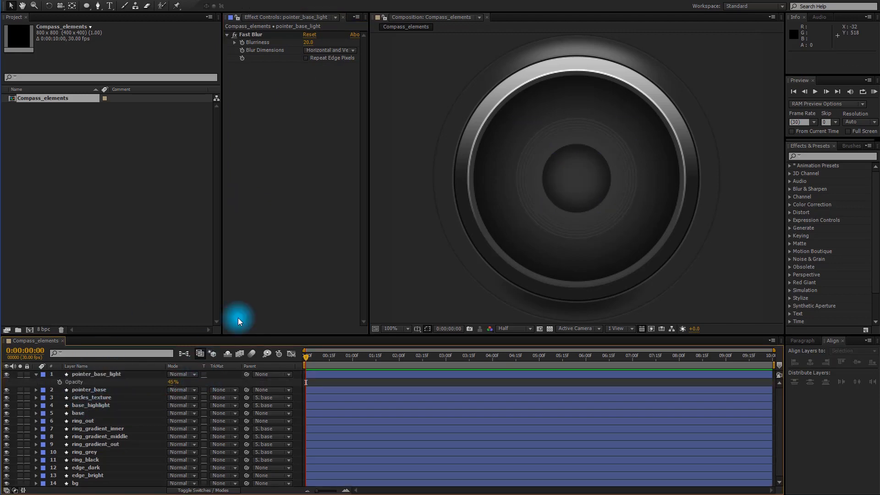
click(38, 375)
Duplicate the pointer_base layer, move the copy to the top of the stack and rename it pointer_base_highlight.
click(108, 383)
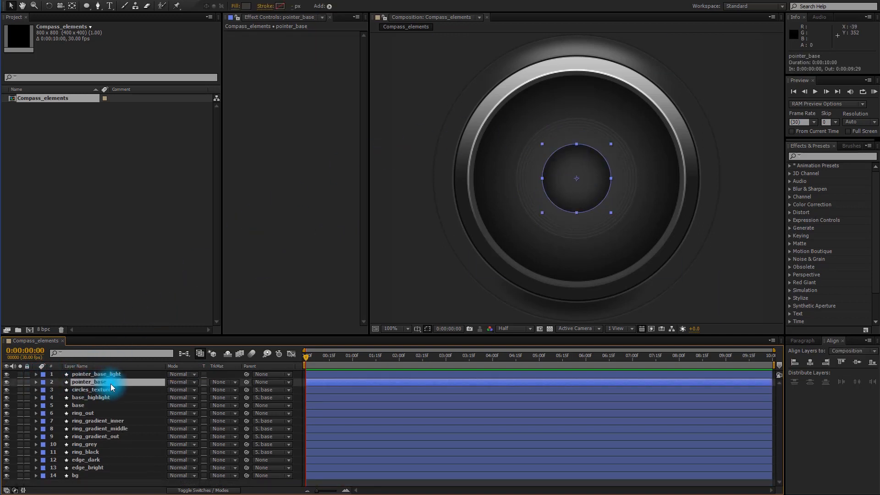
key(ctrl+d)
drag(109, 383, 108, 372)
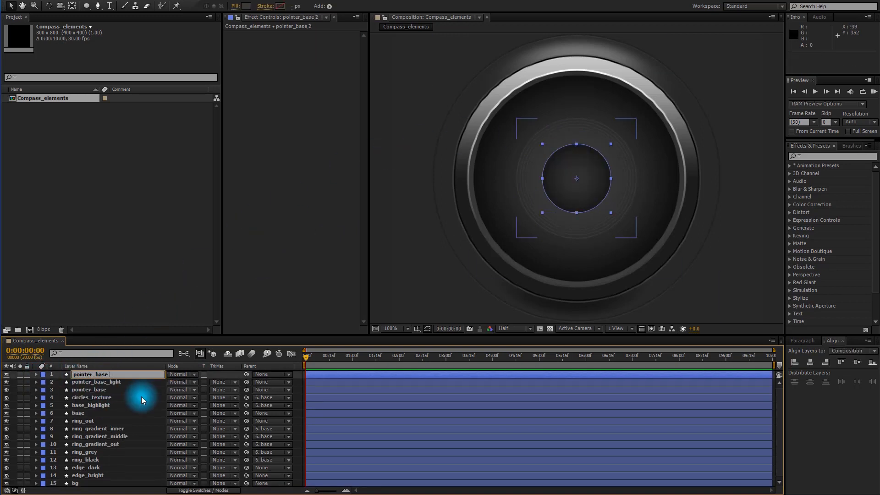
key(Return)
key(End)
key(BackSpace)
key(BackSpace)
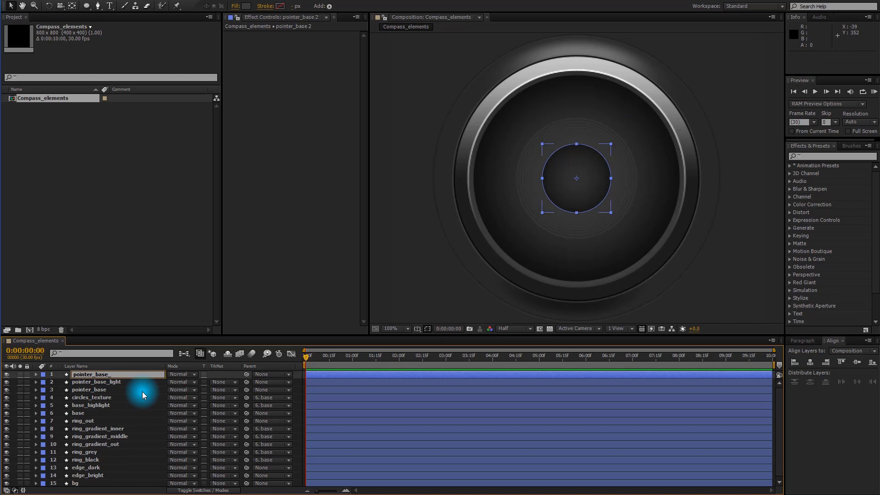
text(_highlight)
key(Return)
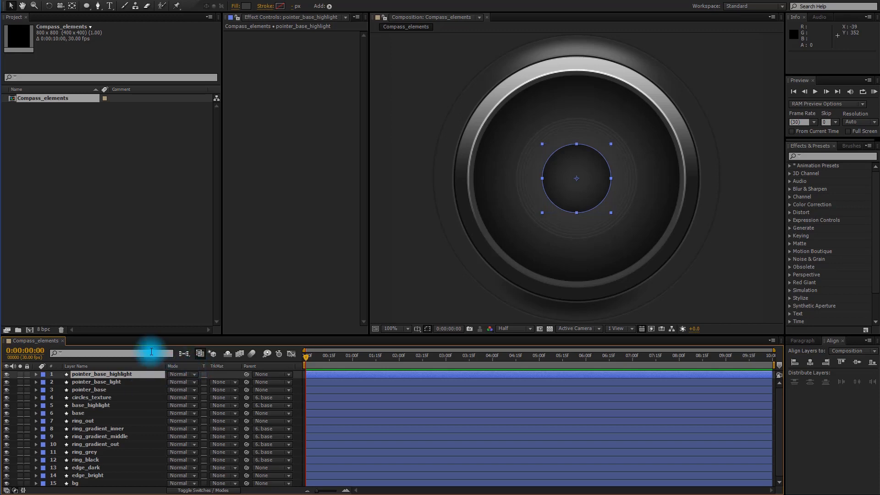
Set the fill color of pointer_base_highlight to black and delete its layer styles.
click(246, 6)
click(192, 279)
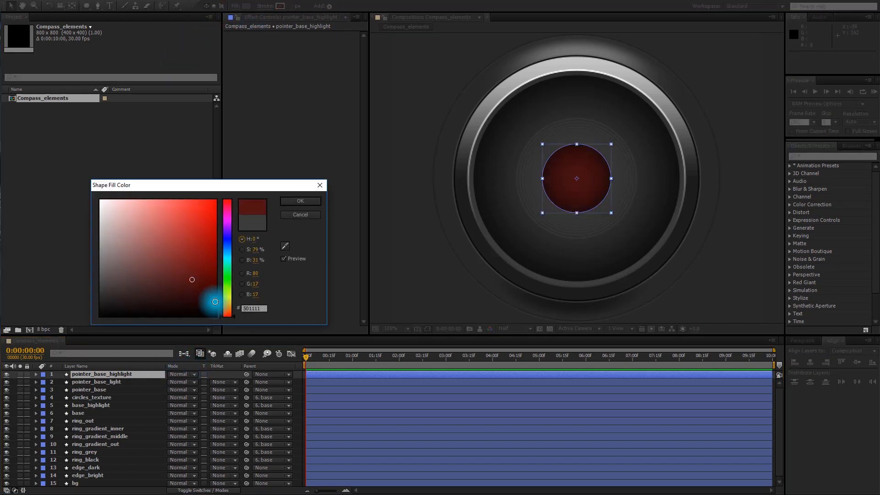
click(215, 302)
click(301, 201)
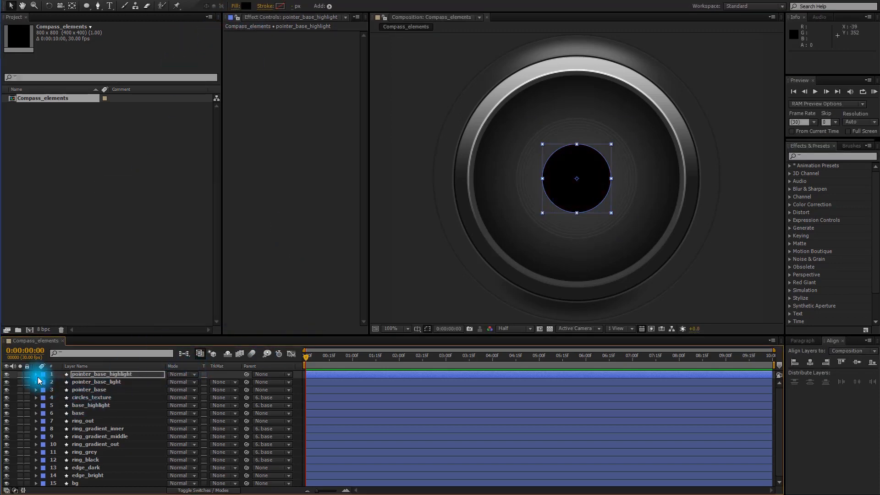
click(37, 375)
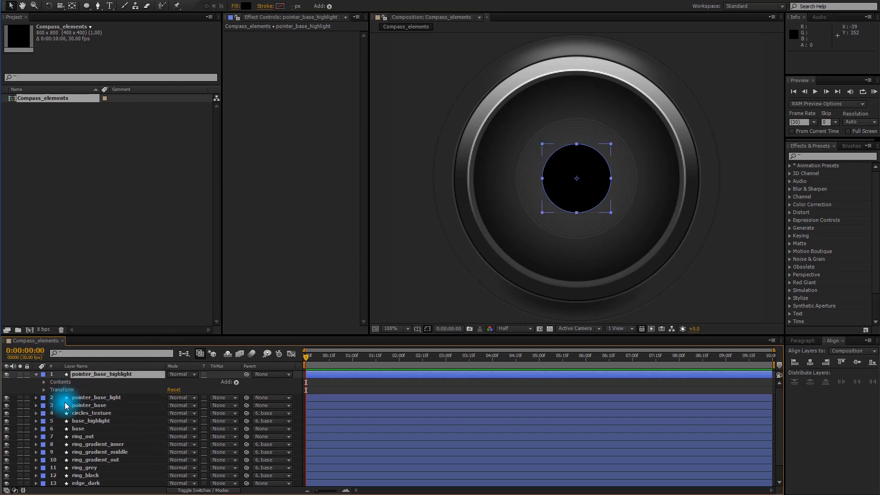
click(36, 374)
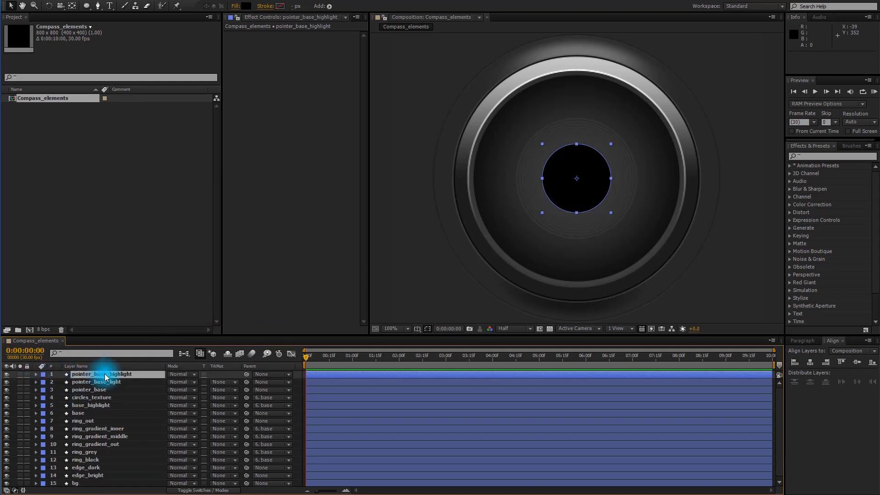
Apply Bevel Alpha to pointer_base_highlight with a light angle of -180° and a light intensity of 0.35.
click(98, 2)
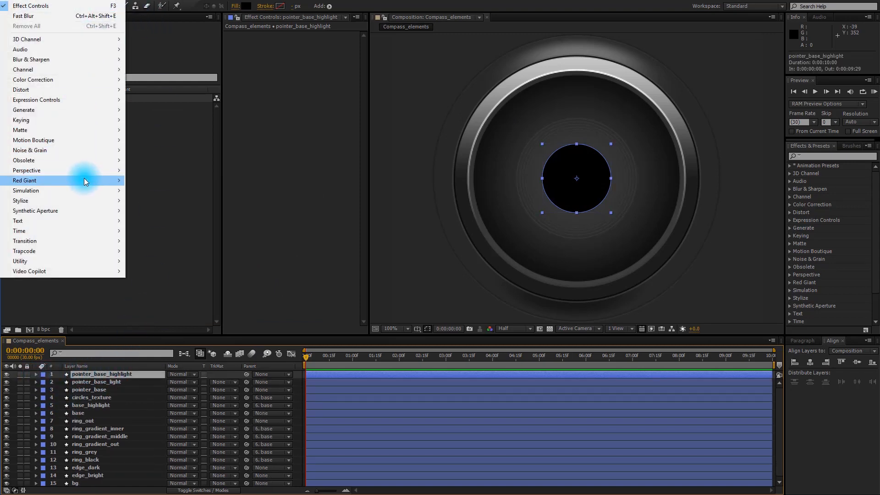
mouse_move(85, 172)
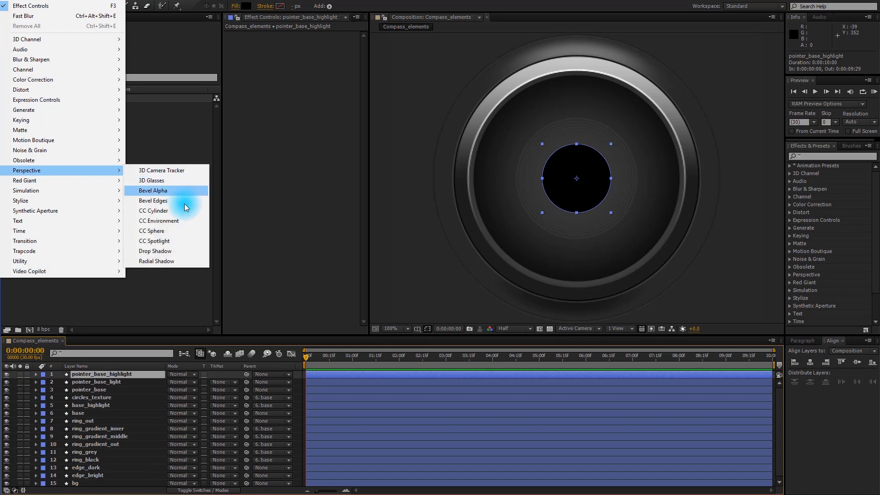
click(163, 191)
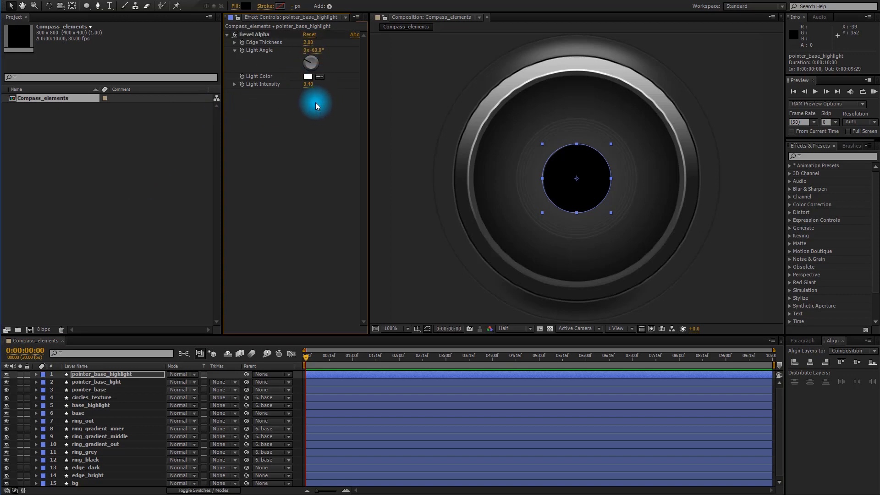
click(312, 51)
text(-180)
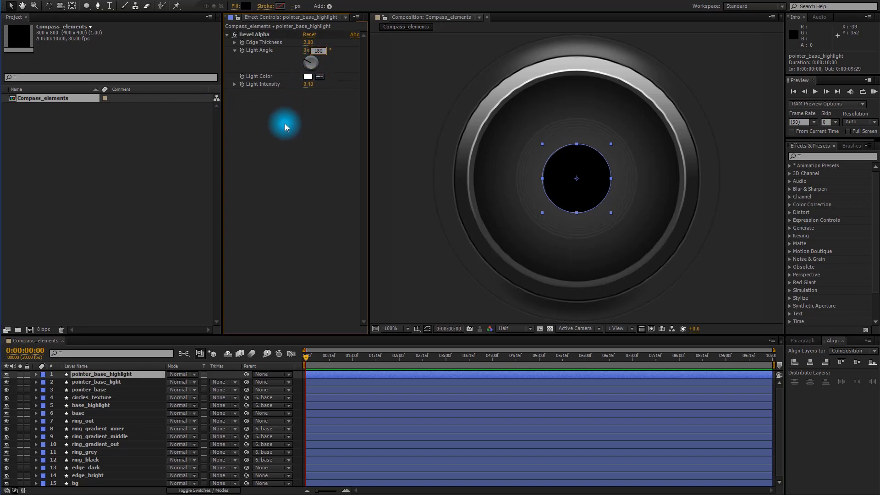
key(Return)
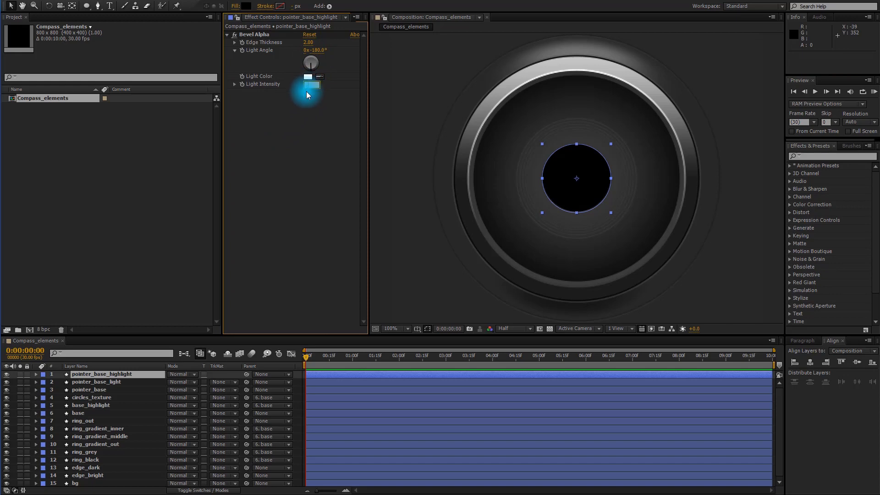
Set the blending mode of pointer_base_highlight to Add and deselect the layer.
click(180, 374)
click(194, 66)
click(370, 297)
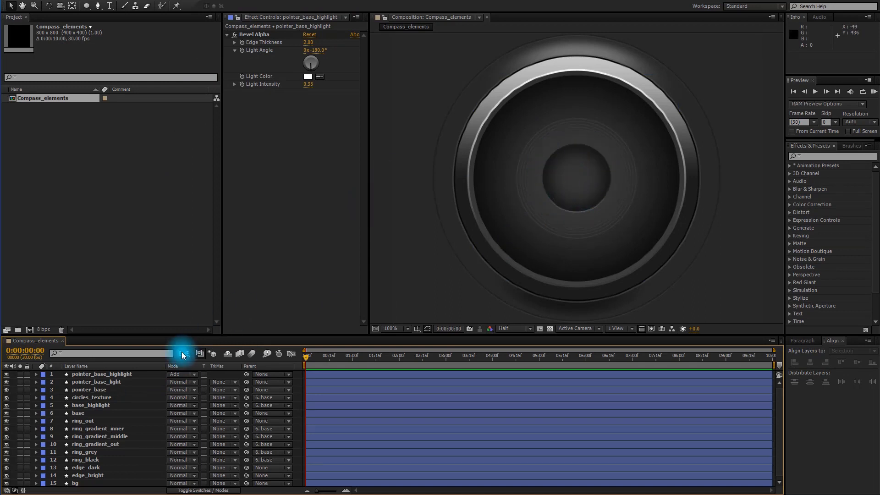
Create a new composition named element_pointer with a size of 300 by 300 px.
drag(167, 335, 170, 324)
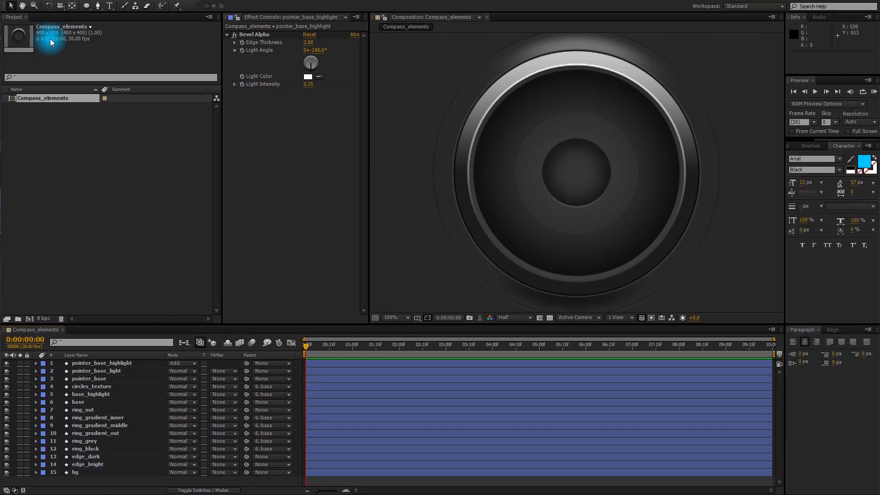
click(40, 3)
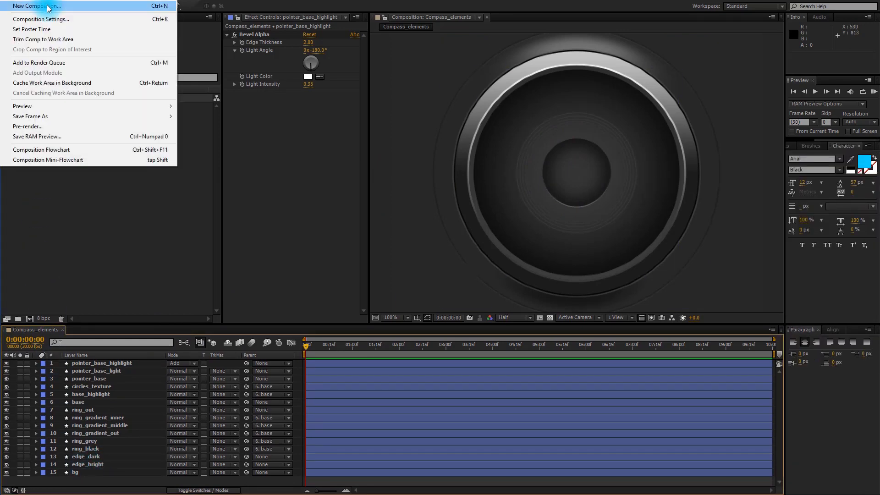
click(41, 7)
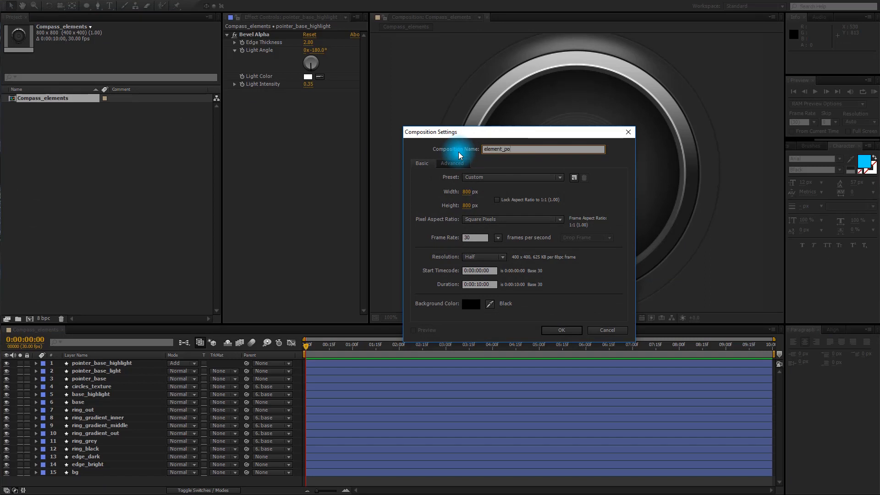
key(Tab)
text(300)
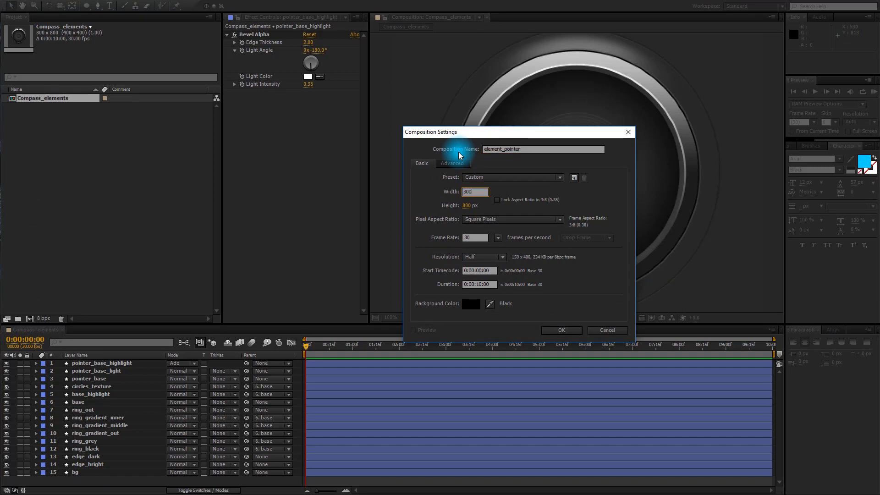
key(Tab)
text(30)
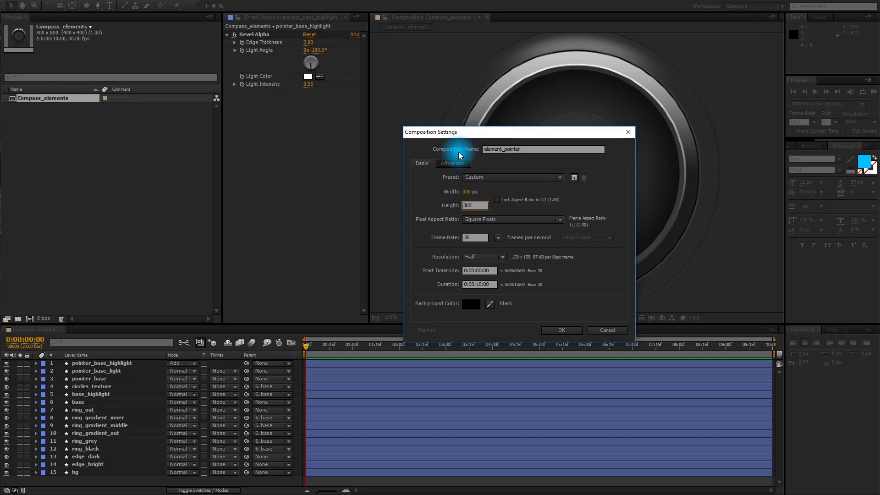
text(0)
click(558, 333)
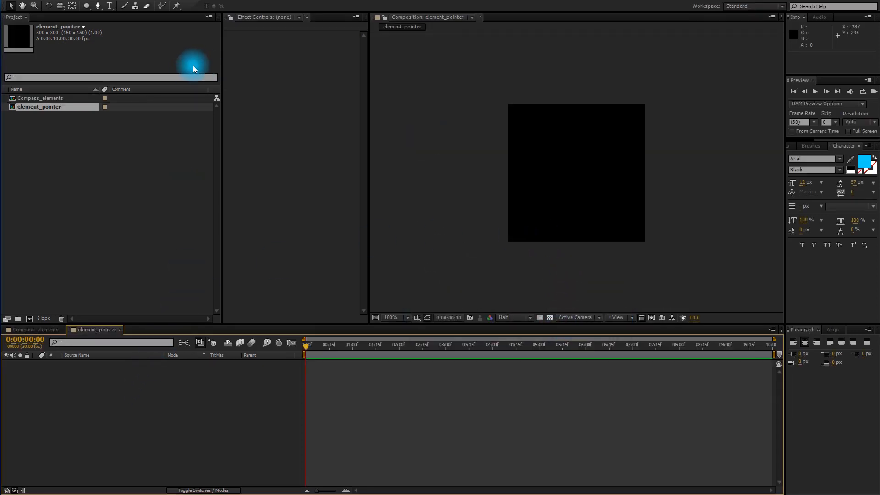
Configure the Ellipse tool with no fill and a white FFFFFF stroke 30 px wide.
click(87, 6)
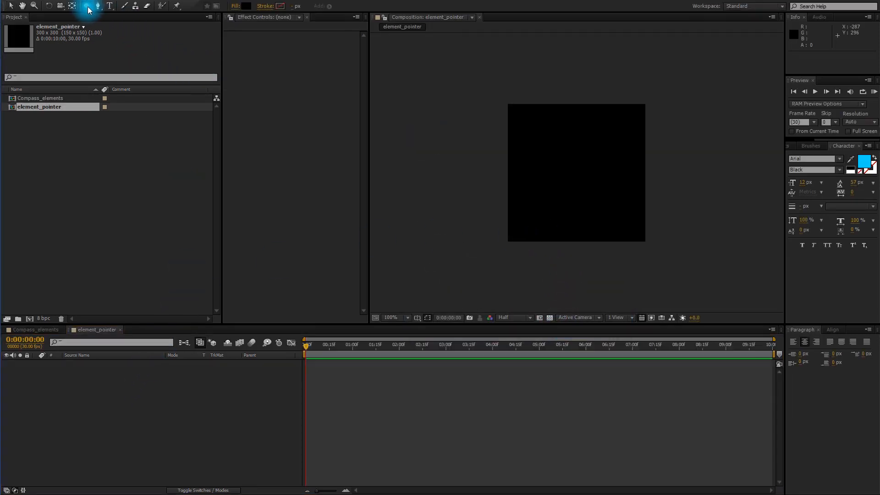
click(234, 6)
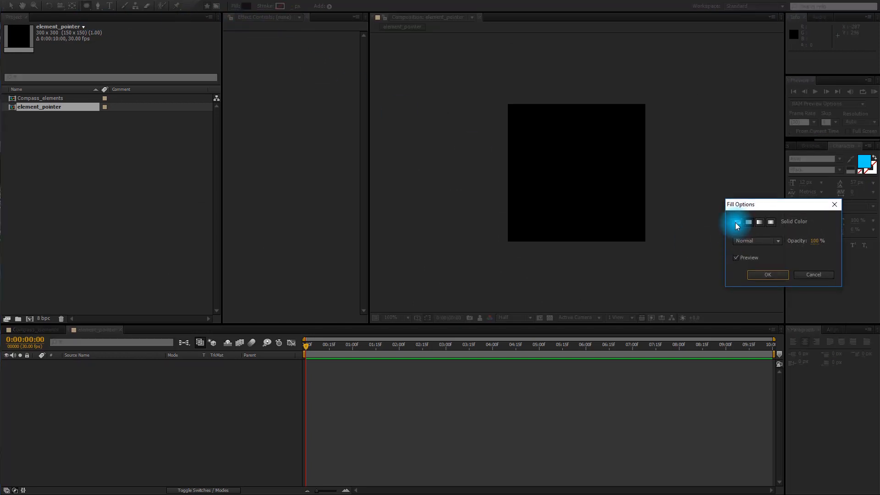
click(736, 222)
click(759, 277)
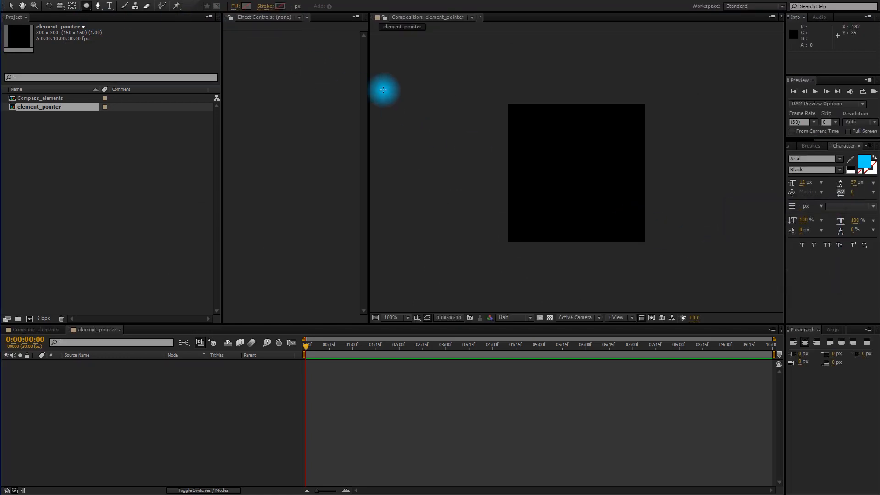
click(280, 7)
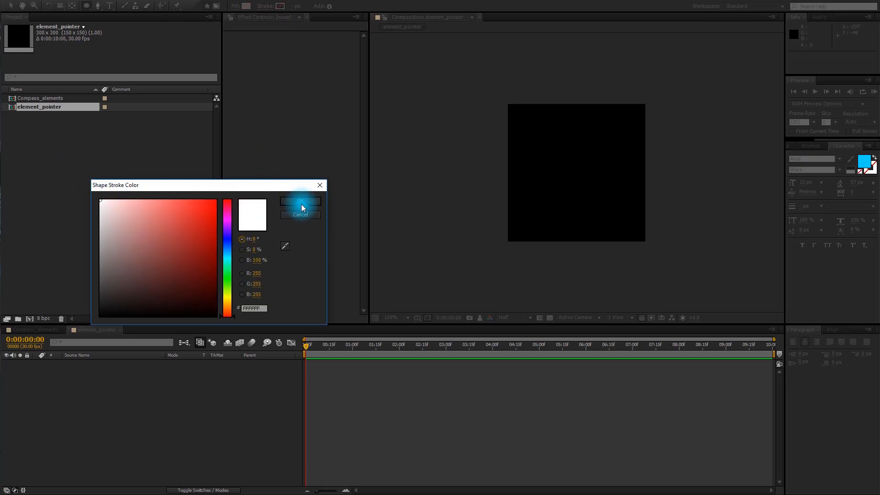
click(300, 202)
click(295, 8)
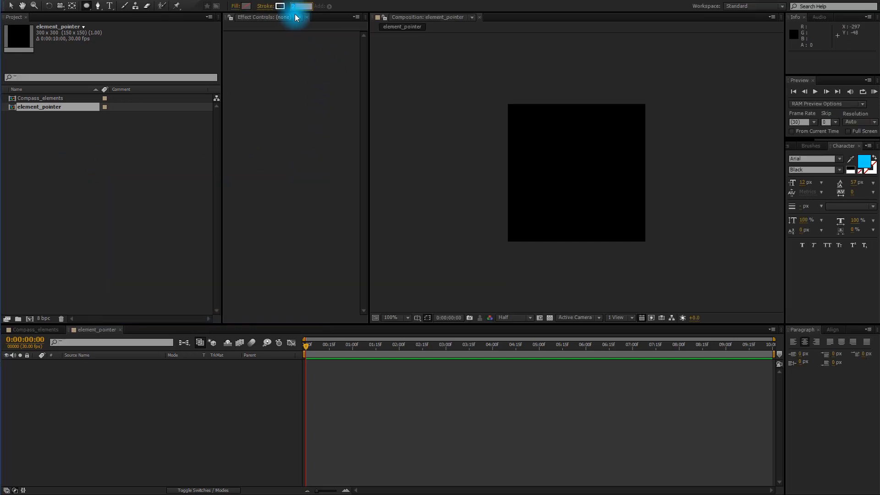
text(30)
click(106, 408)
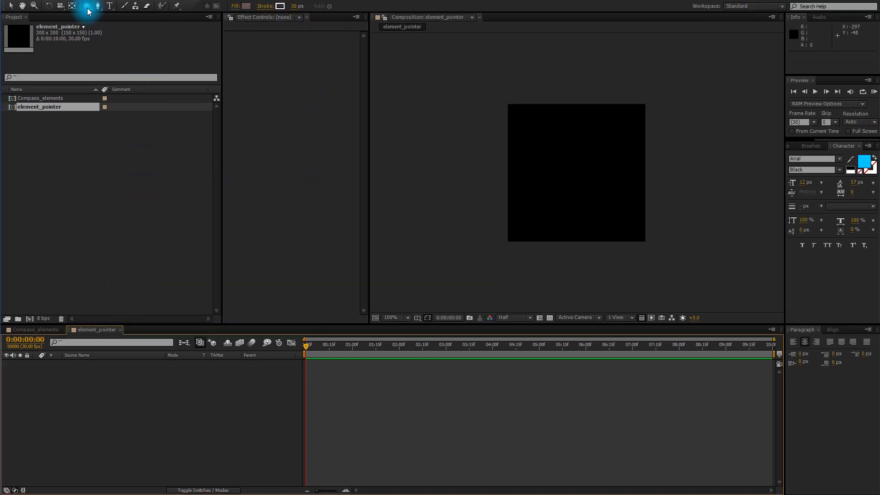
Add an ellipse shape layer fitted to the element_pointer composition and rename it pointer_circle.
double_click(87, 7)
click(100, 364)
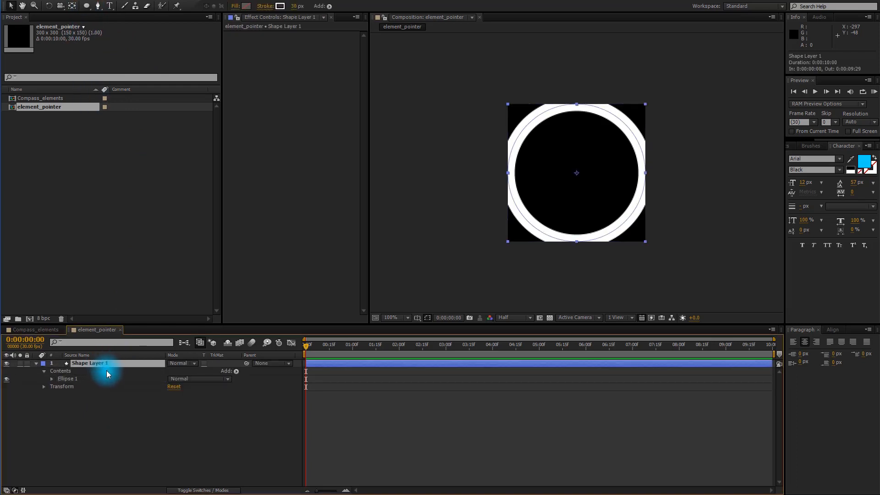
key(Return)
text(pointer)
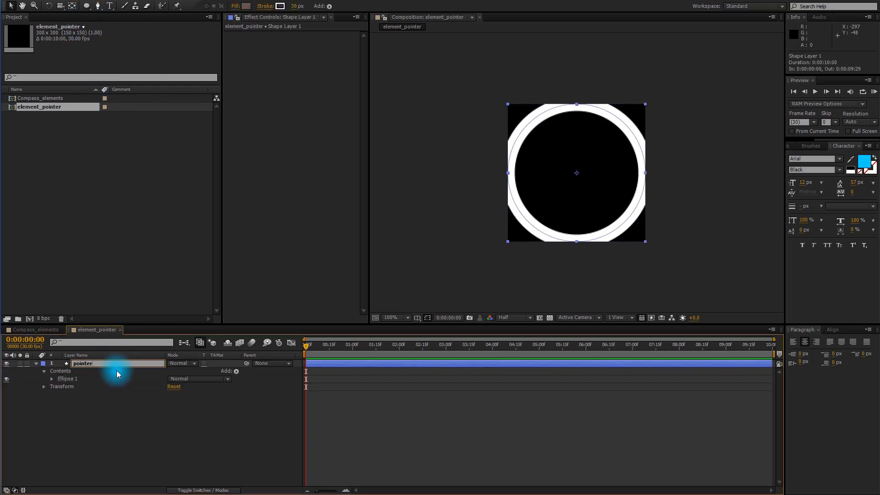
text(_circle)
key(Return)
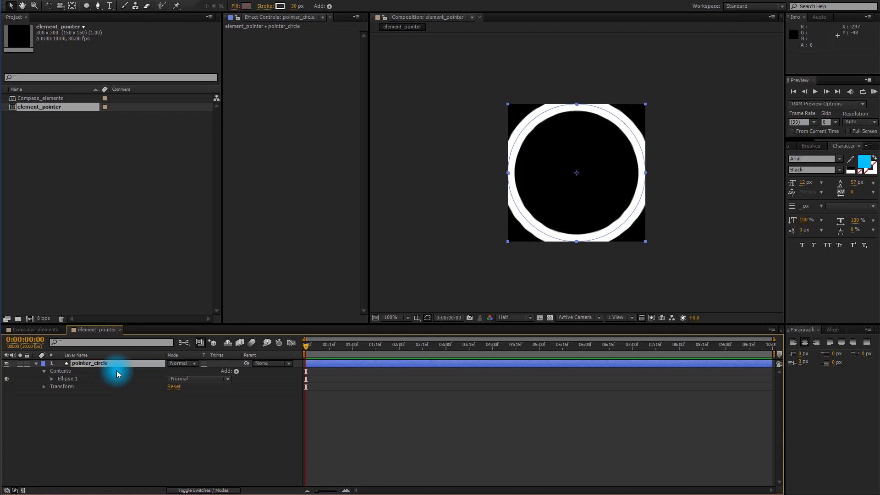
Set the ellipse path size of pointer_circle to 170 by 170 and collapse the layer's properties.
click(21, 407)
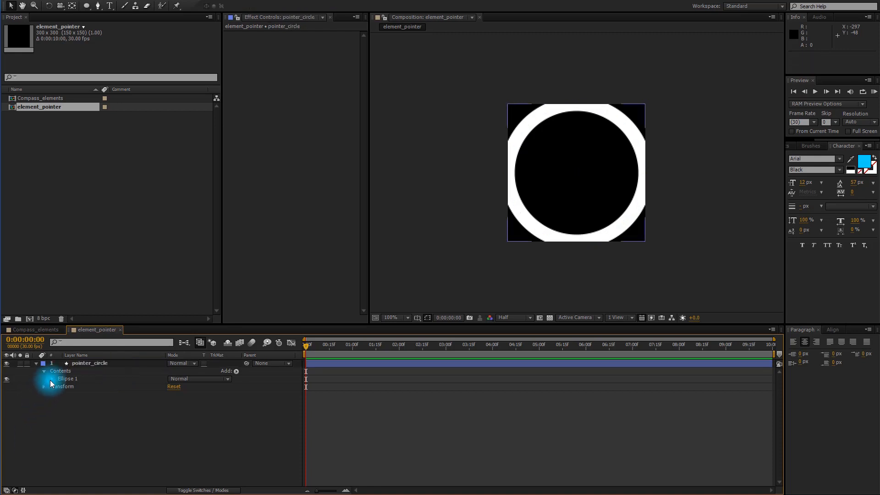
click(52, 379)
click(60, 386)
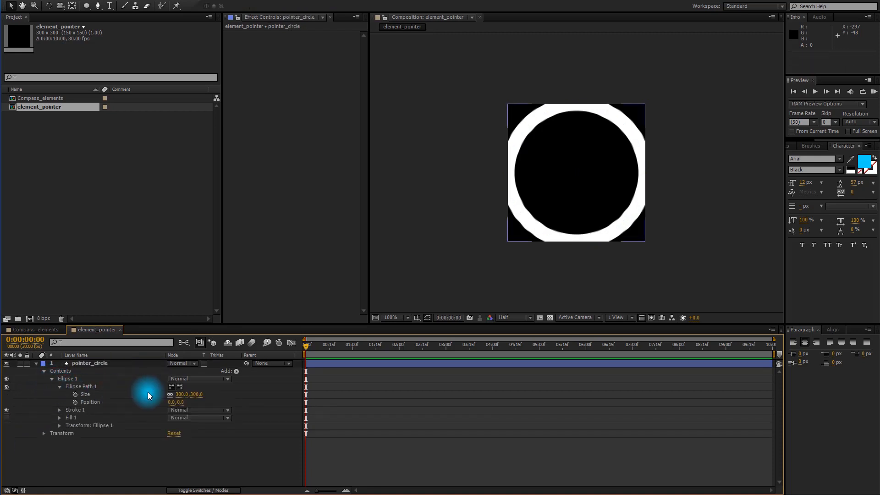
click(179, 395)
text(170)
click(114, 471)
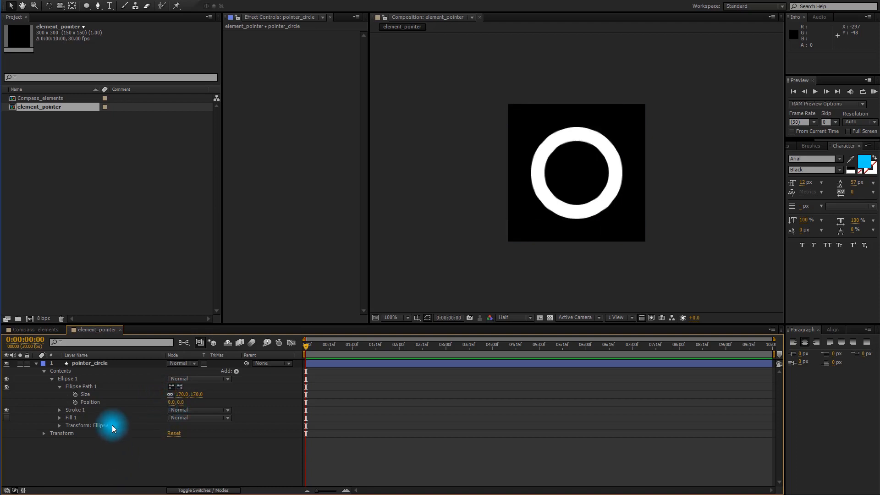
click(37, 363)
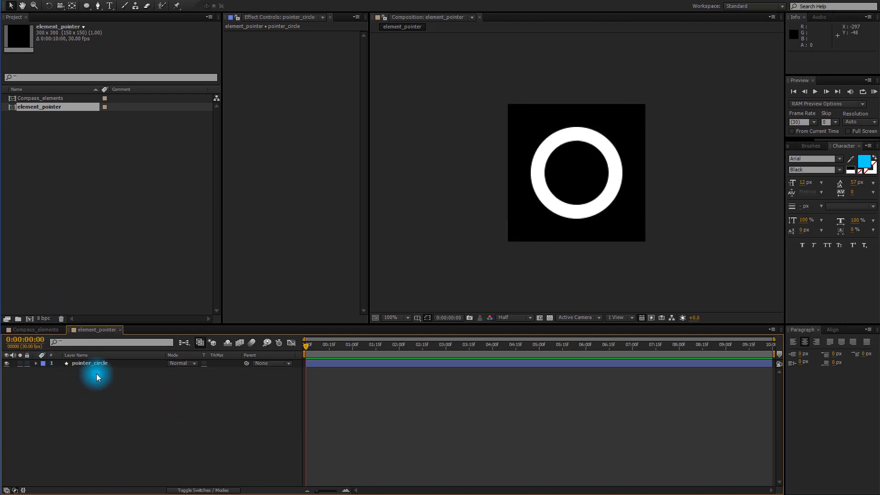
Configure the Rectangle tool with a solid white FFFFFF fill and no stroke.
drag(87, 8, 116, 13)
click(246, 6)
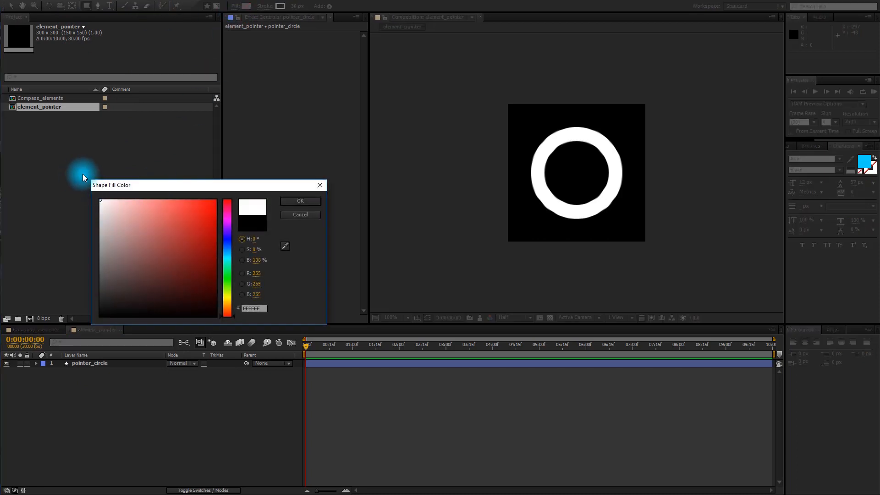
click(296, 202)
click(259, 7)
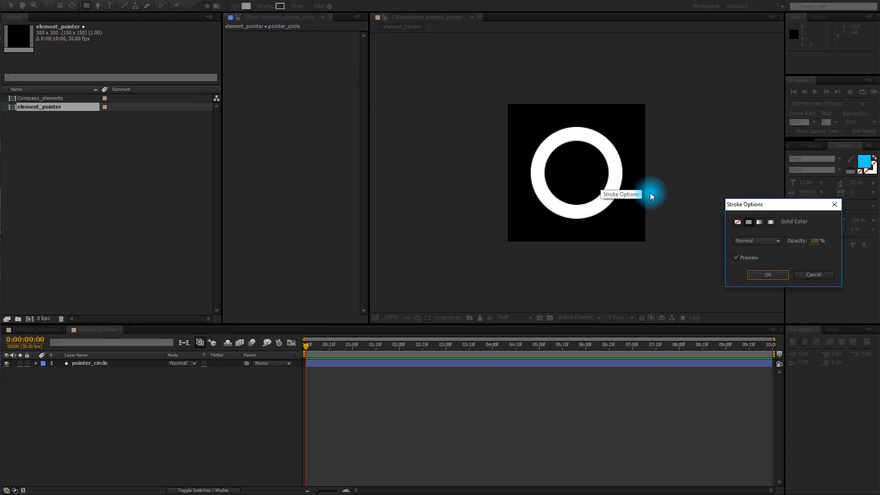
click(735, 222)
click(763, 276)
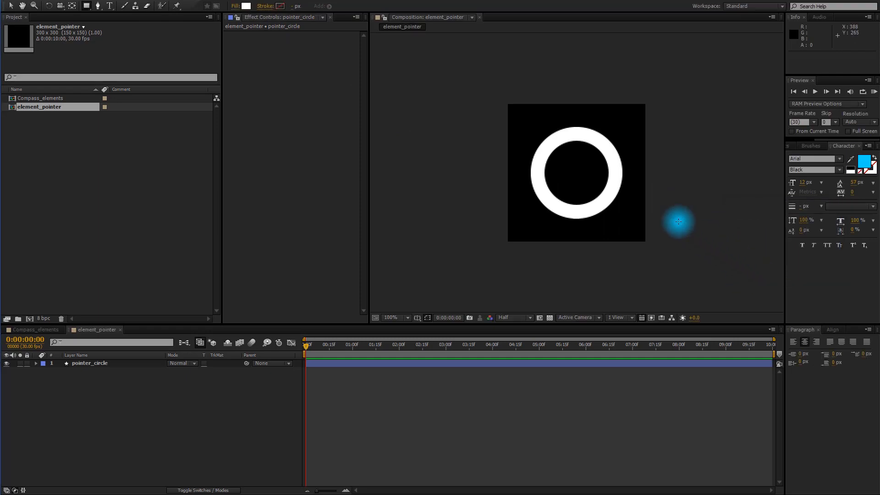
Add a rectangle shape layer to element_pointer and set its rectangle path size to 200 by 200.
double_click(86, 8)
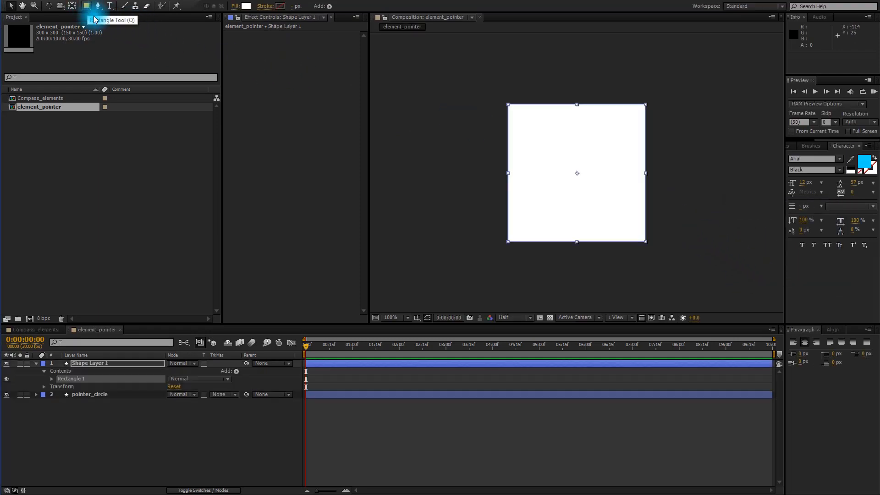
click(132, 418)
click(51, 379)
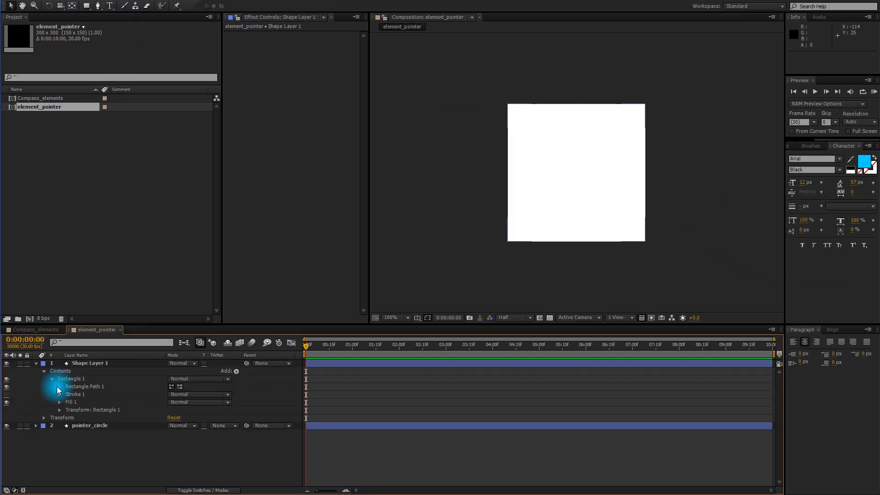
click(59, 386)
click(183, 394)
text(200)
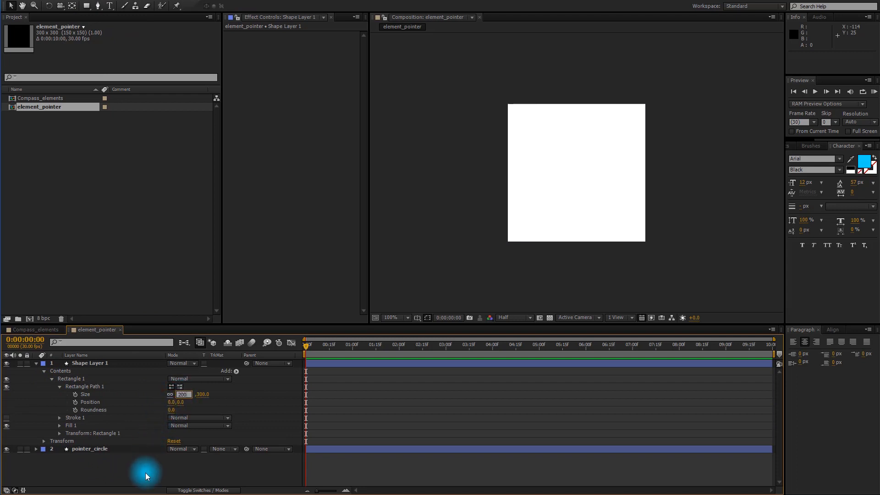
key(Return)
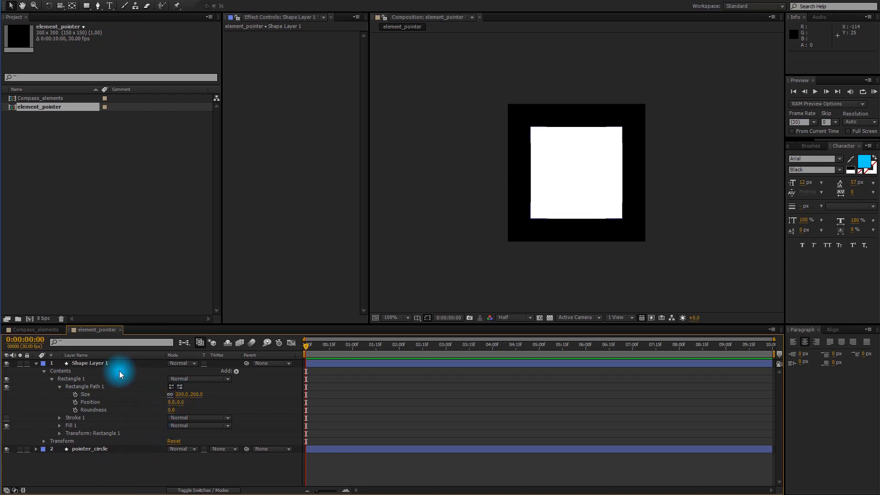
click(35, 363)
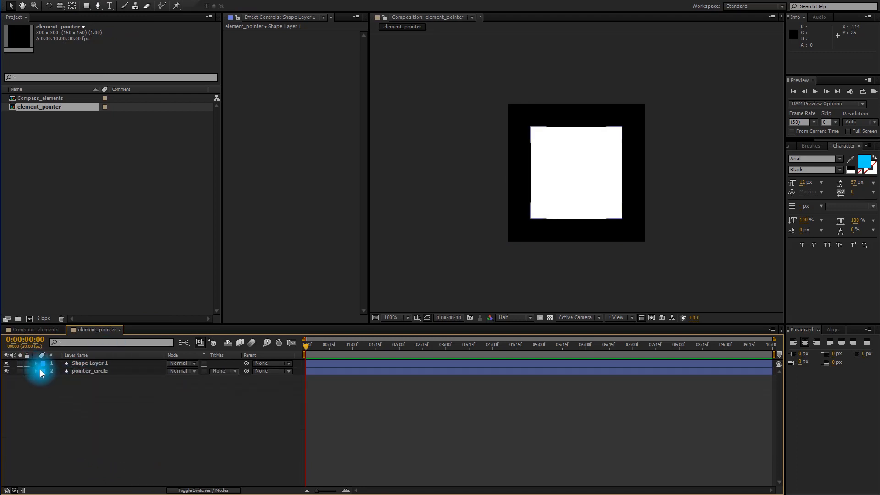
Rename the rectangle shape layer pointer_square and deselect it.
click(103, 364)
key(Return)
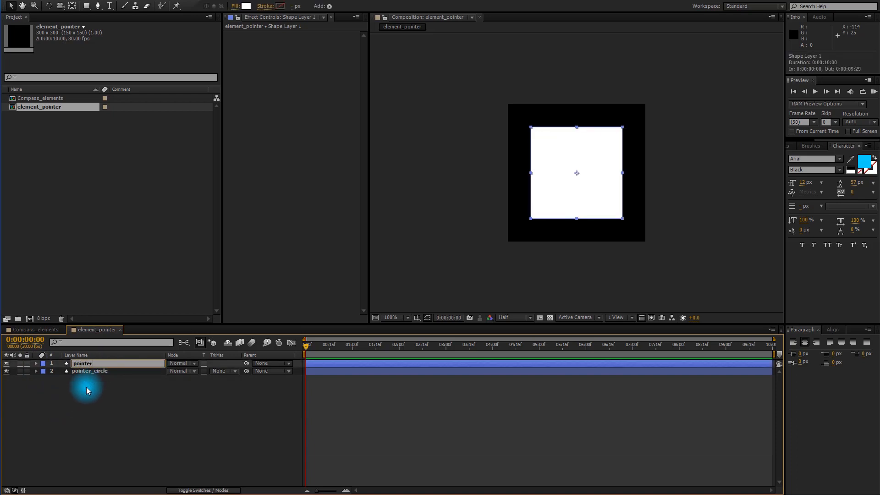
key(Return)
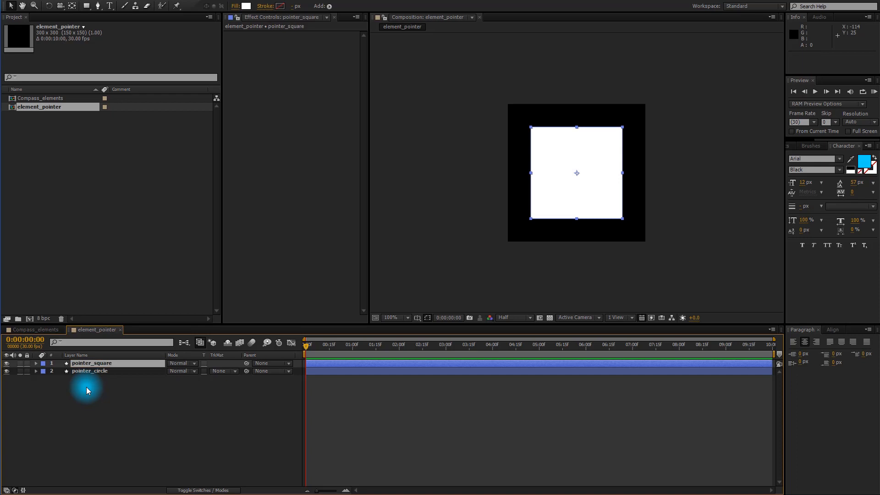
click(113, 407)
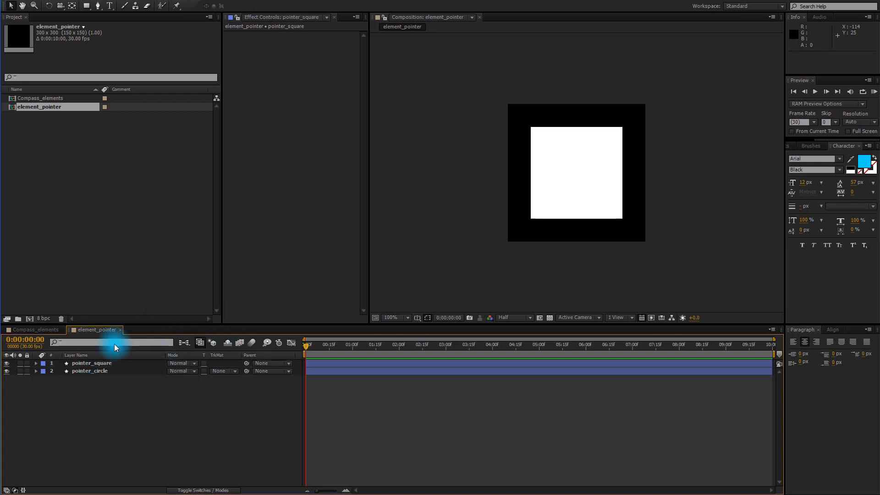
Add a white ellipse shape layer fitted to the composition and rename it pointer_square_matte.
click(87, 6)
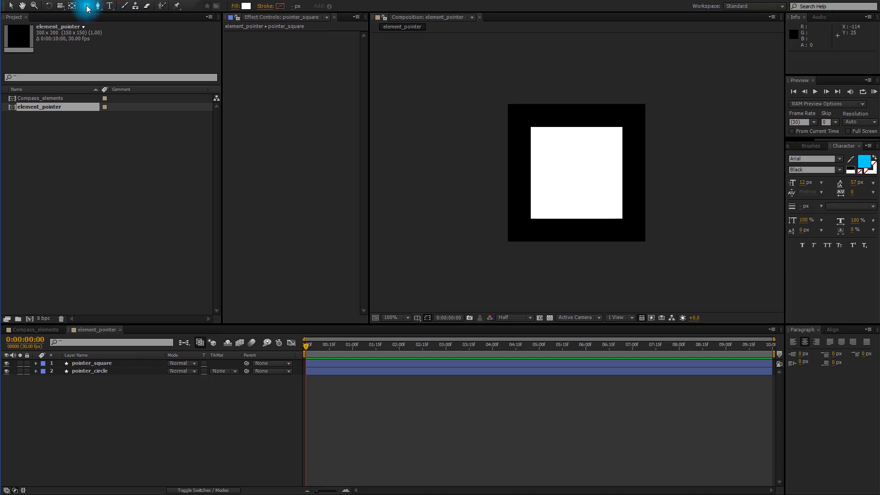
double_click(87, 7)
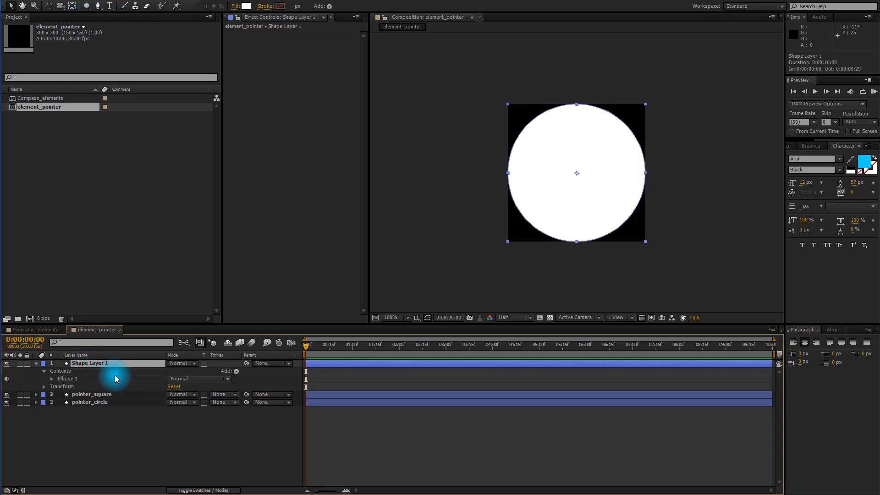
text(pointer)
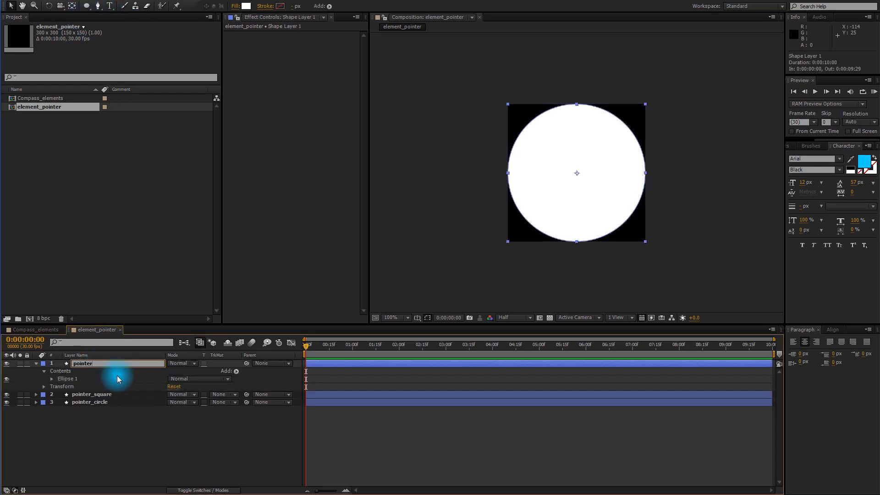
text(_square_matte)
key(Return)
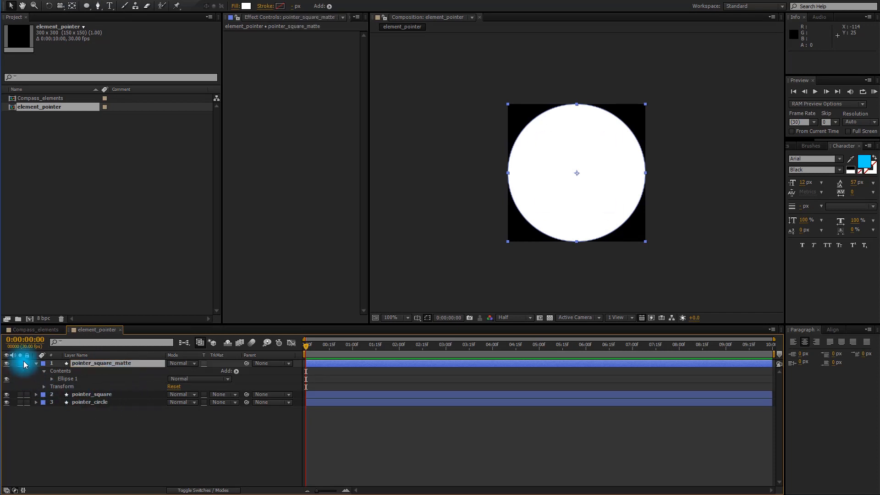
Solo pointer_square_matte and set its ellipse path size to 195 by 195.
click(52, 379)
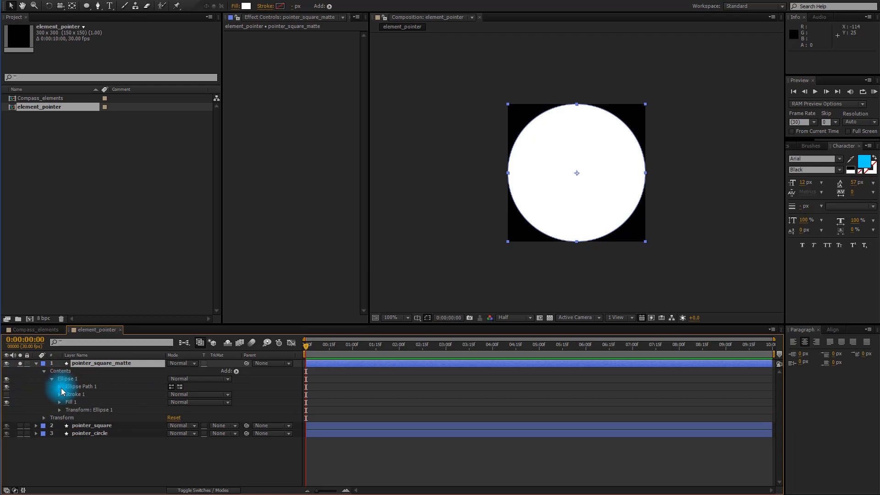
click(60, 387)
click(183, 394)
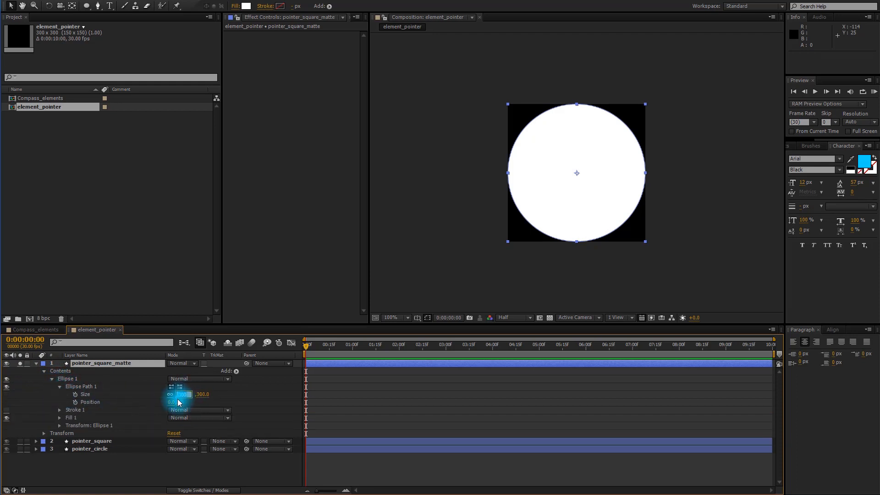
text(19)
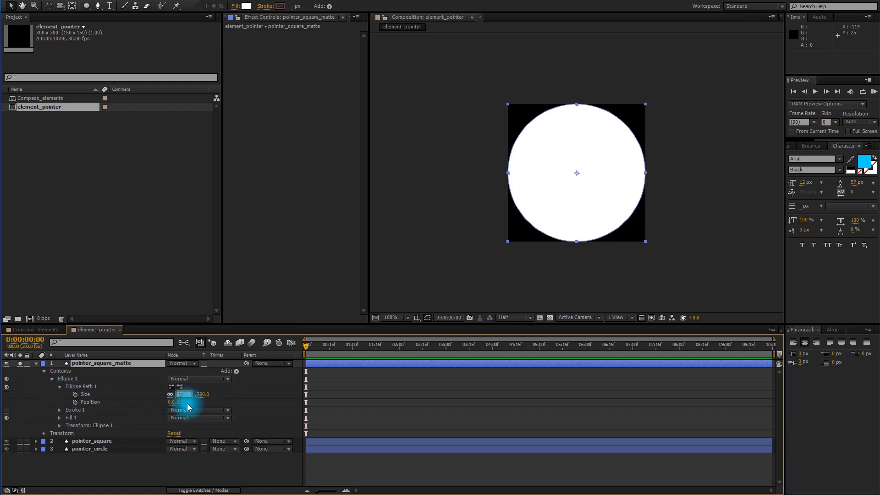
text(5)
click(132, 474)
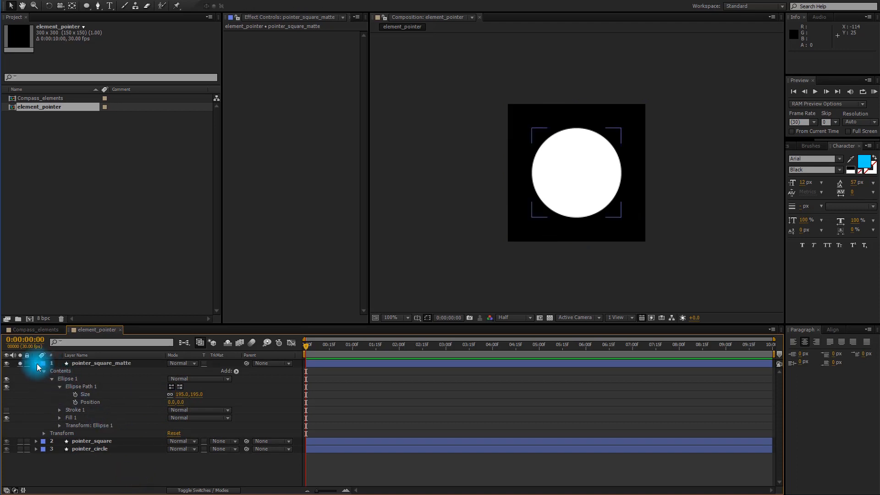
click(36, 363)
Change the fill color of pointer_square_matte to bright red and deselect the layer.
click(89, 362)
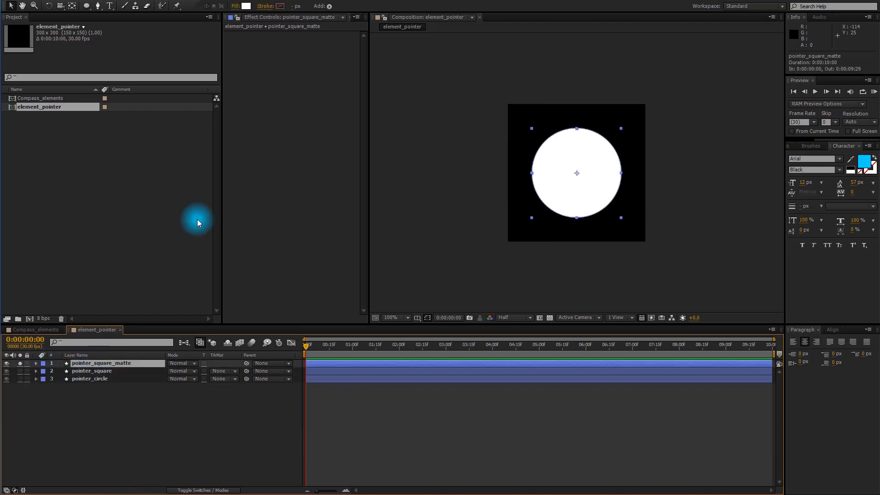
click(246, 6)
drag(161, 247, 328, 194)
click(301, 203)
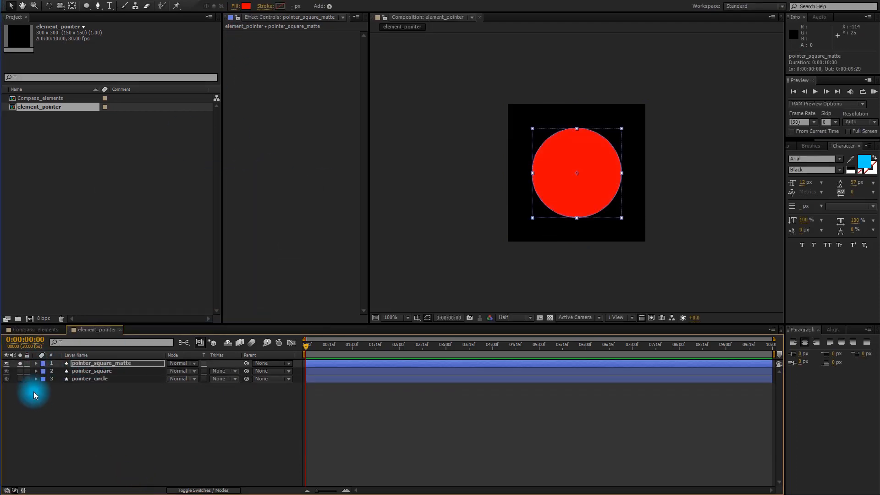
click(34, 391)
Solo pointer_square and set its track matte to Alpha Inverted Matte using pointer_square_matte.
click(20, 371)
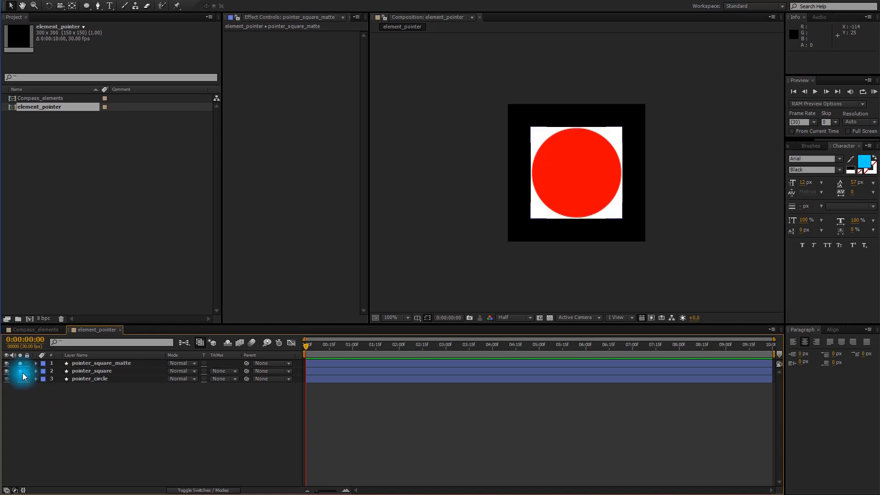
click(101, 371)
click(220, 371)
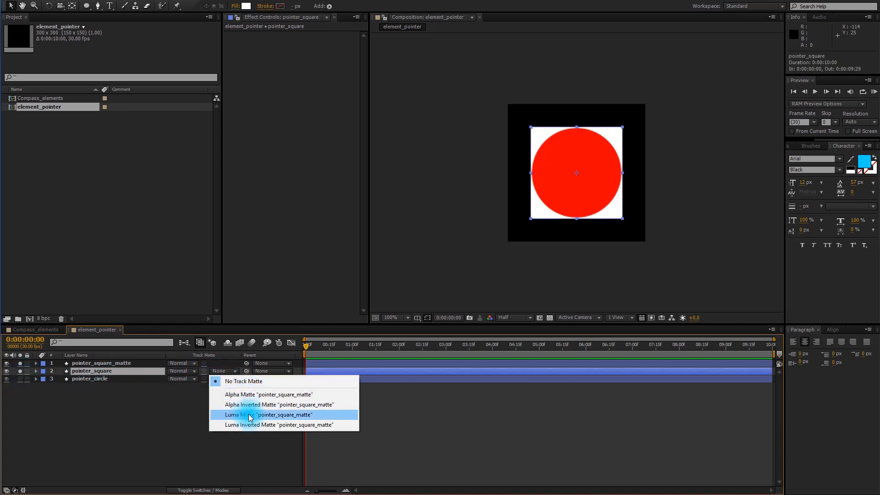
click(251, 406)
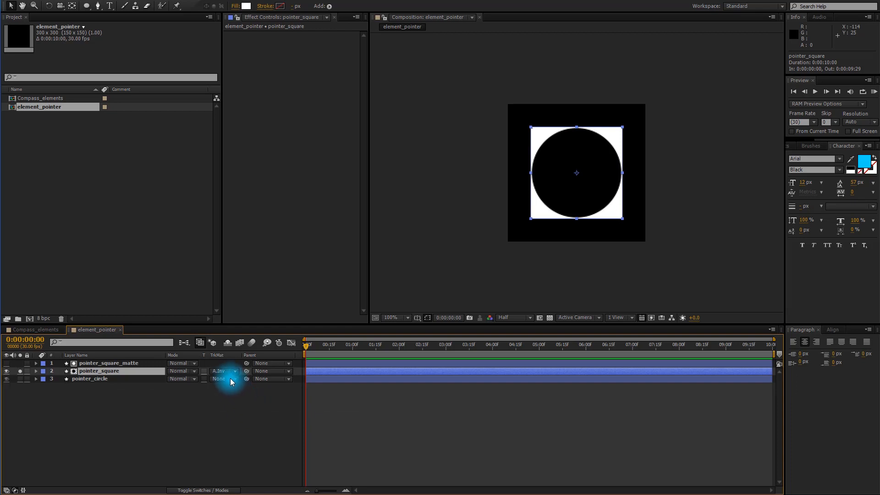
click(81, 403)
click(20, 378)
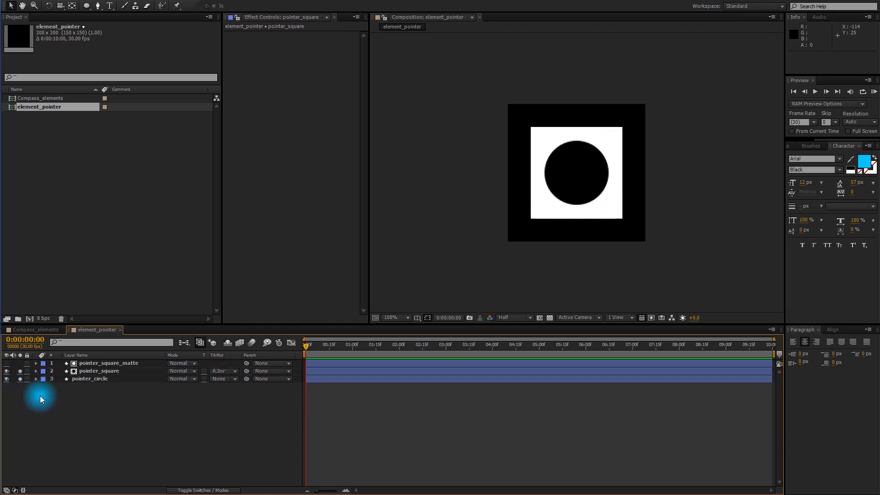
click(21, 378)
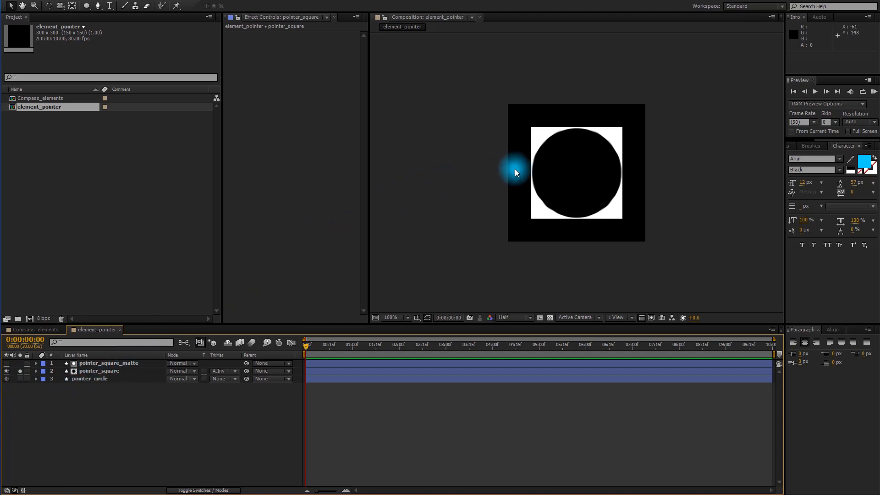
Show the title/action safe overlay and rulers, and place vertical and horizontal guides through the composition's center at 150 px.
key(apostrophe)
key(period)
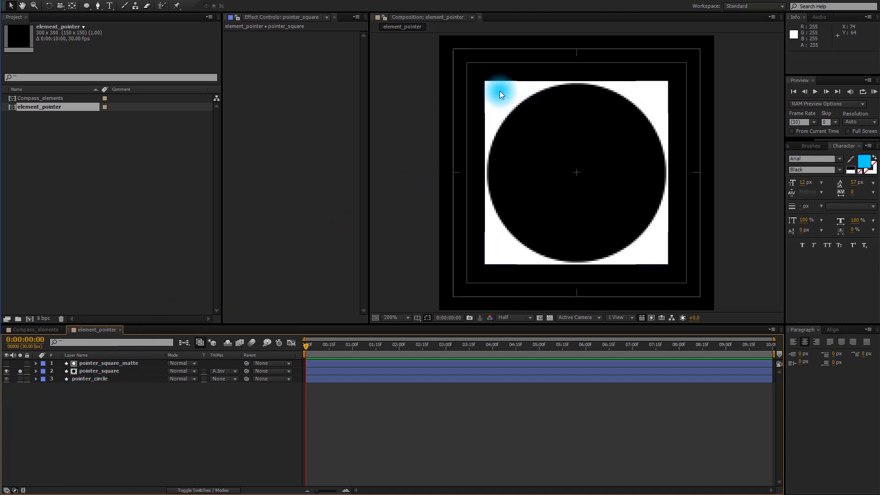
key(period)
key(comma)
key(period)
key(period)
key(period)
key(period)
key(period)
key(period)
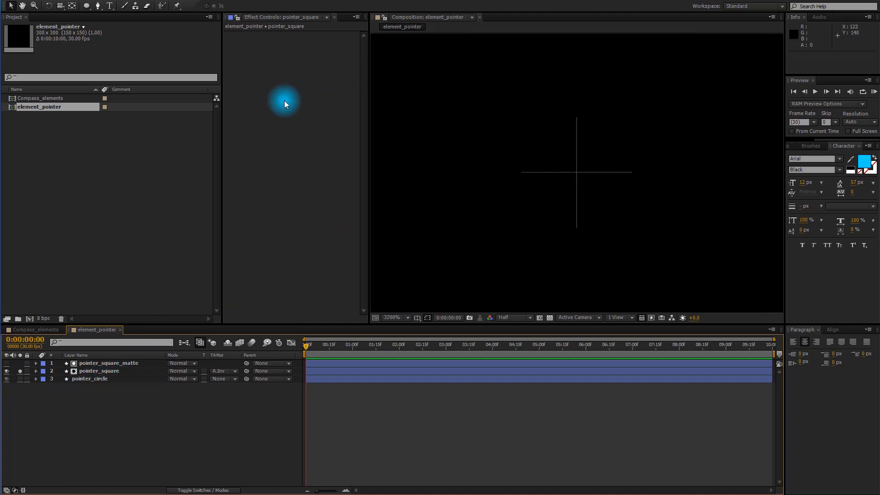
key(ctrl+r)
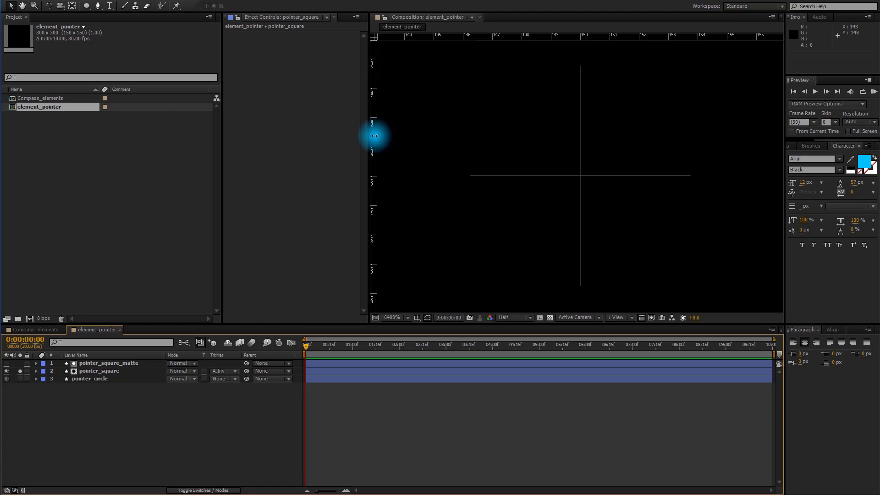
drag(374, 135, 580, 180)
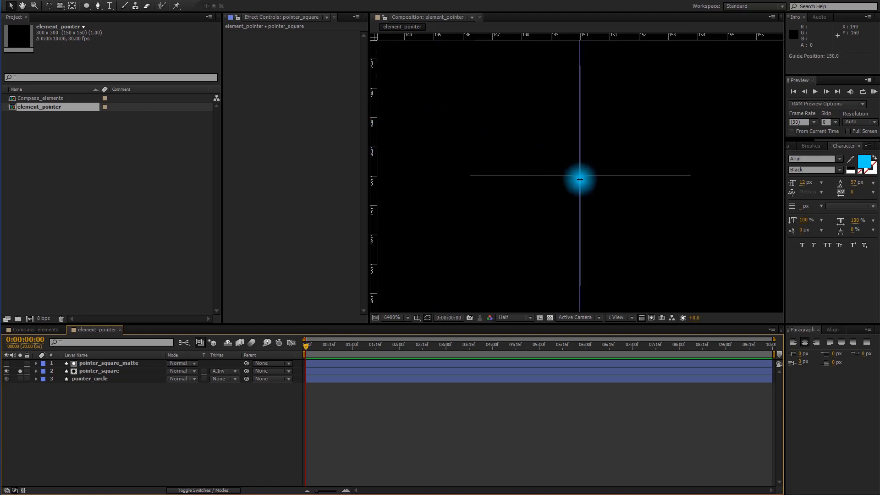
drag(600, 35, 592, 177)
click(606, 166)
scroll(606, 166, down, 4)
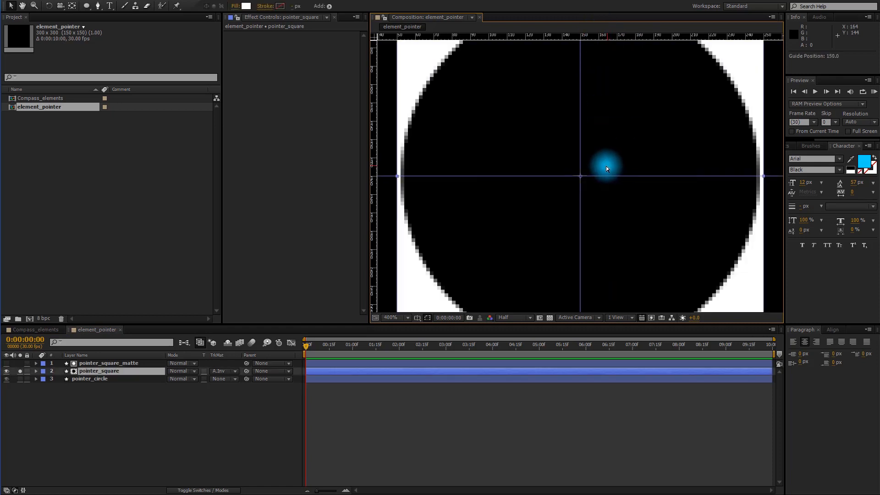
Draw a closed six-point Pen mask on pointer_square enclosing everything except its upper-right quadrant.
scroll(607, 166, down, 1)
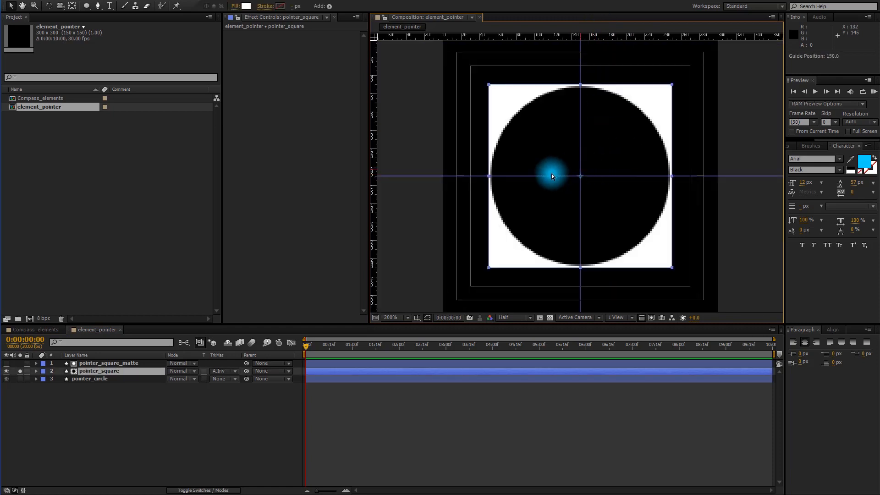
click(97, 7)
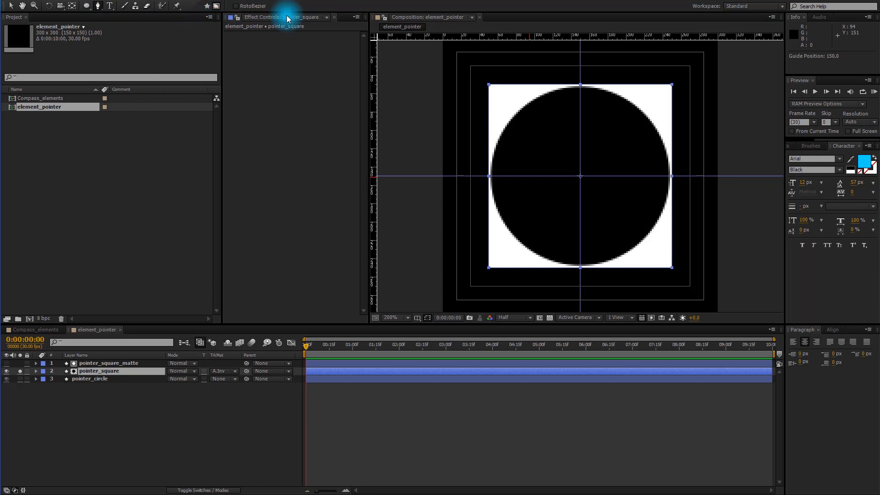
click(571, 71)
click(573, 185)
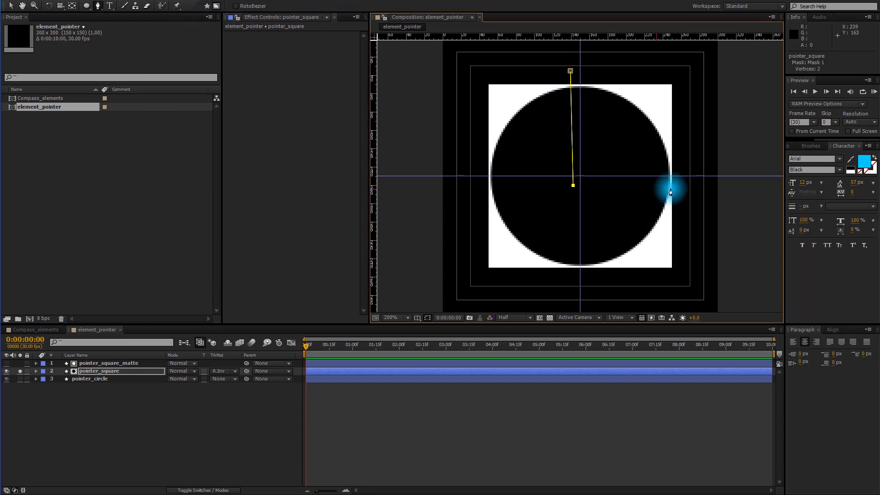
click(685, 186)
click(678, 275)
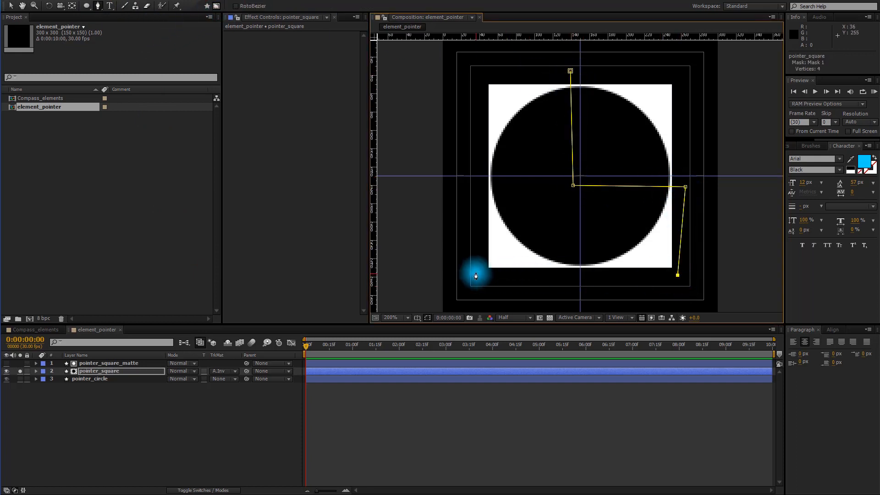
click(476, 272)
click(476, 69)
click(570, 71)
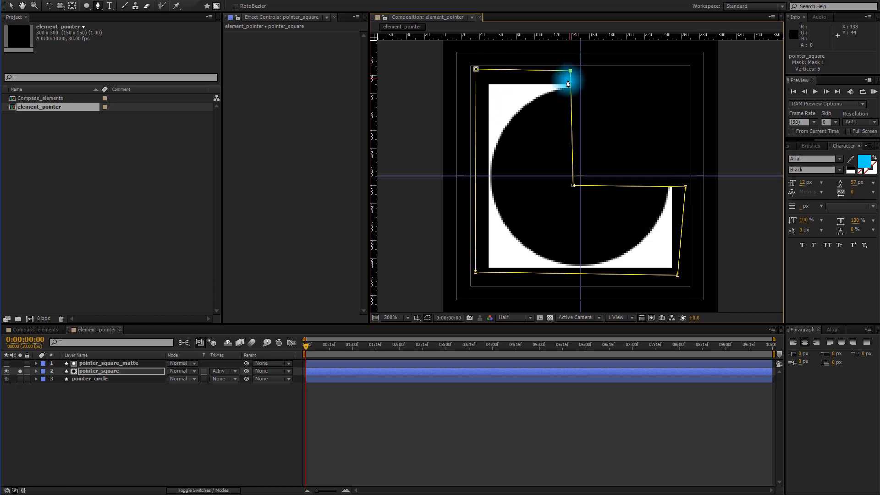
Align the mask's inner corner and its two arm ends to the center guides, and straighten the lower-right corner.
key(v)
drag(570, 71, 580, 69)
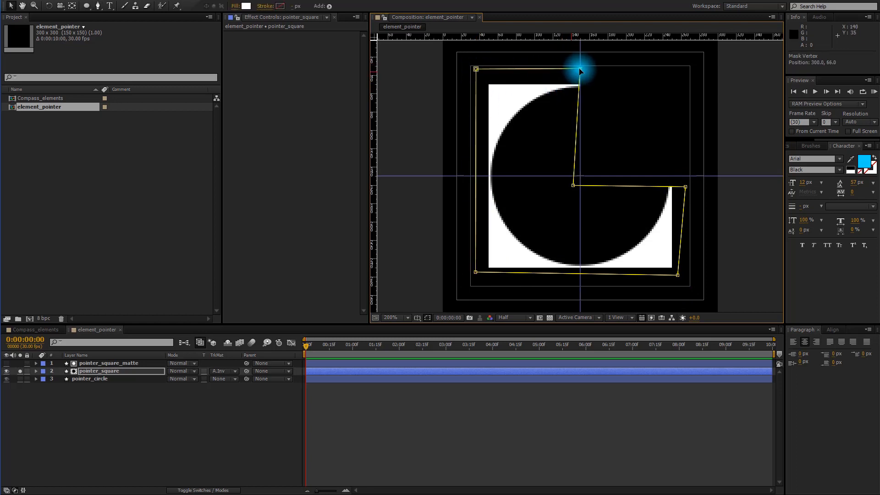
drag(573, 185, 580, 176)
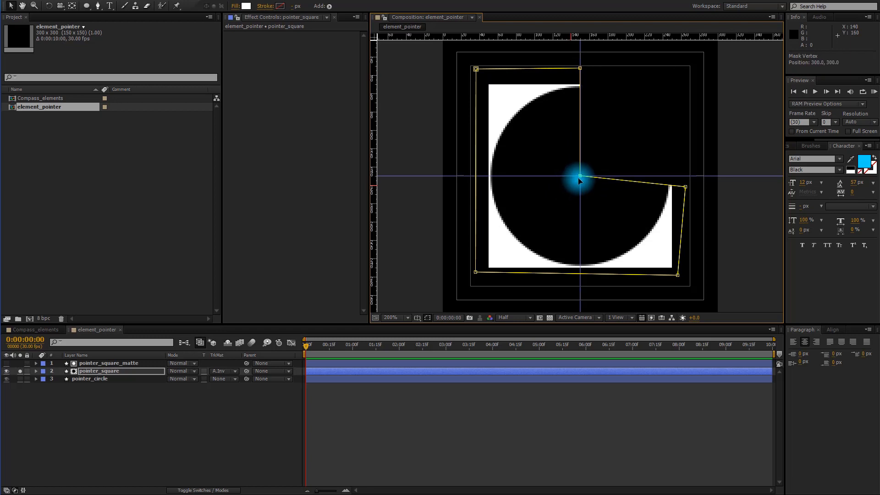
drag(686, 187, 688, 176)
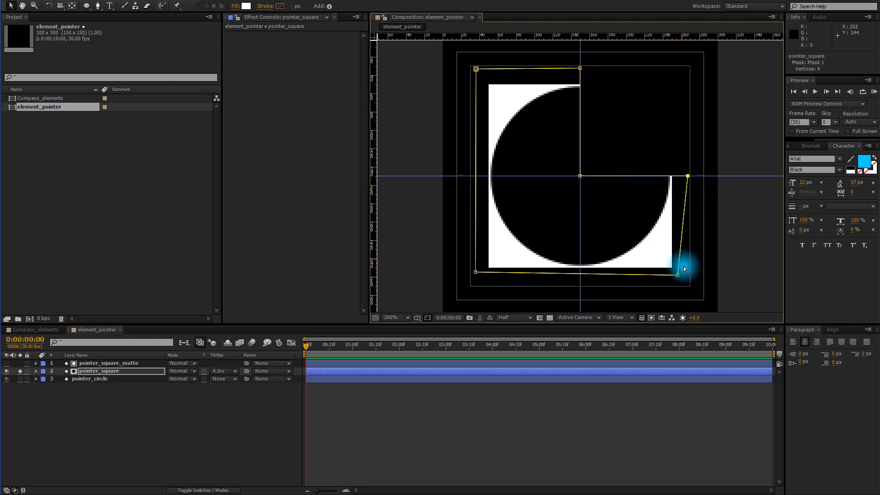
drag(678, 272, 687, 270)
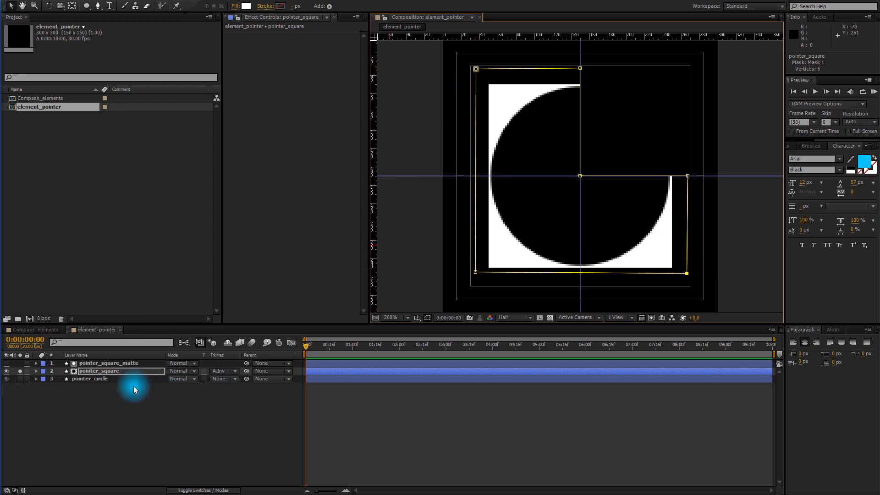
Set the mode of Mask 1 on pointer_square to Subtract and collapse the layer's properties.
key(m)
click(180, 379)
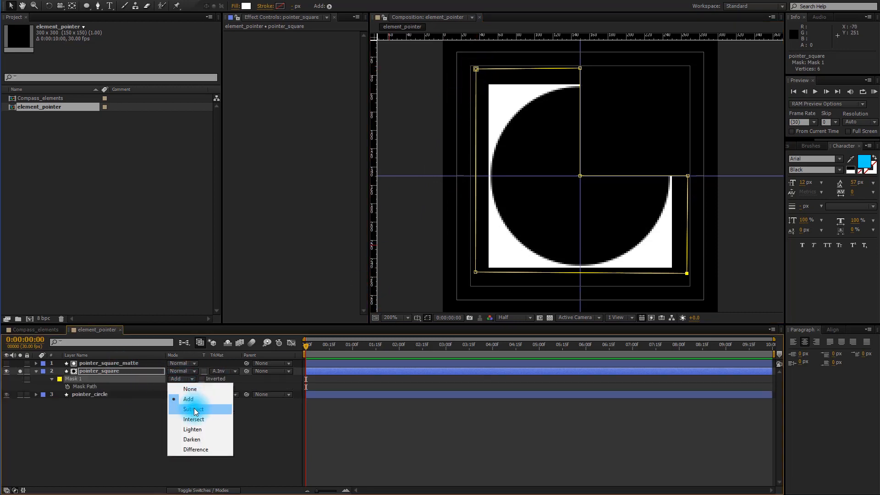
click(195, 409)
click(128, 432)
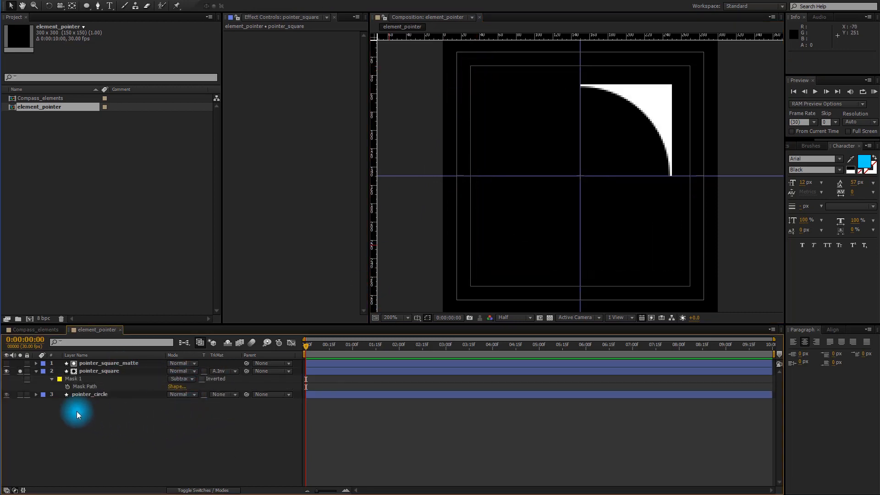
click(36, 371)
Solo pointer_circle together with pointer_square and hide the title/action safe overlay.
click(20, 378)
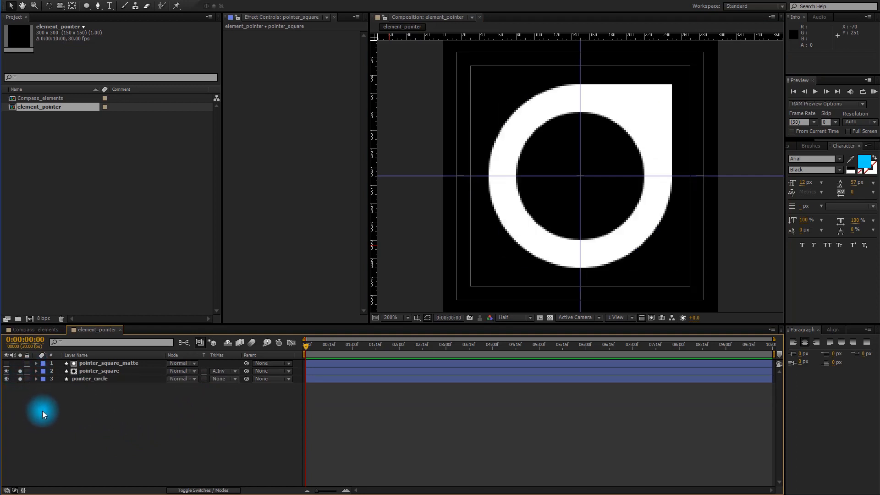
key(apostrophe)
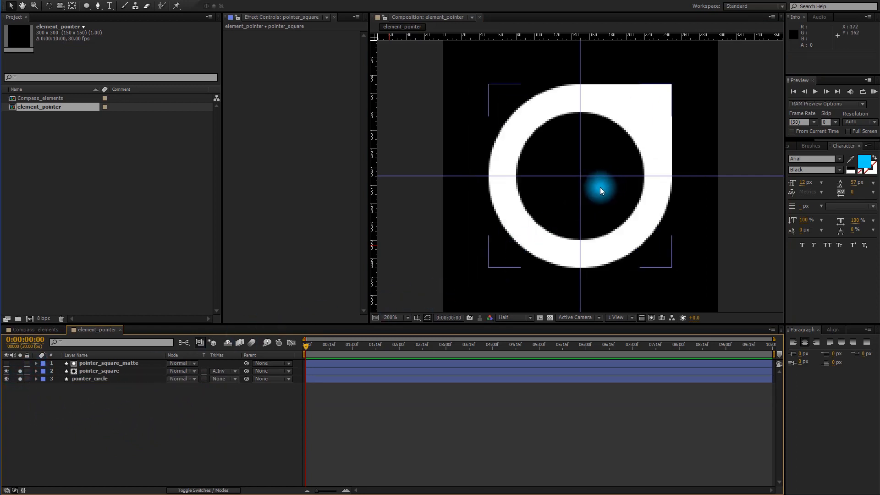
key(comma)
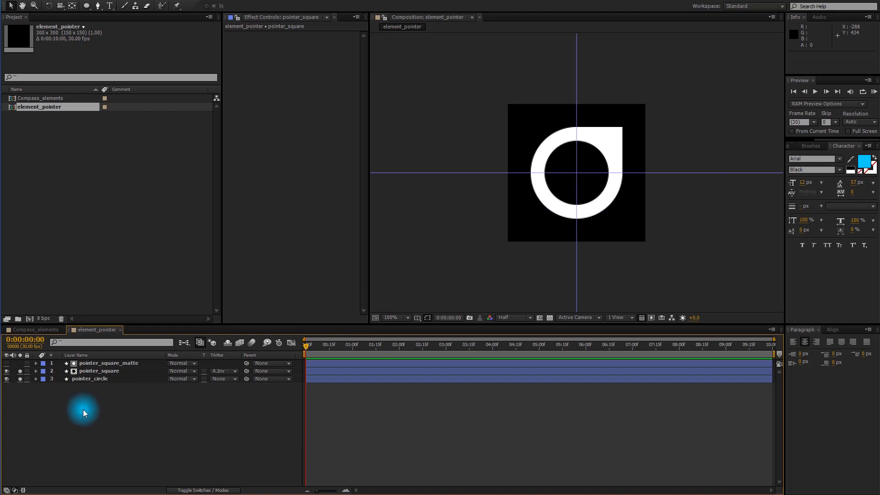
Parent pointer_square to pointer_circle and set the rotation of pointer_circle to -45°.
click(156, 373)
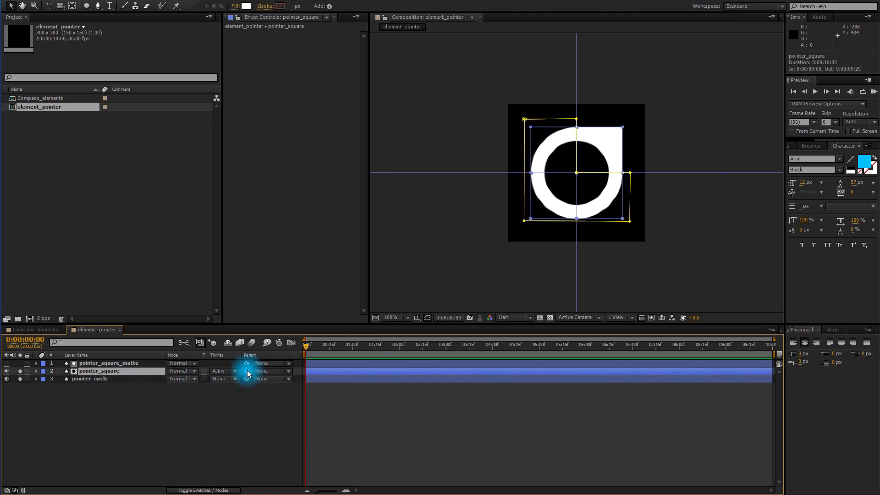
drag(247, 373, 120, 381)
click(122, 382)
key(r)
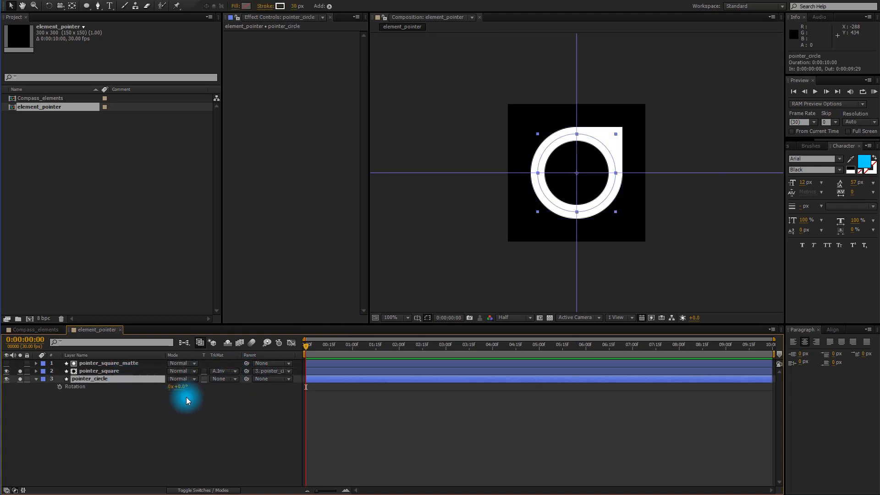
drag(180, 387, 164, 391)
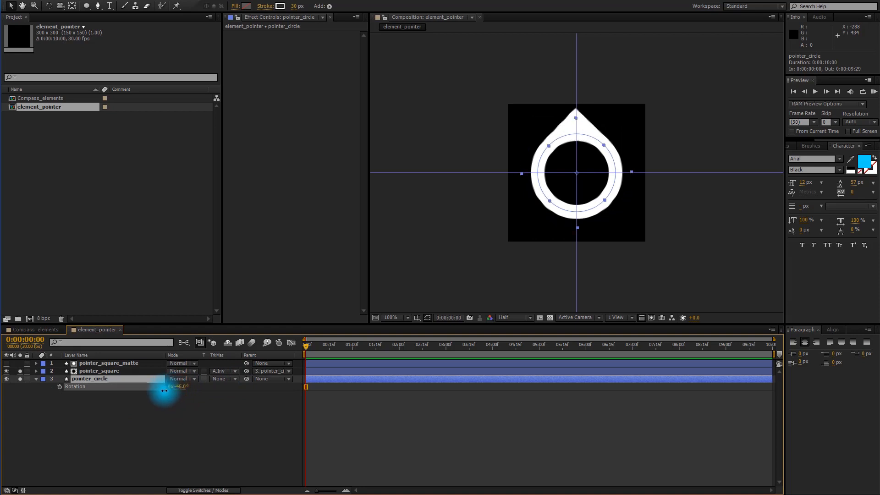
click(181, 396)
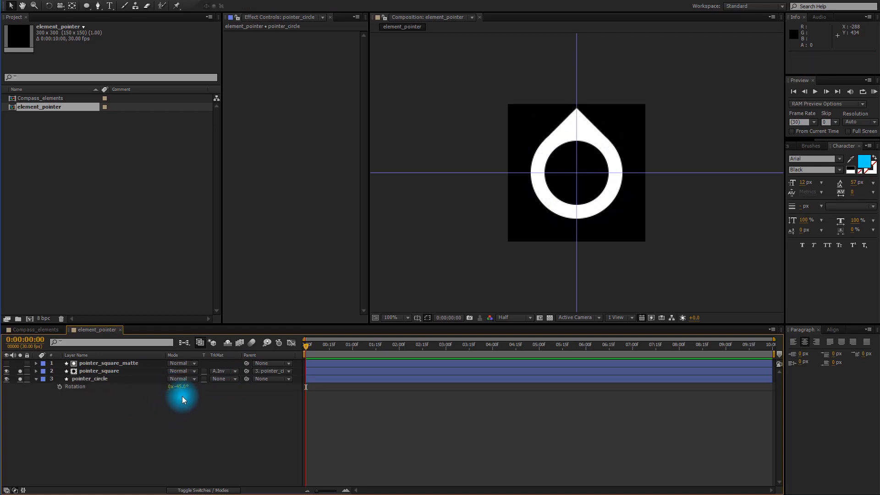
click(35, 380)
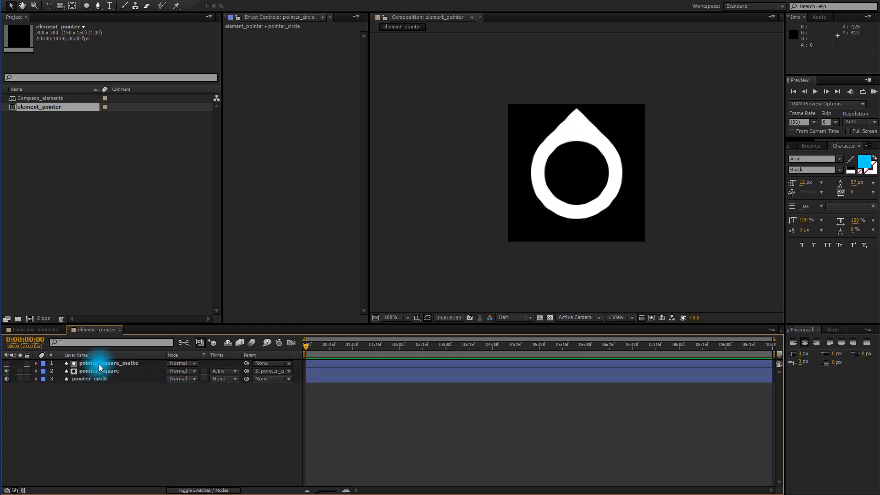
Return to the Compass_elements composition and create a new composition named element_degrees_world_sides.
click(36, 330)
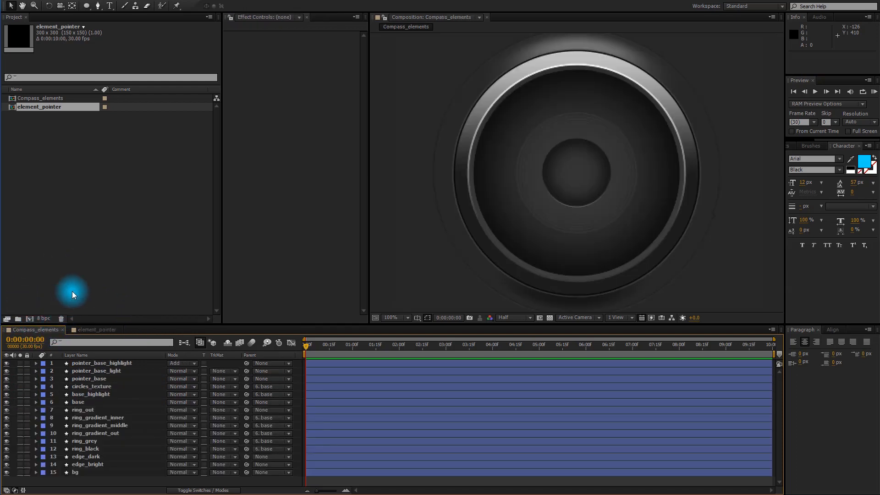
click(105, 211)
click(59, 1)
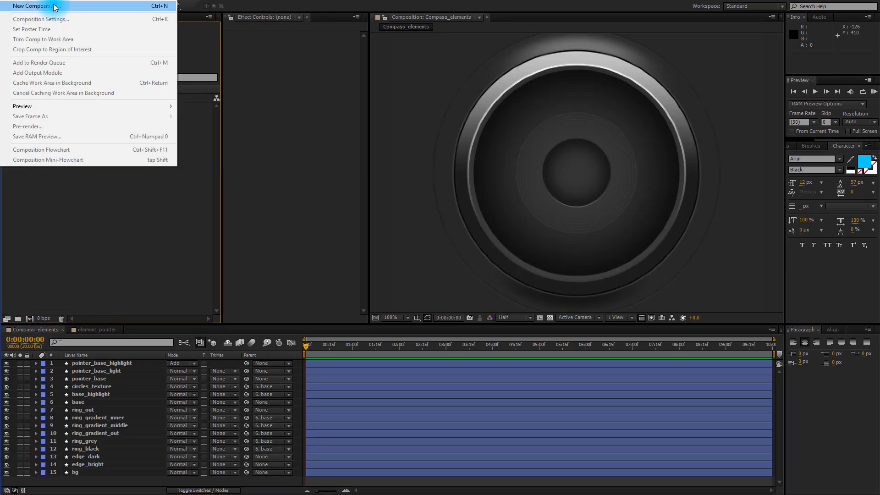
click(57, 6)
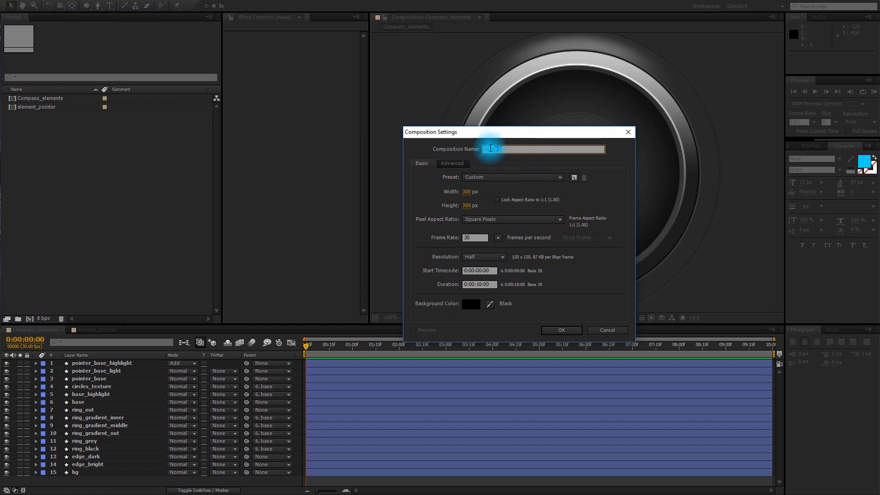
text(element_deg)
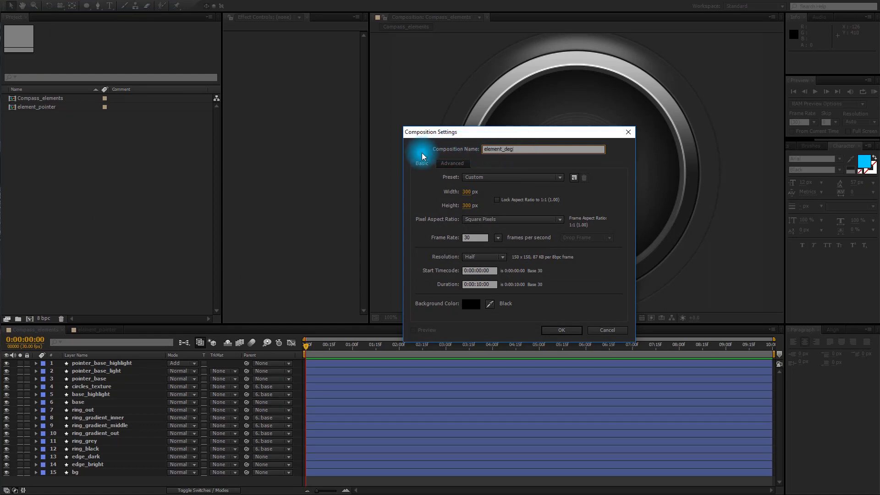
text(rees_world_sides)
key(Return)
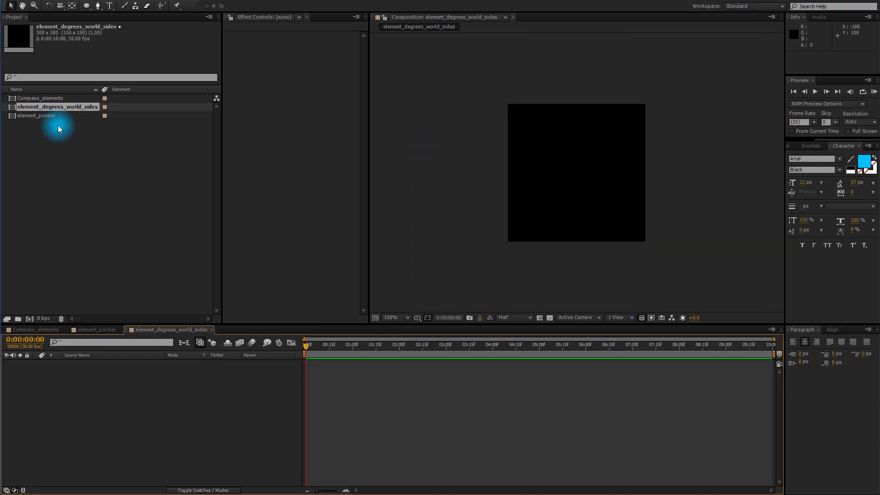
Change the element_degrees_world_sides composition size to 800 by 800 px.
click(56, 1)
click(59, 19)
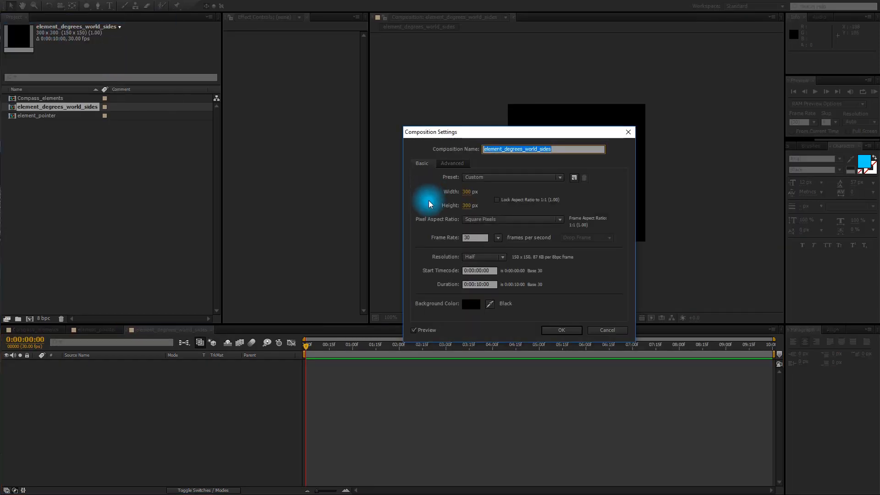
click(465, 191)
text(80)
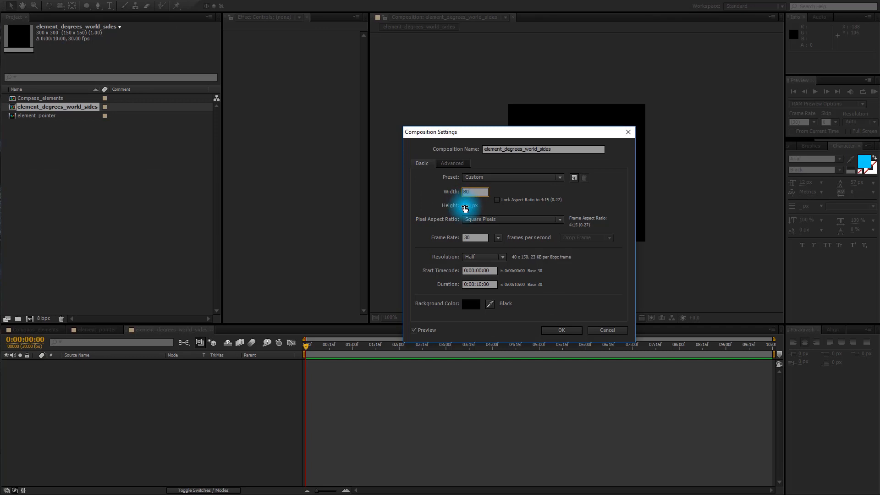
text(0)
click(465, 206)
text(800)
click(562, 330)
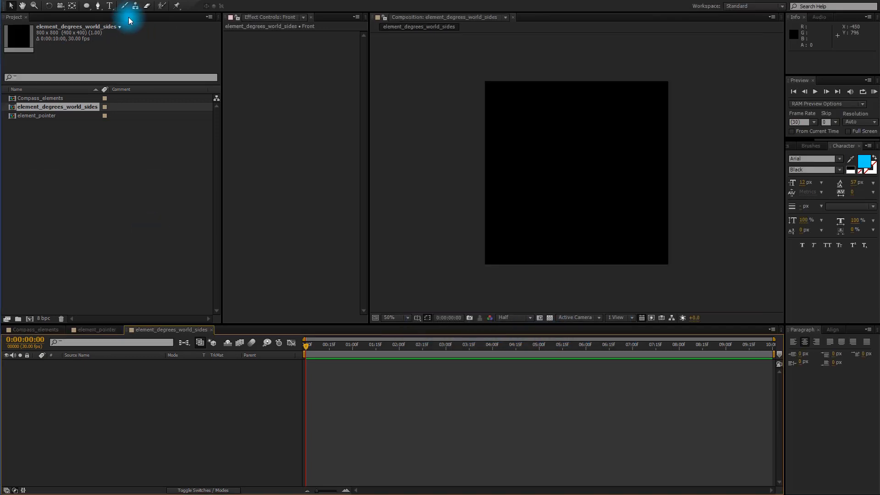
Create a full-frame red rectangle shape layer and rename it degree_small.
drag(86, 6, 119, 11)
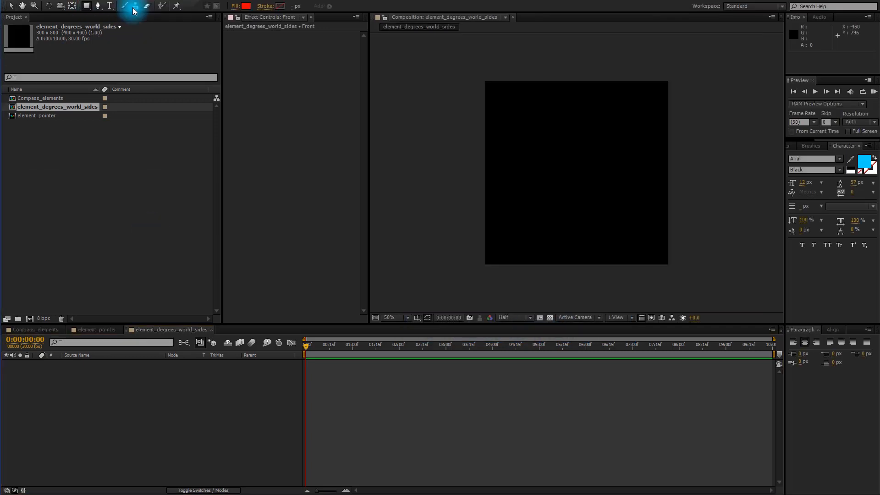
double_click(86, 6)
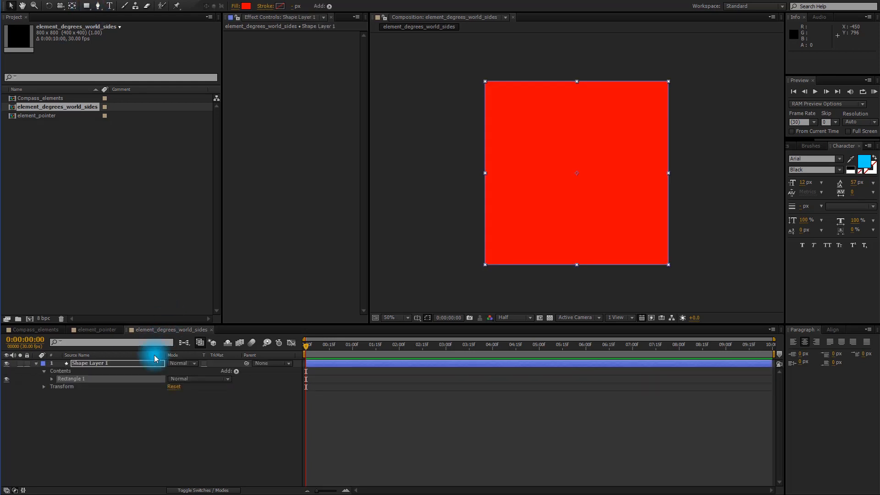
click(115, 362)
key(Return)
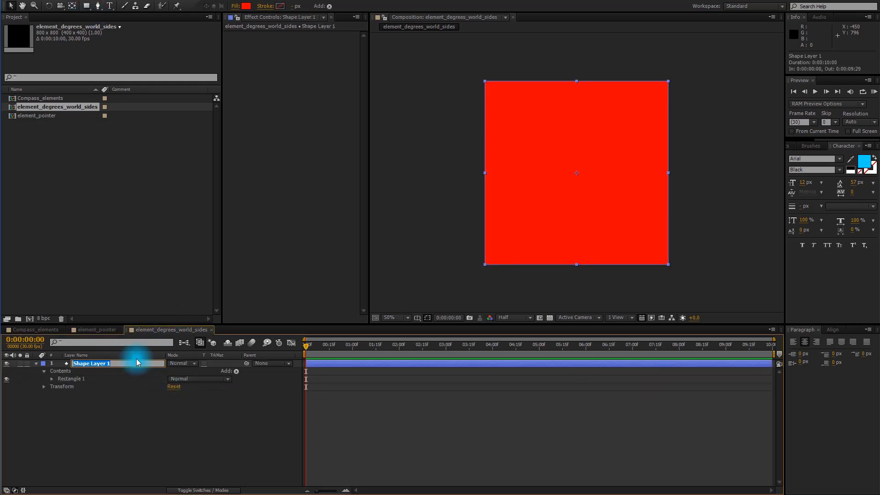
text(degree_sm)
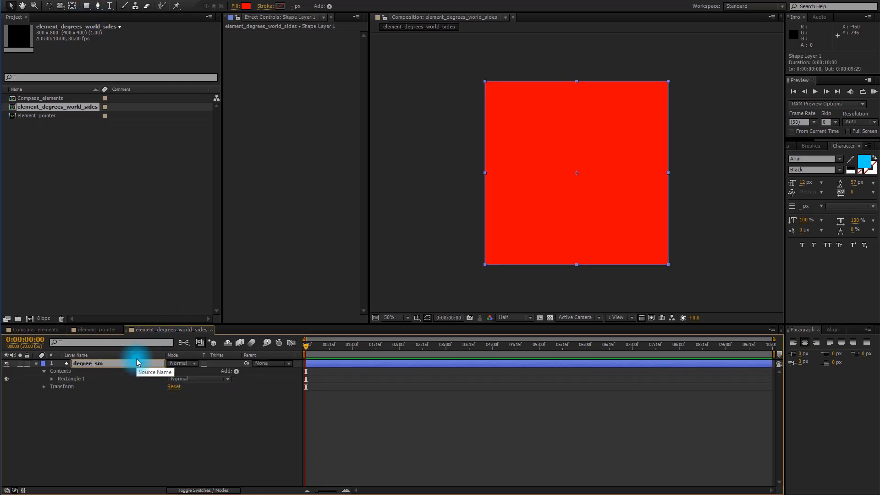
text(all)
key(Return)
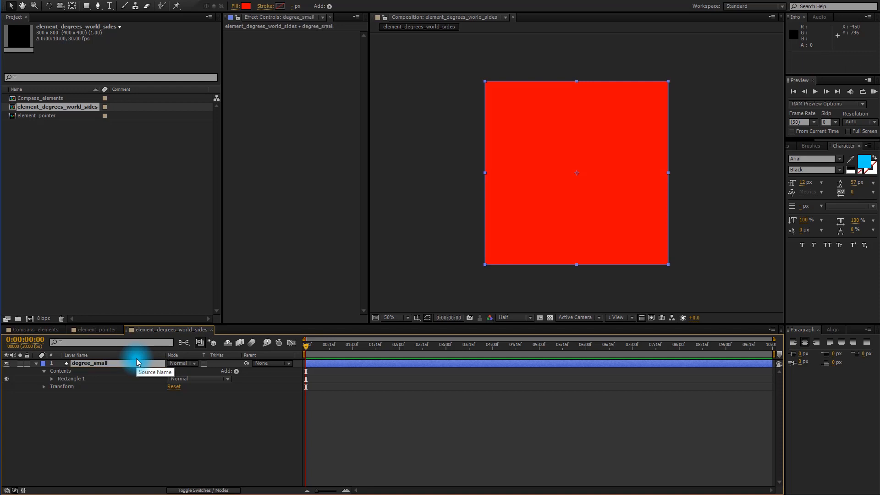
Set the size of the rectangle path in degree_small to 1 by 6 with unlinked proportions.
click(49, 381)
click(52, 379)
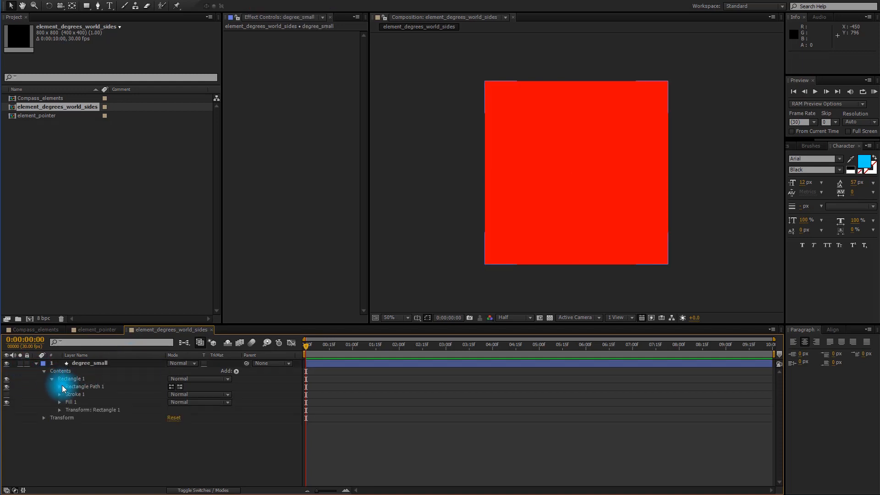
click(60, 387)
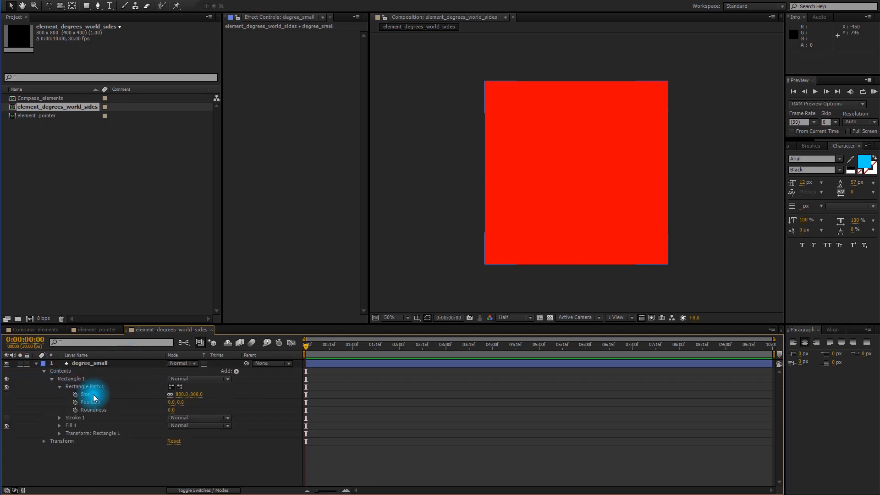
click(190, 395)
text(1)
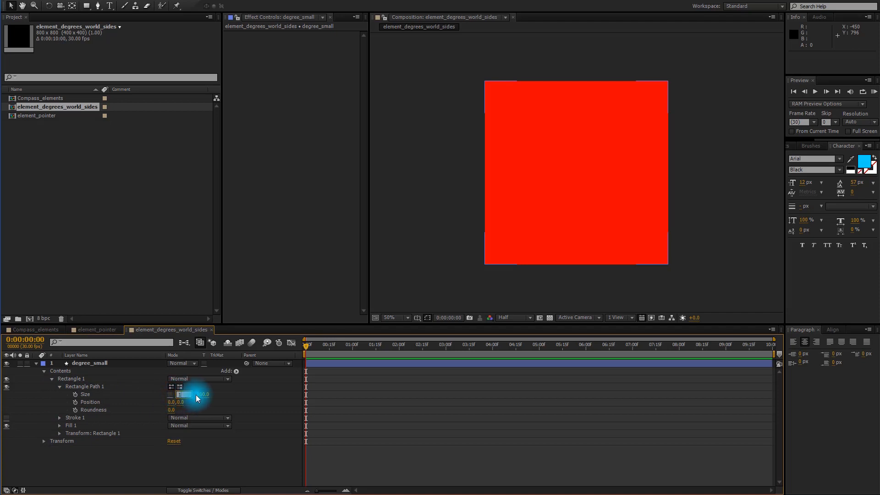
key(Tab)
text(6)
key(Return)
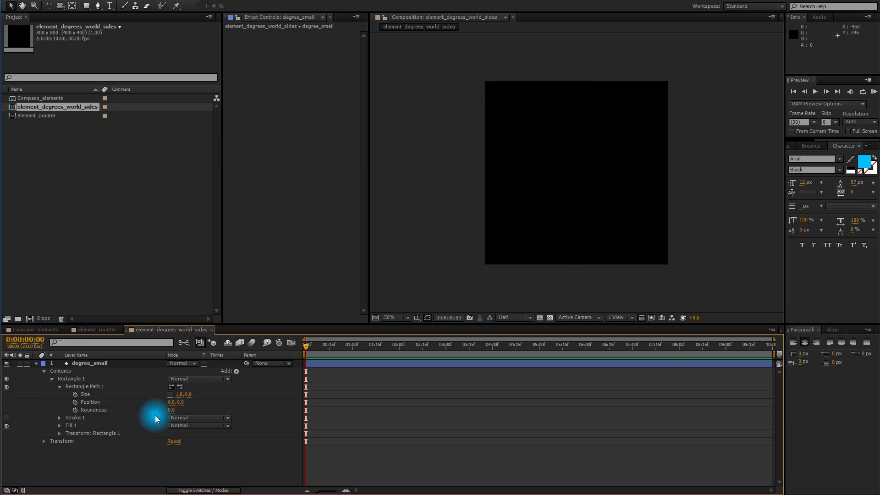
Display the composition at 100% magnification and full resolution.
key(slash)
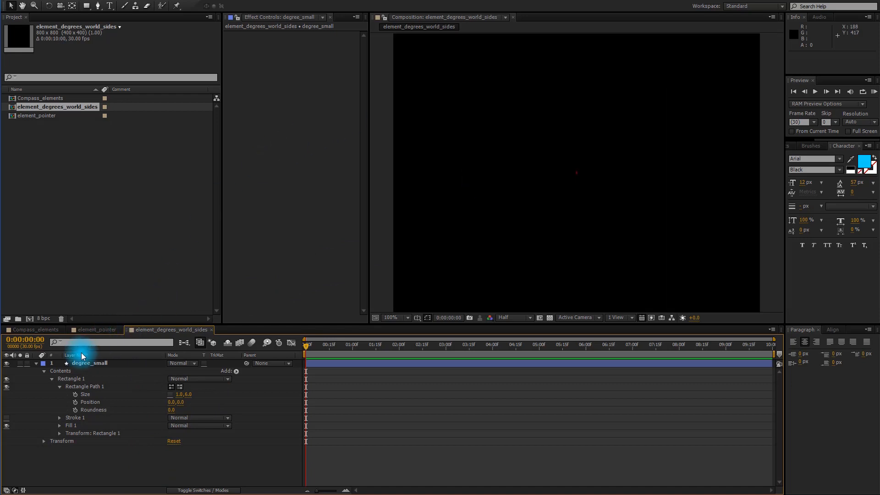
click(514, 318)
click(521, 340)
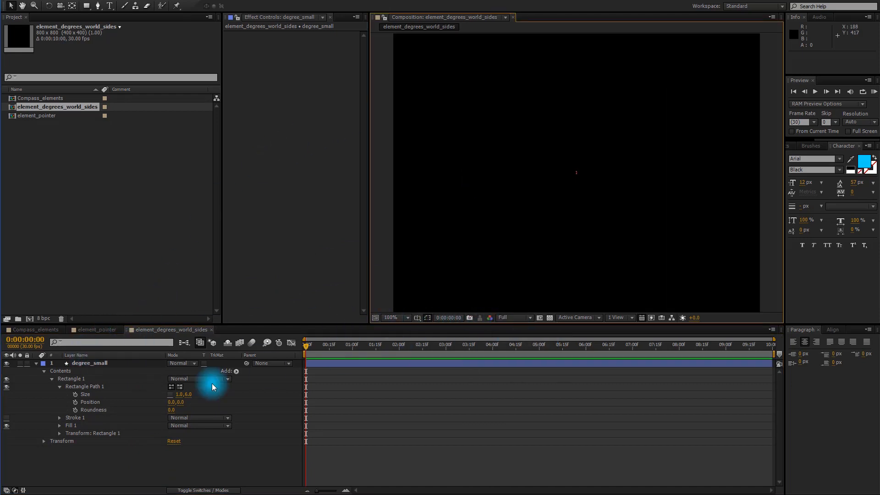
Change the fill color of degree_small to white (FFFFFF).
click(95, 364)
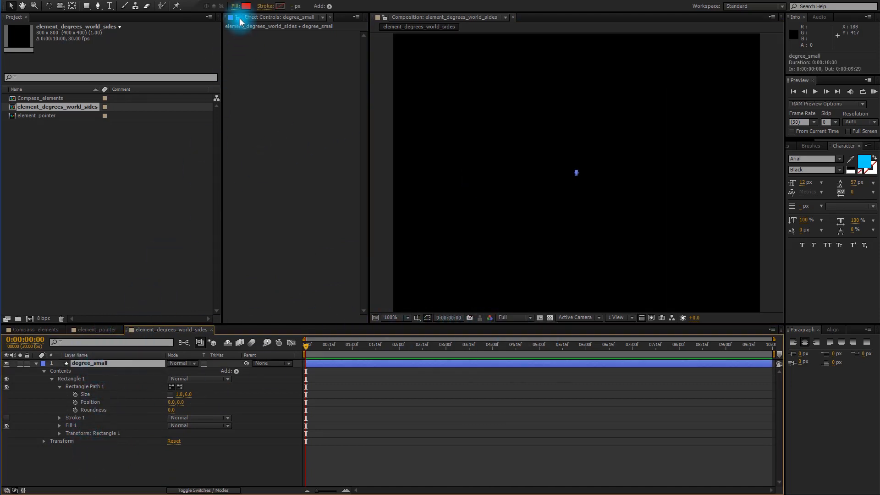
click(243, 6)
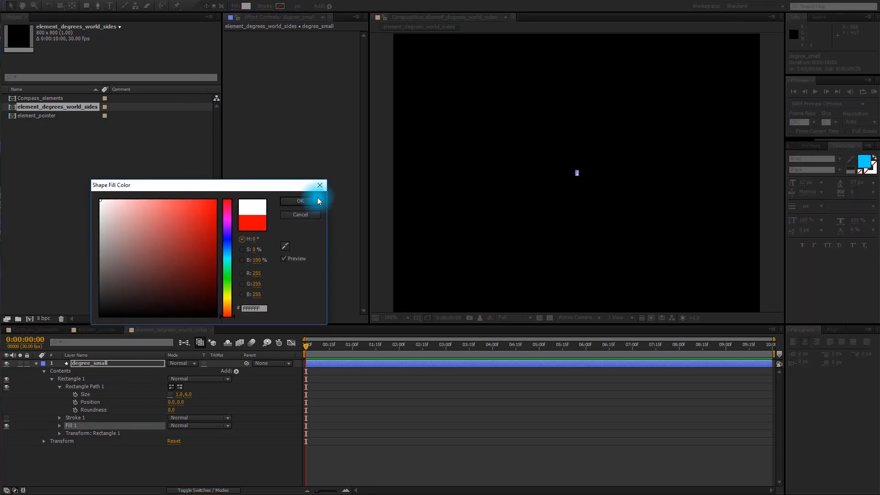
click(314, 200)
click(93, 455)
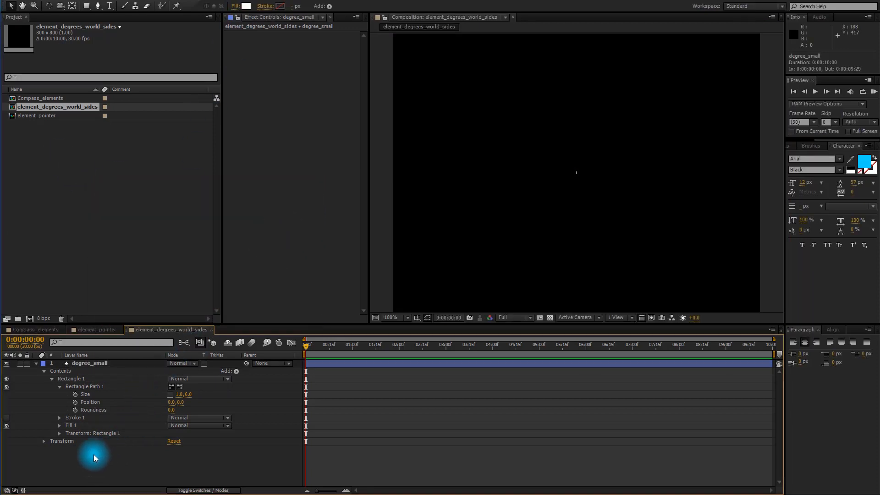
Set the vertical anchor point of the Rectangle 1 transform to 180.
click(59, 434)
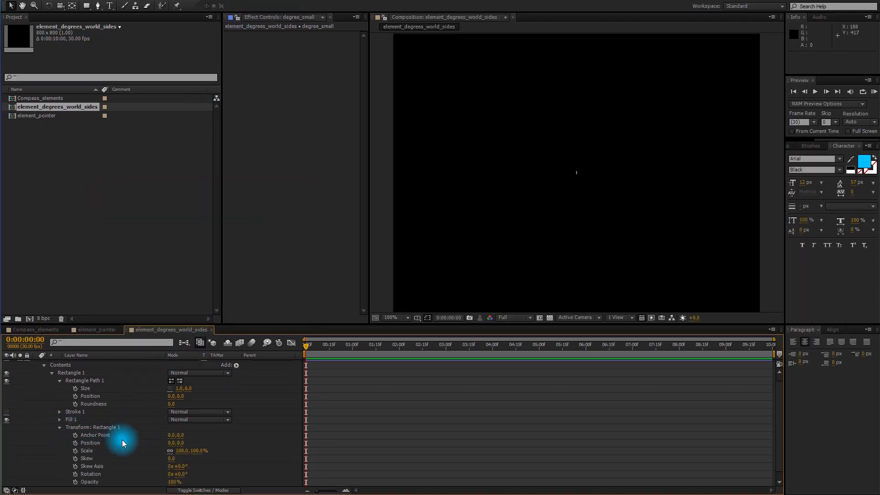
click(181, 435)
text(180)
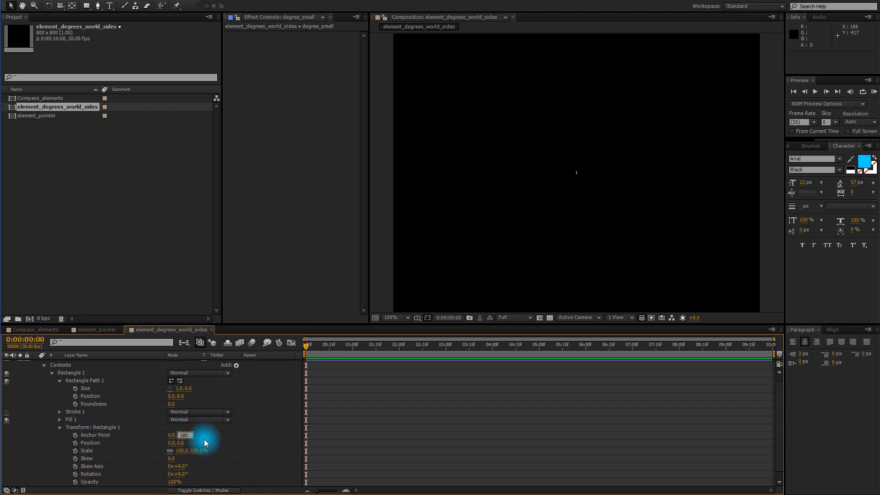
key(Return)
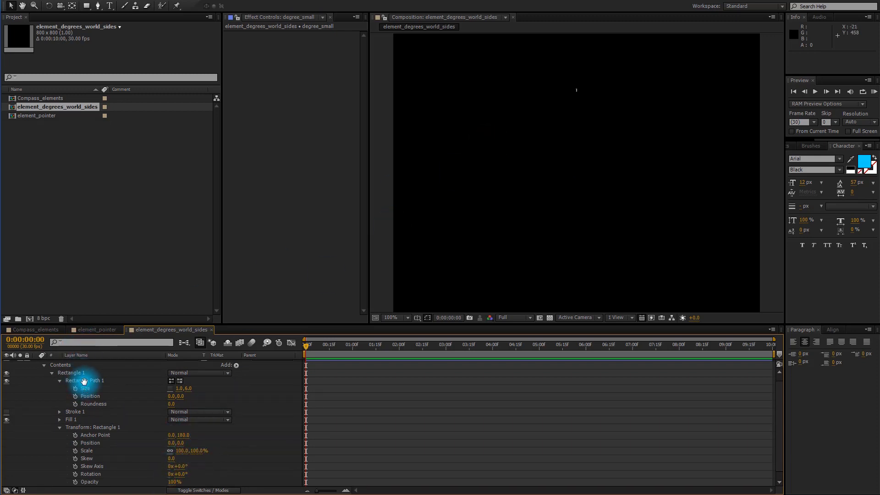
Add a Repeater to degree_small and set its number of copies to 120.
scroll(84, 379, up, 1)
click(236, 371)
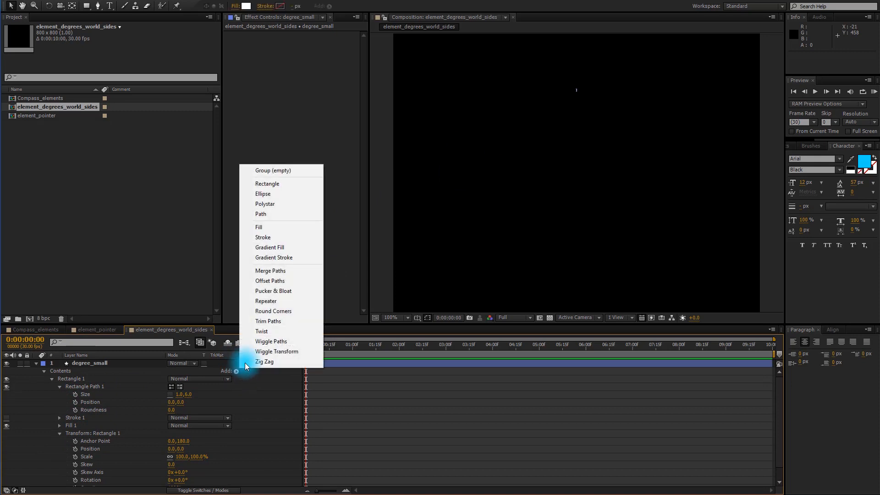
click(265, 300)
click(53, 482)
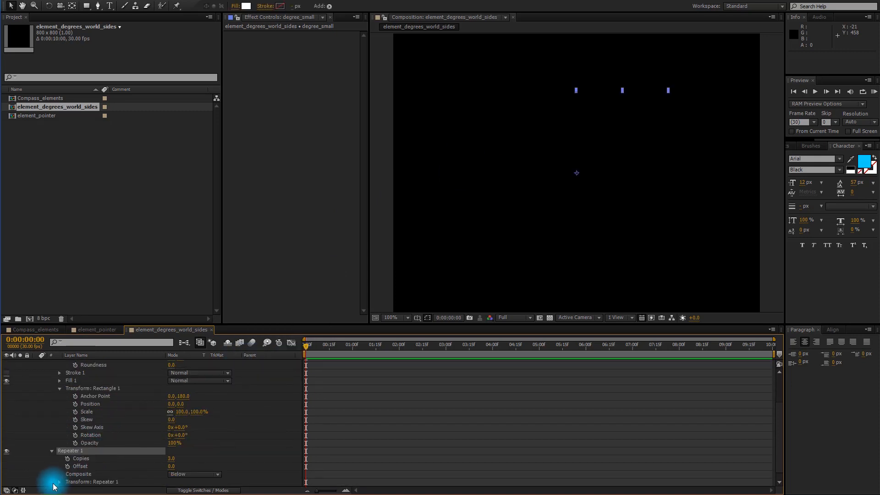
click(176, 459)
text(120)
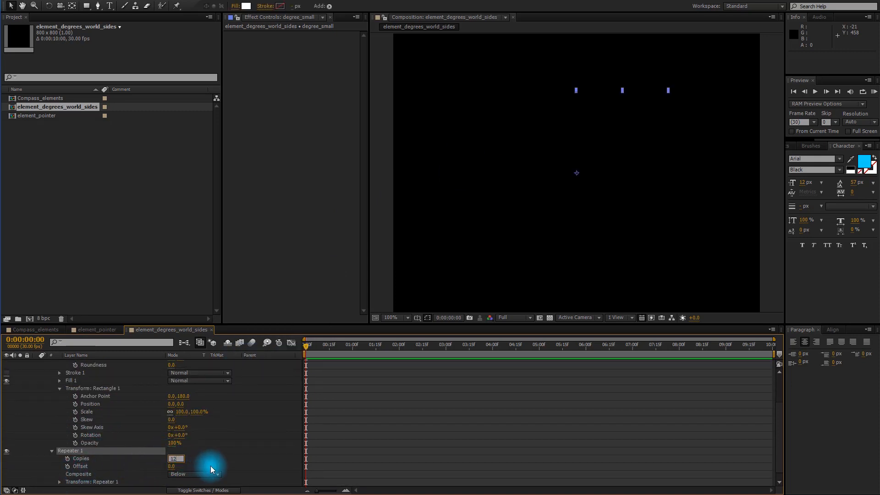
key(Return)
Expand the repeater's transform properties and open its position value for editing.
scroll(139, 457, down, 1)
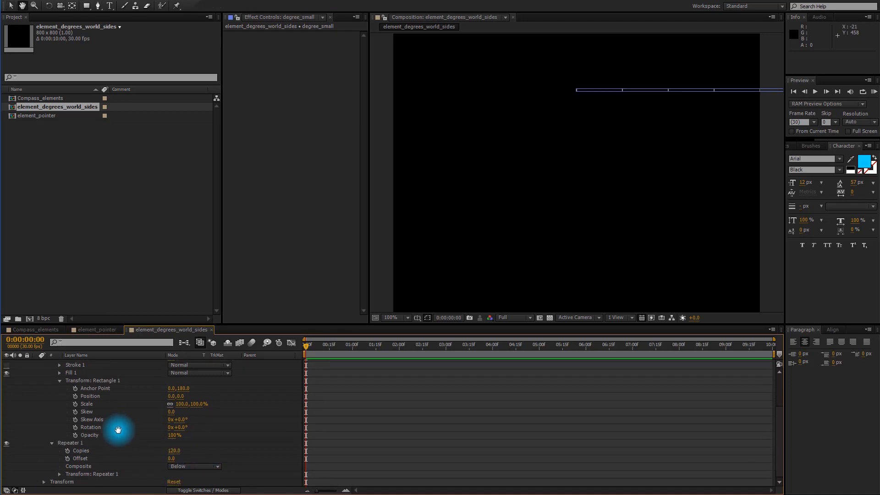
click(67, 475)
click(175, 451)
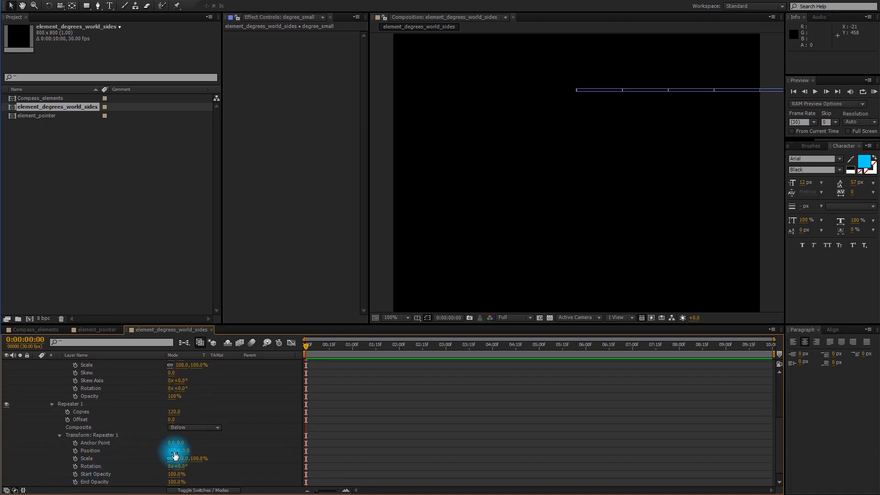
Set the degree_small repeater's transform position to 0 and its rotation to 3° so the ticks form a circle.
text(0)
click(182, 467)
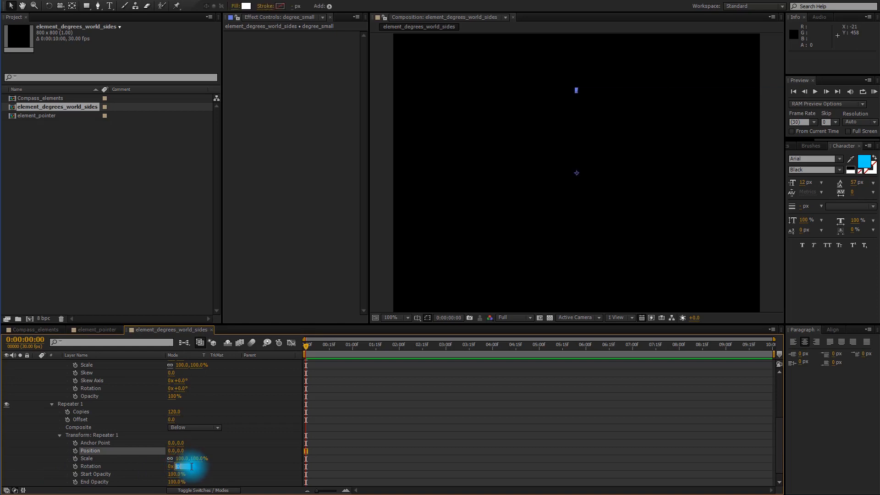
text(3)
key(Return)
Set the degree_small layer's opacity to 40%.
scroll(110, 392, up, 4)
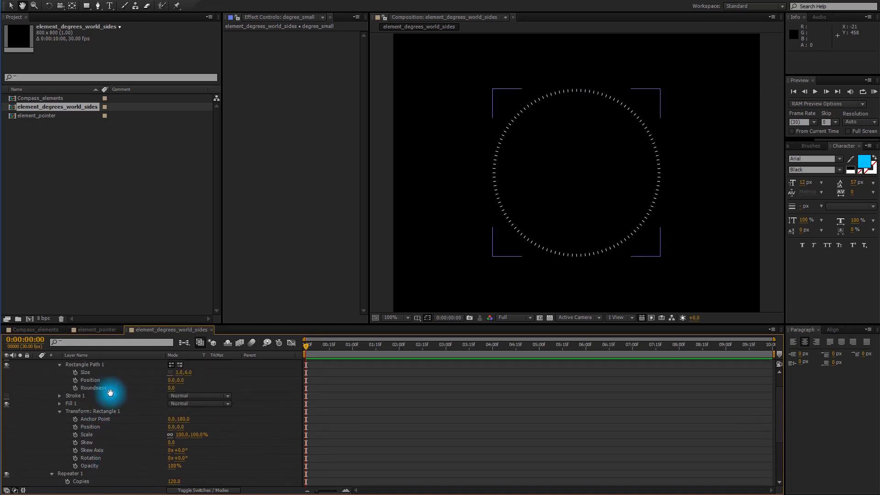
click(106, 362)
key(t)
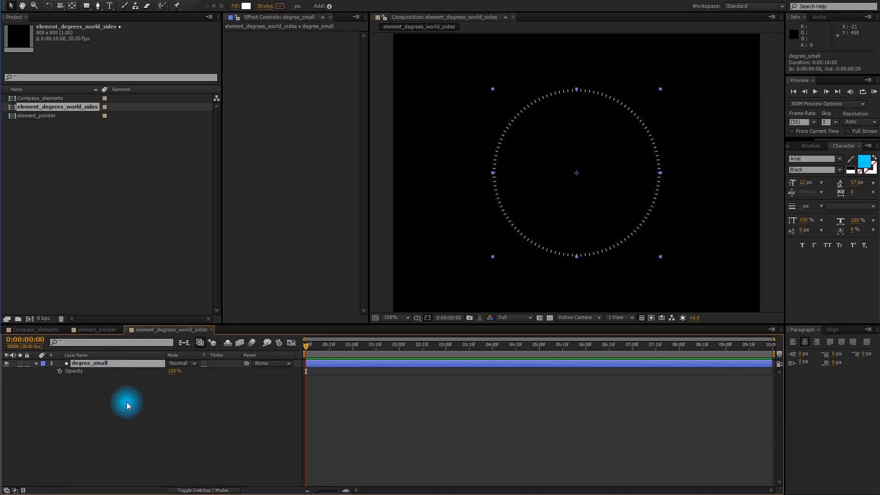
click(173, 372)
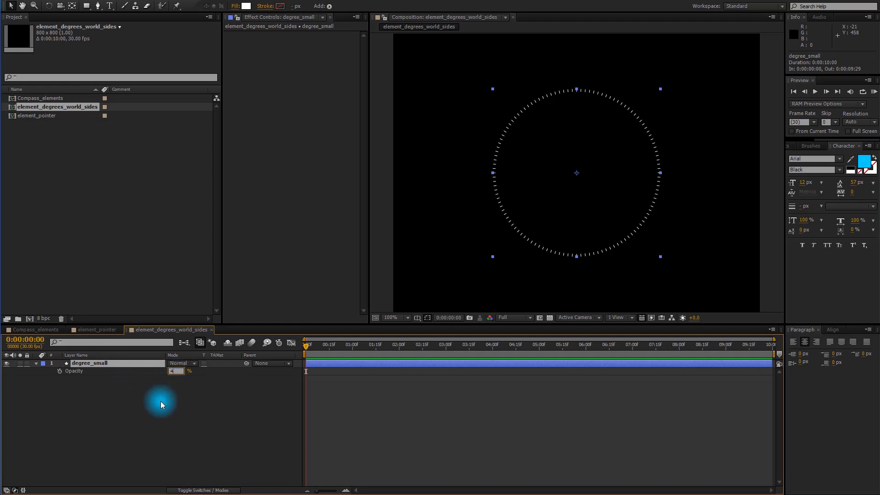
text(40)
click(142, 411)
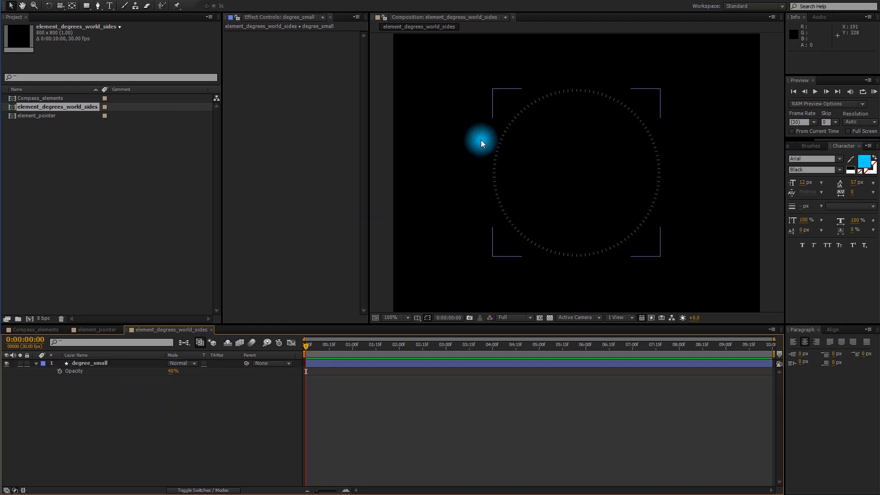
Duplicate the degree_small layer and rename the copy degree_big.
click(100, 364)
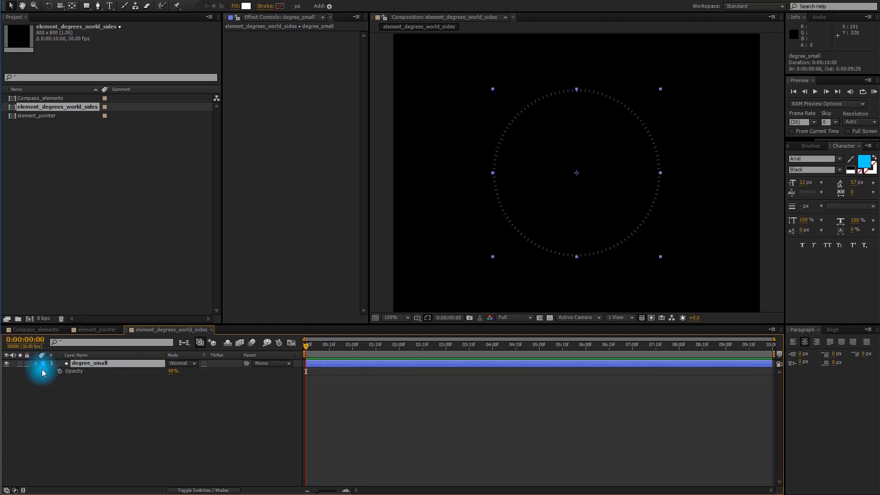
key(ctrl+d)
click(89, 417)
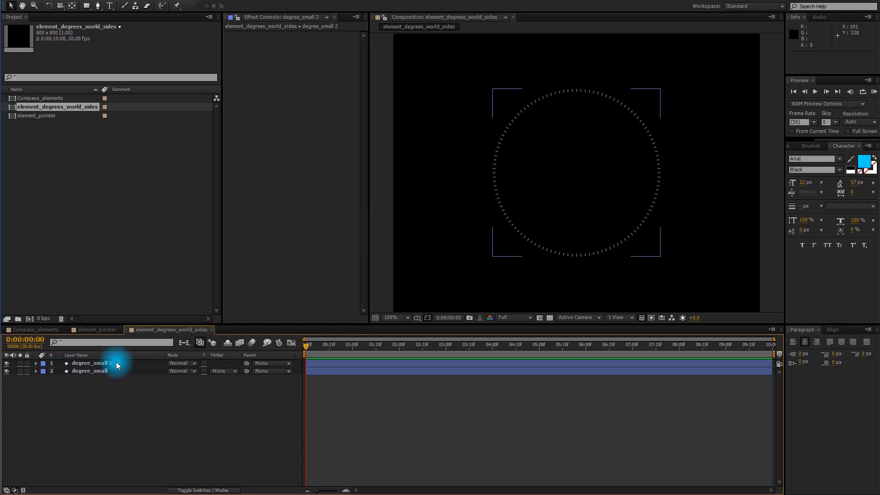
click(116, 363)
key(Return)
key(End)
key(BackSpace)
key(BackSpace)
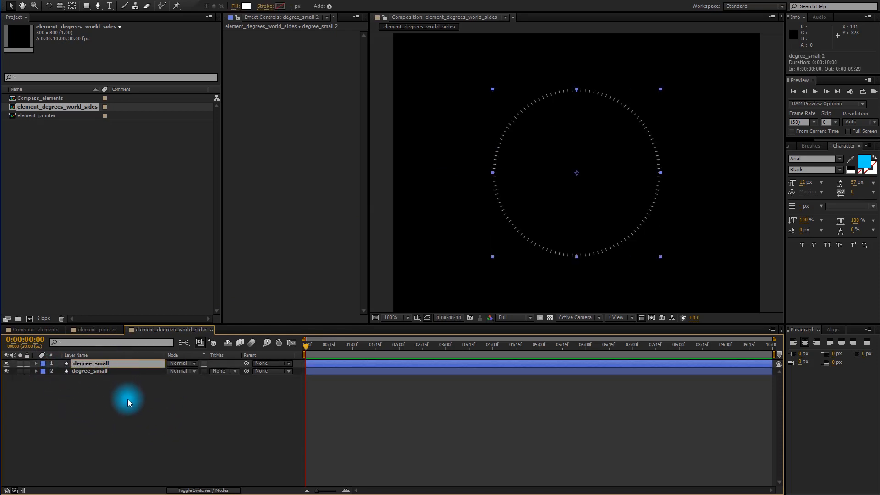
key(BackSpace)
key(BackSpace)
text(big)
key(Return)
Set the size of degree_big's rectangle path to 3 by 9.
click(36, 363)
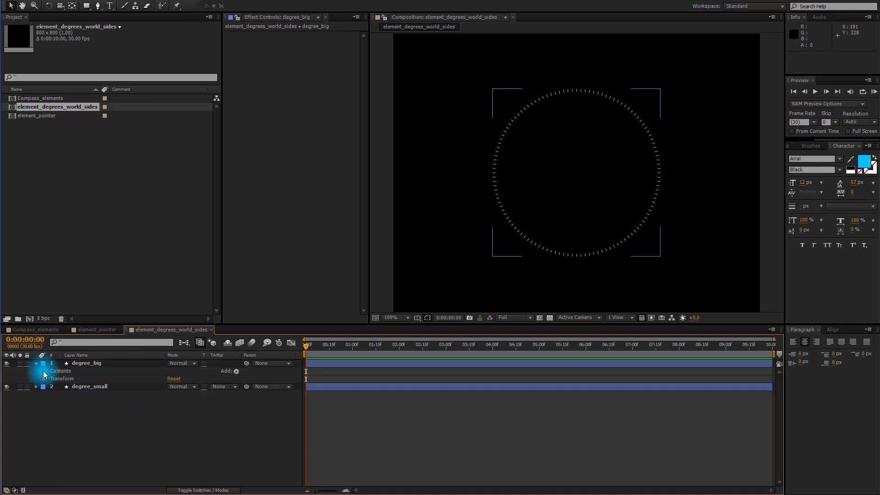
click(44, 371)
click(51, 379)
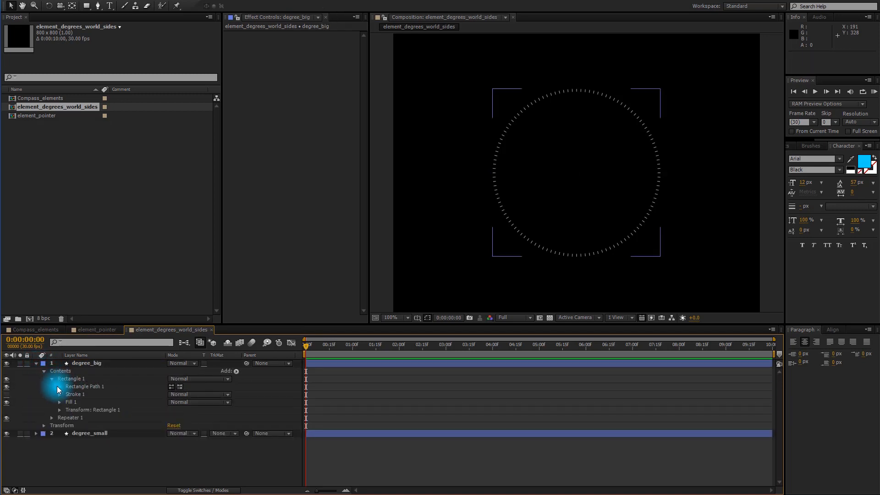
click(59, 386)
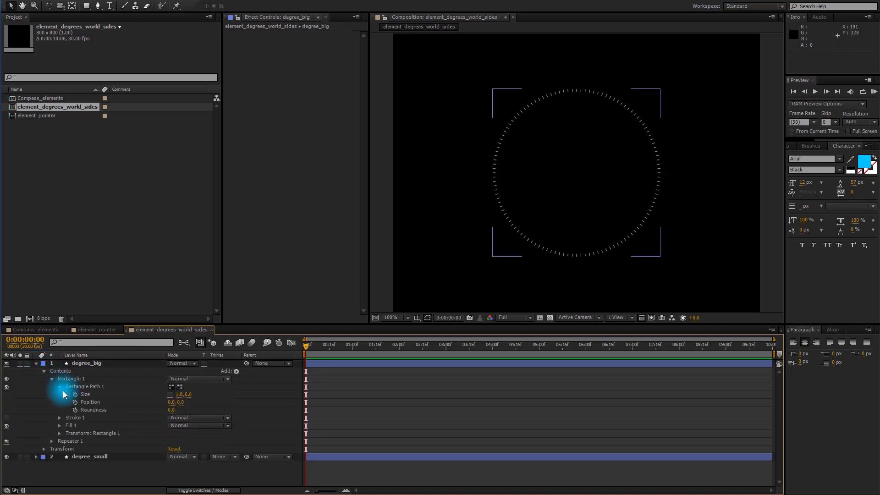
click(178, 394)
text(3)
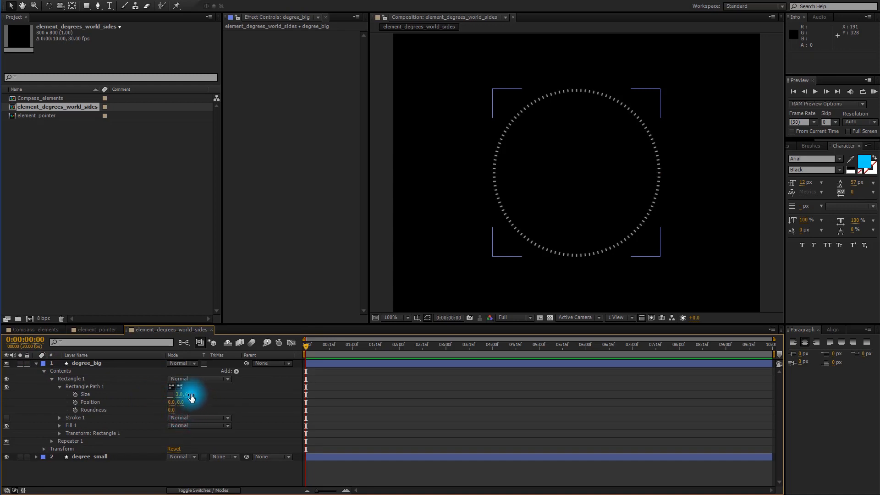
key(Tab)
key(Return)
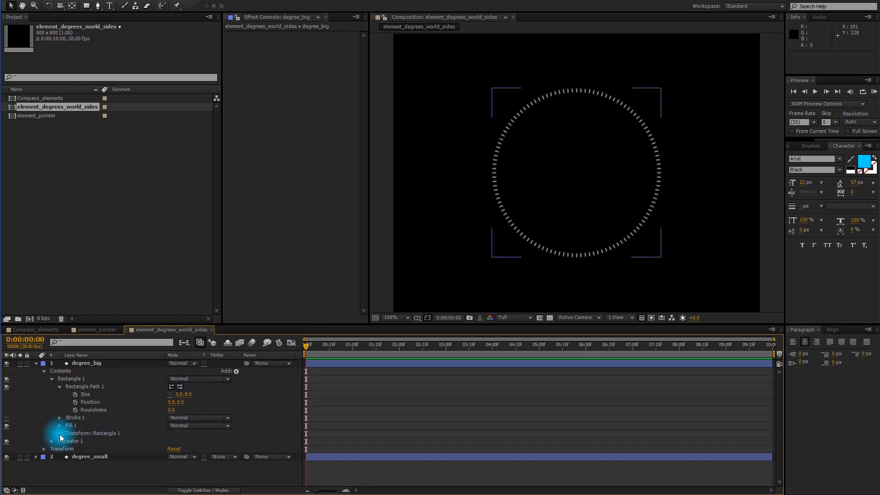
Set the vertical anchor point of degree_big's Rectangle 1 transform to 178.
click(59, 434)
click(185, 435)
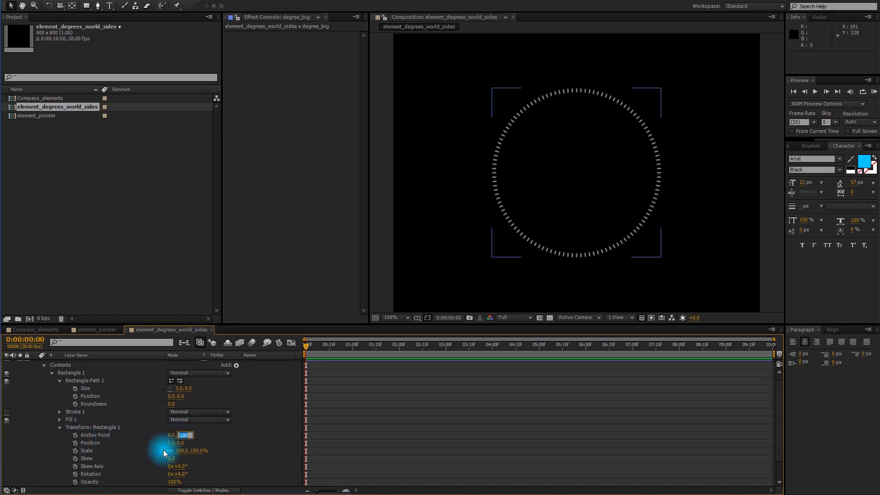
text(178)
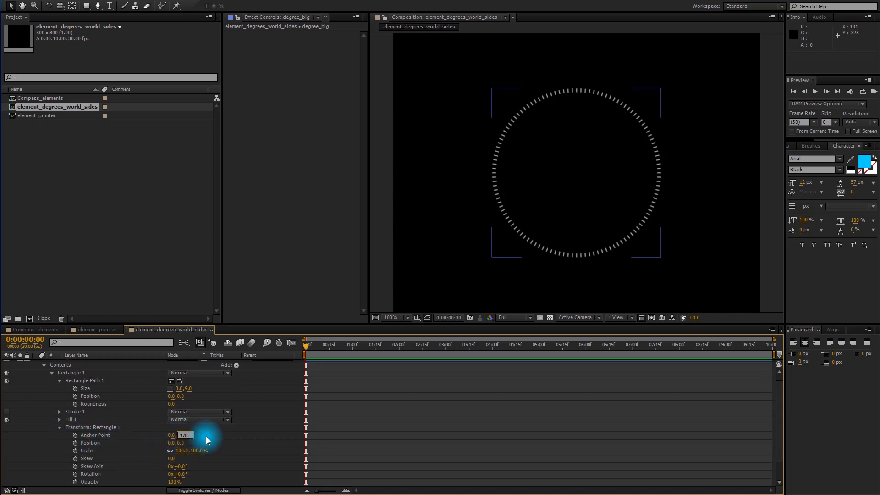
key(Return)
click(59, 427)
click(60, 386)
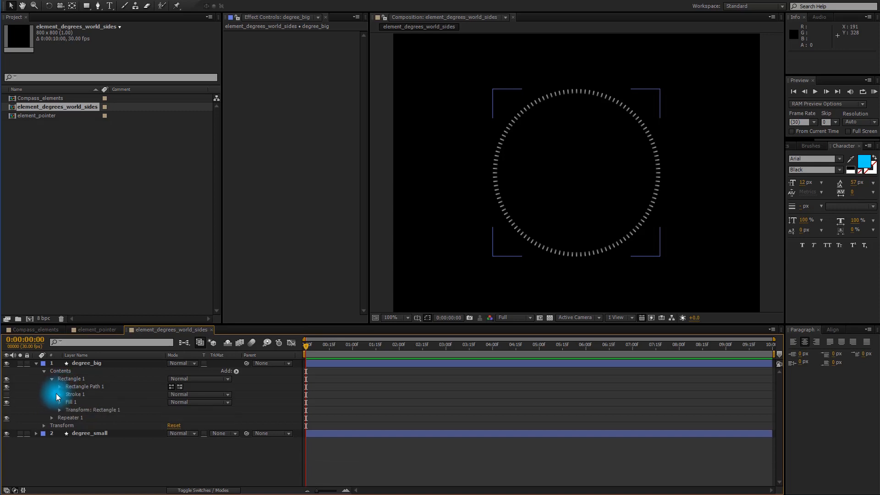
Set degree_big's Repeater 1 to 5 copies with a rotation of 15°.
click(53, 418)
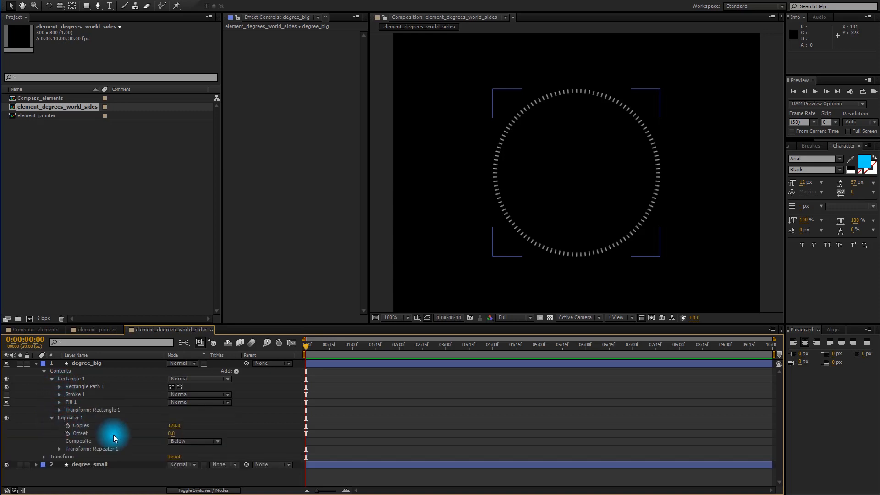
click(174, 426)
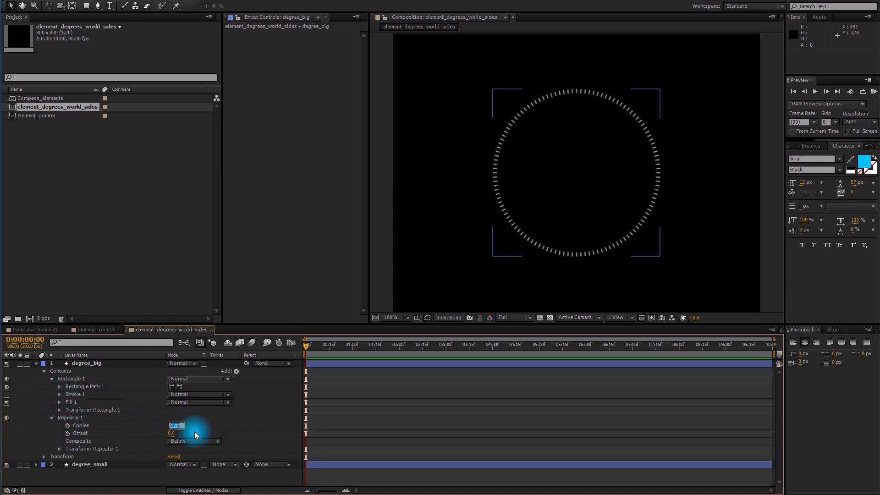
key(Return)
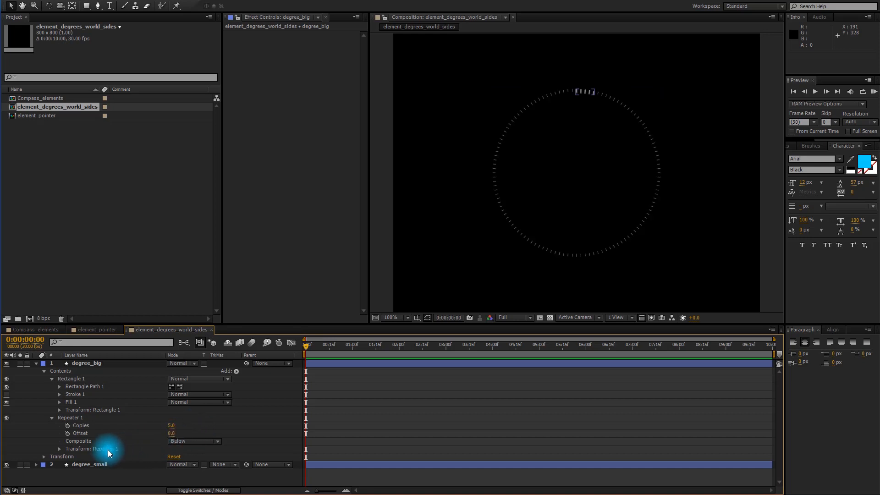
click(60, 449)
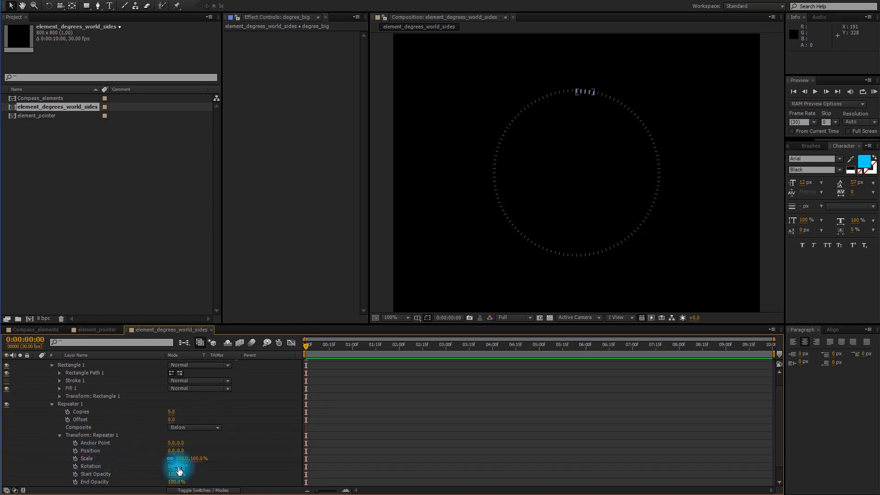
click(180, 467)
text(15)
key(Return)
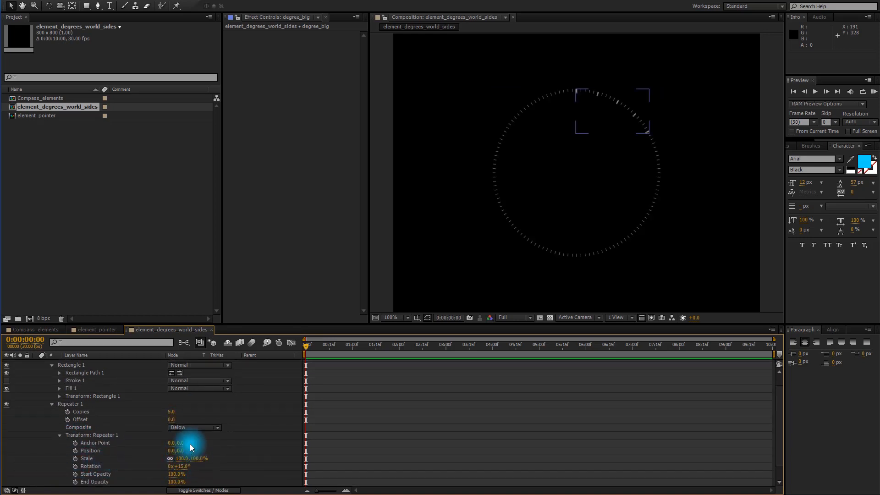
Add a second repeater to degree_big's contents and set it to 4 copies.
scroll(172, 422, up, 2)
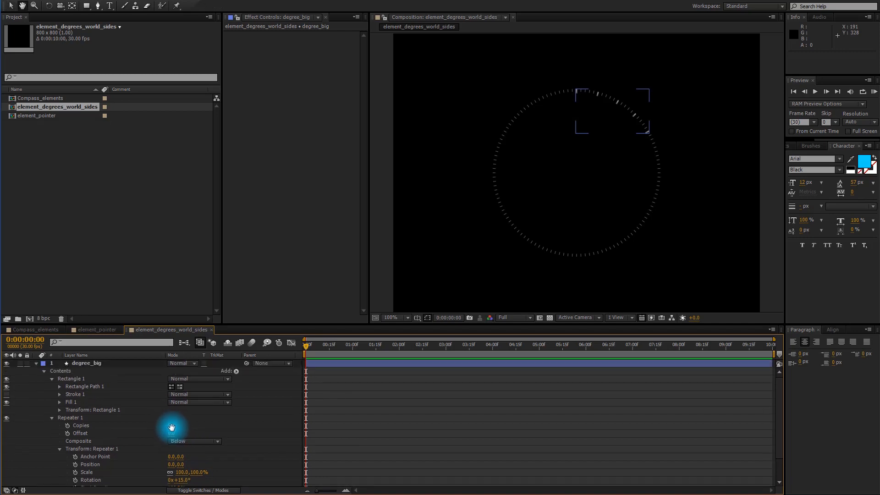
click(236, 372)
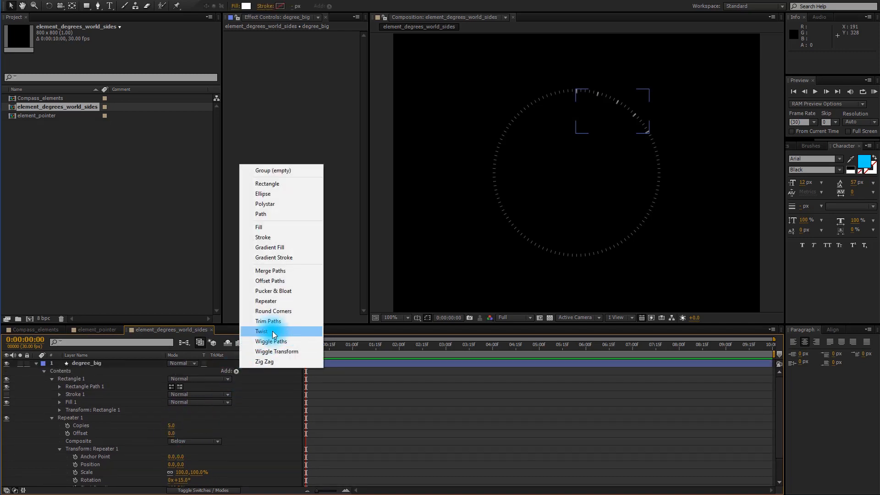
click(271, 302)
scroll(117, 449, down, 3)
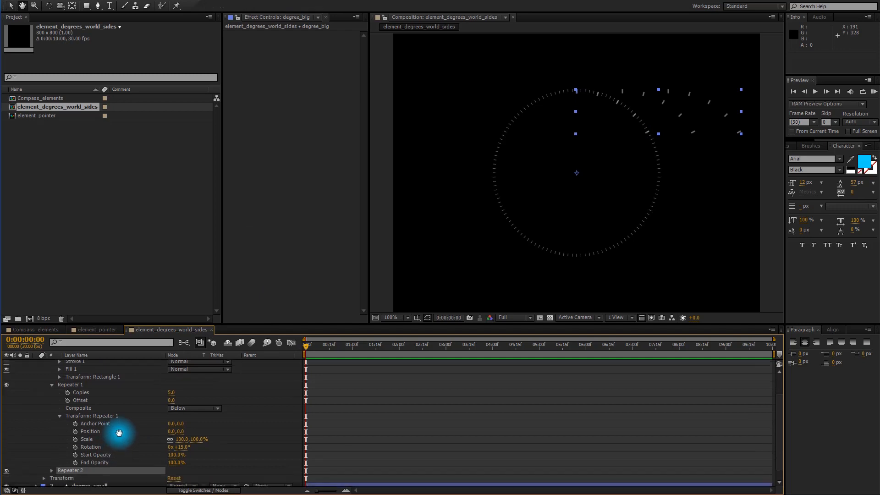
click(53, 467)
scroll(102, 449, down, 2)
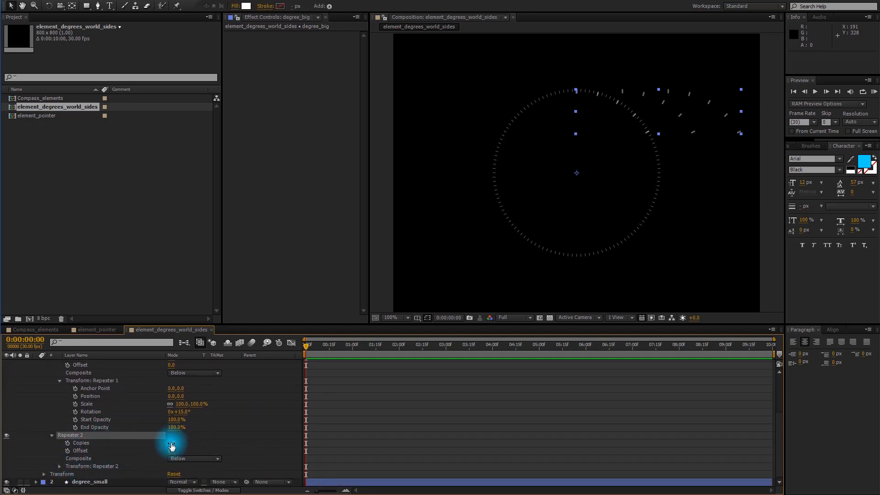
click(171, 443)
text(4)
key(Return)
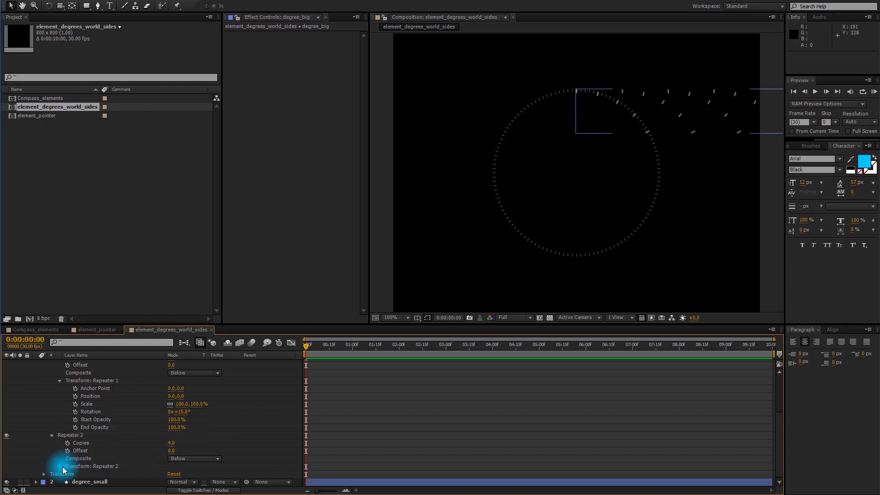
Set Repeater 2's horizontal position to 0 and its rotation to 90°.
click(60, 472)
scroll(67, 470, down, 2)
click(175, 451)
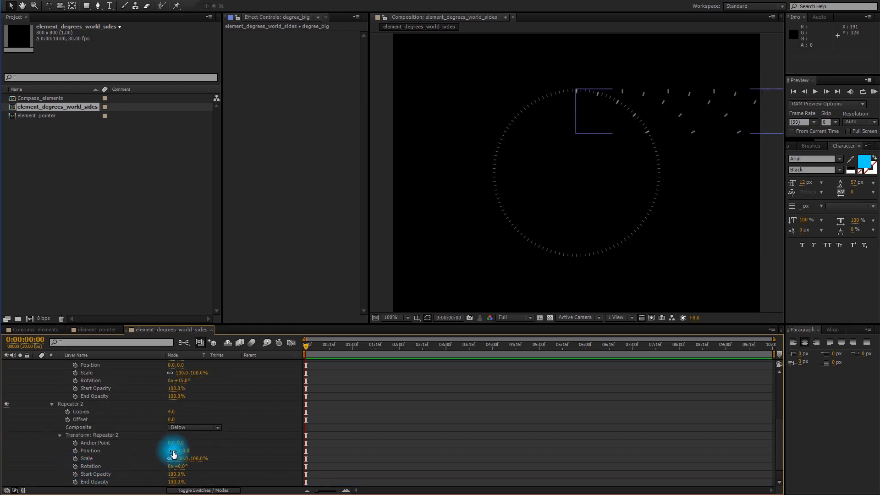
text(0)
key(Return)
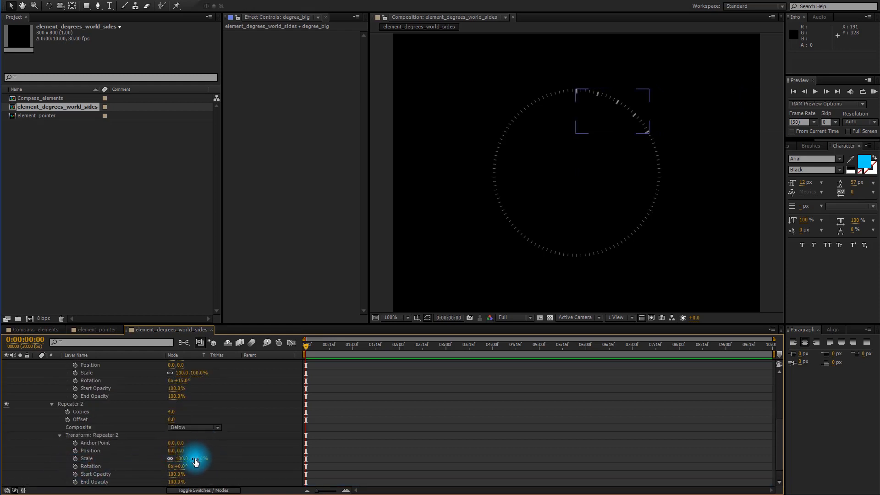
click(184, 468)
key(Return)
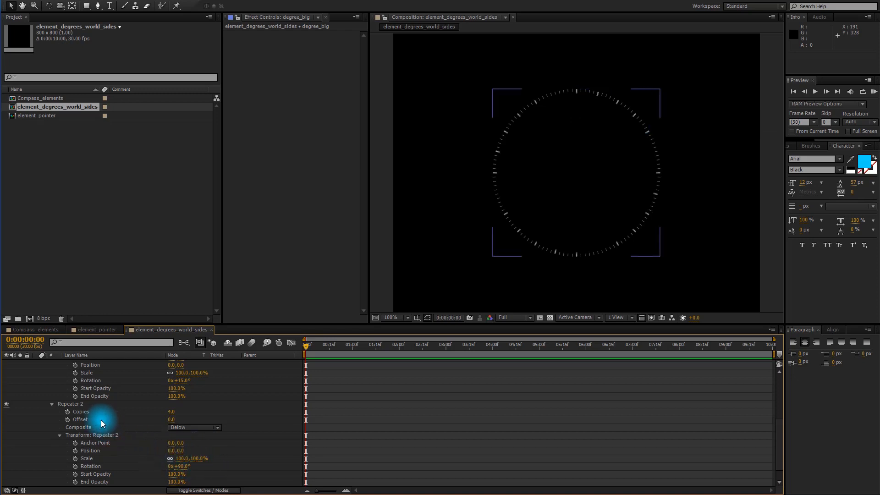
Set the degree_big layer's opacity to 60%.
key(space)
drag(110, 400, 116, 447)
click(140, 384)
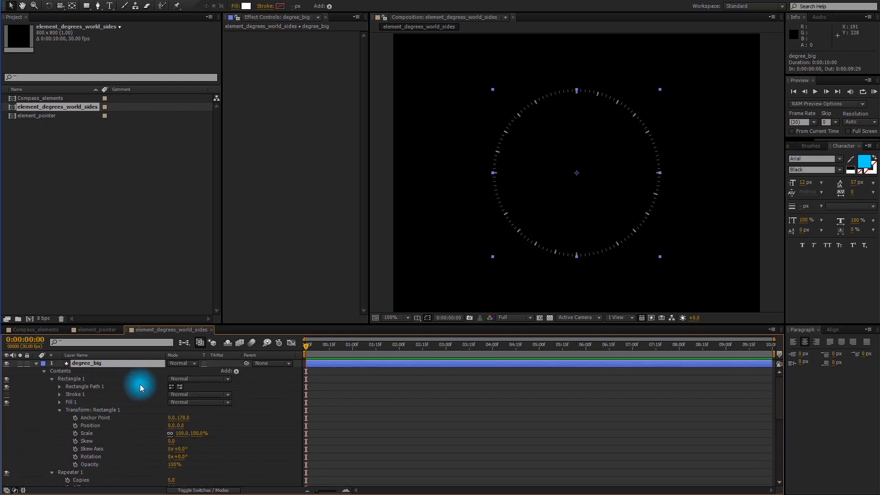
key(t)
click(174, 371)
text(60)
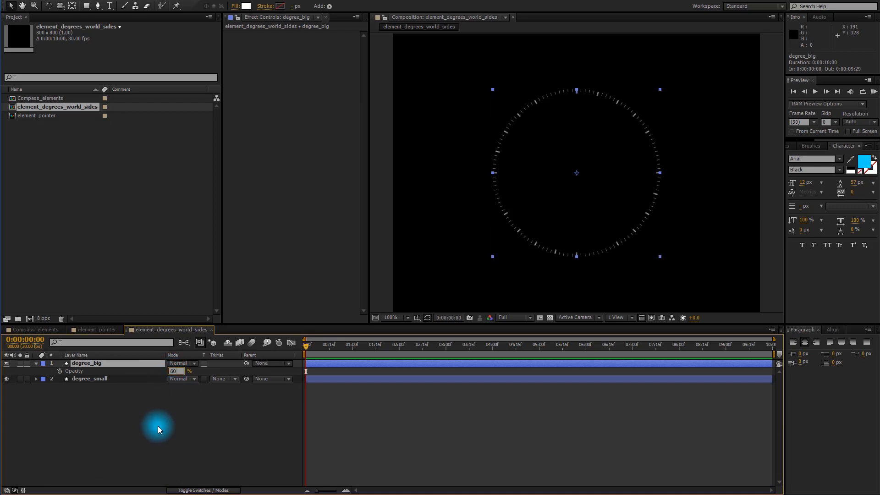
click(158, 426)
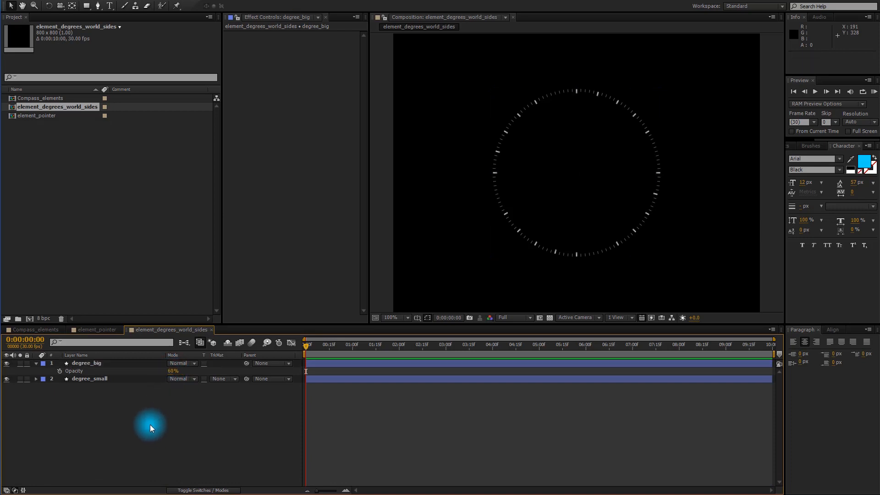
Duplicate the degree_big layer and rename the copy degree_sides.
click(36, 363)
click(103, 365)
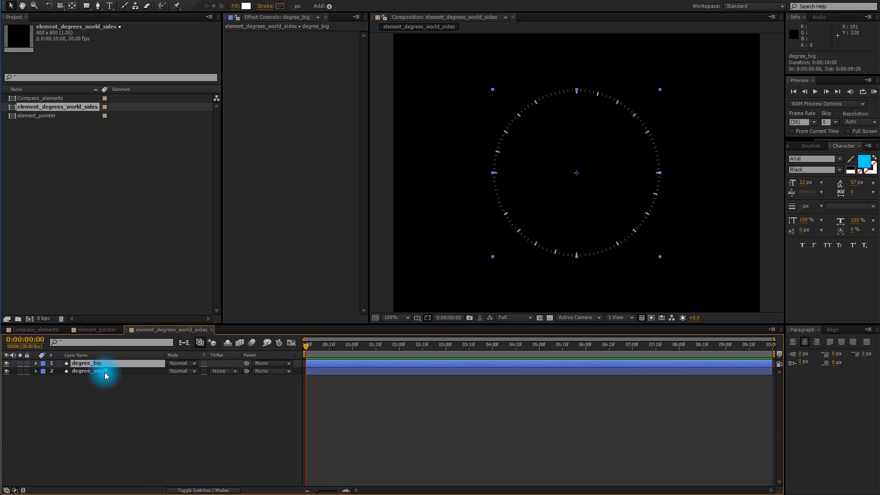
key(ctrl+d)
click(125, 411)
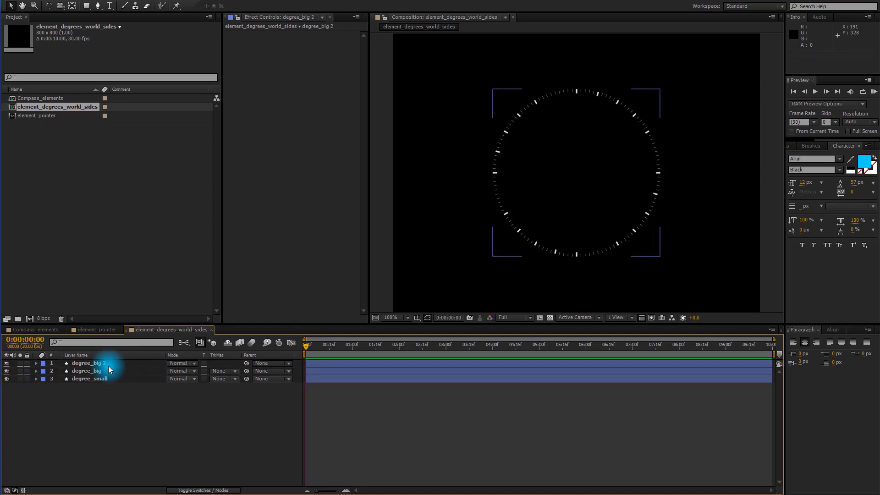
click(108, 366)
key(Return)
key(Right)
key(BackSpace)
key(BackSpace)
key(BackSpace)
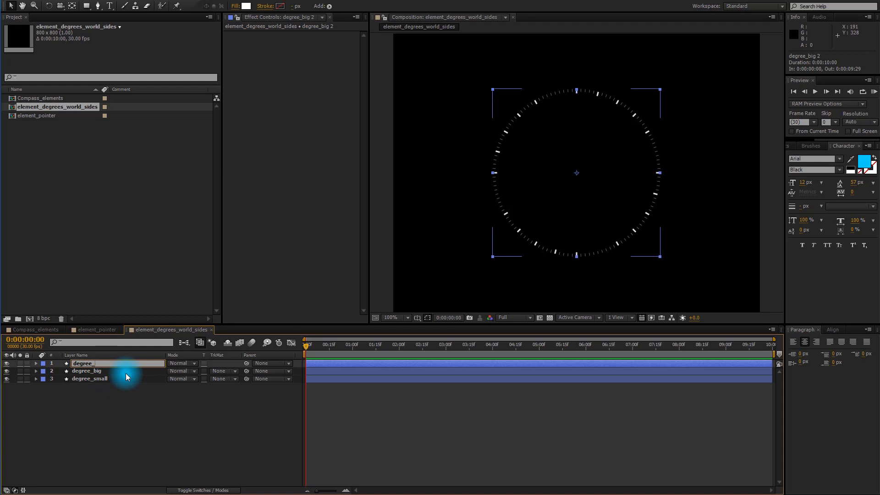
text(sides)
key(Return)
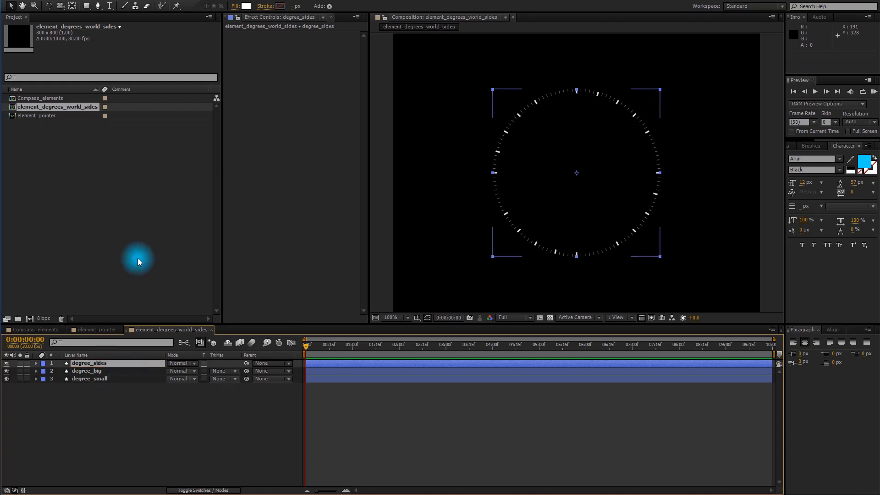
Raise the degree_sides layer's opacity so its ticks are brighter than those of degree_big.
key(t)
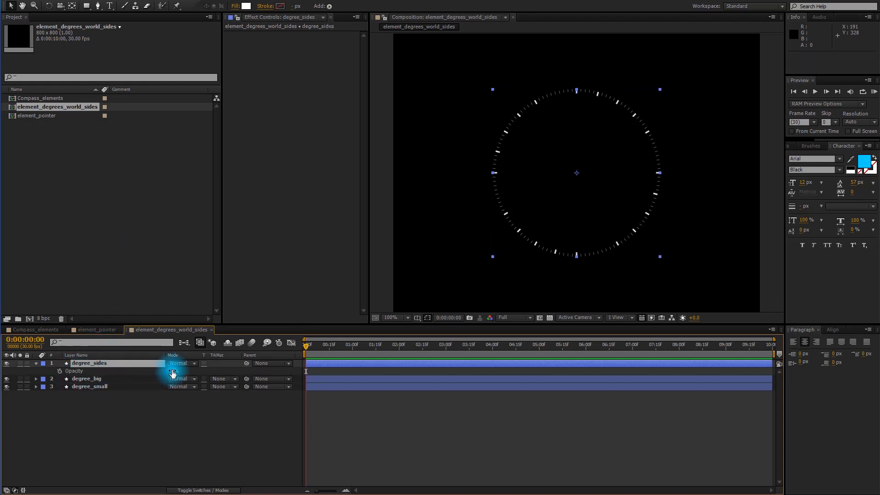
click(118, 413)
click(37, 363)
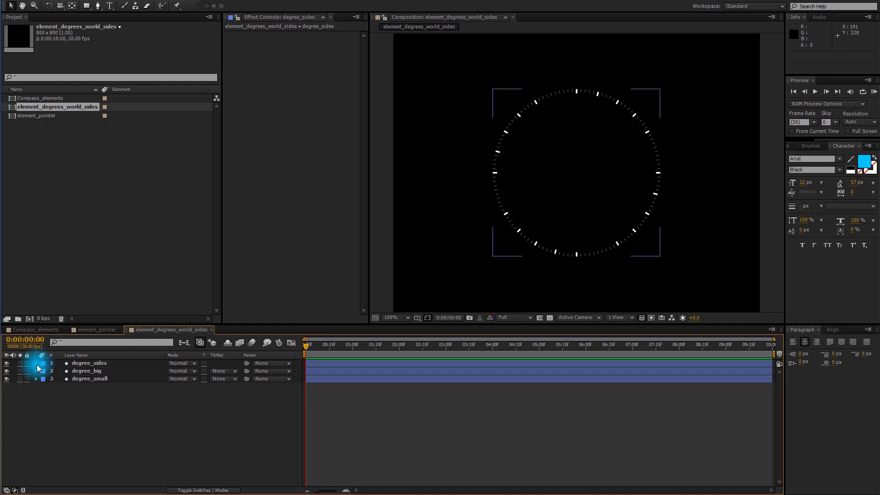
Set the size of degree_sides' Rectangle Path 1 to 2 by 30.
click(36, 363)
click(43, 379)
click(44, 371)
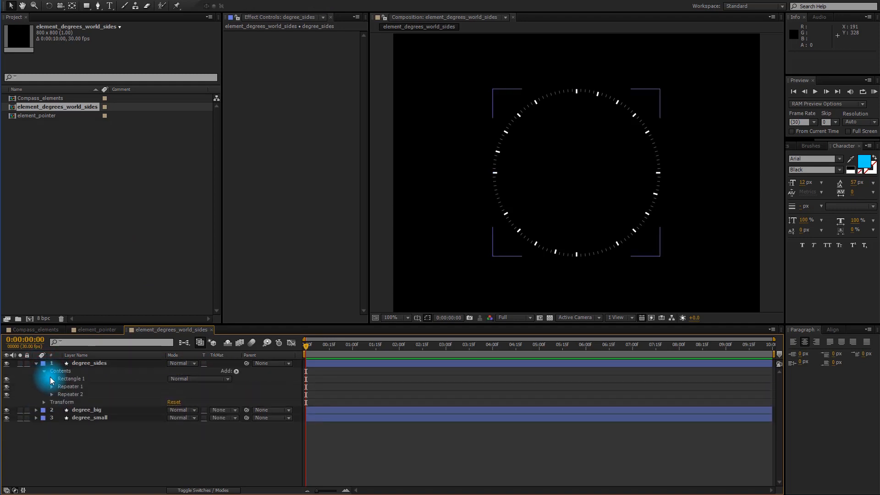
click(52, 378)
click(60, 386)
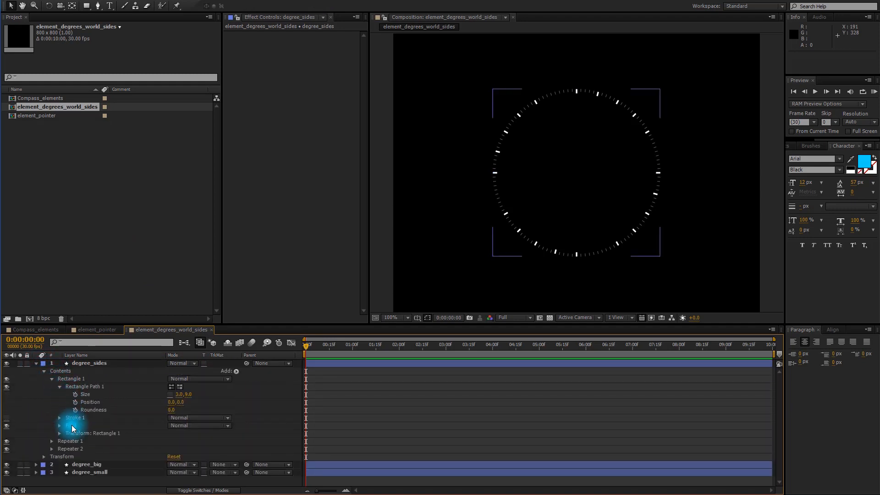
click(180, 395)
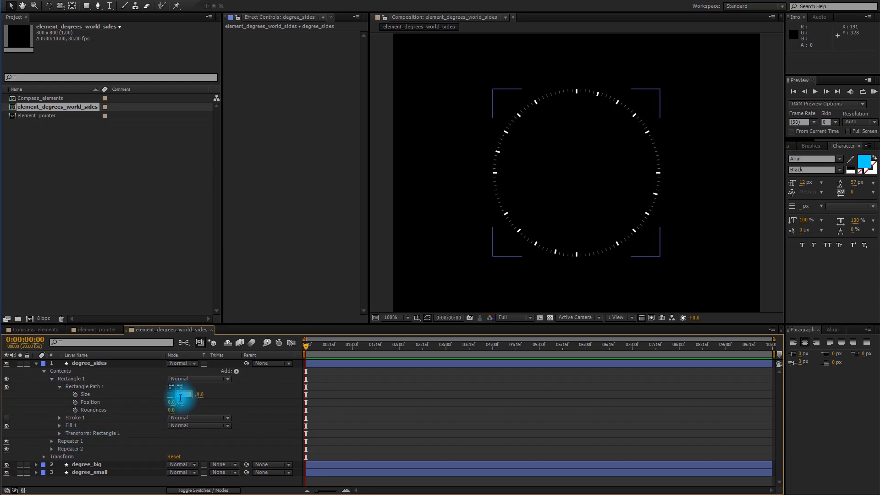
text(2)
key(Tab)
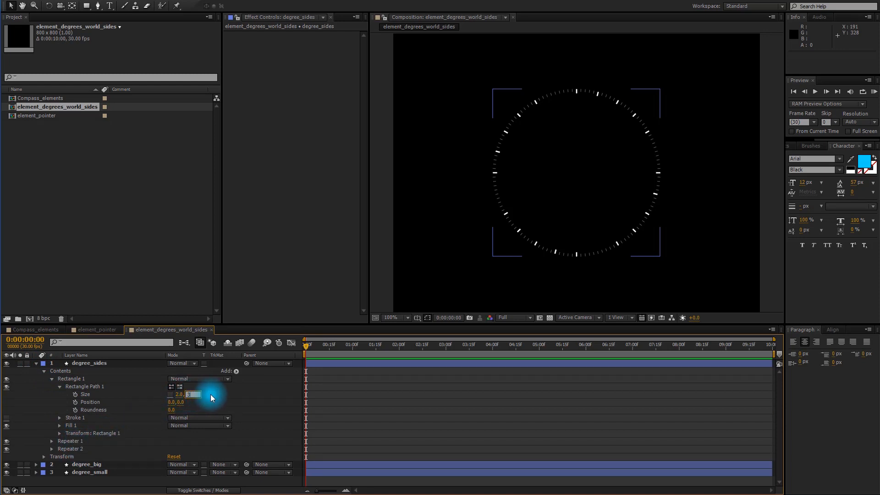
text(30)
key(Return)
Set the vertical anchor point of degree_sides' Rectangle 1 transform to 192.
click(60, 433)
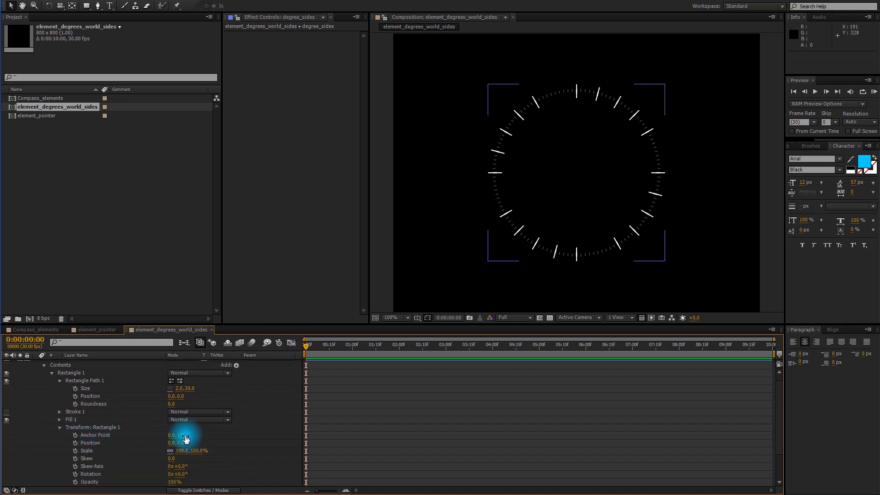
click(186, 436)
text(192)
key(Return)
scroll(557, 118, up, 1)
drag(531, 83, 507, 186)
scroll(41, 367, up, 2)
click(36, 363)
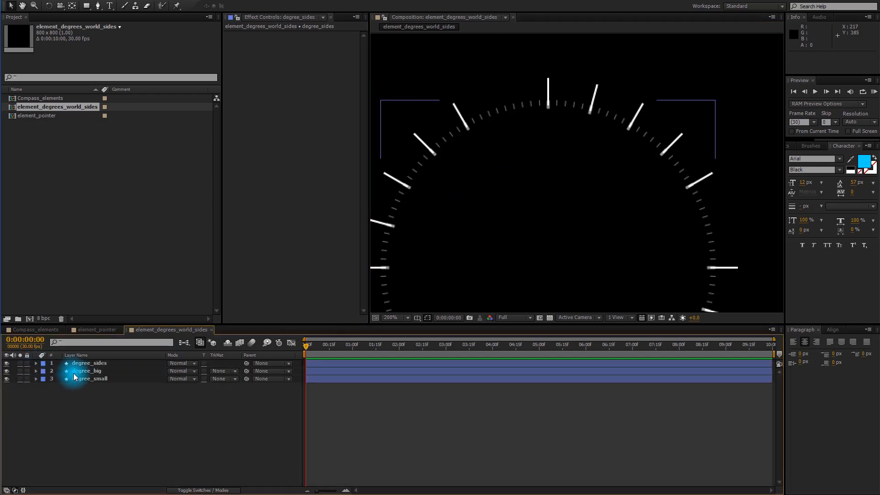
Rotate the degree_big layer to 15°.
click(36, 371)
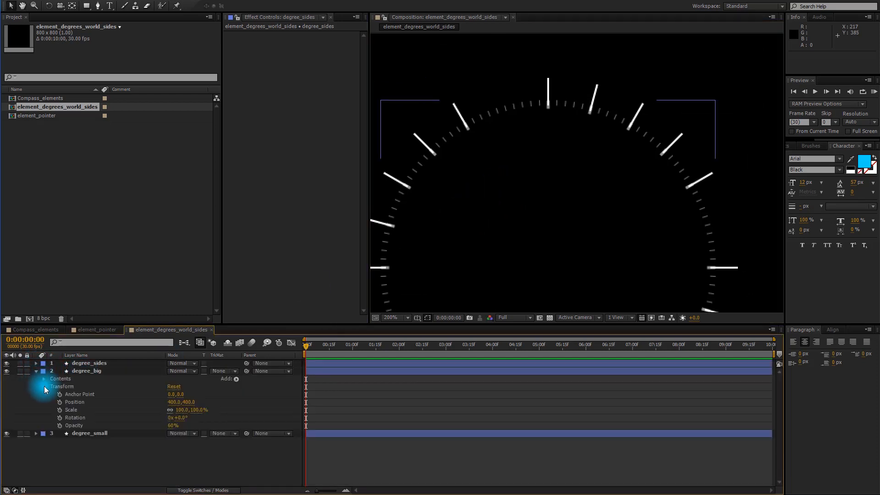
drag(186, 420, 193, 422)
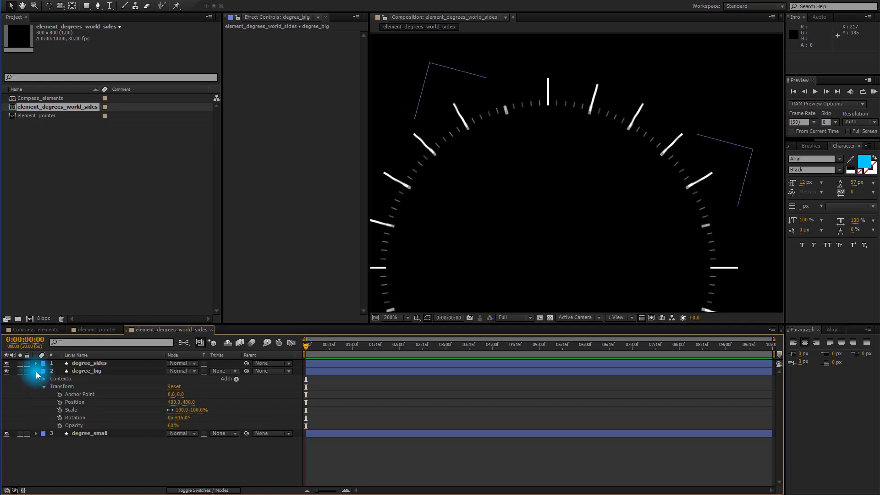
click(36, 371)
Delete Repeater 2 from the degree_sides layer's contents.
click(82, 363)
click(43, 367)
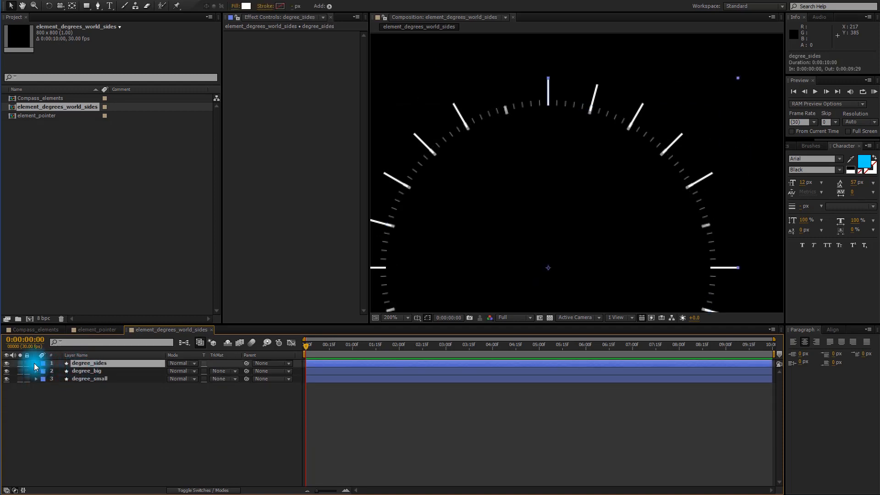
click(60, 387)
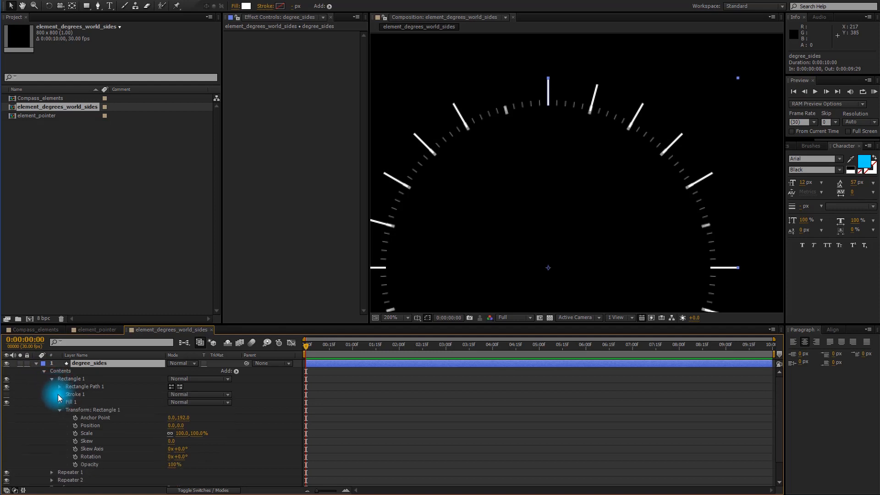
click(60, 410)
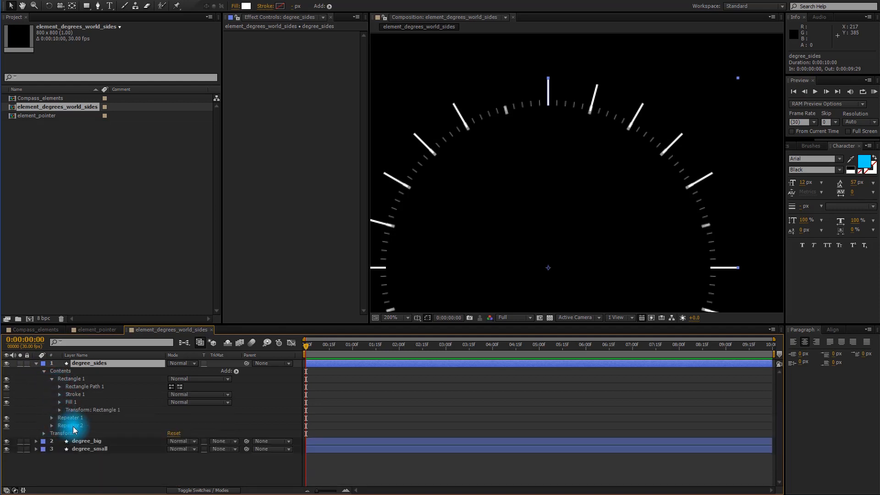
click(72, 426)
key(Delete)
Set degree_sides' Repeater 1 to 4 copies with a rotation of 90°.
click(51, 418)
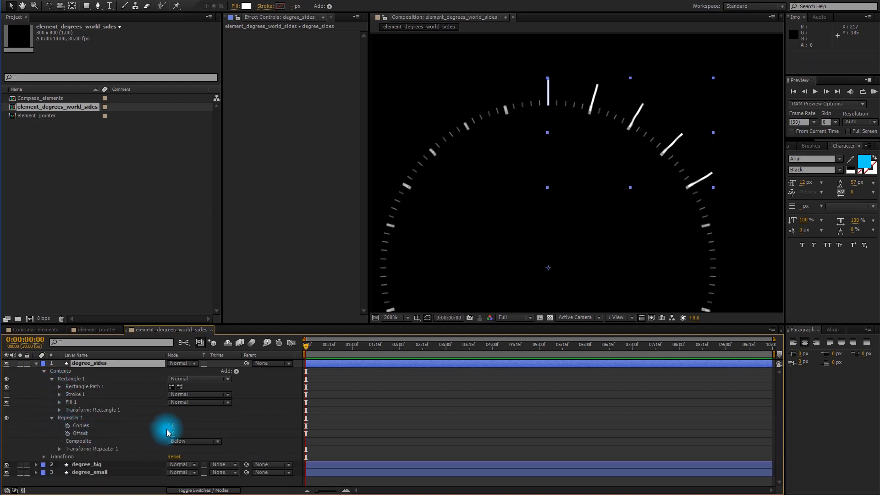
text(4)
key(Return)
click(59, 449)
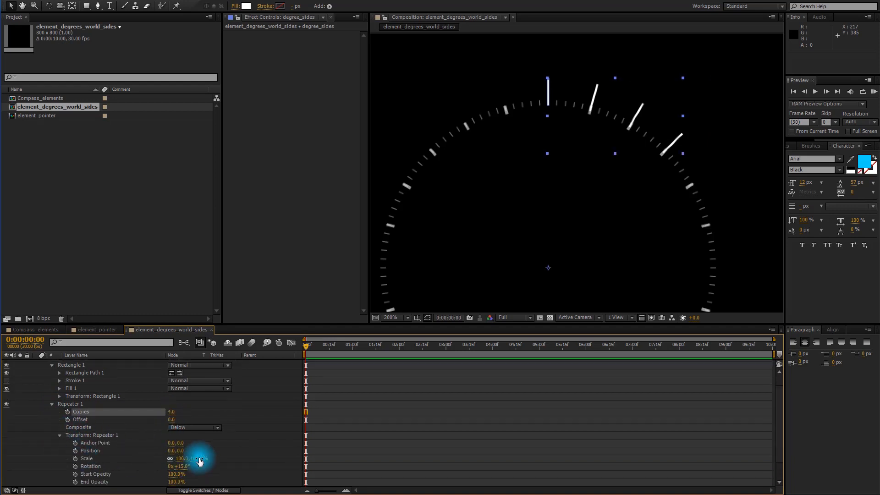
click(183, 466)
text(90)
click(217, 453)
scroll(78, 399, up, 2)
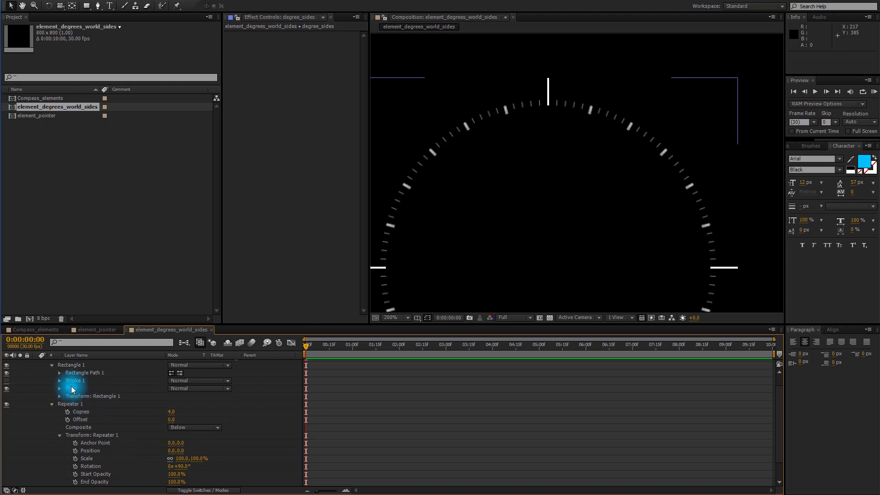
click(35, 364)
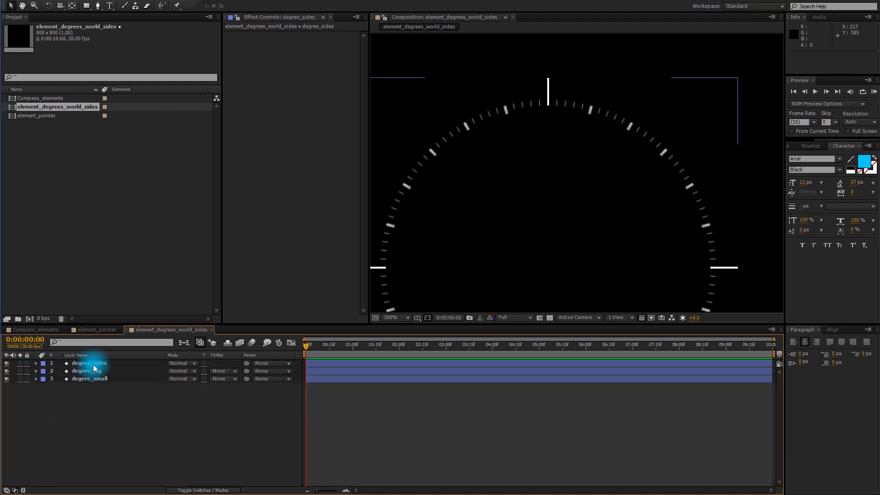
Duplicate the degree_sides layer and rename the copy degree_sides_north.
click(94, 363)
scroll(505, 236, down, 1)
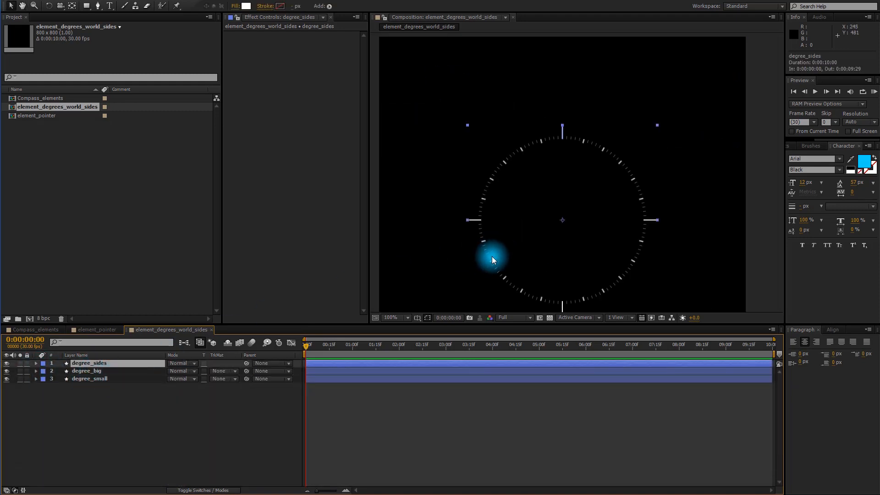
drag(495, 254, 522, 218)
click(137, 441)
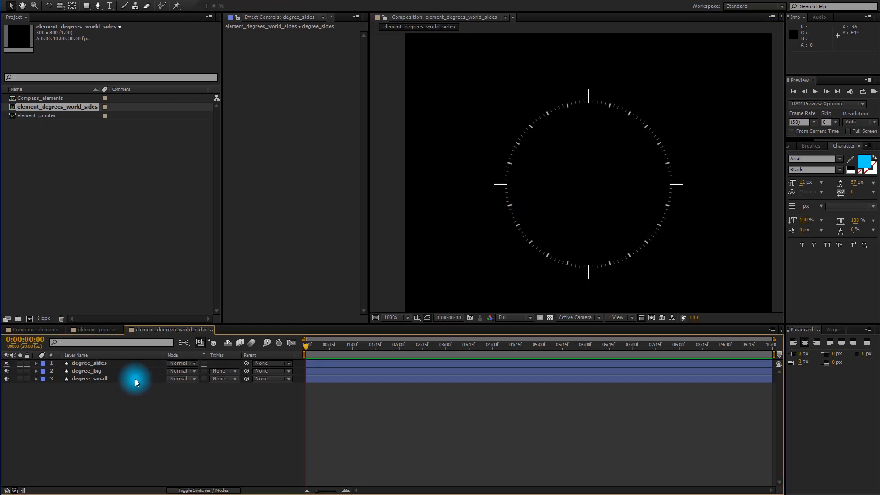
click(114, 363)
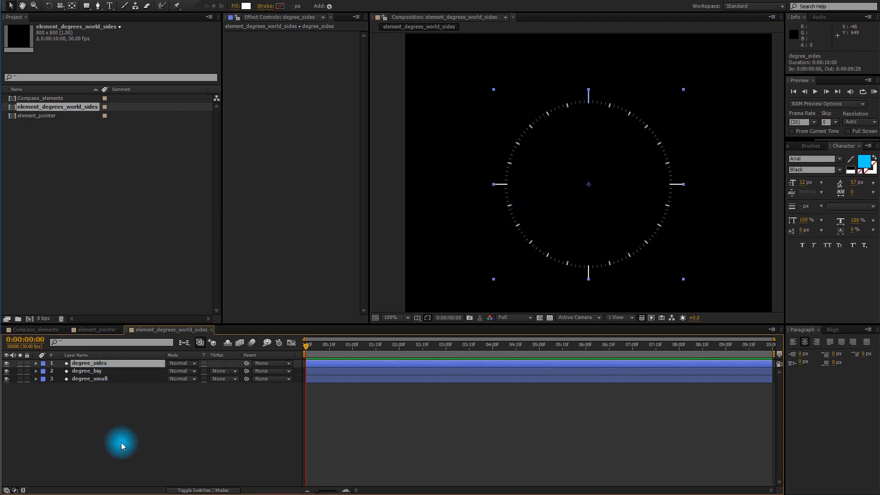
key(ctrl+d)
key(Return)
key(BackSpace)
key(BackSpace)
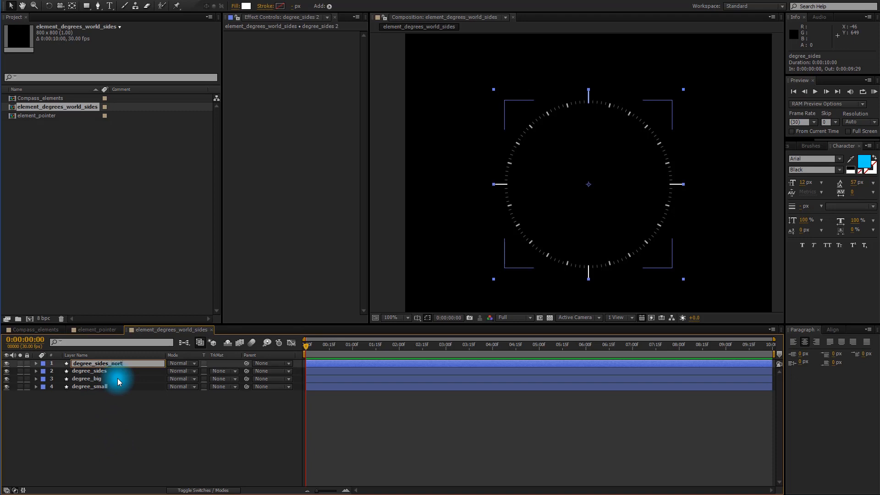
key(Return)
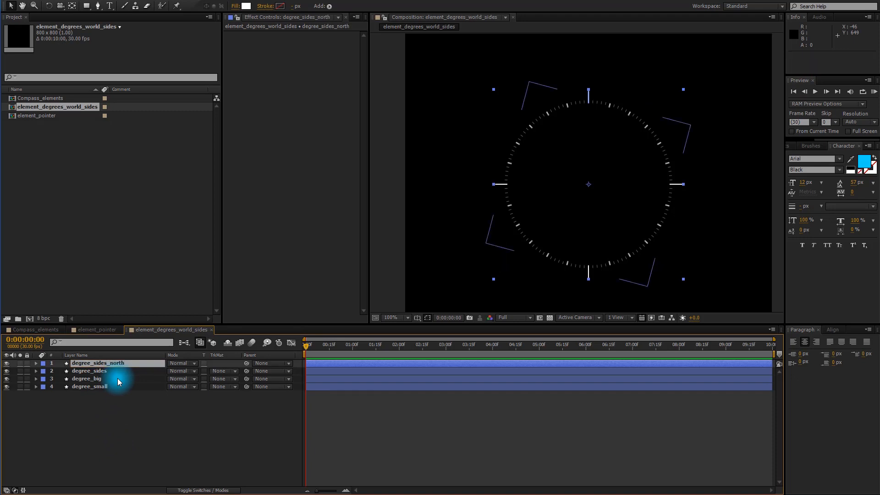
click(100, 416)
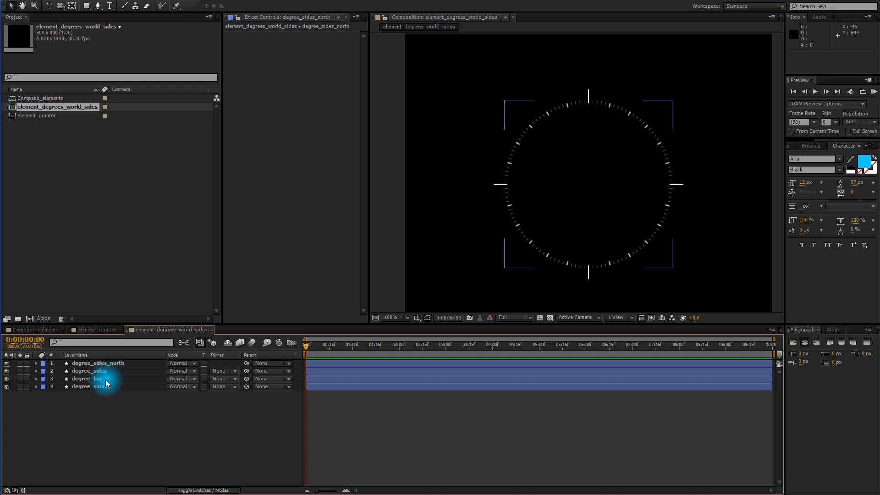
Delete Repeater 1 from degree_sides_north so that only the north tick remains in it.
click(36, 364)
click(44, 372)
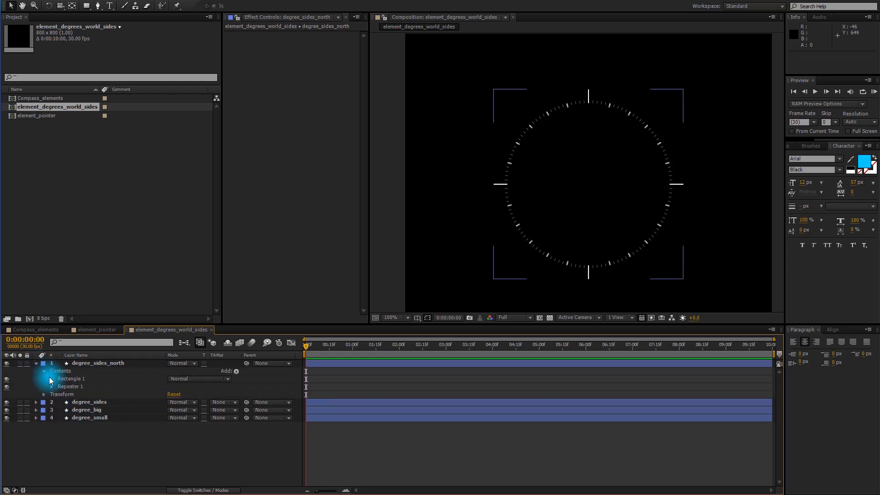
click(69, 387)
key(Delete)
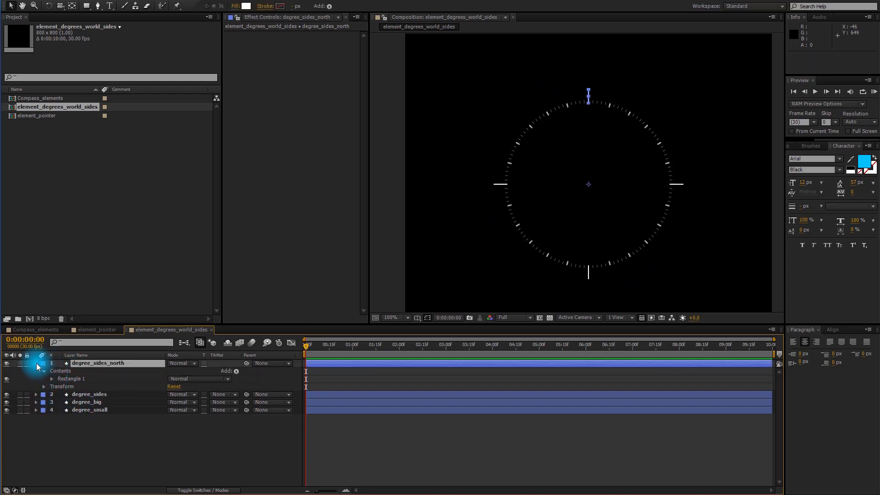
click(35, 363)
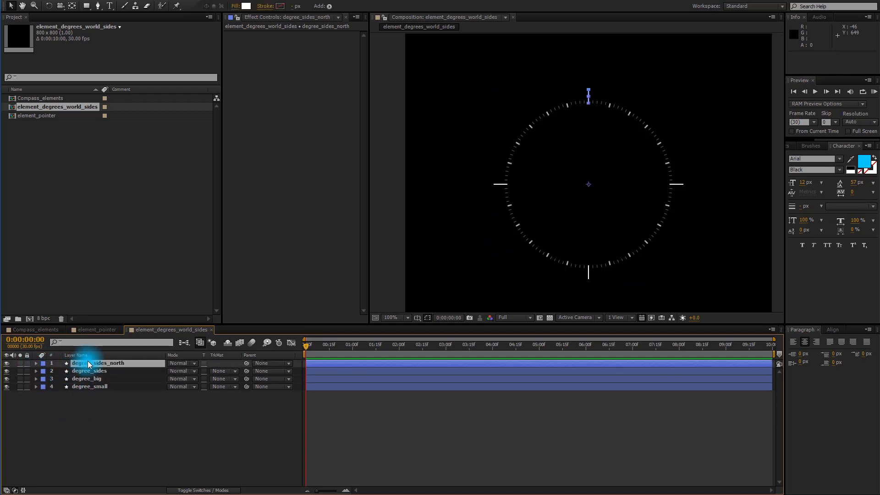
Change the fill colour of degree_sides_north's rectangle to cyan 00FFF0.
click(36, 363)
click(52, 378)
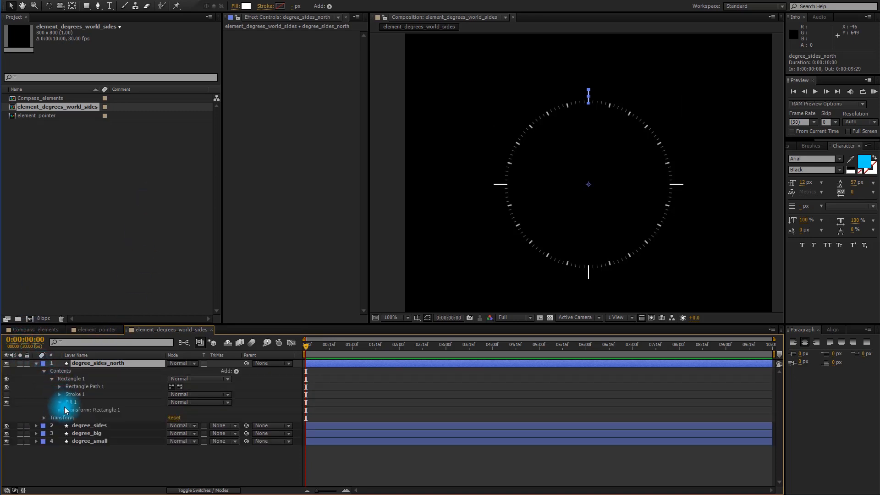
click(60, 402)
click(173, 426)
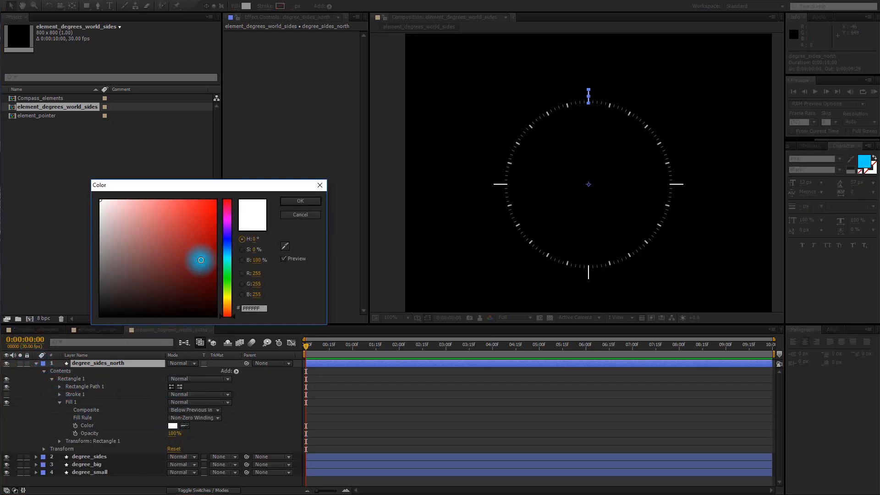
click(227, 259)
drag(209, 234, 237, 170)
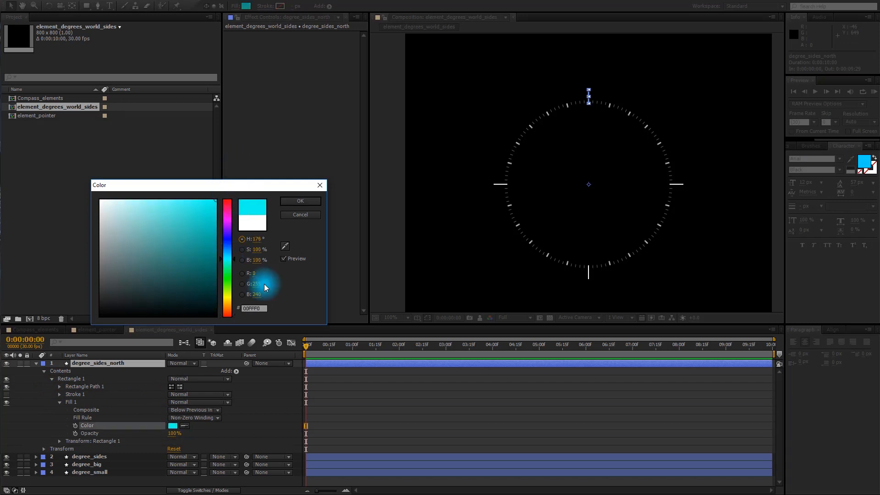
drag(265, 310, 191, 313)
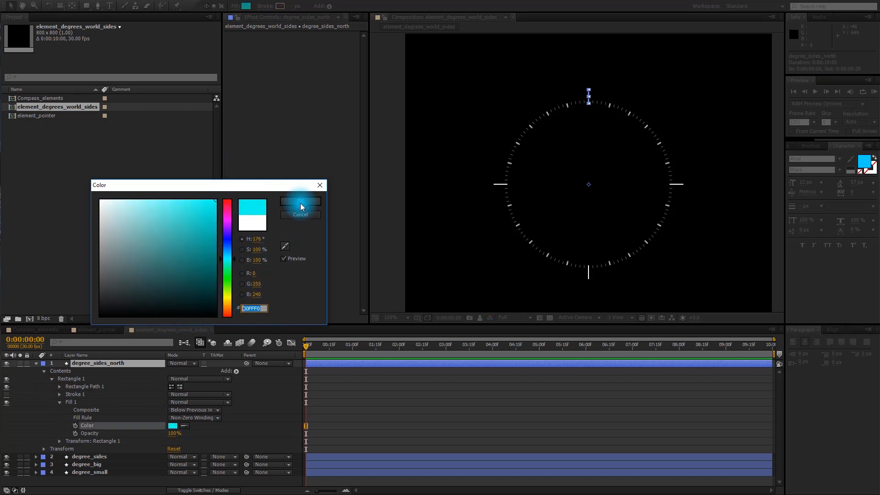
click(301, 202)
click(36, 363)
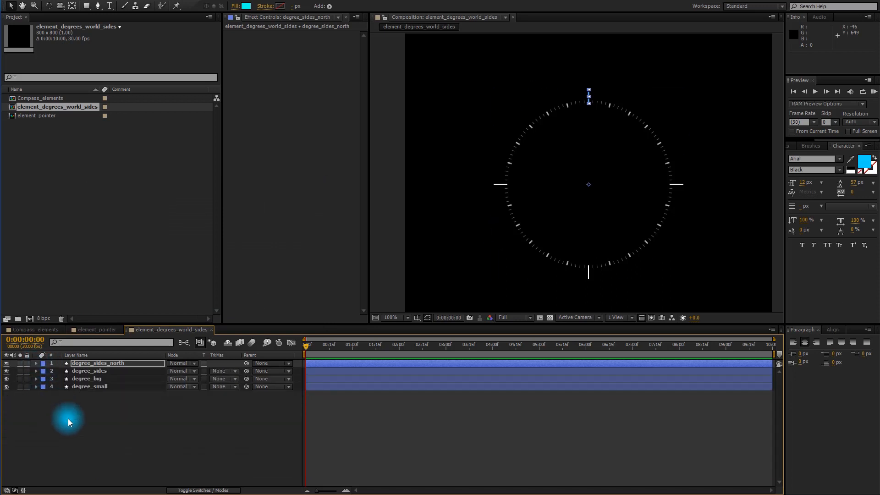
Create a white text layer reading 15 inside the degree ring.
click(153, 407)
key(ctrl+t)
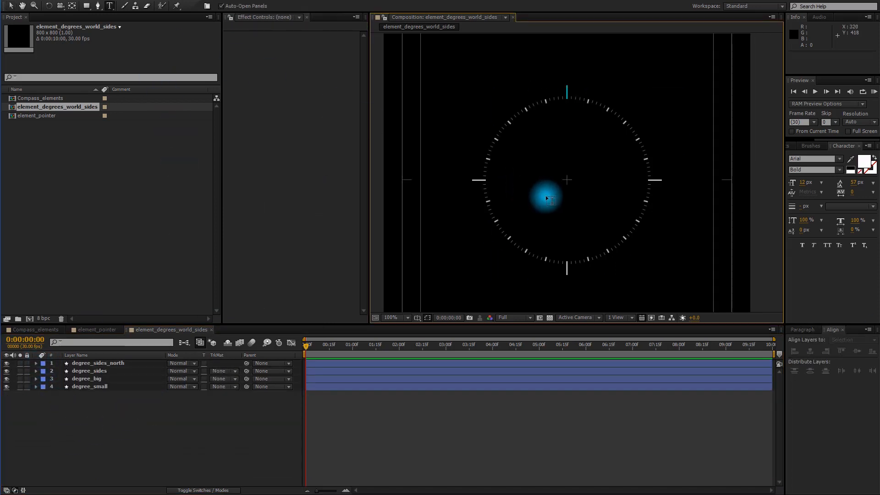
click(547, 164)
text(15)
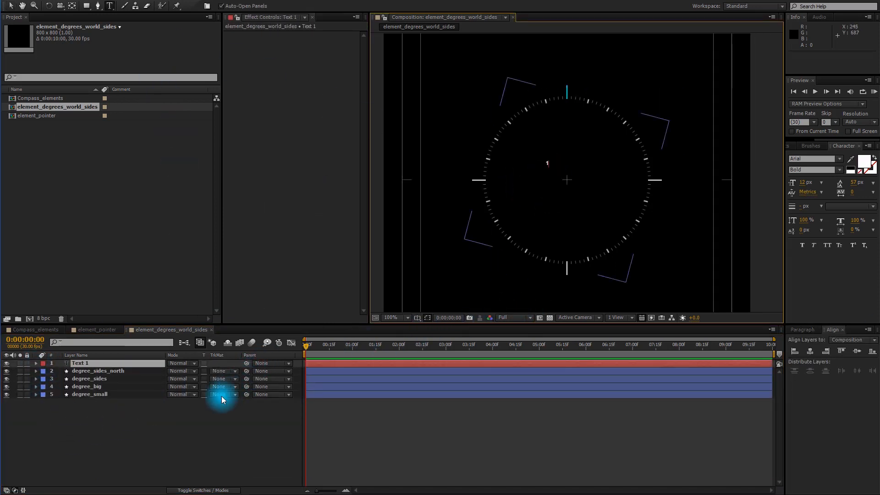
click(91, 422)
click(78, 365)
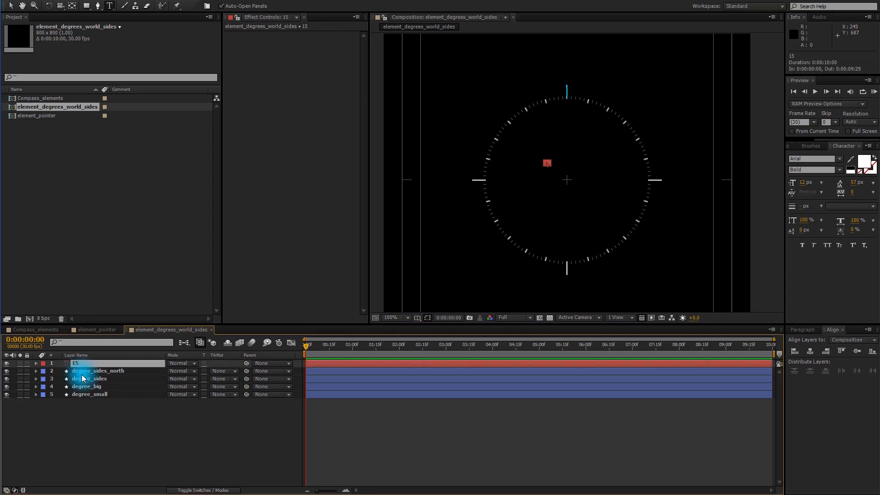
Centre the 15 text layer horizontally and vertically in the composition.
click(116, 440)
key(period)
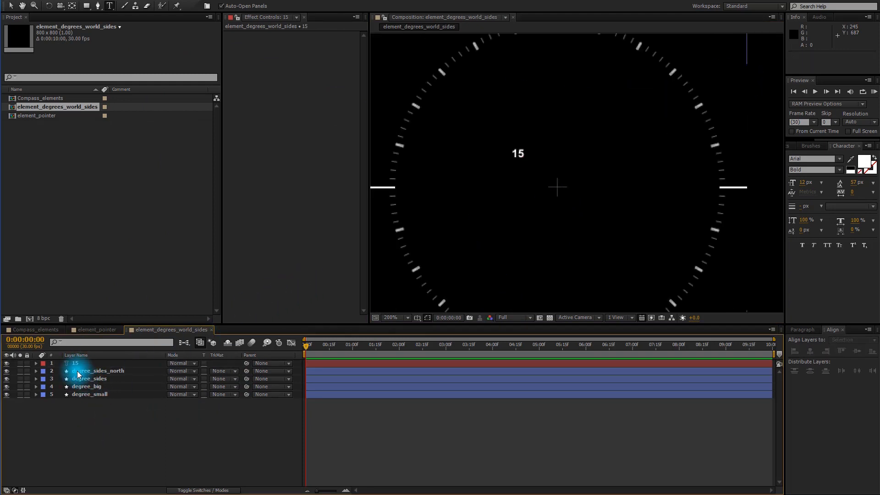
click(78, 364)
click(805, 350)
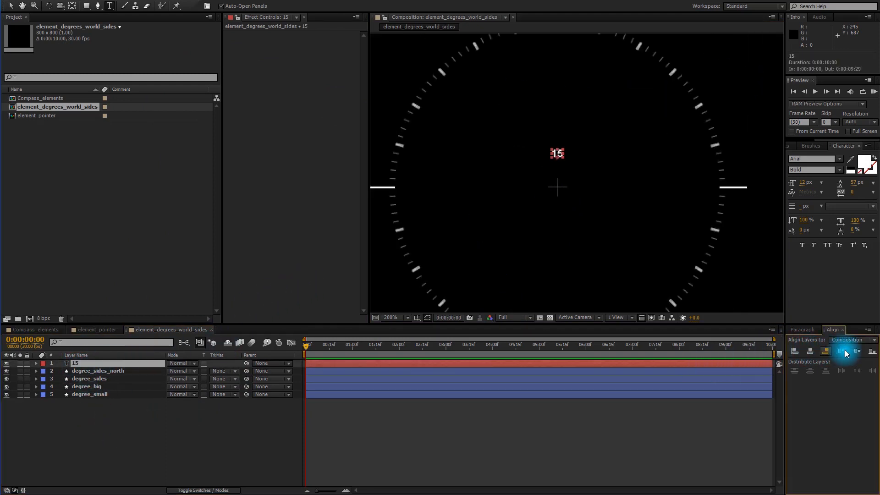
click(855, 351)
Set the 15 layer's anchor point to 0, 158 so the number sits just inside the north tick.
drag(438, 213, 446, 255)
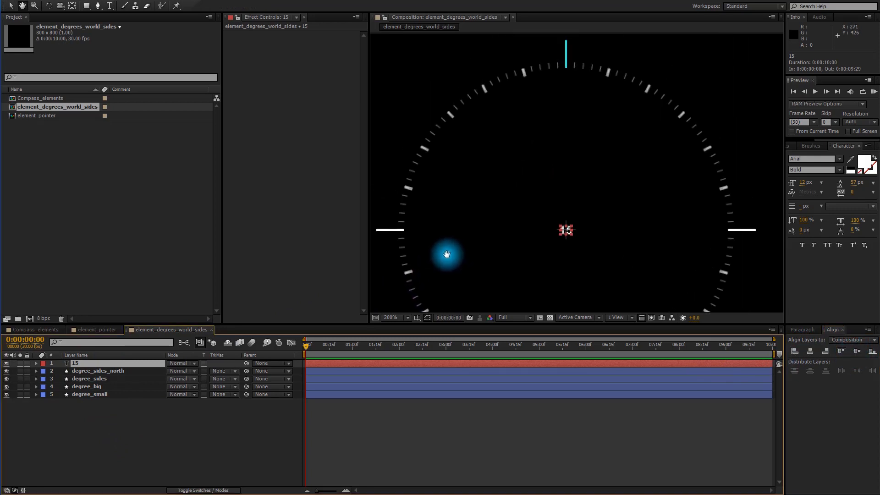
key(a)
drag(171, 372, 268, 360)
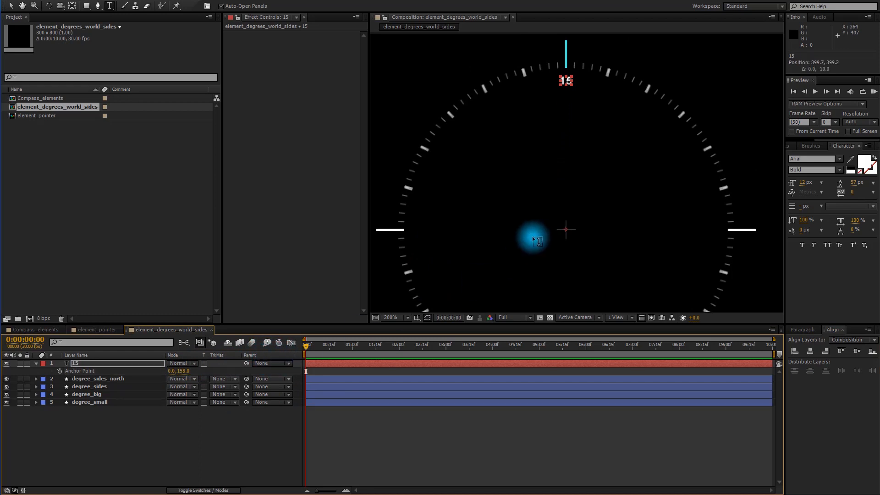
Nudge the 15 layer so that its anchor point lies exactly on the composition centre, at about 400, 399.9.
key(period)
scroll(550, 263, up, 2)
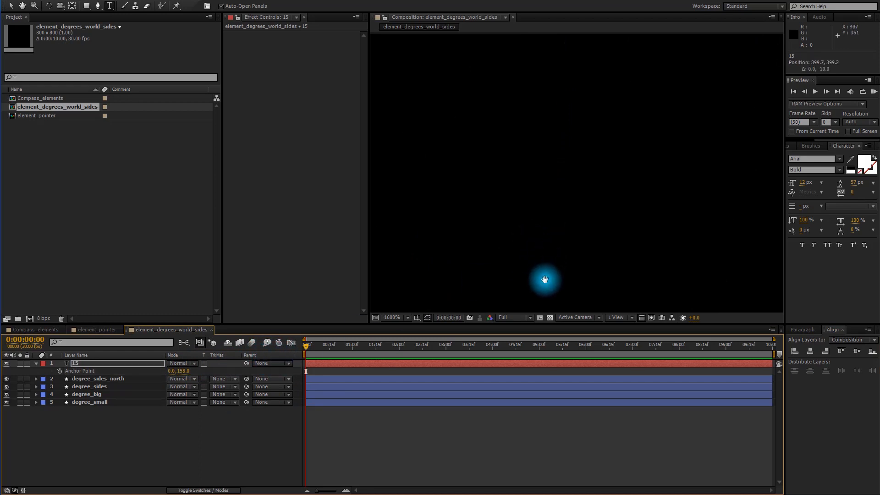
key(space)
drag(544, 278, 554, 128)
drag(523, 242, 584, 200)
scroll(578, 171, down, 4)
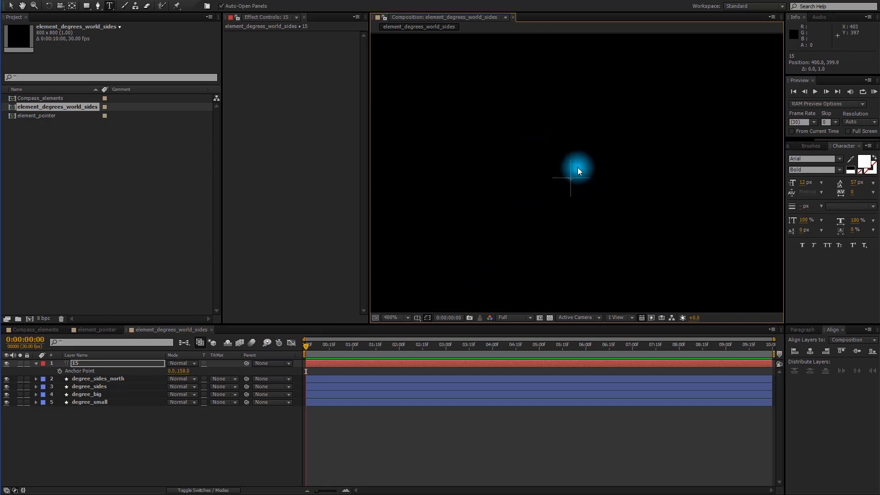
click(241, 406)
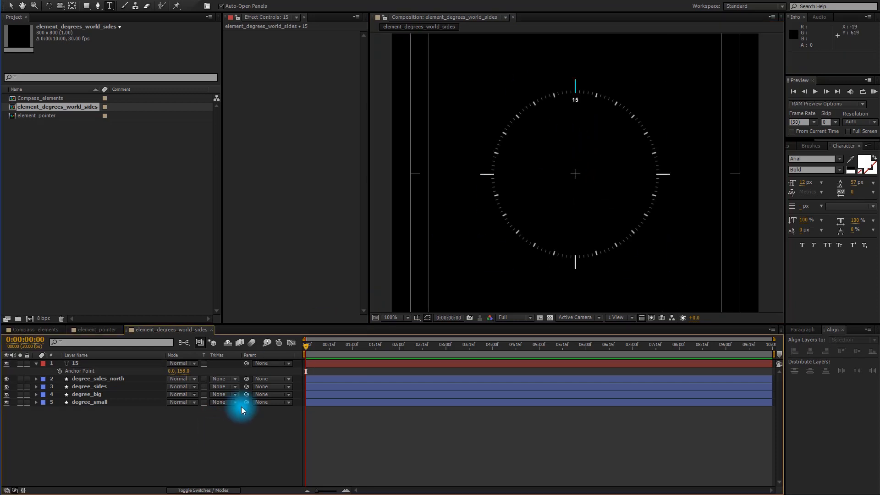
Set the 15 layer's rotation to 15° so the number lines up with the first big tick.
scroll(573, 124, up, 2)
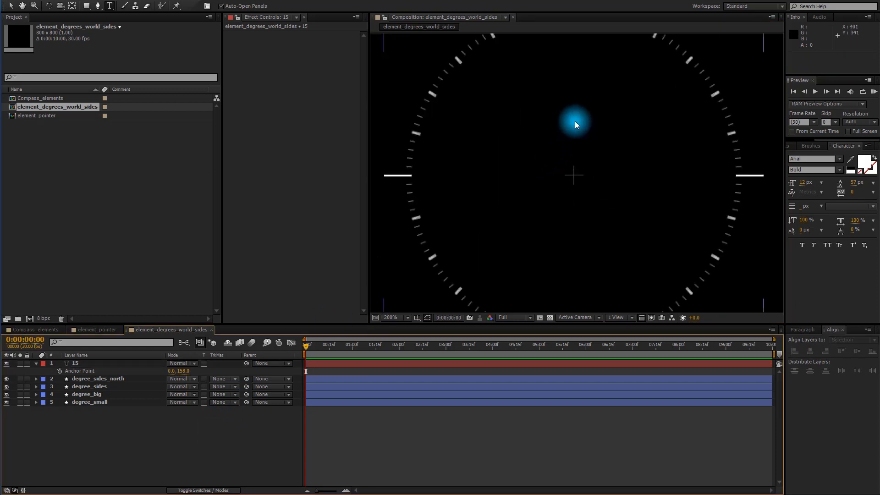
click(96, 364)
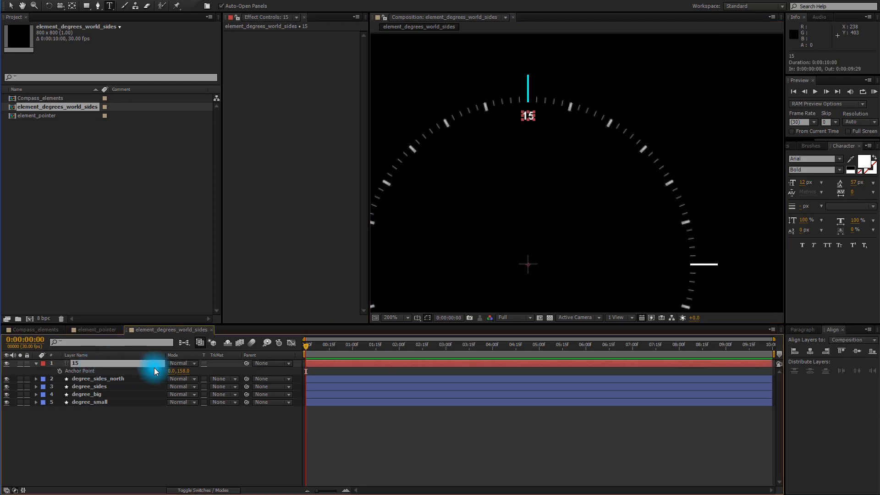
key(r)
drag(181, 371, 183, 370)
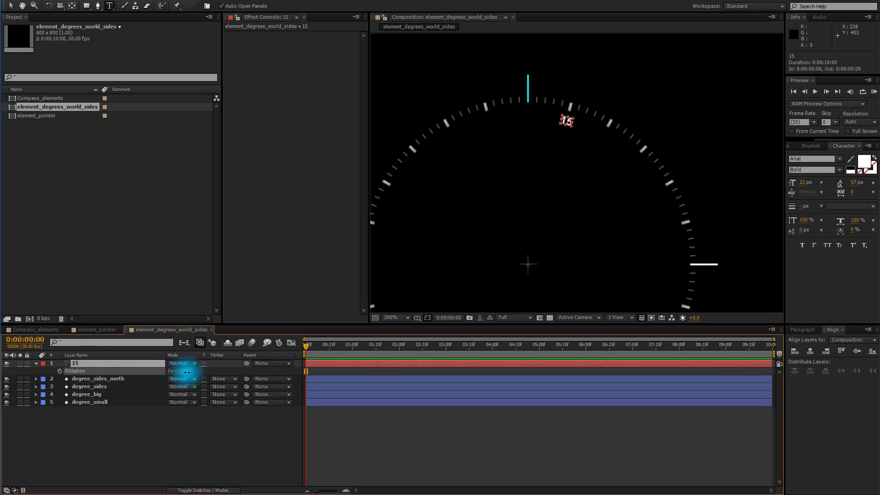
click(183, 370)
text(15)
key(Return)
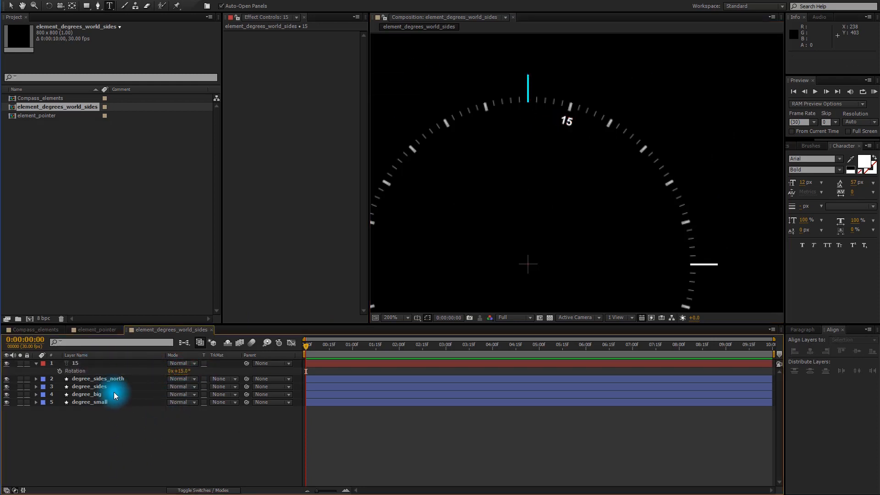
Duplicate the 15 text layer four times.
click(85, 364)
key(ctrl+d)
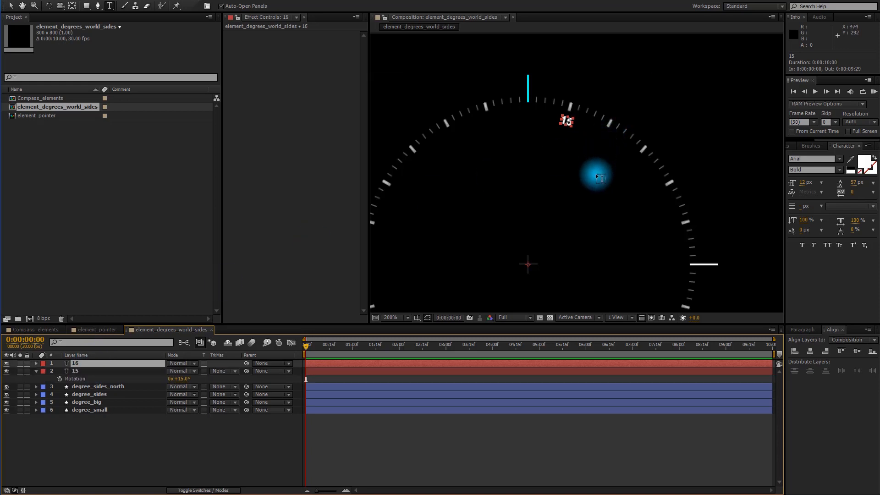
key(ctrl+d)
key(ctrl+d)
key(ctrl+d)
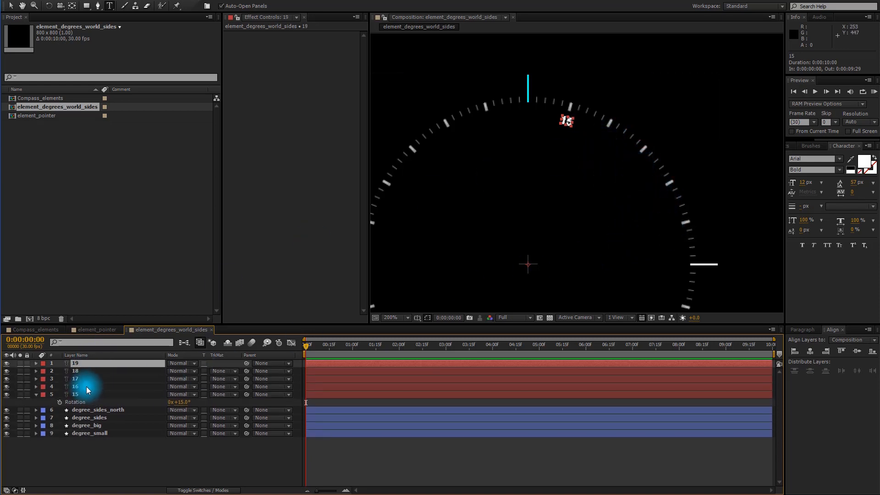
Change the text of the four copies to 30, 45, 60 and 75, working up the layer stack.
double_click(86, 386)
text(30)
click(83, 379)
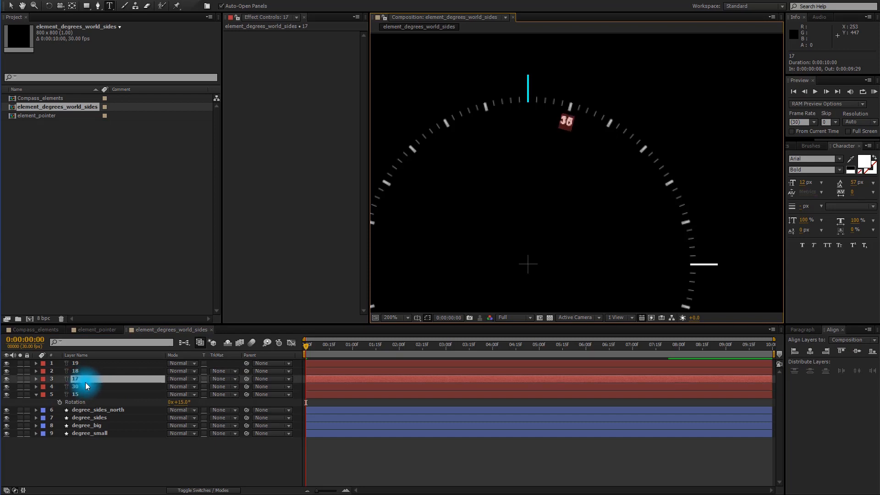
text(45)
double_click(83, 373)
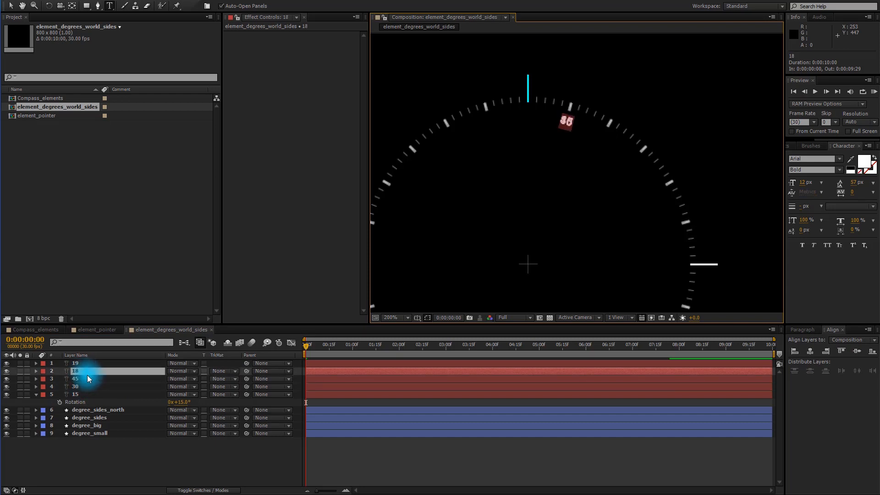
text(60)
double_click(81, 363)
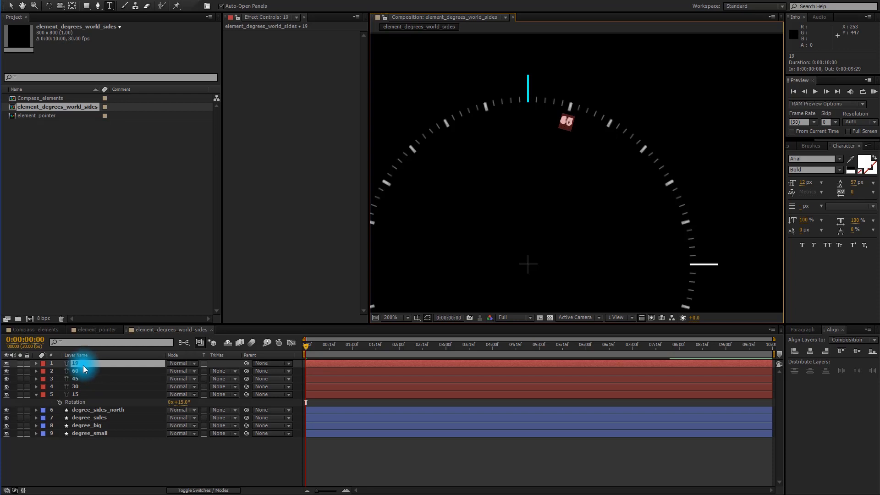
text(75)
Set the rotation of layers 30, 45, 60 and 75 to 30°, 45°, 60° and 75° respectively.
click(81, 386)
shift+click(84, 364)
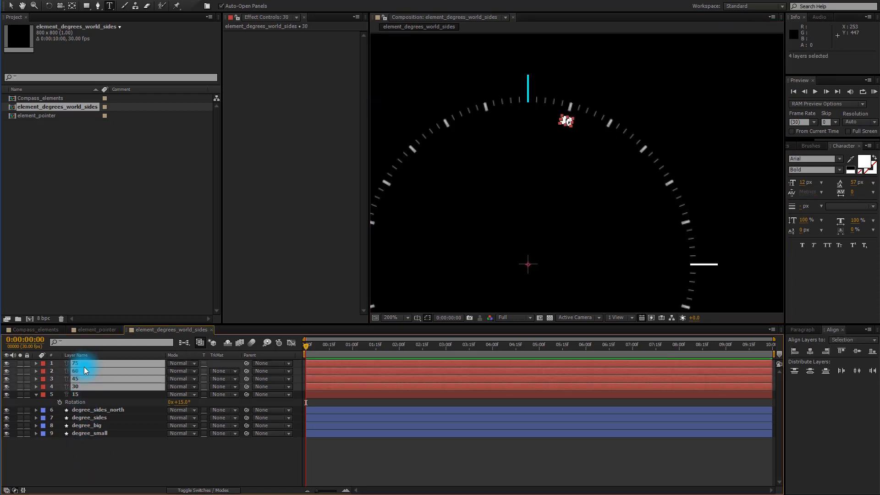
key(r)
click(192, 417)
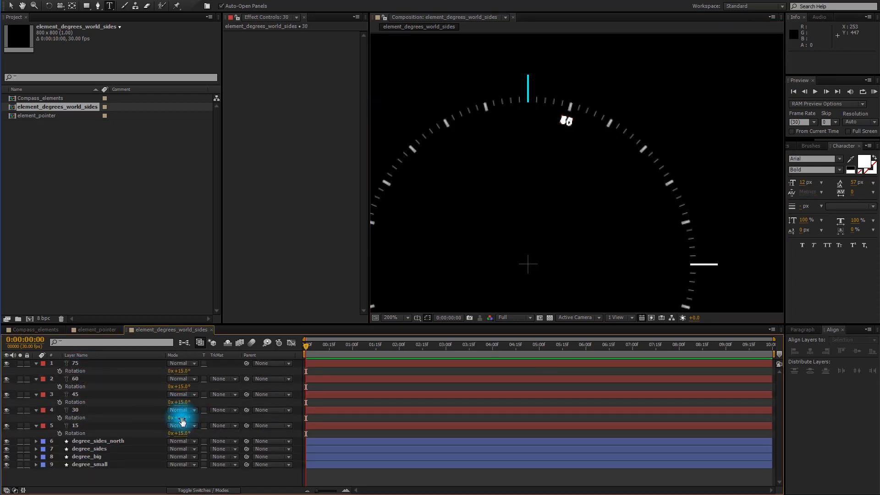
click(181, 418)
text(30)
key(Return)
click(182, 402)
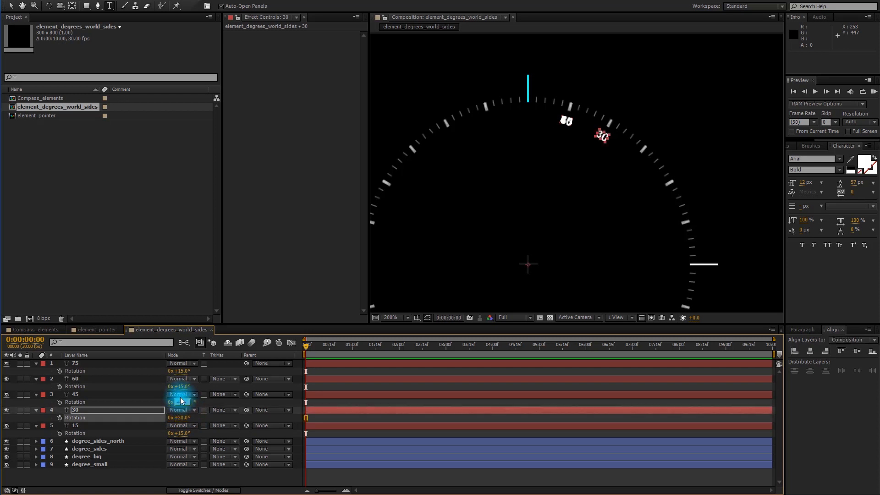
text(45)
click(182, 387)
text(60)
click(182, 371)
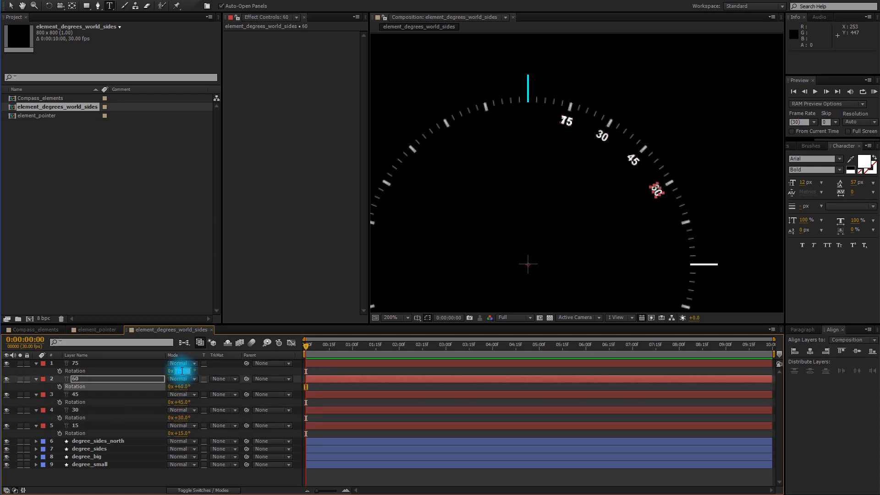
text(75)
click(130, 471)
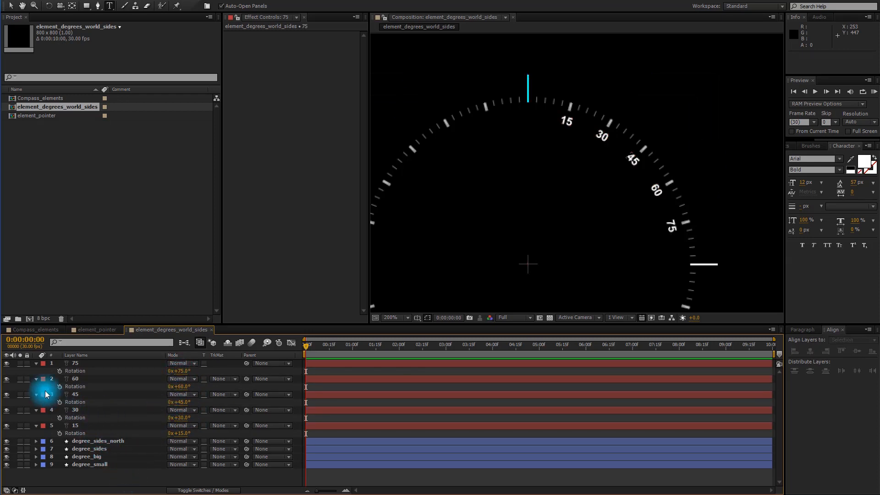
Collapse all layers, duplicate the five number layers 15 to 75 together and place the copies above the originals.
click(80, 365)
key(ctrl+a)
click(36, 363)
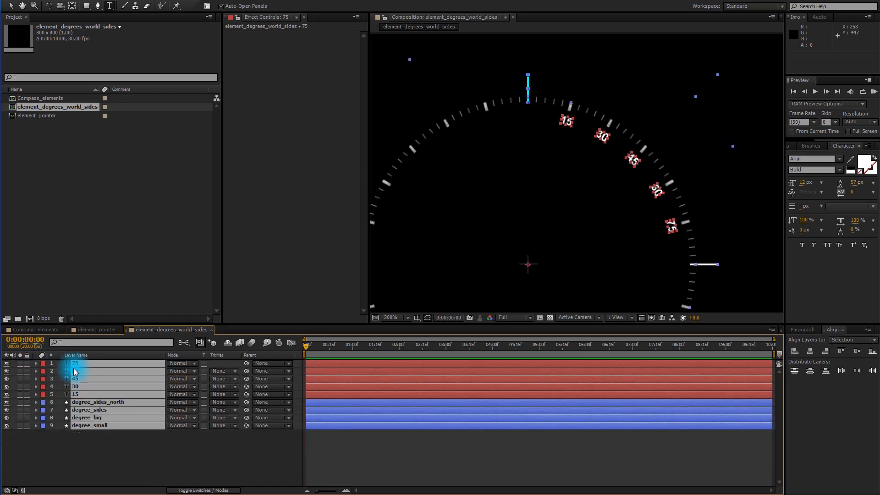
key(ctrl+shift+a)
click(80, 363)
shift+click(78, 394)
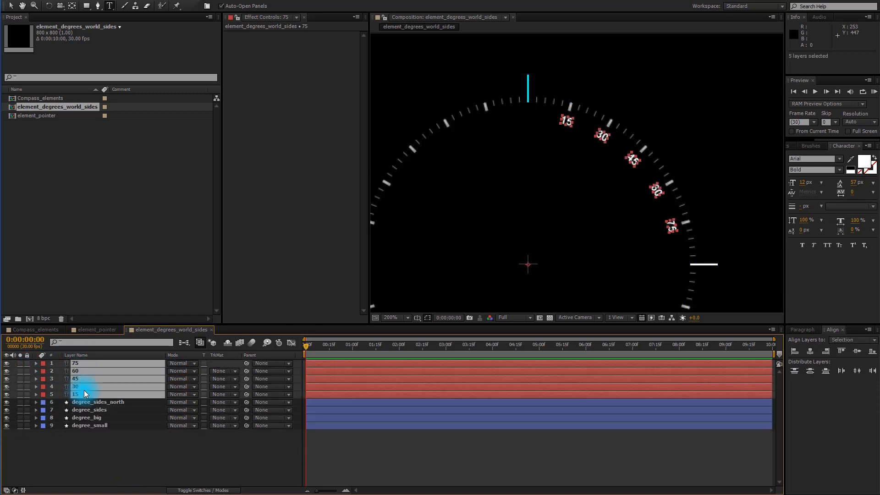
key(ctrl+d)
drag(80, 380, 82, 368)
drag(482, 264, 505, 138)
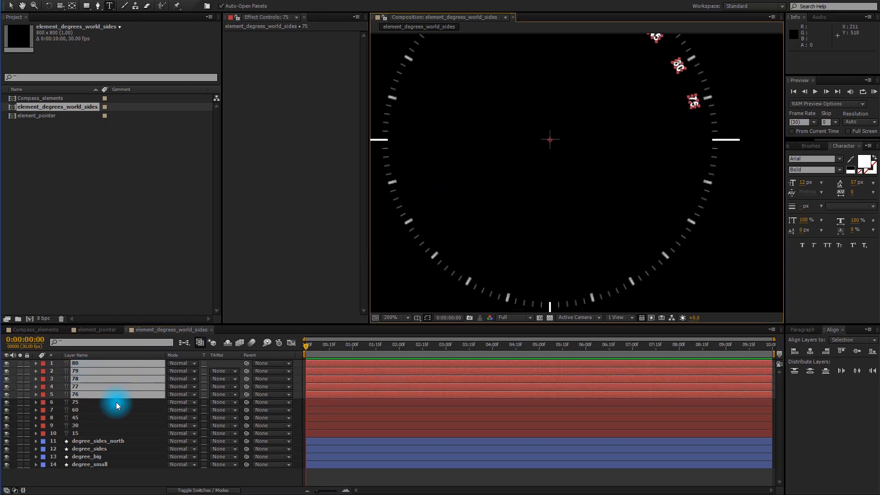
Rotate the five copied number layers together by 90°, giving them rotations of 105° to 165°.
key(r)
drag(185, 434, 224, 430)
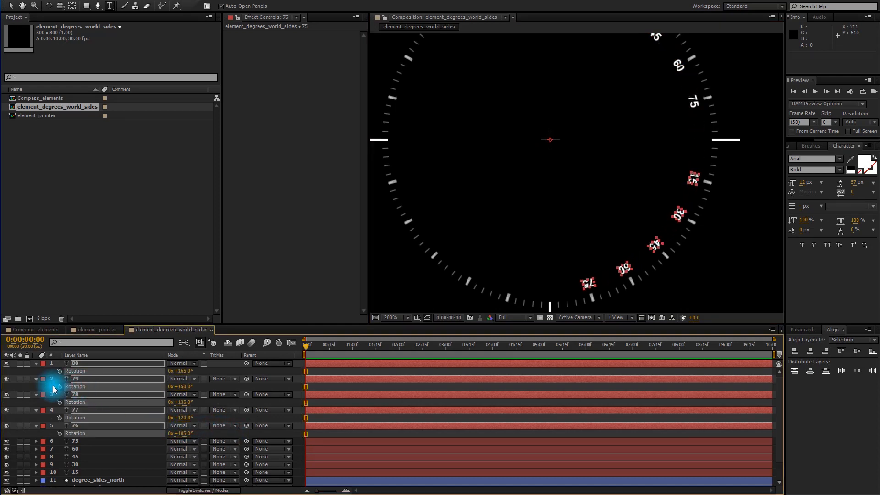
click(37, 364)
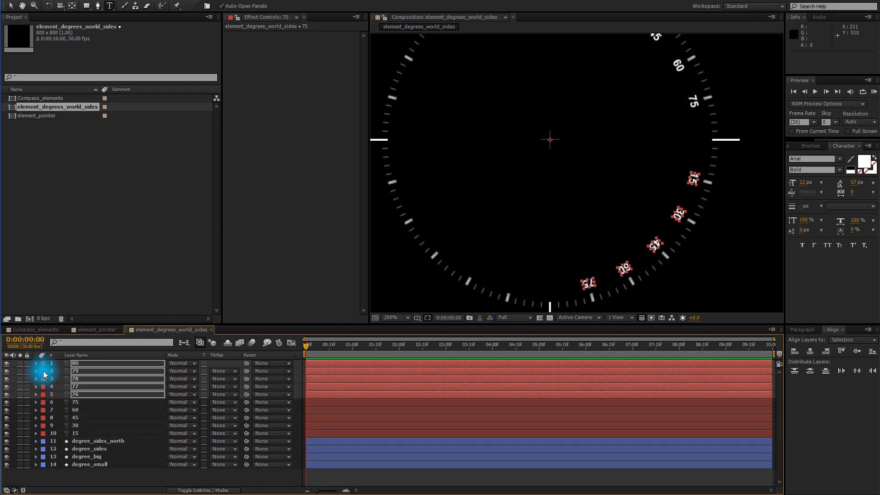
Show the rotation of the five copied number layers and change their text to 105, 120, 135, 150 and 165, matching each rotation.
key(r)
click(94, 426)
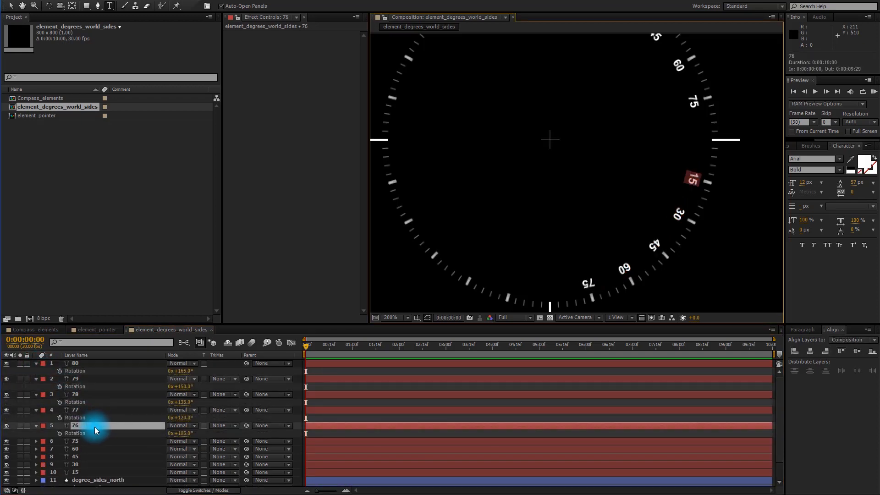
double_click(84, 409)
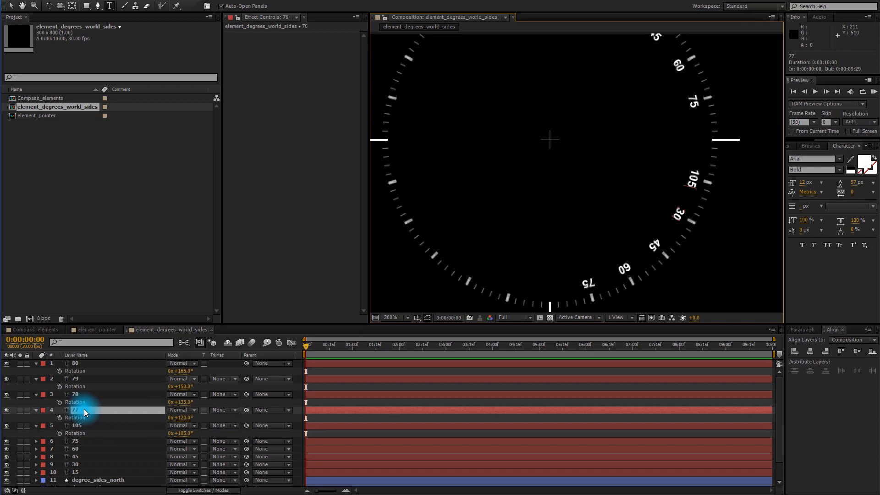
text(120)
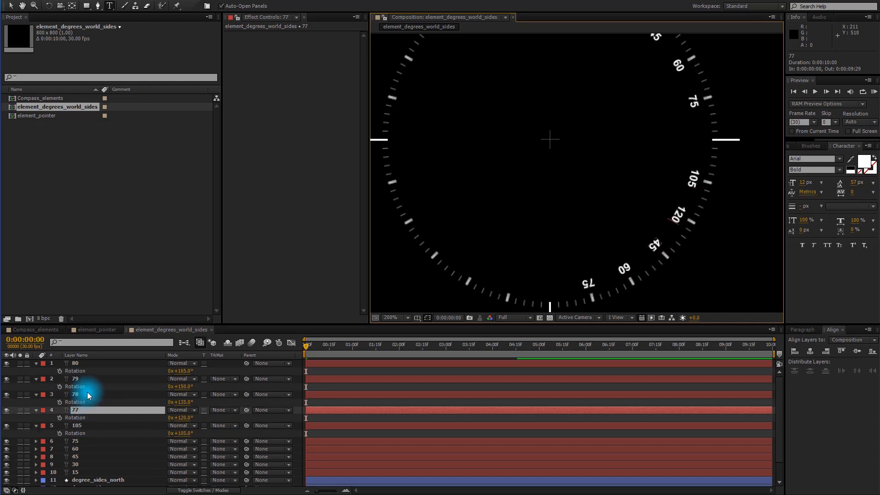
double_click(88, 392)
text(135)
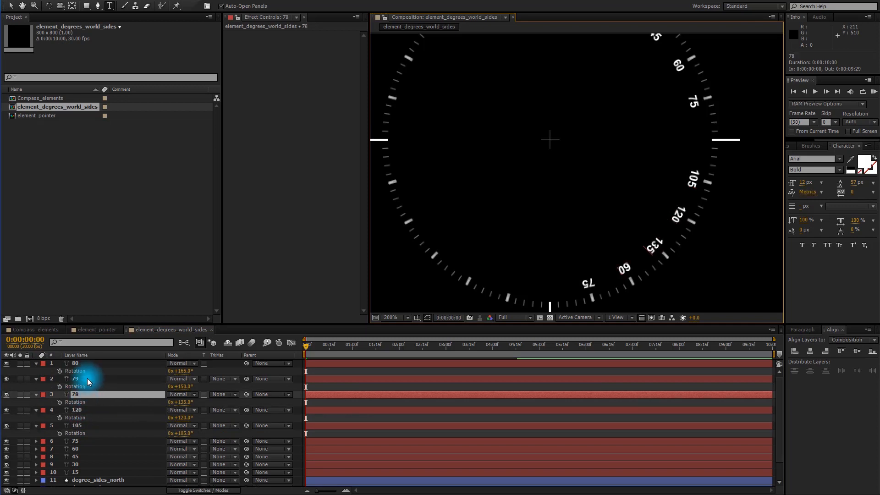
double_click(82, 377)
text(15)
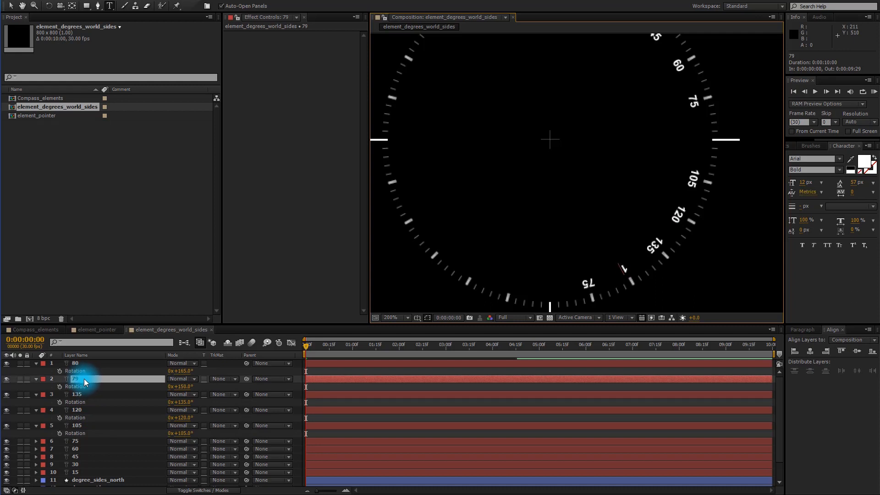
double_click(84, 364)
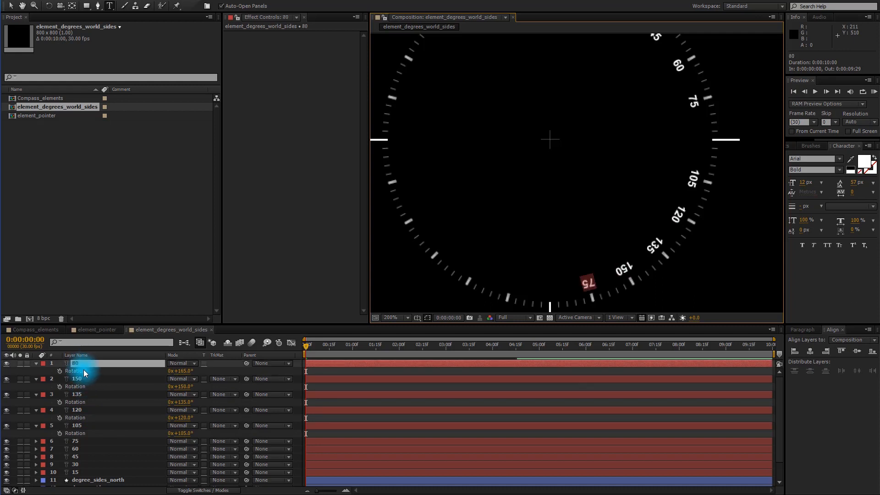
text(165)
click(79, 381)
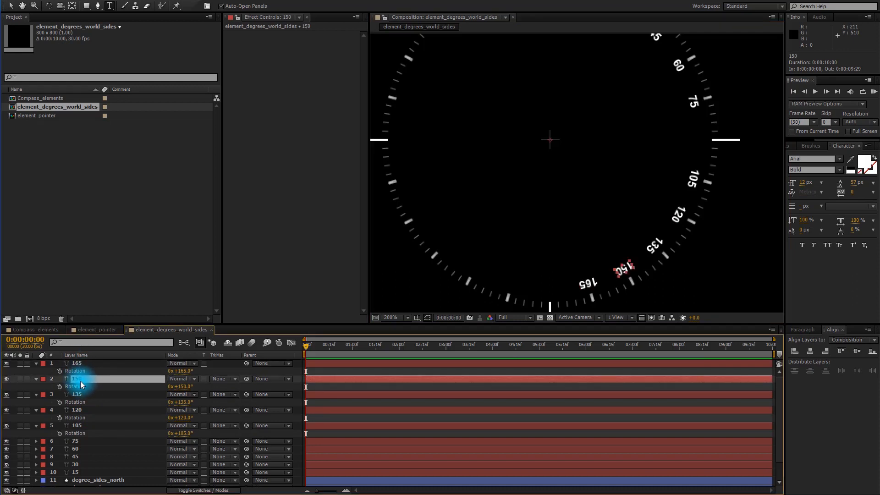
Collapse the properties of all layers and clear the selection.
key(ctrl+a)
click(37, 363)
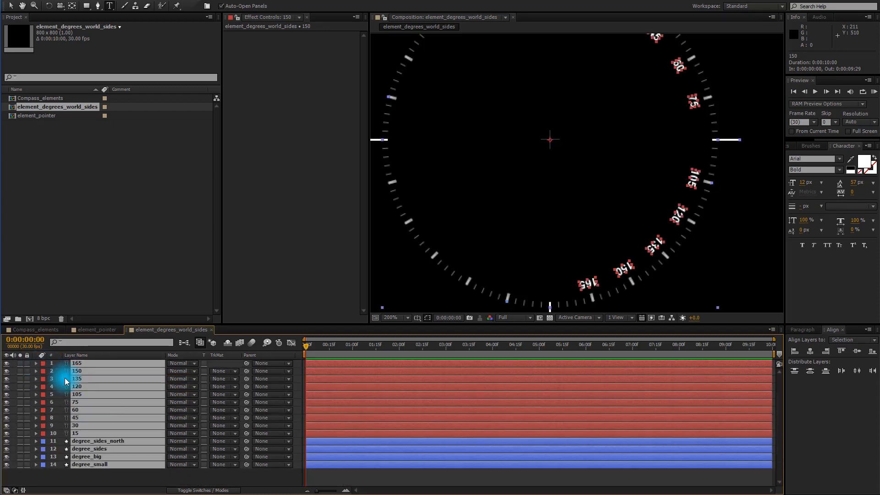
key(ctrl+shift+a)
Duplicate the ten number layers 15 to 165 together and place the copies above the originals.
click(81, 433)
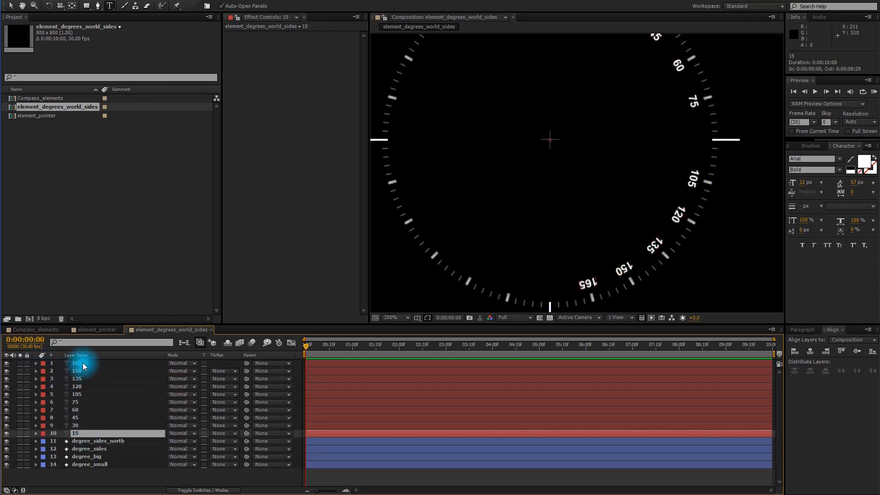
shift+click(83, 363)
key(ctrl+d)
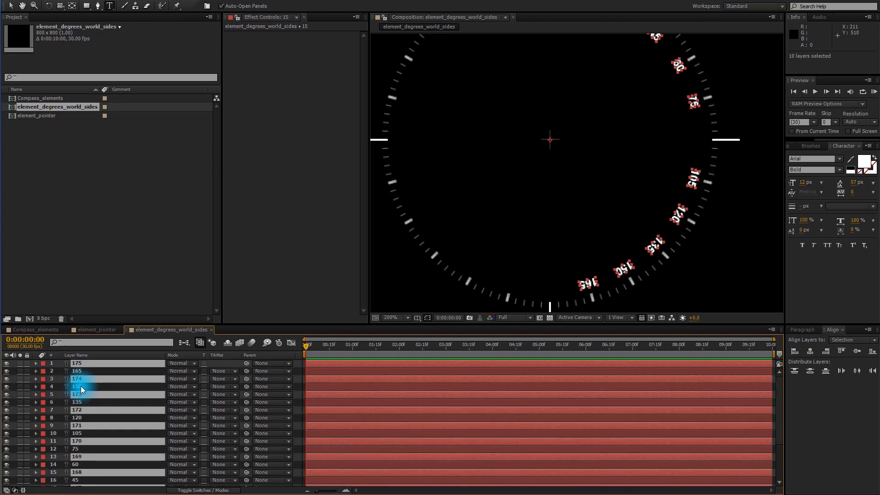
drag(82, 369, 83, 371)
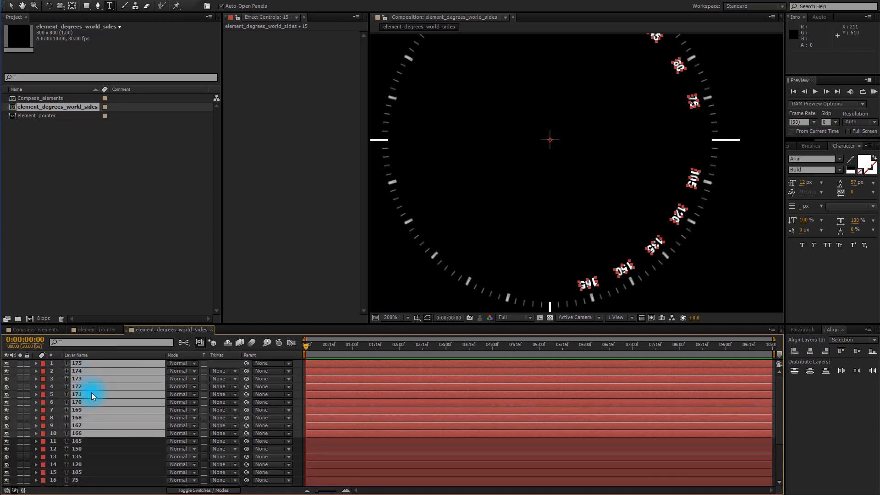
Rotate the ten copied number layers together by 180°, giving them rotations of 195° to 345°.
key(r)
scroll(92, 394, down, 3)
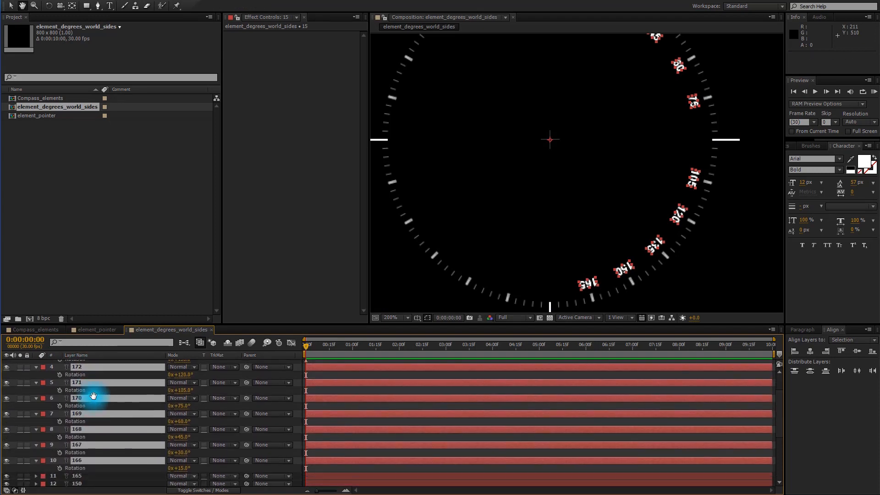
drag(183, 446, 265, 452)
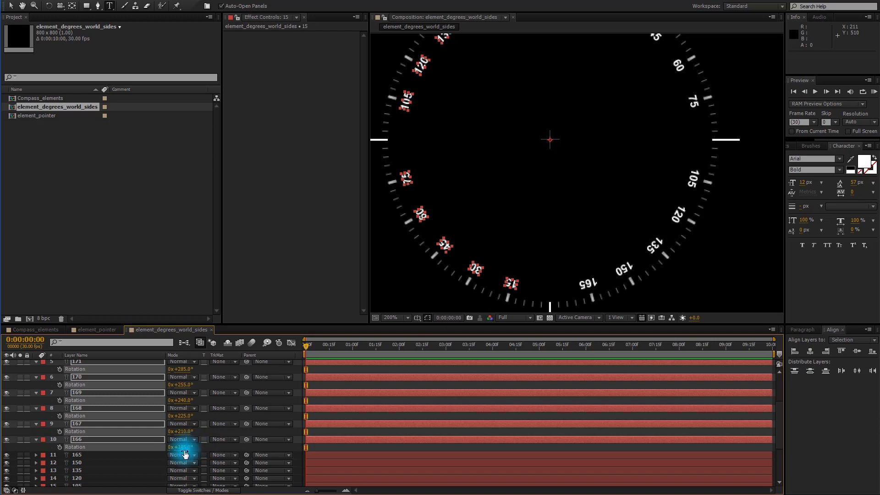
Change the text of the lowest five copied layers to 195, 210, 225, 240 and 255, matching each rotation.
click(93, 439)
double_click(102, 439)
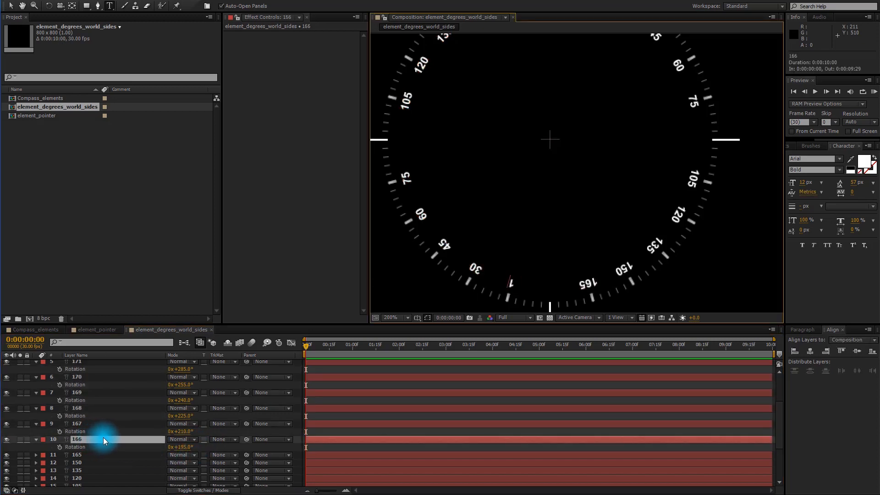
text(195)
double_click(84, 425)
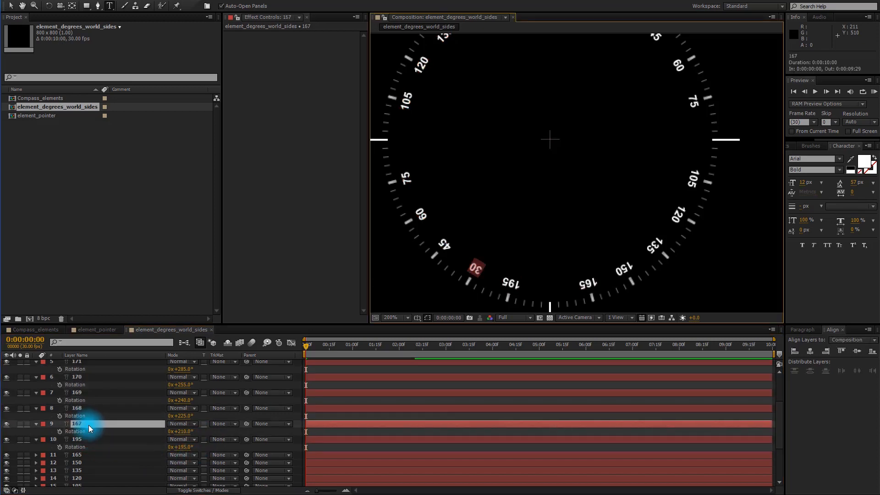
text(210)
double_click(87, 407)
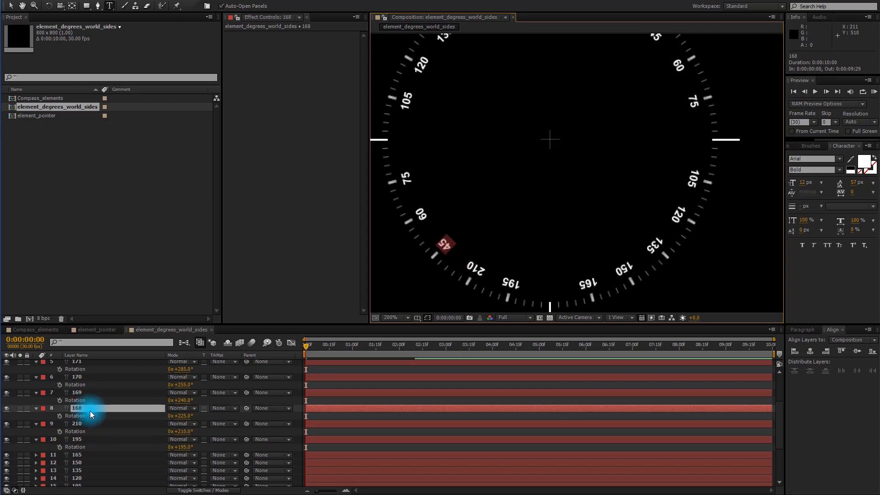
text(225)
double_click(87, 392)
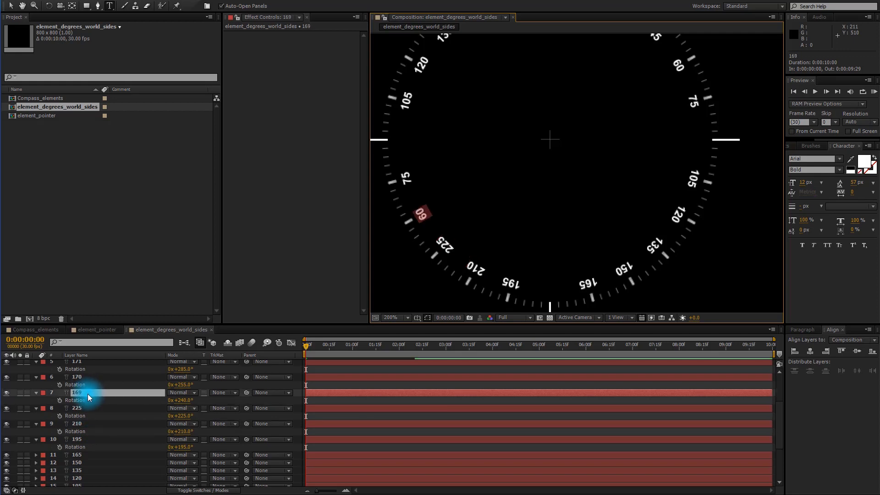
text(240)
double_click(85, 377)
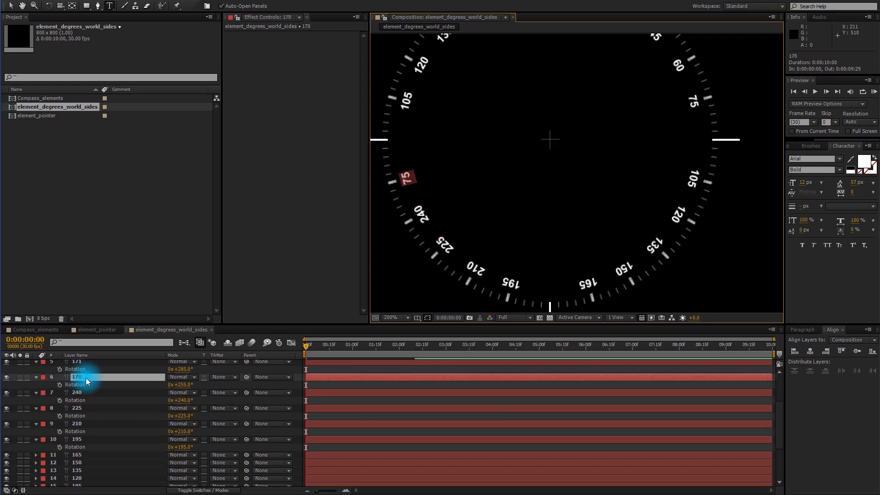
text(255)
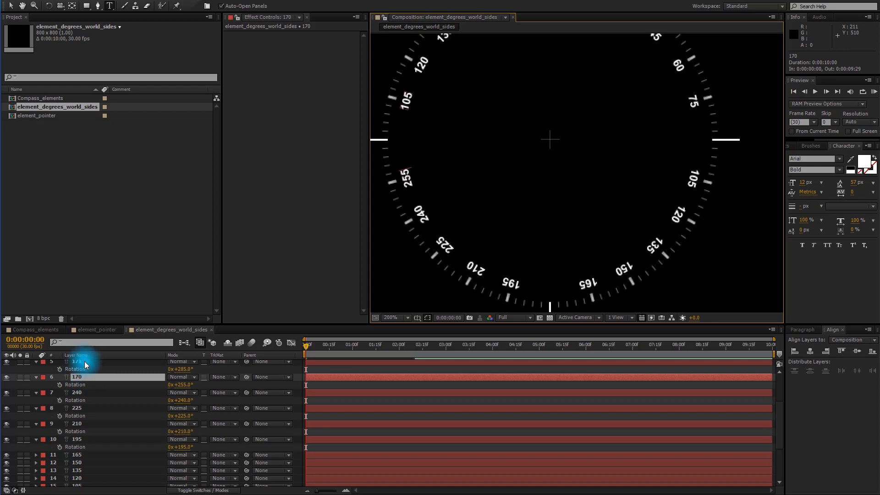
Change the text of the remaining five copies to 285, 300, 315, 330 and 345, working up the layer stack.
double_click(85, 362)
text(285)
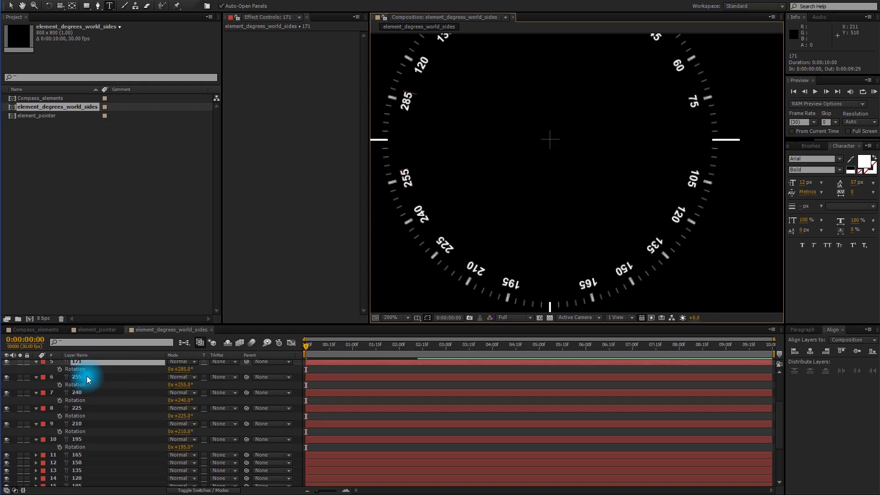
double_click(86, 377)
scroll(121, 383, up, 4)
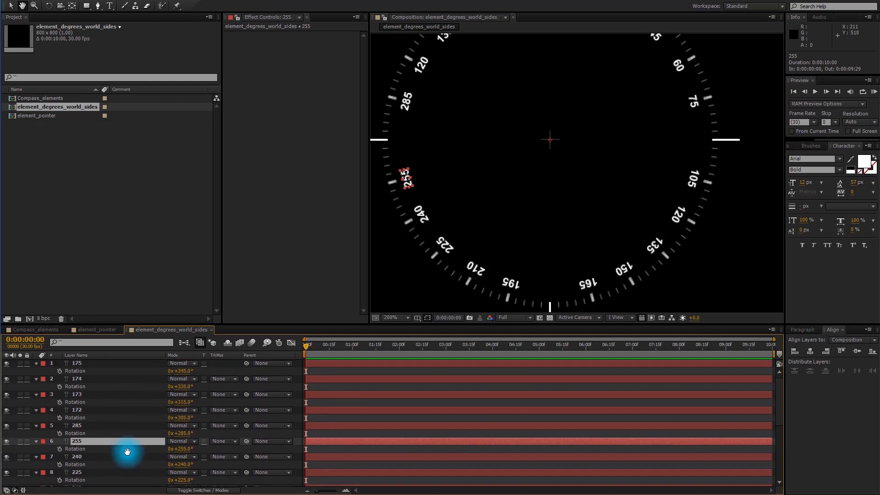
double_click(94, 407)
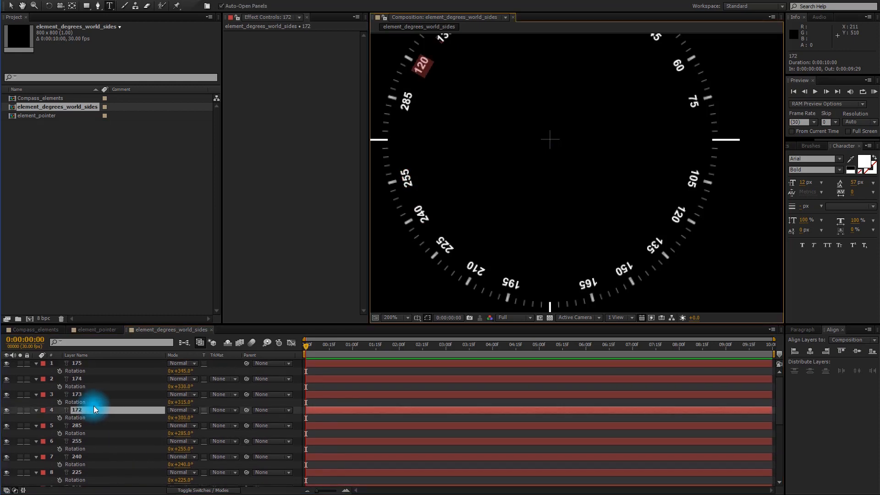
text(300)
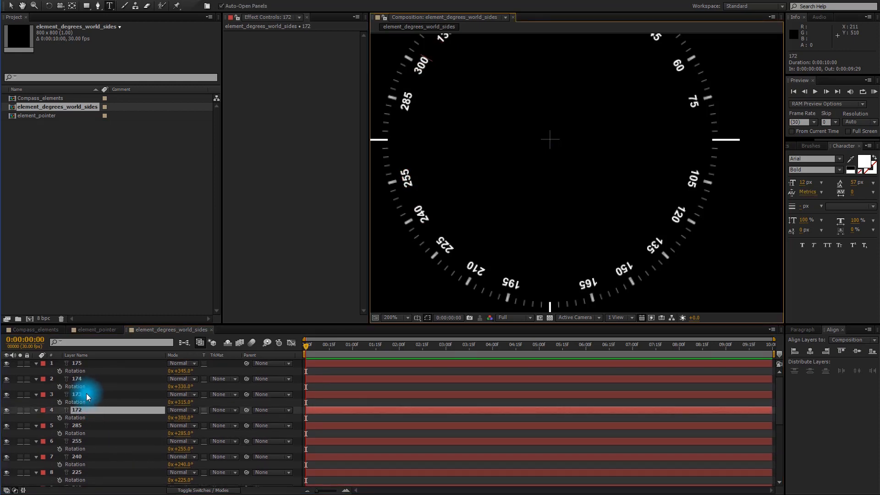
double_click(87, 393)
text(3)
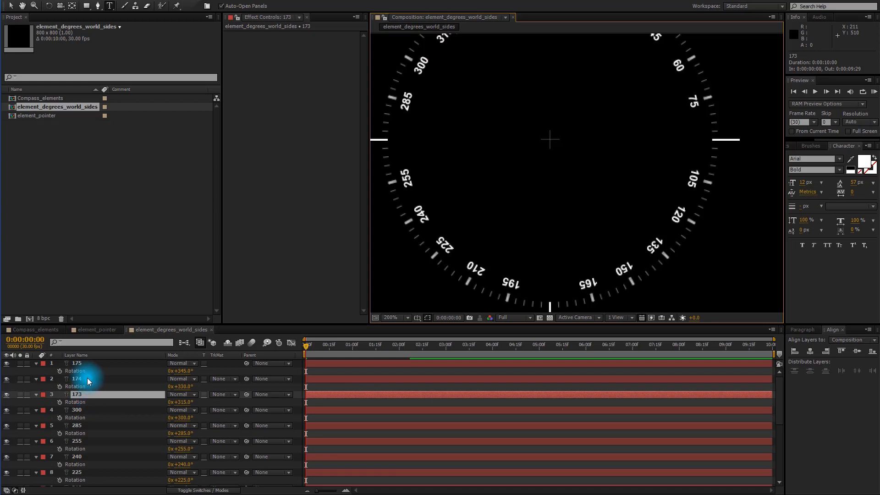
double_click(87, 378)
double_click(86, 363)
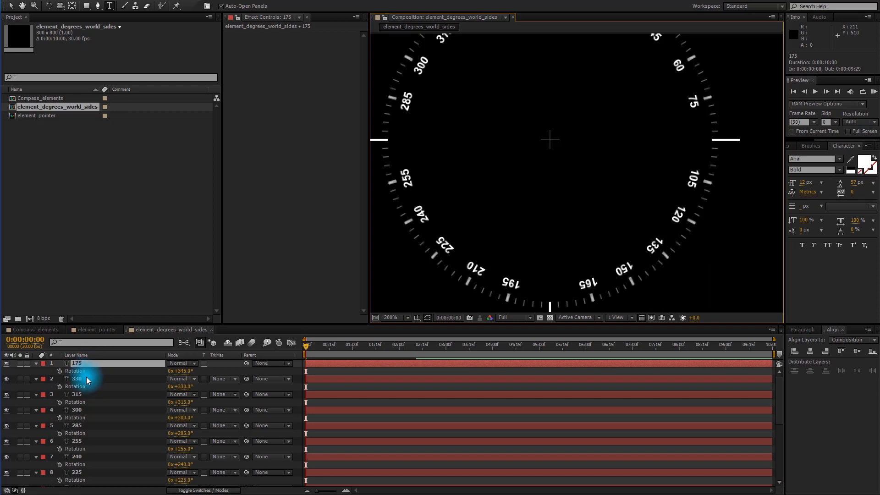
click(87, 377)
Collapse the open rotation properties of every layer and deselect everything.
key(ctrl+a)
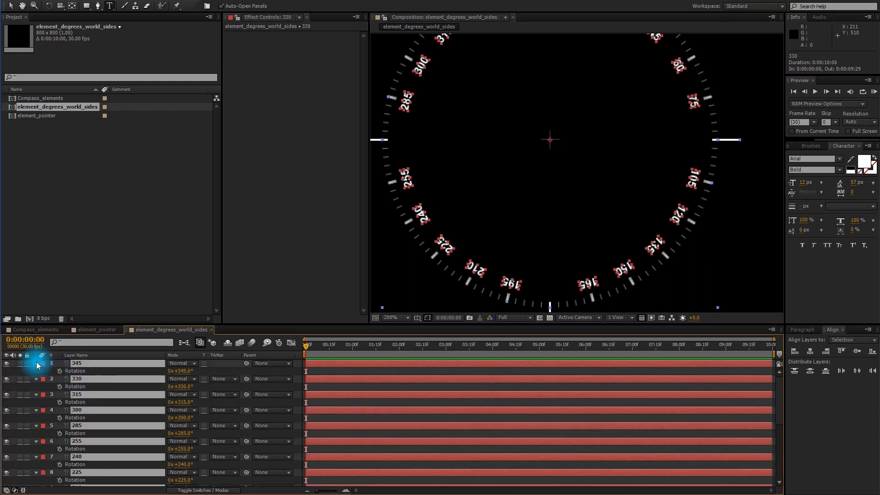
click(37, 363)
key(F2)
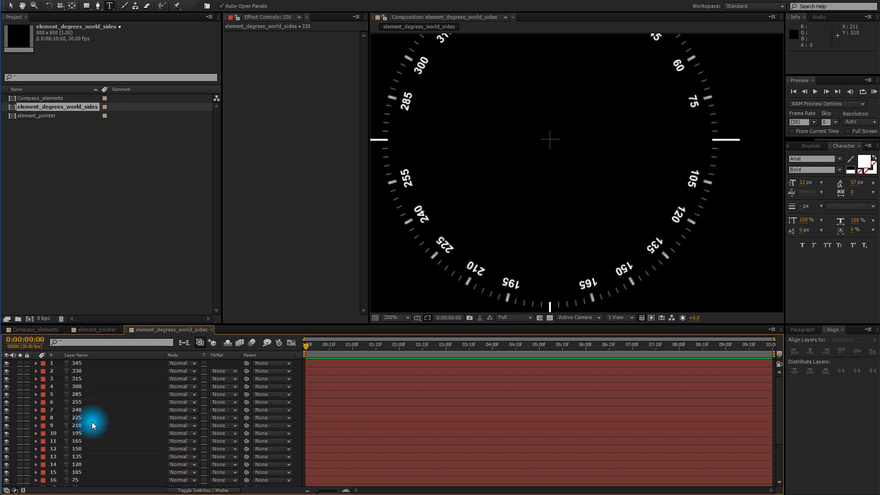
Select all number layers by their red label group and set their opacity to 40%.
scroll(91, 454, down, 3)
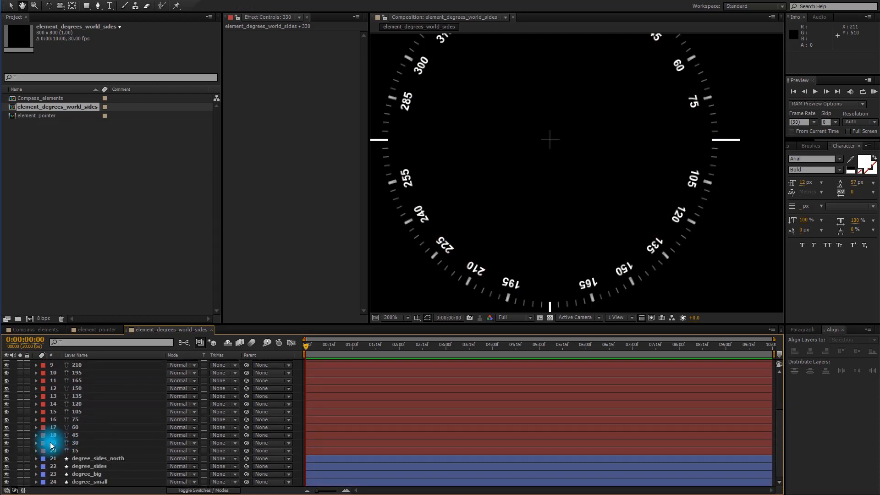
click(43, 451)
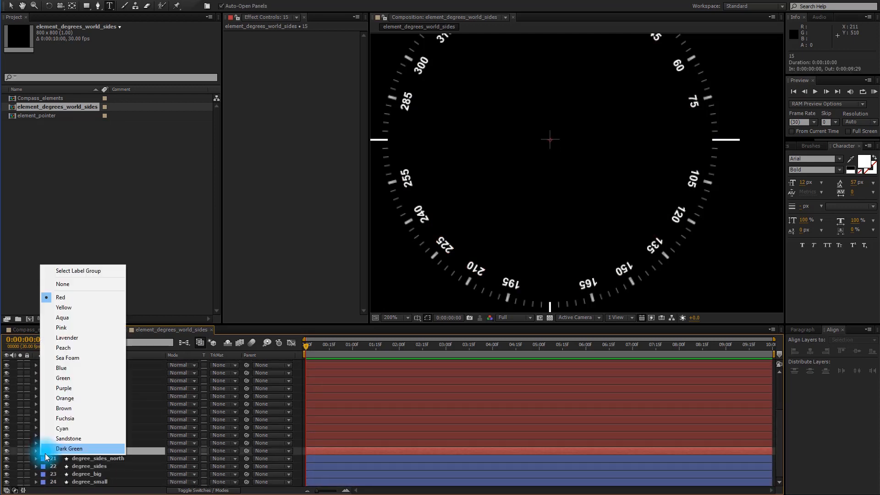
click(88, 271)
key(t)
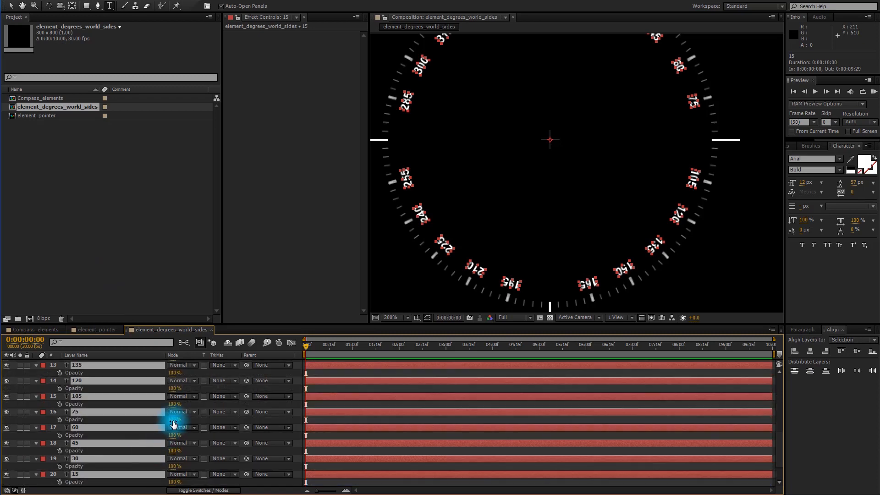
click(173, 421)
text(40)
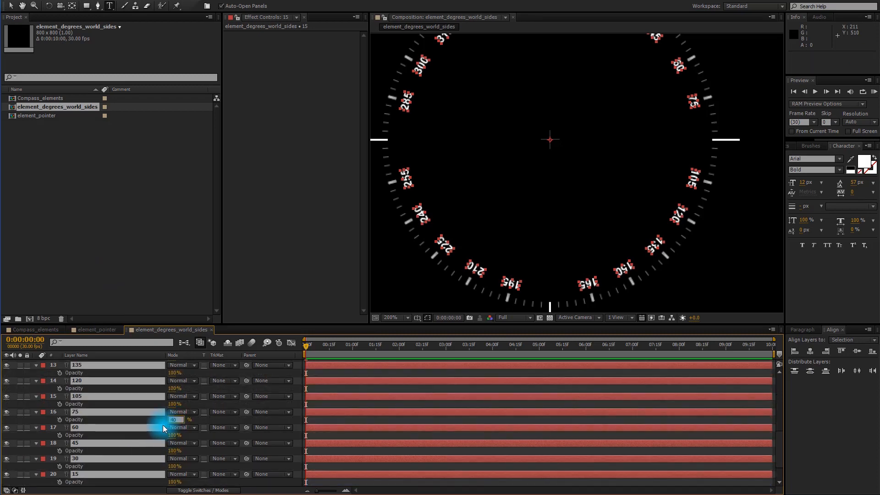
key(Return)
Collapse the number layers' opacity properties, deselect them and view the whole degree ring at 100%.
click(37, 428)
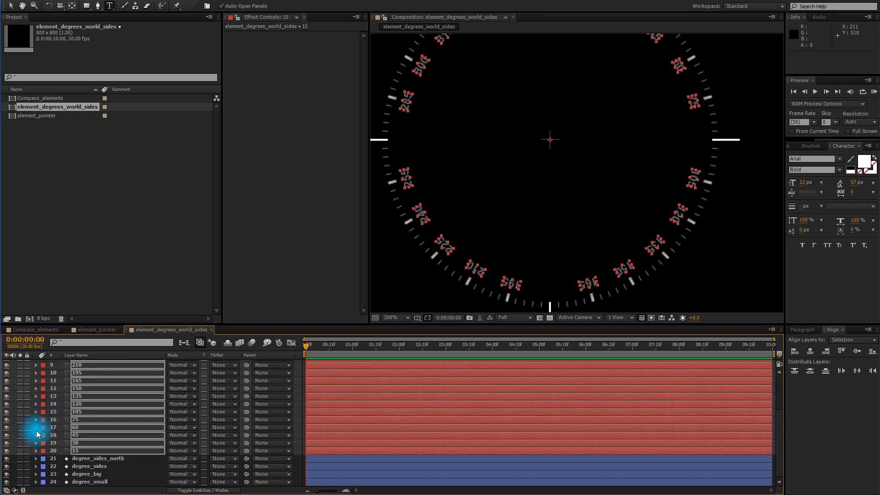
key(F2)
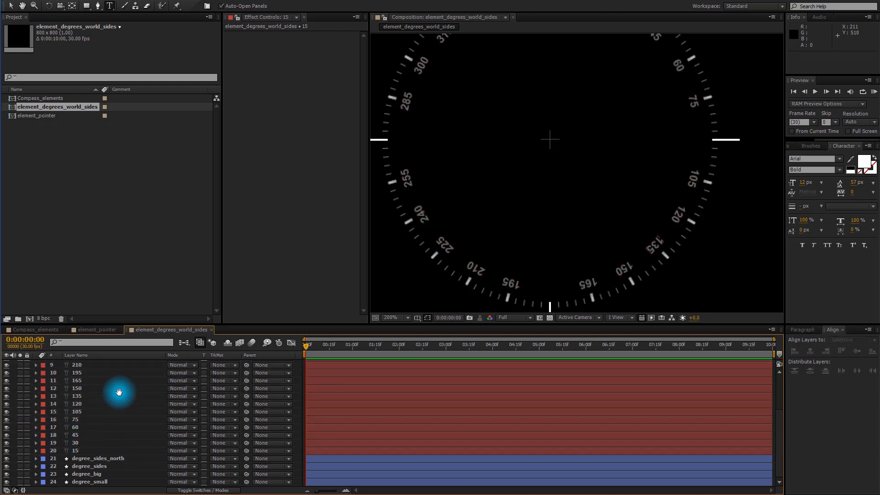
drag(119, 393, 123, 452)
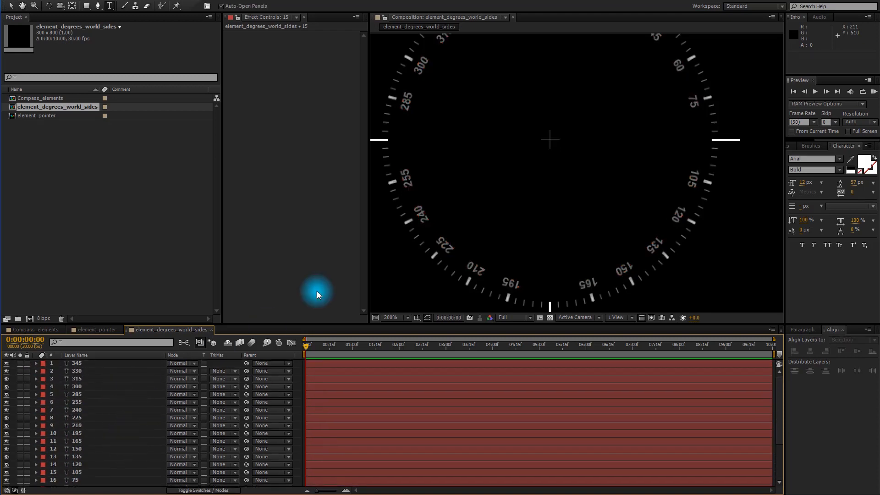
scroll(491, 181, down, 1)
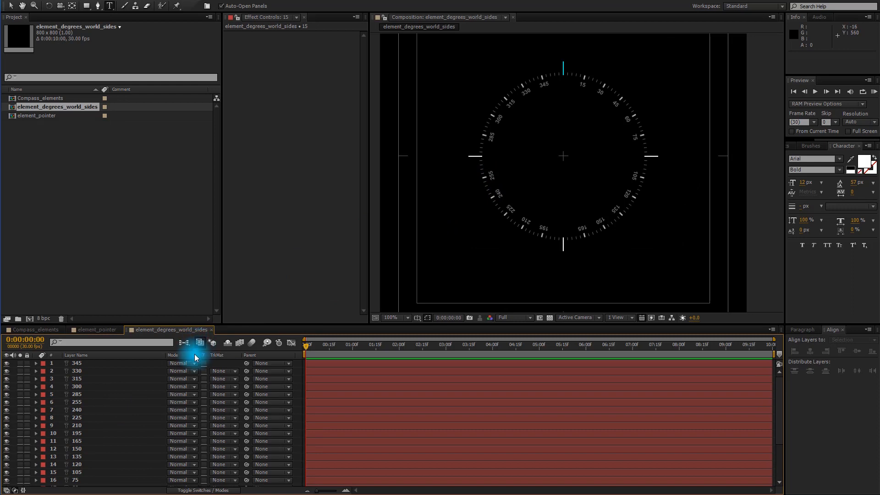
Add a new text layer reading N near the centre of the degree ring and select it.
key(v)
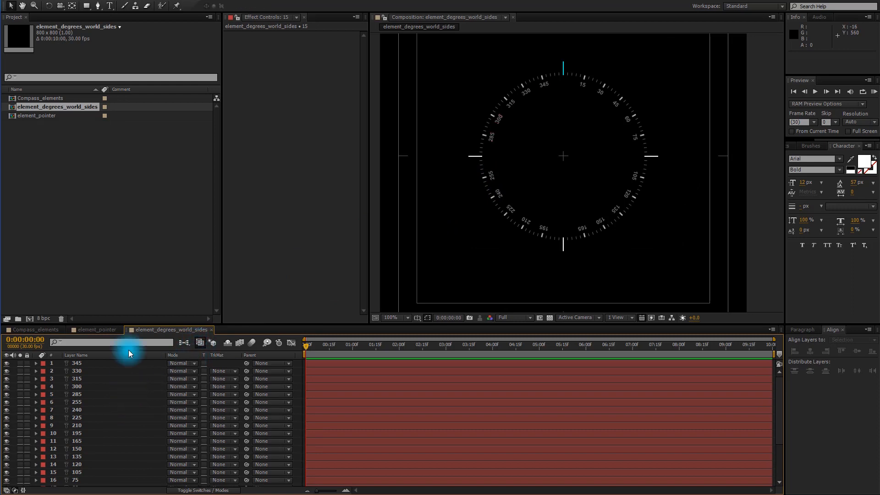
click(110, 5)
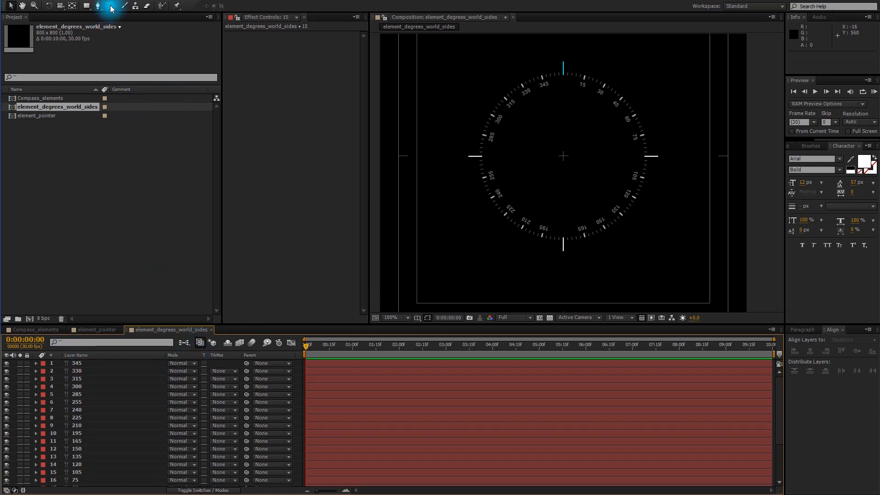
click(556, 177)
text(N)
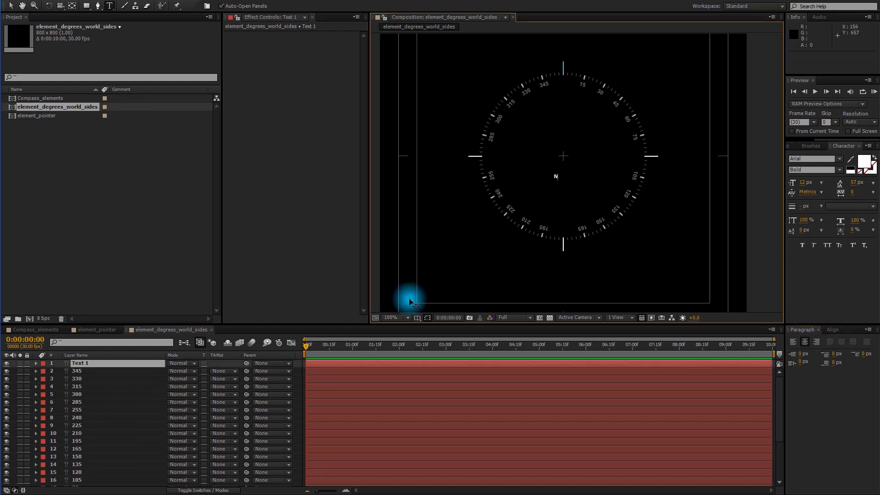
click(79, 373)
click(84, 364)
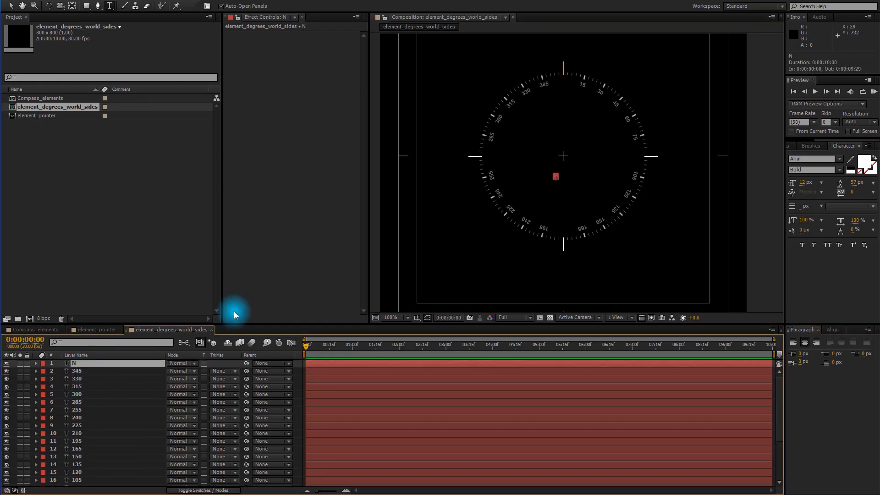
Set the N to Arial Black at 24 px and centre it horizontally and vertically in the composition.
click(839, 171)
click(818, 229)
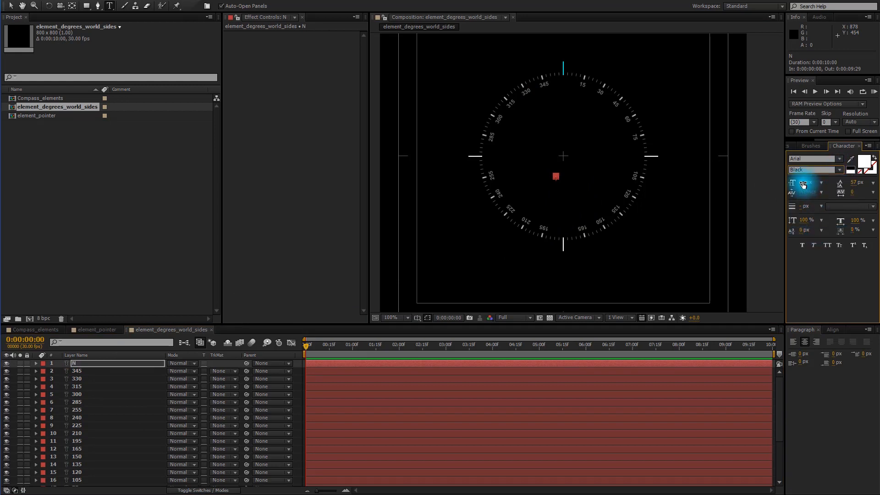
click(804, 183)
key(Return)
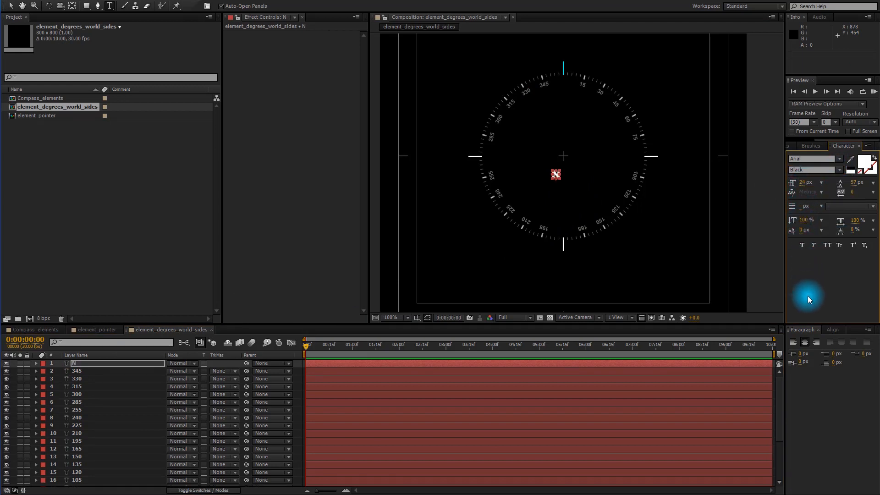
click(829, 335)
click(811, 351)
click(857, 351)
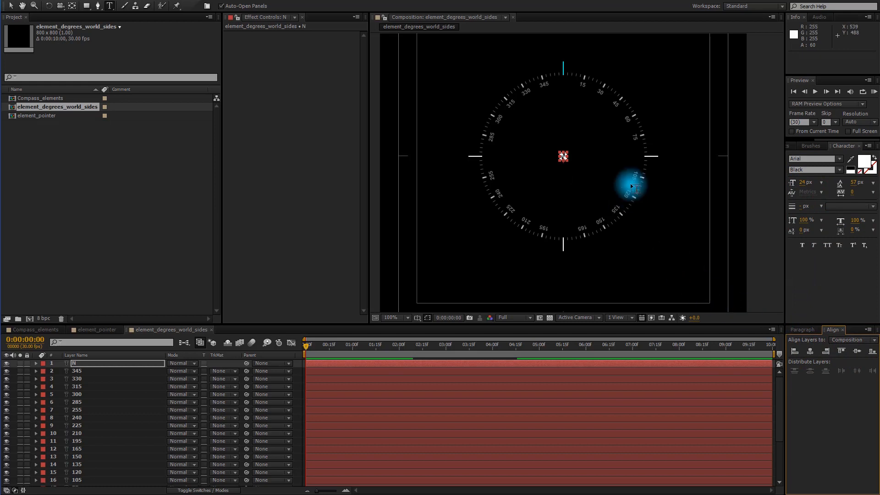
Offset the N layer's anchor point to 0, 60 and nudge the layer back towards the composition centre.
scroll(615, 118, up, 1)
drag(527, 117, 569, 259)
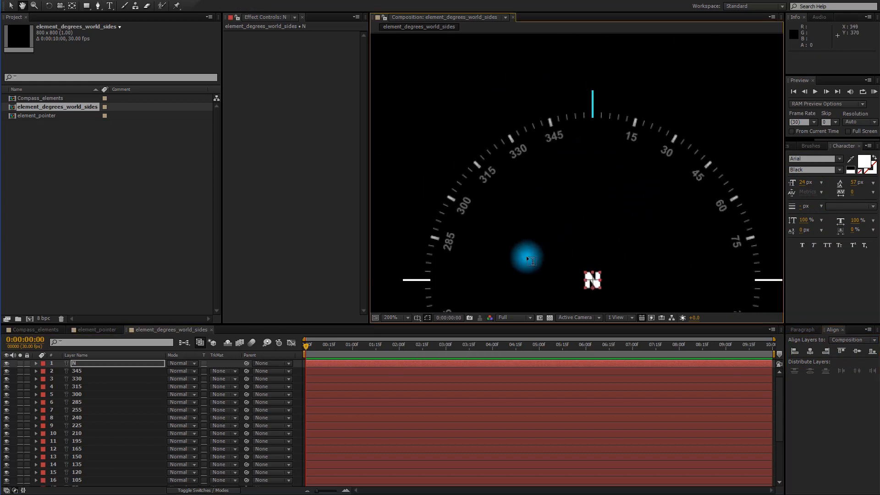
key(a)
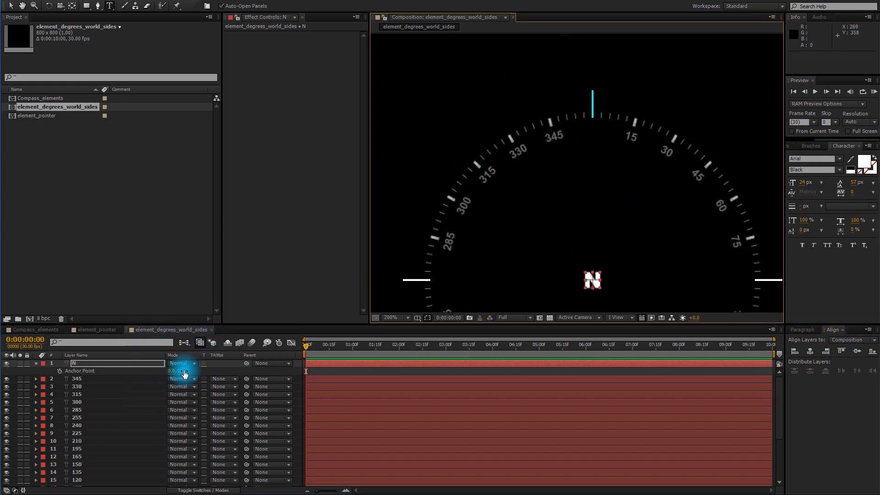
drag(184, 374, 212, 375)
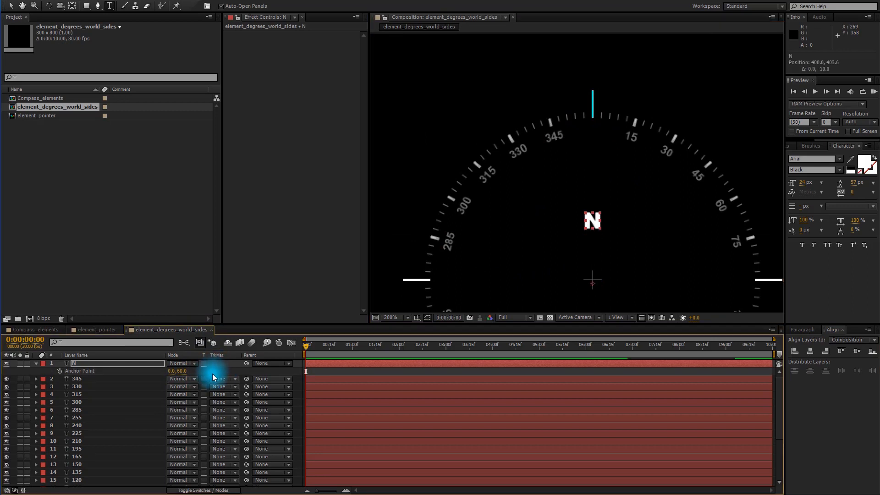
key(shift+Up)
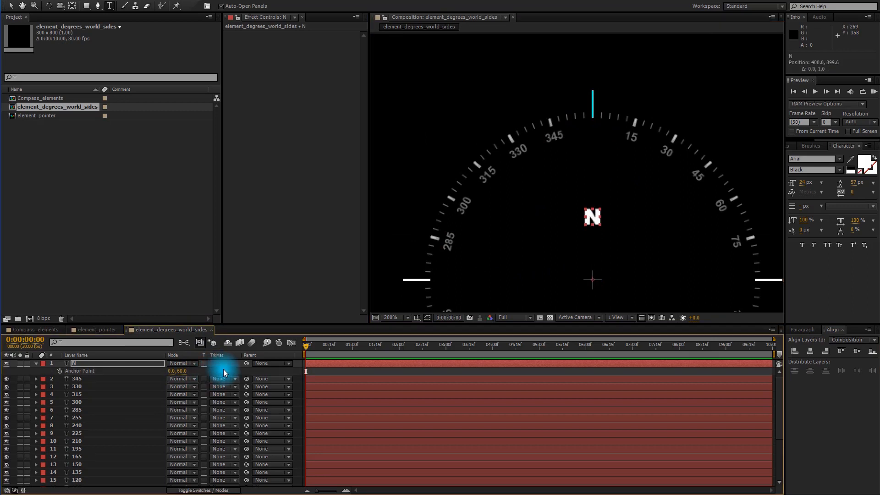
Inspect the N layer's anchor at high magnification and fine-nudge it onto the composition's centre cross, to position 400, 399.9.
scroll(576, 224, up, 4)
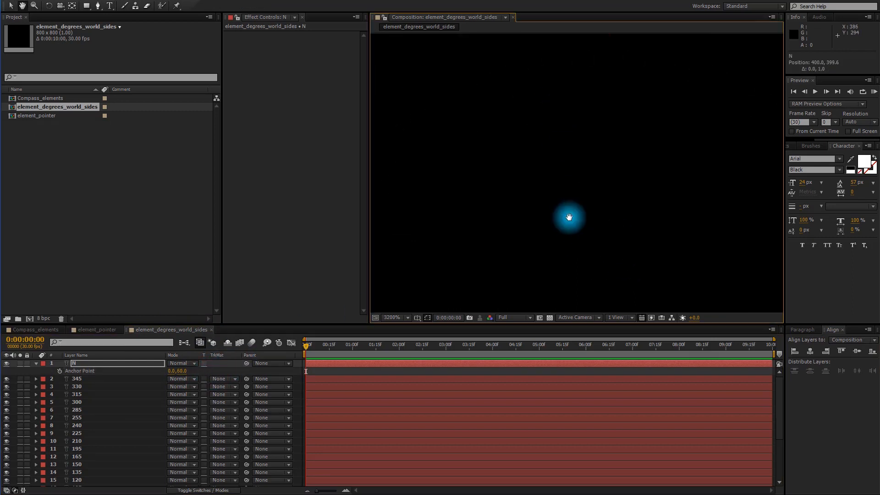
drag(569, 217, 528, 78)
drag(583, 246, 500, 99)
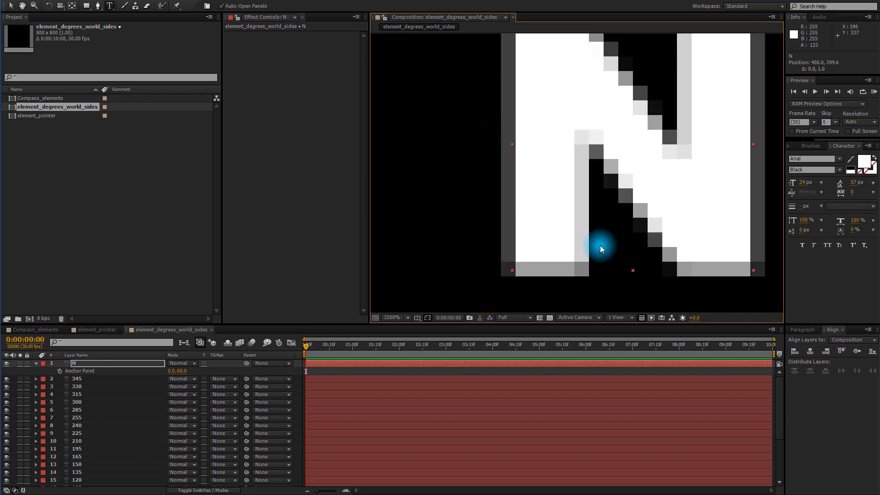
scroll(602, 249, down, 2)
drag(608, 264, 610, 111)
drag(570, 257, 591, 149)
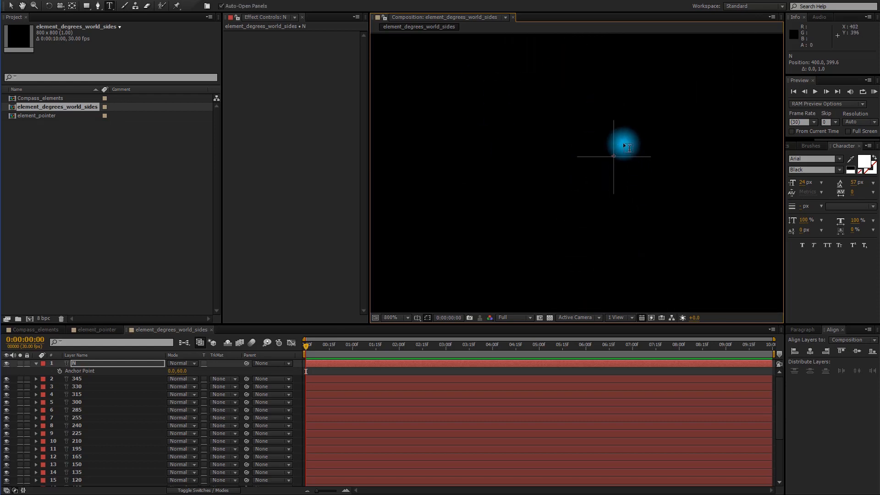
scroll(659, 134, up, 2)
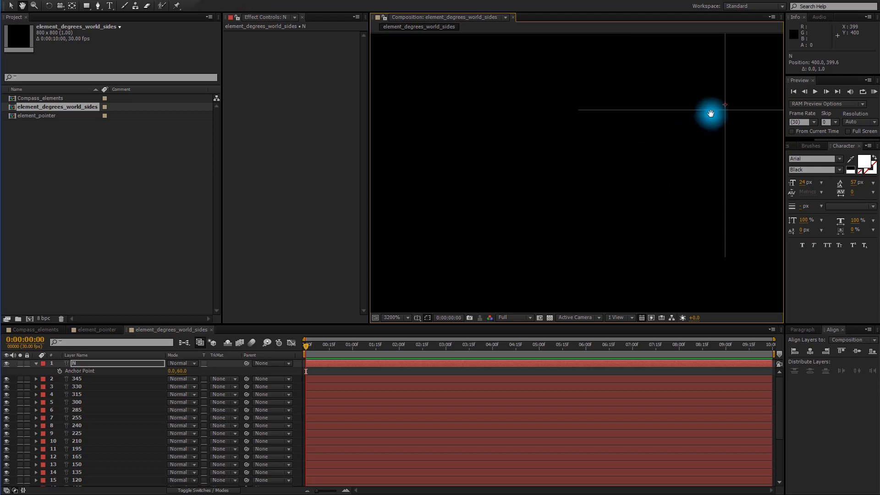
drag(711, 112, 551, 179)
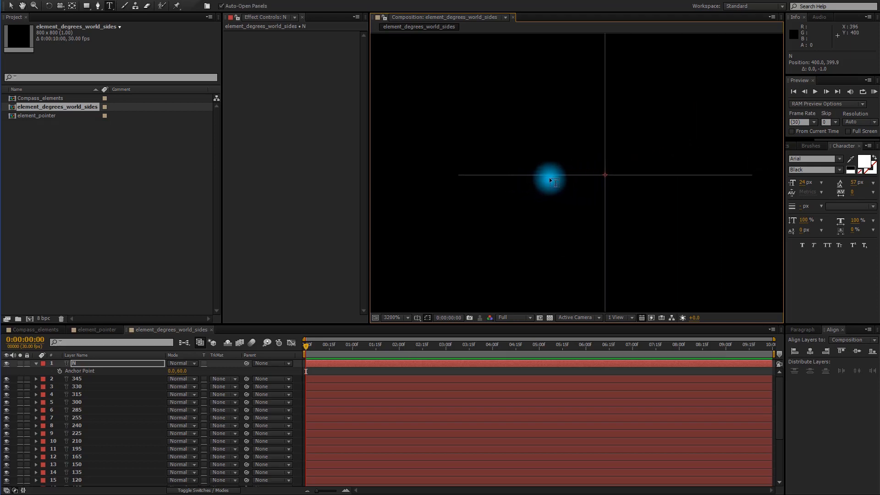
scroll(530, 211, down, 8)
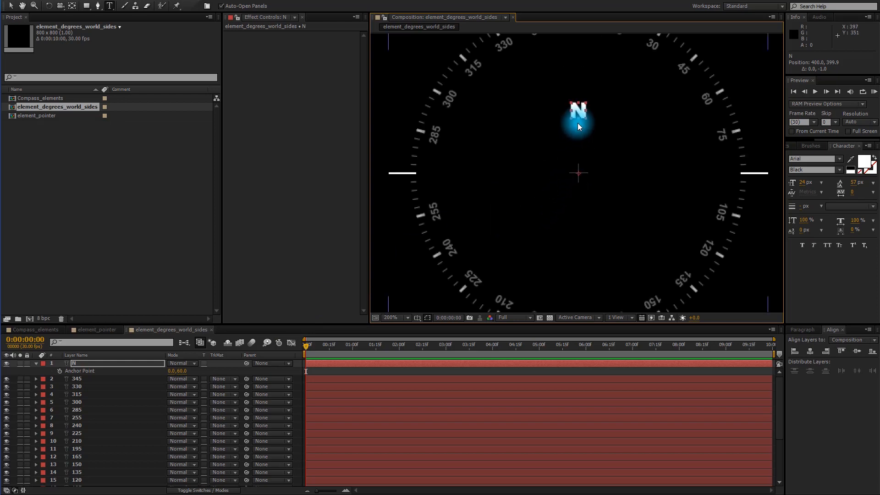
Set the N layer's anchor point Y value to 150 so the letter sits just inside the north mark.
drag(567, 137, 566, 252)
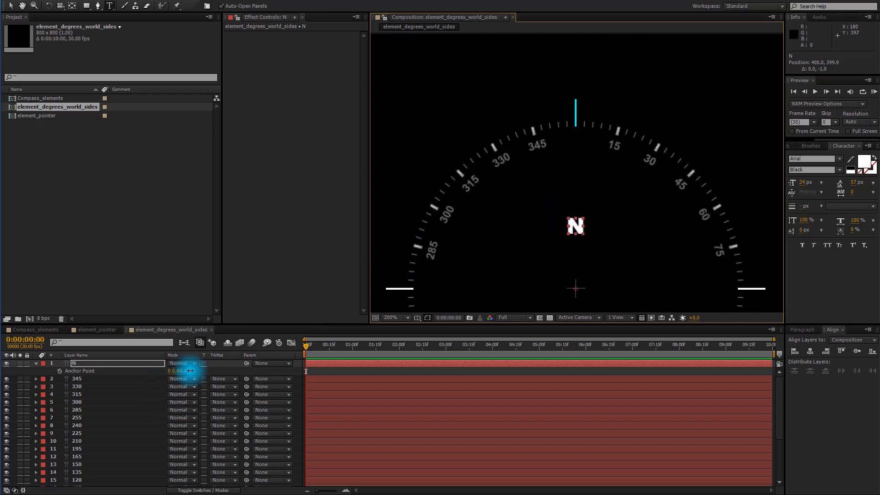
mouse_move(190, 371)
mouse_down()
mouse_move(231, 362)
mouse_move(242, 371)
mouse_up()
click(183, 371)
text(15)
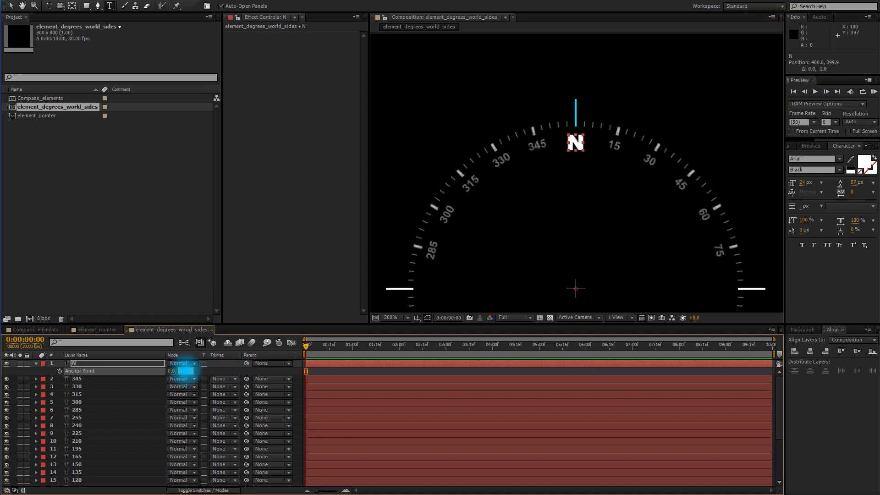
text(0)
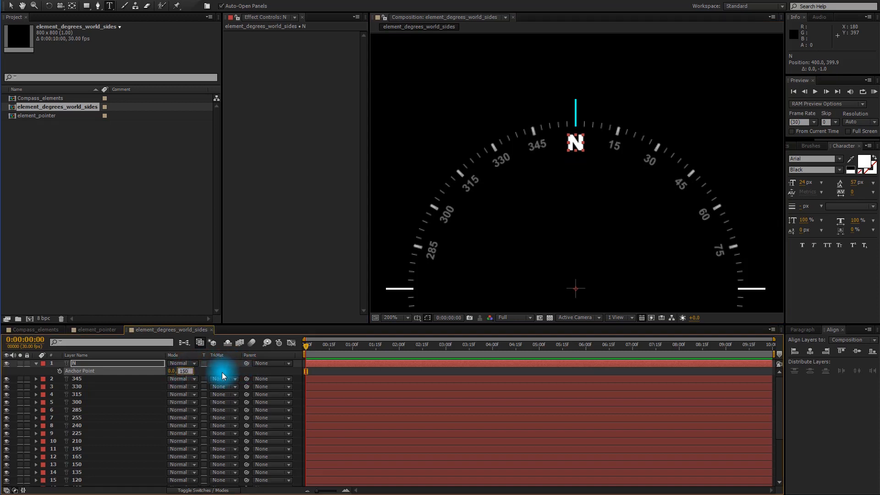
click(213, 372)
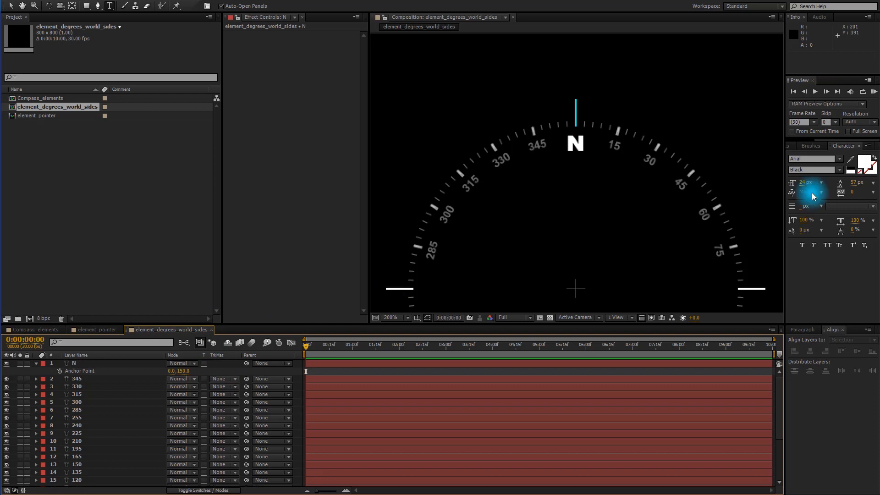
Change the N's text fill color to cyan 00FFF0.
click(142, 363)
click(864, 159)
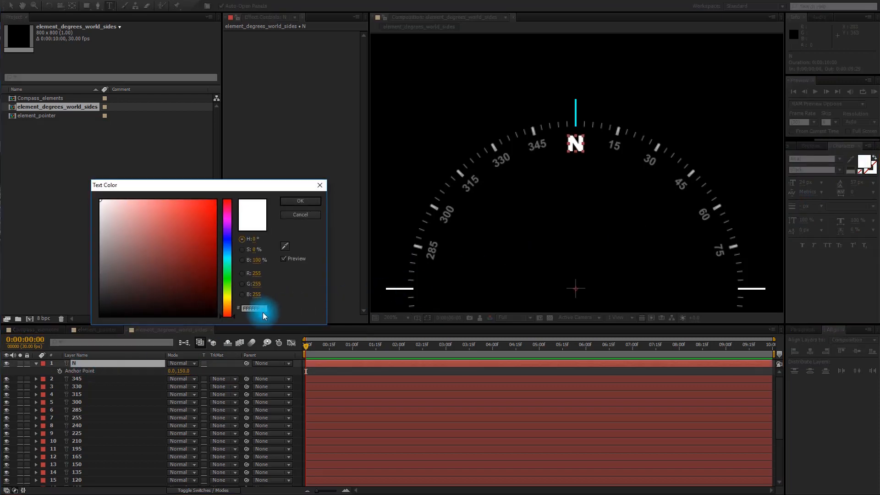
drag(260, 309, 198, 311)
text(00FFF0)
click(292, 203)
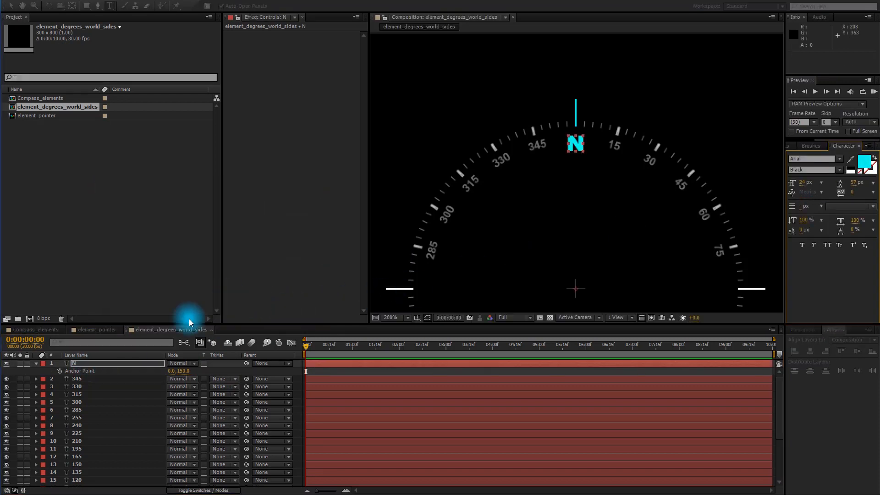
Collapse the N layer's anchor point property and set the layer's label color to Blue.
click(88, 377)
click(36, 363)
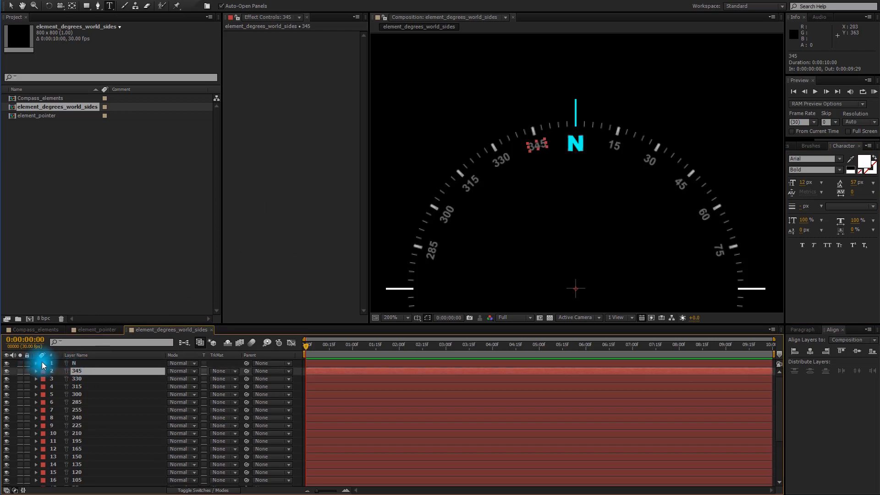
click(44, 363)
click(69, 464)
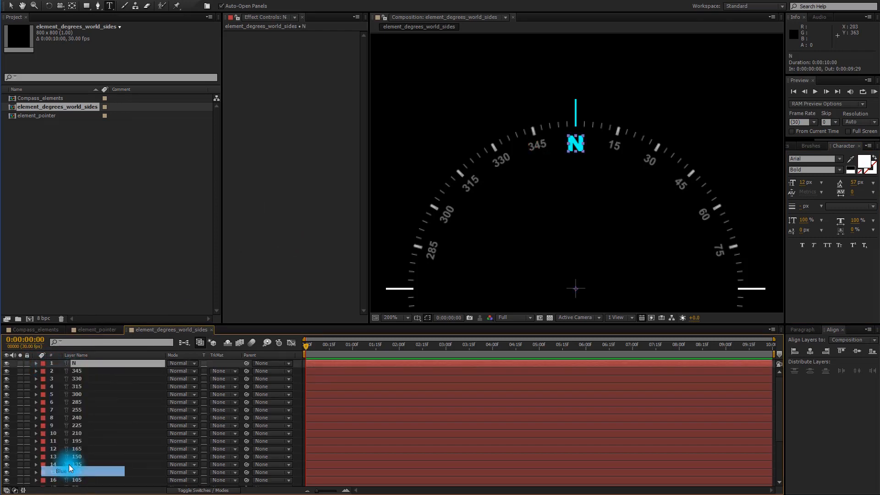
Duplicate the N layer three times and change the copies' text to E, S and W, working up the stack.
key(ctrl+d)
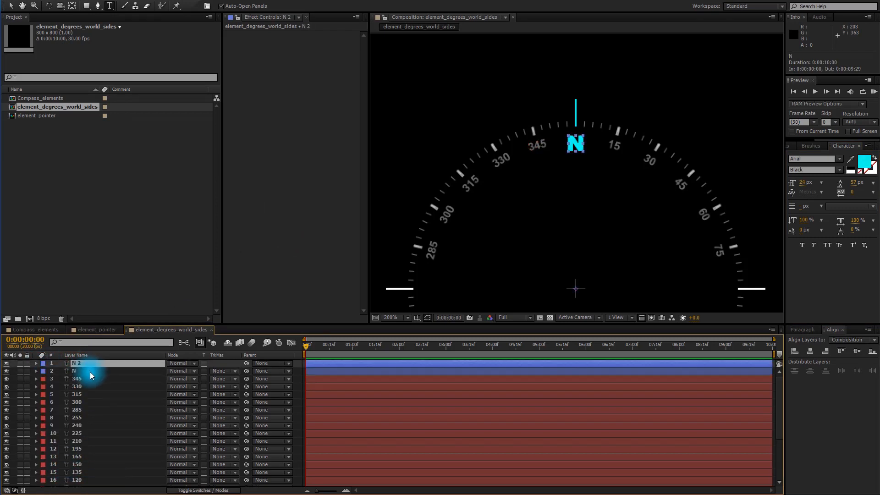
key(ctrl+d)
key(ctrl+d)
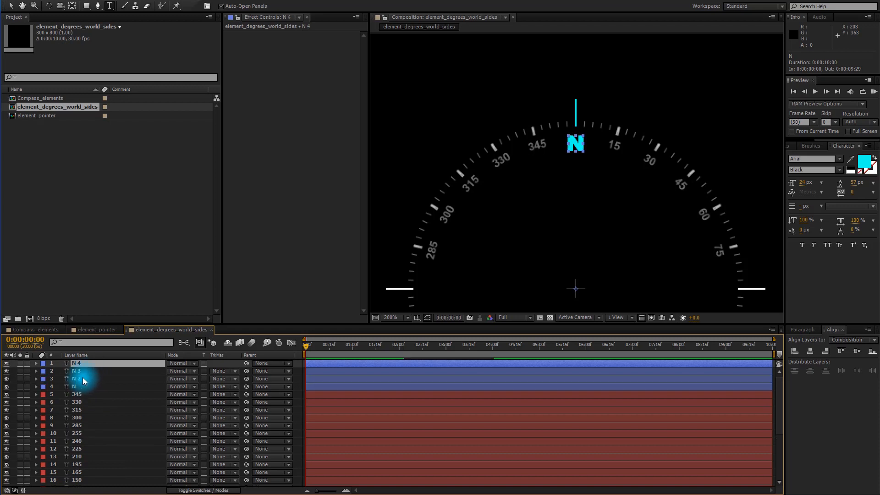
double_click(84, 378)
text(E)
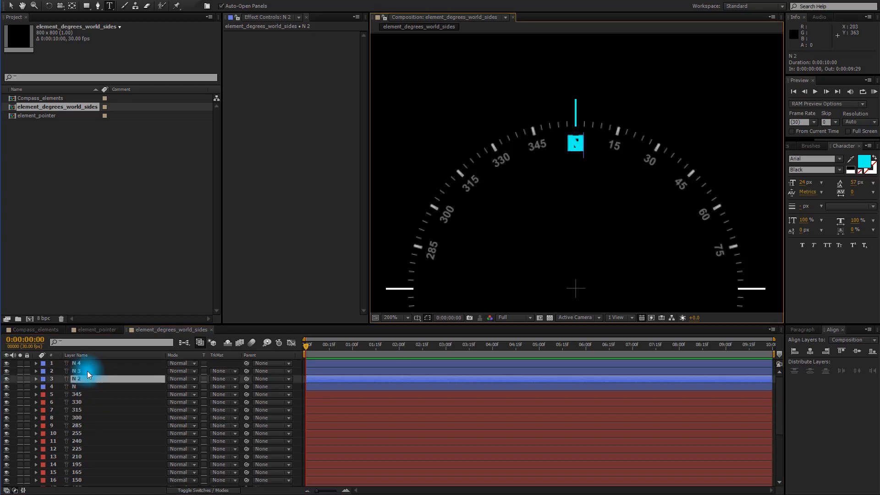
click(84, 373)
text(S)
double_click(86, 362)
text(W)
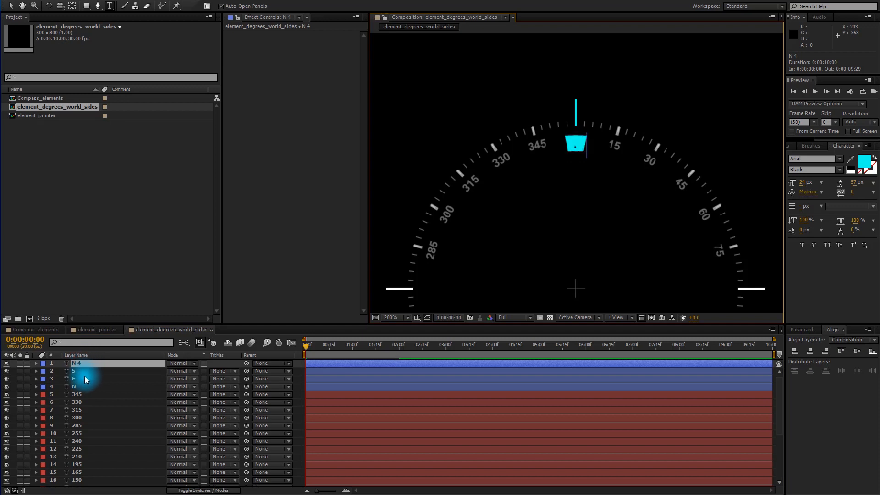
Reveal the rotation of the E, S and W layers and rotate the E layer to 90°.
click(84, 378)
key(r)
click(81, 371)
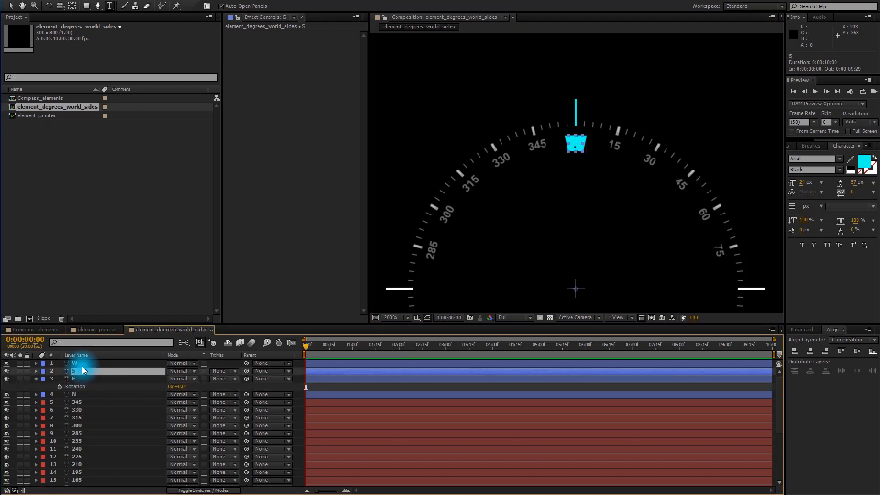
key(r)
click(83, 363)
key(r)
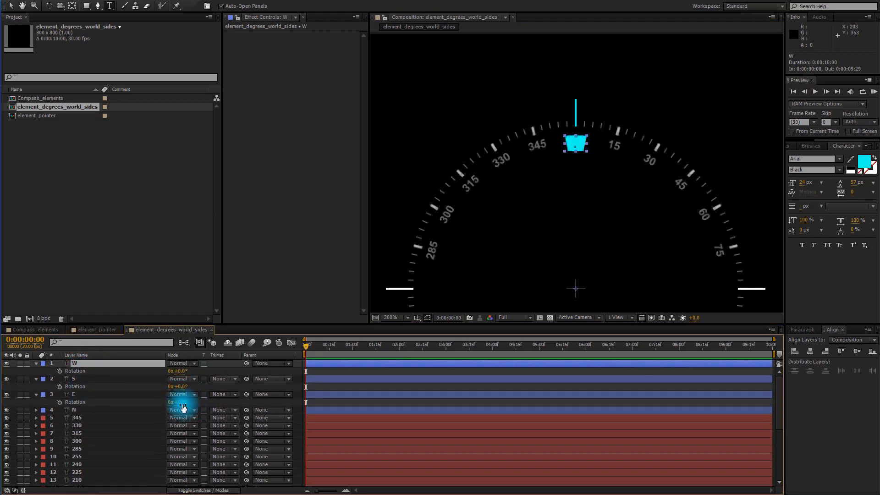
click(181, 402)
text(90)
key(Return)
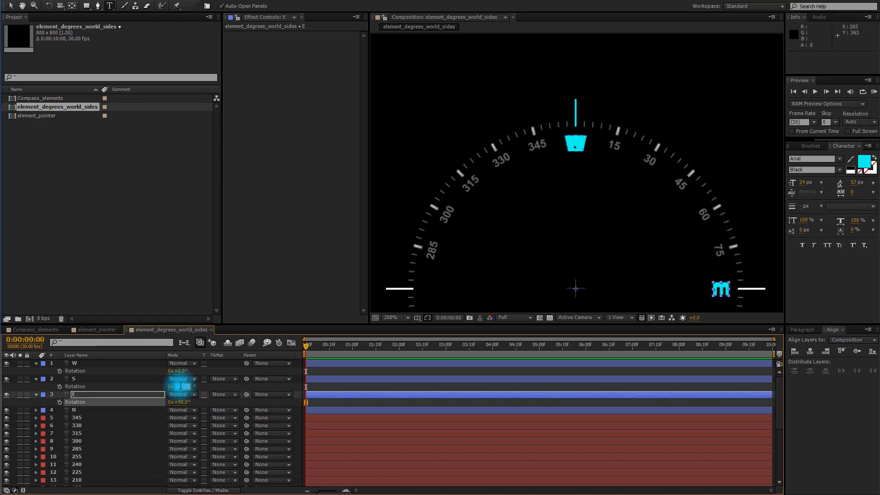
Rotate the S layer to 180° and the W layer to 270°.
click(181, 387)
text(180)
key(Return)
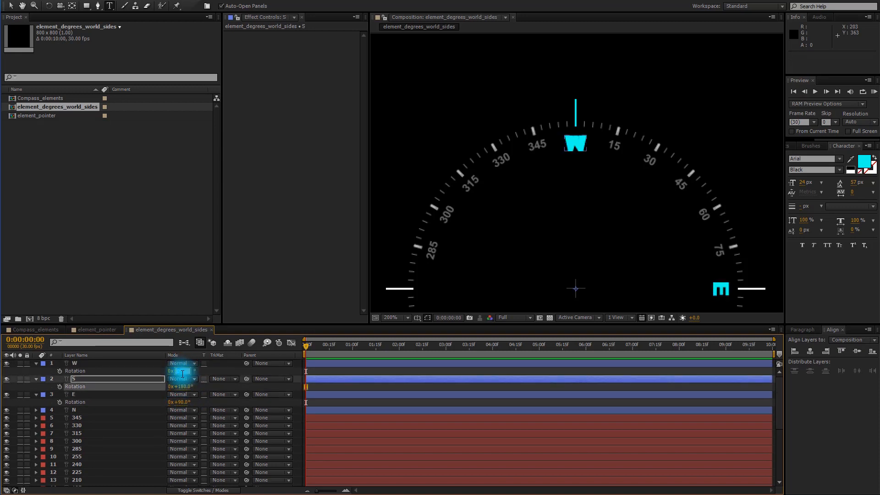
click(181, 371)
text(270)
key(Return)
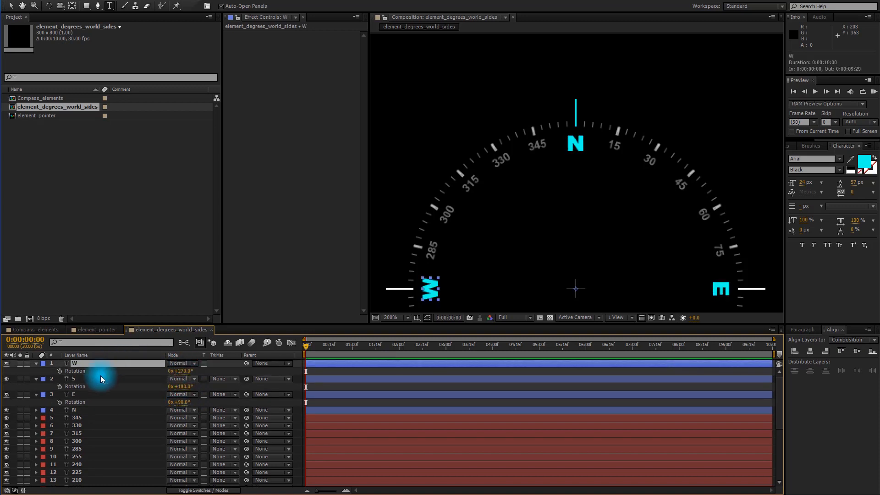
Recolor the W, S and E text layers white, collapse their rotation properties and deselect them.
click(81, 394)
shift+click(86, 365)
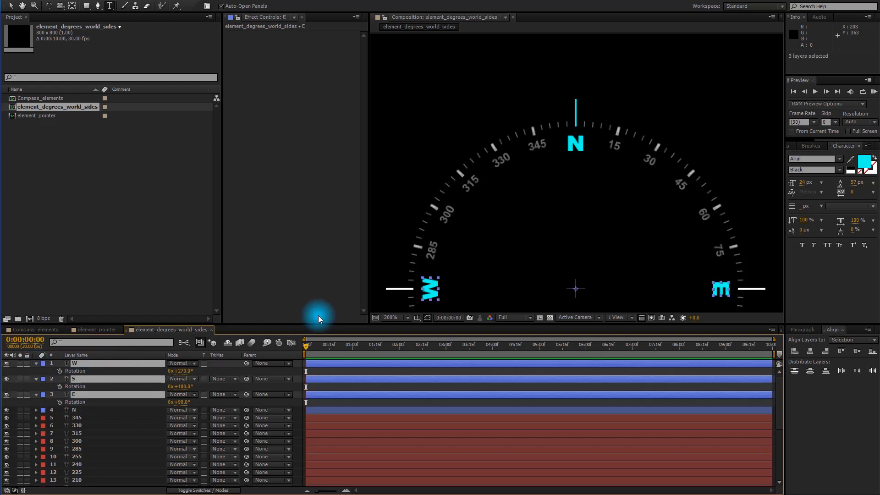
click(866, 161)
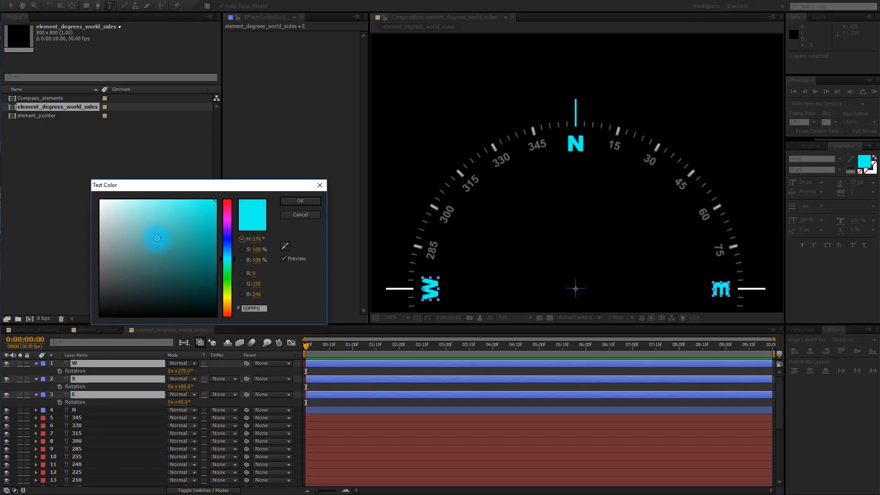
drag(157, 235, 12, 129)
click(300, 201)
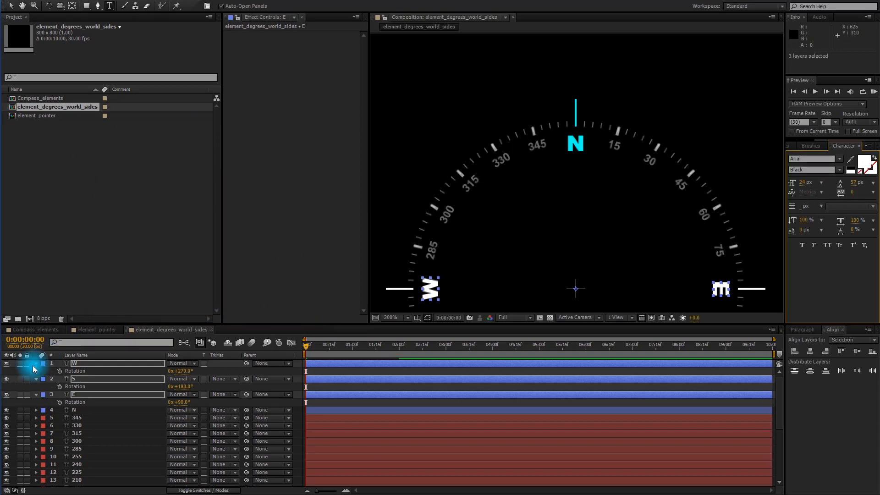
click(37, 364)
key(F2)
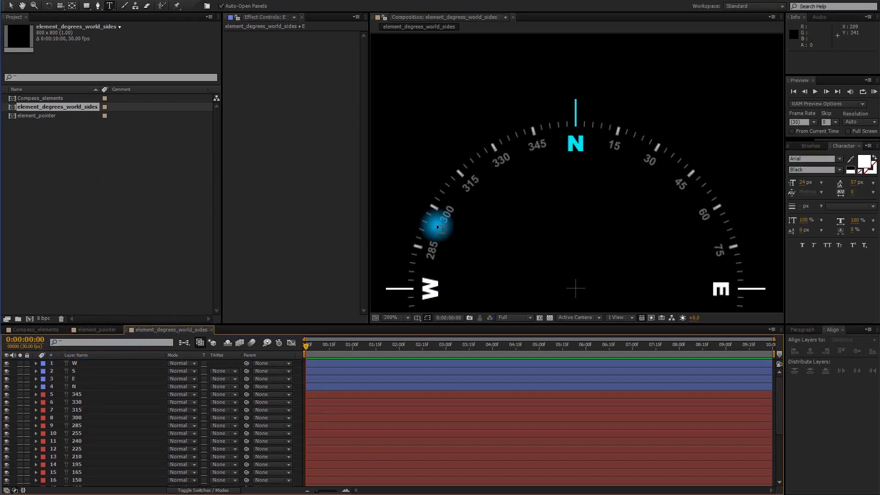
scroll(528, 210, down, 1)
drag(530, 210, 532, 190)
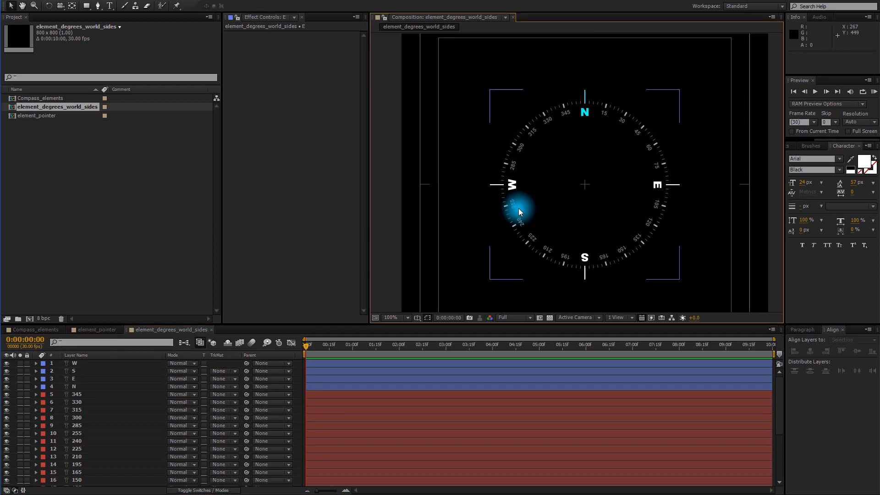
Add the element_degrees_world_sides composition to Compass_elements as the top layer, with element_pointer placed above it.
click(45, 329)
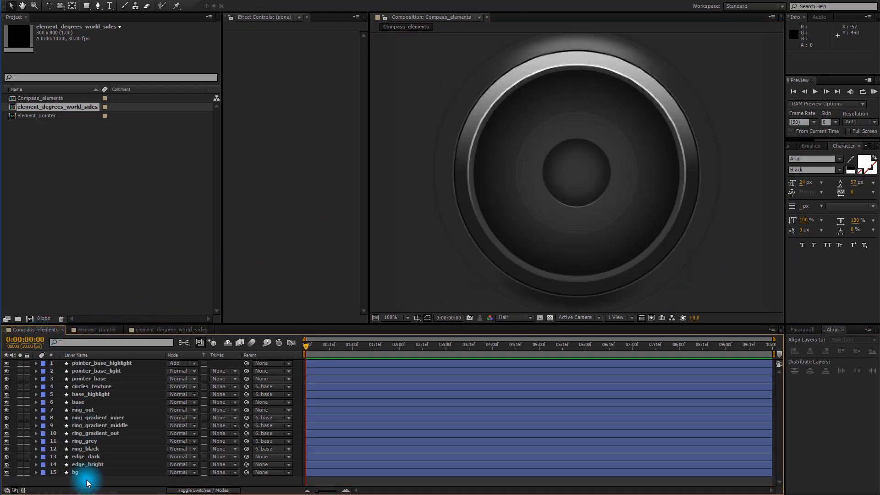
click(56, 144)
click(54, 109)
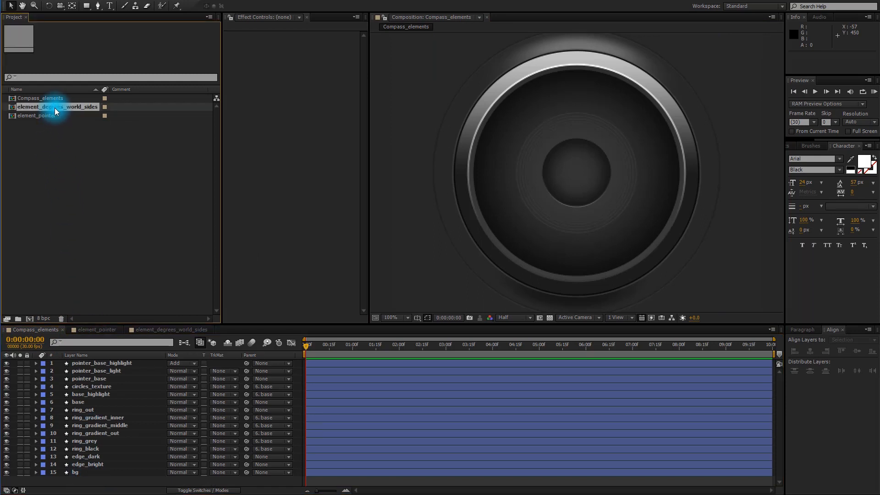
drag(54, 108, 79, 362)
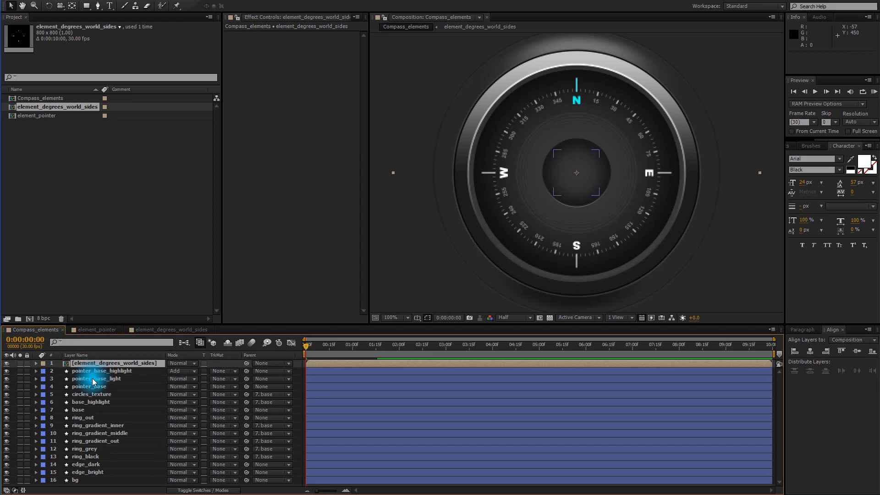
click(82, 147)
drag(46, 115, 98, 362)
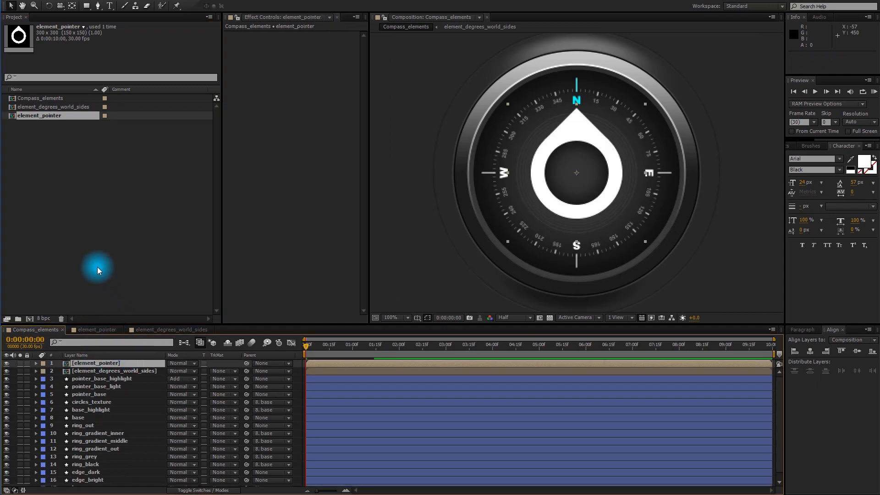
Scale the element_degrees_world_sides layer to 105%.
click(110, 371)
key(s)
drag(198, 379, 201, 379)
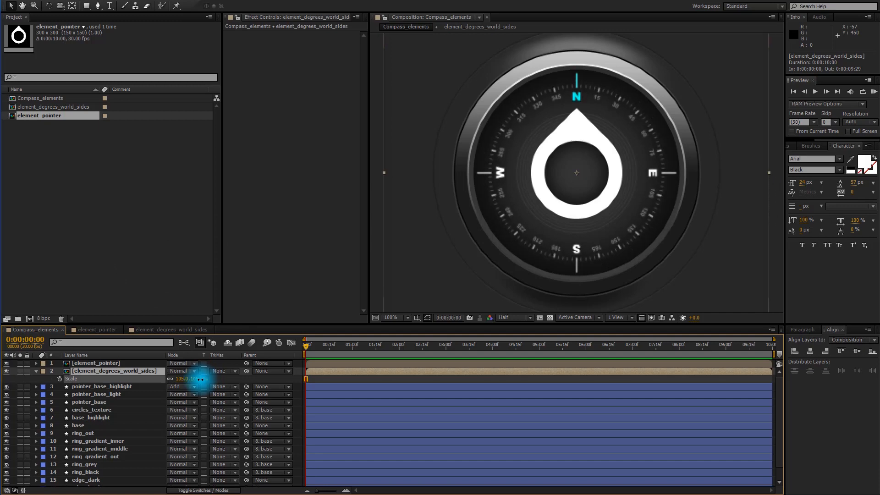
Enable motion blur for every layer inside the element_degrees_world_sides composition and return to Compass_elements.
double_click(114, 370)
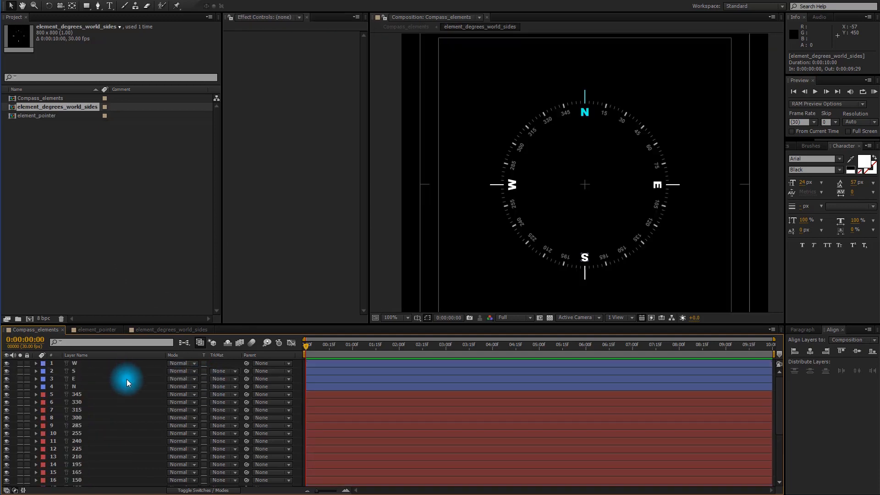
key(F4)
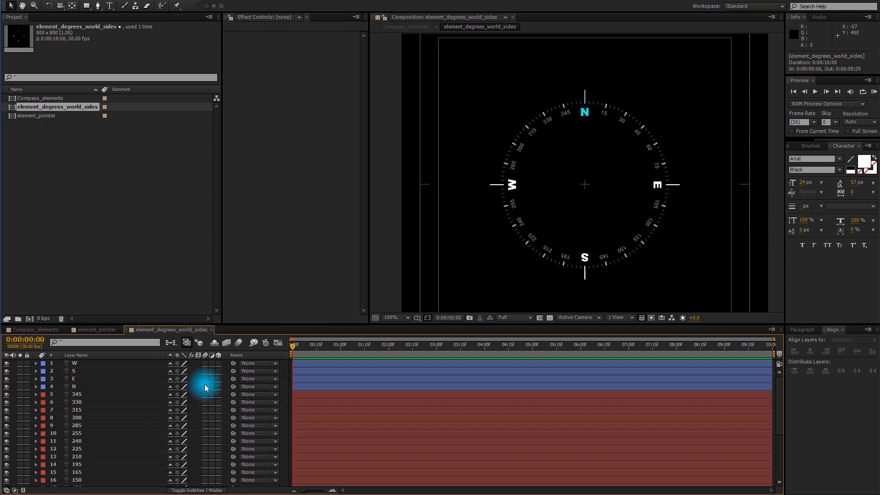
key(grave)
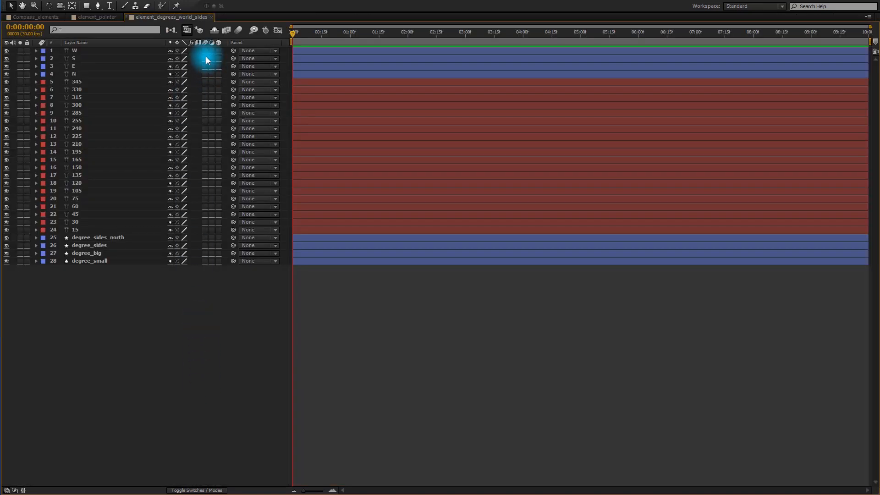
drag(205, 50, 221, 307)
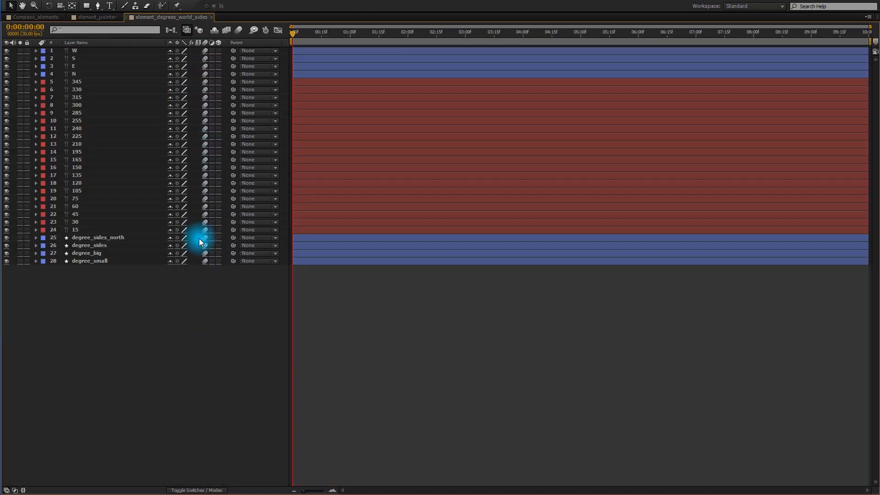
key(grave)
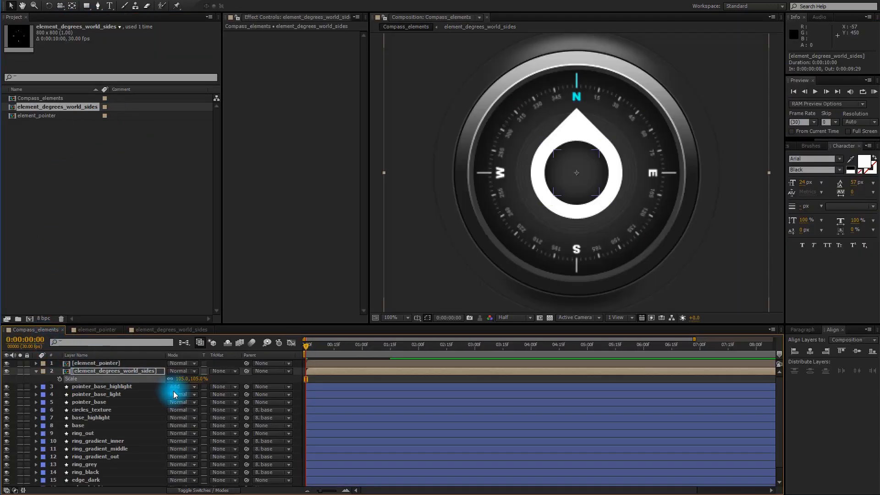
Turn on Collapse Transformations for element_degrees_world_sides, collapse its scale property and move the layer directly below circles_texture.
key(F4)
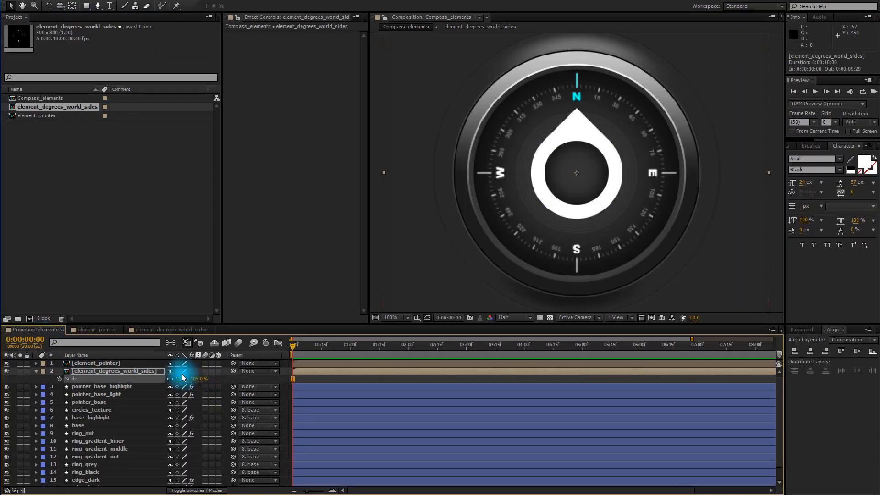
click(177, 370)
click(39, 371)
click(105, 363)
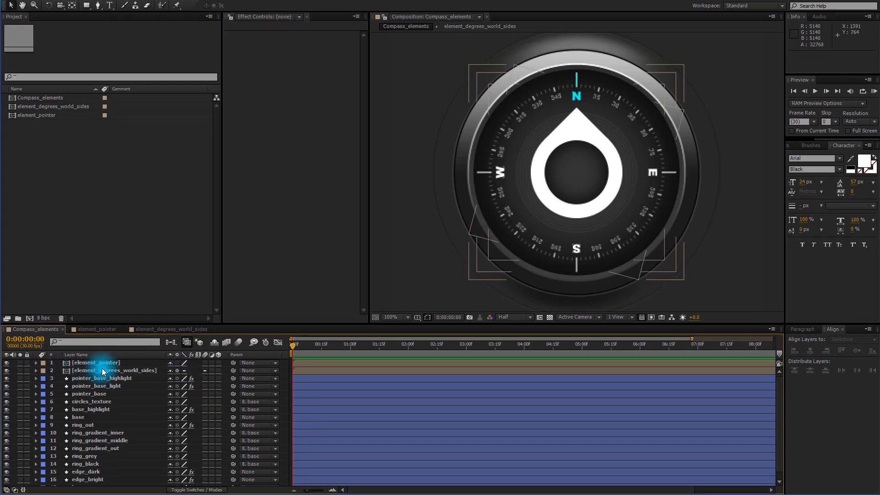
drag(109, 369, 43, 401)
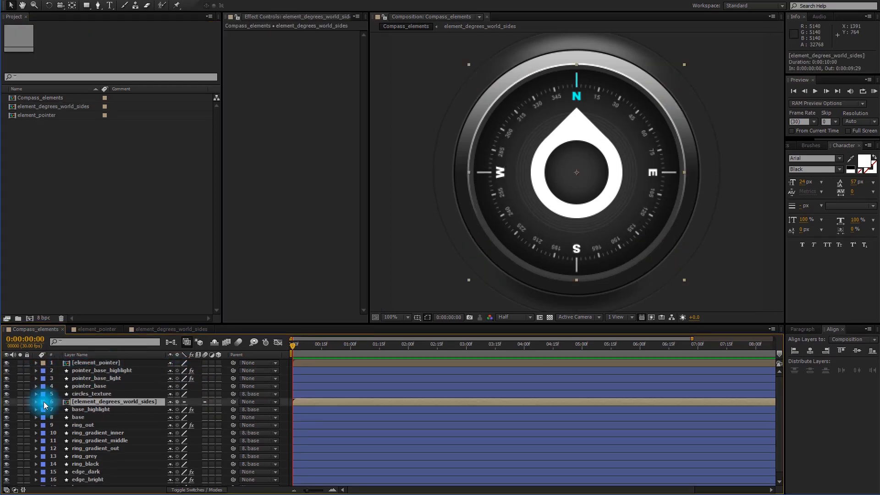
Set the element_pointer layer's scale to 90% and turn on its Collapse Transformations switch.
click(95, 362)
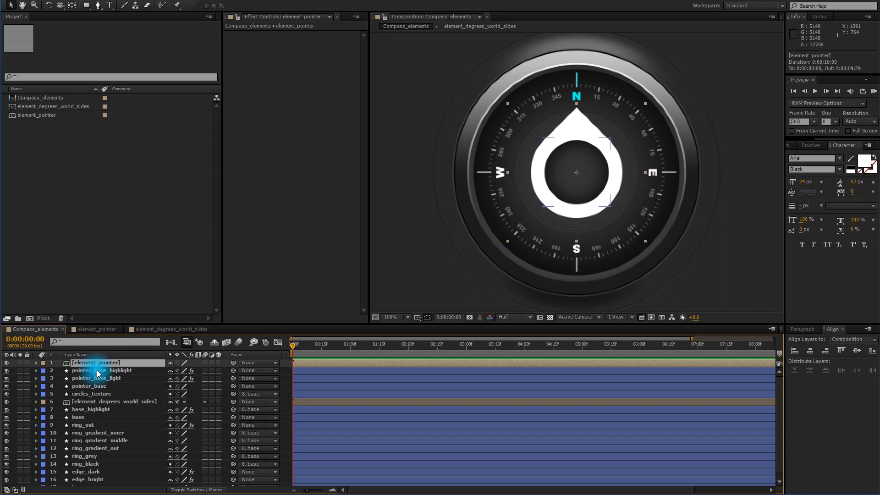
key(s)
click(181, 370)
text(9)
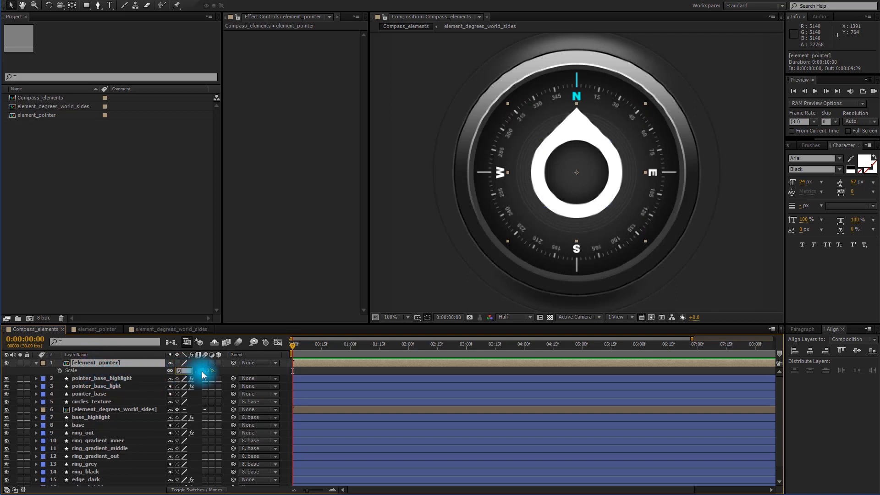
text(0)
click(227, 370)
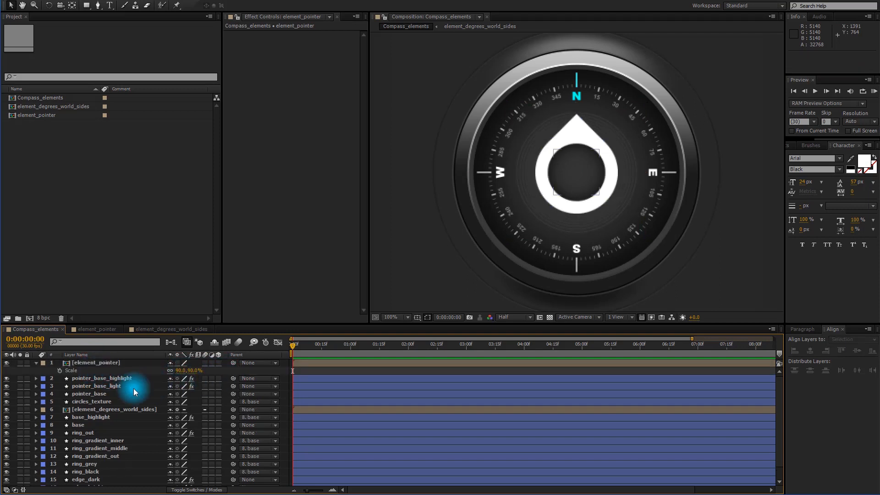
click(92, 363)
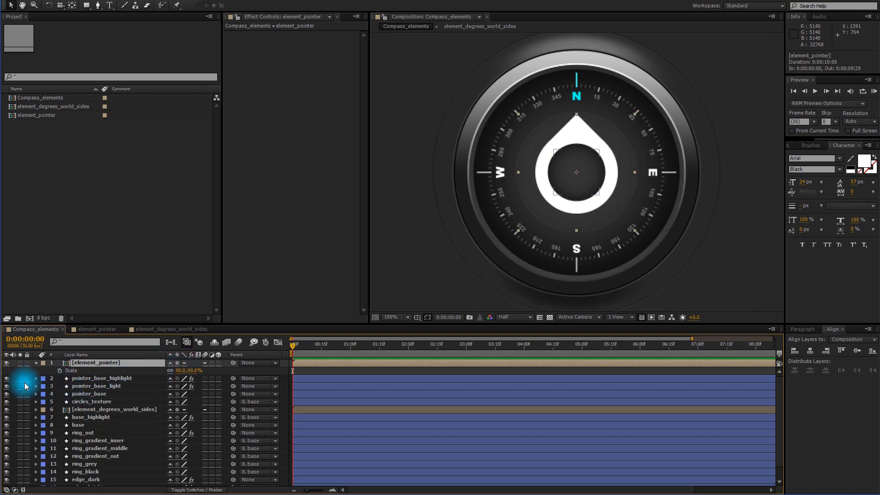
Add a Gradient Overlay layer style to element_pointer and expand its settings.
right_click(94, 362)
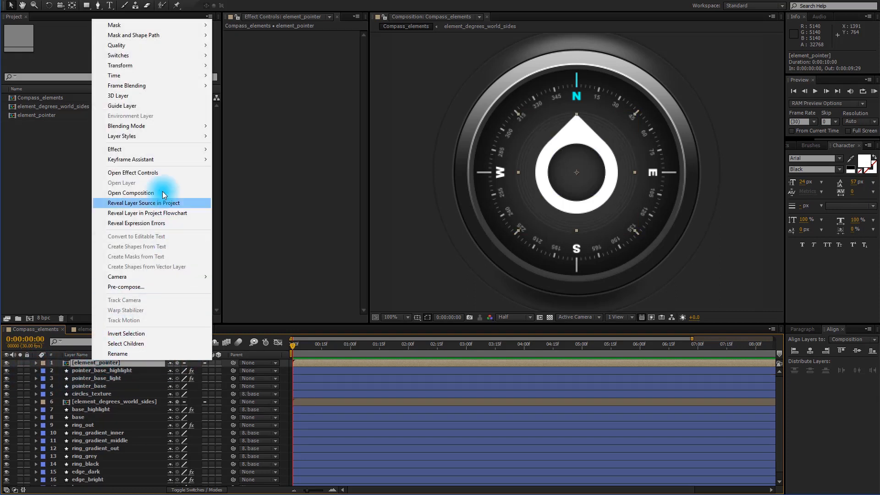
mouse_move(173, 136)
click(273, 240)
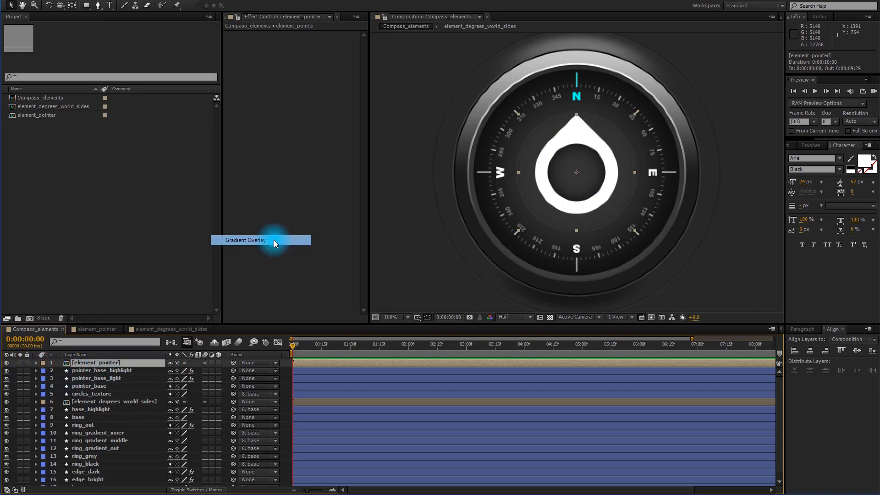
click(52, 394)
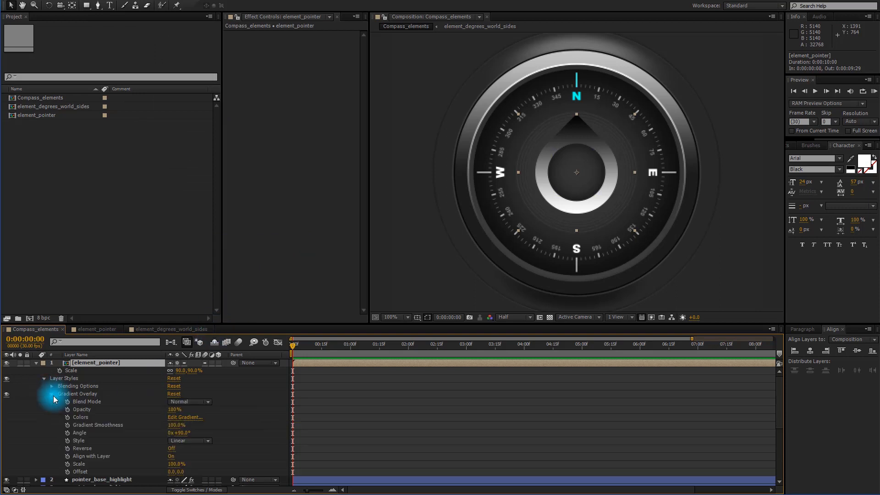
Edit the pointer's overlay gradient so it runs from 898989 at the start to 3C3C3C at the end.
click(191, 418)
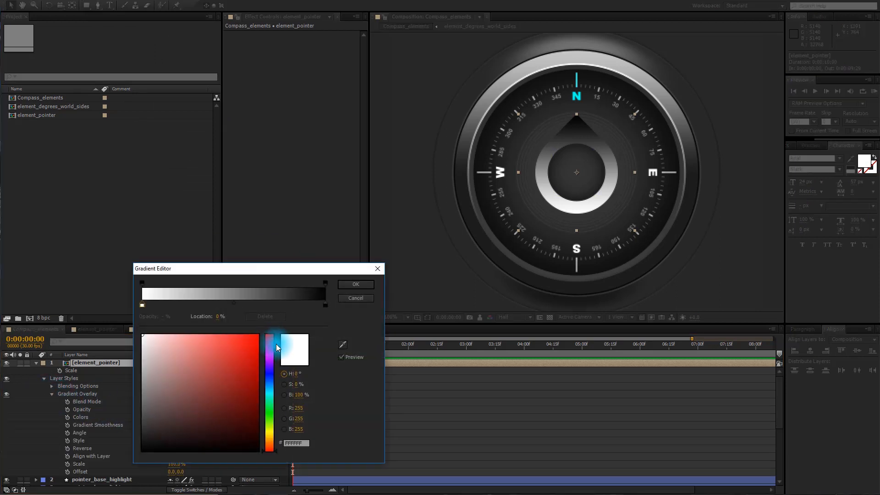
click(306, 443)
text(898989)
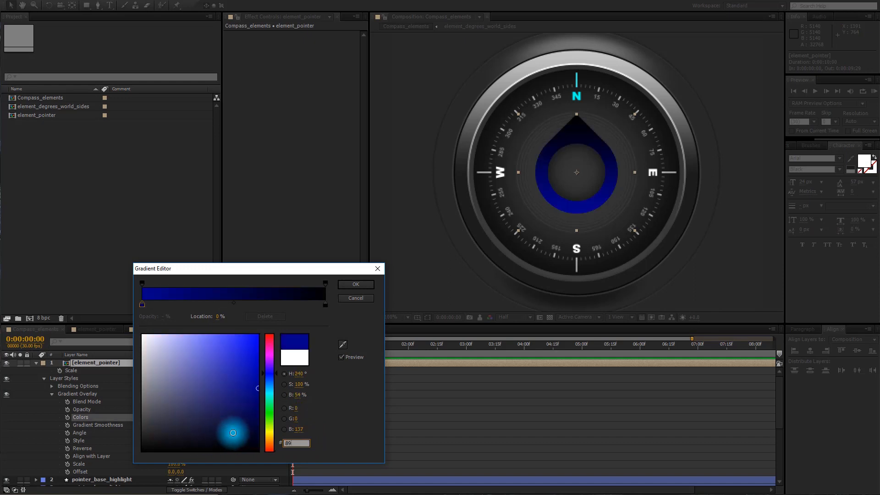
click(326, 305)
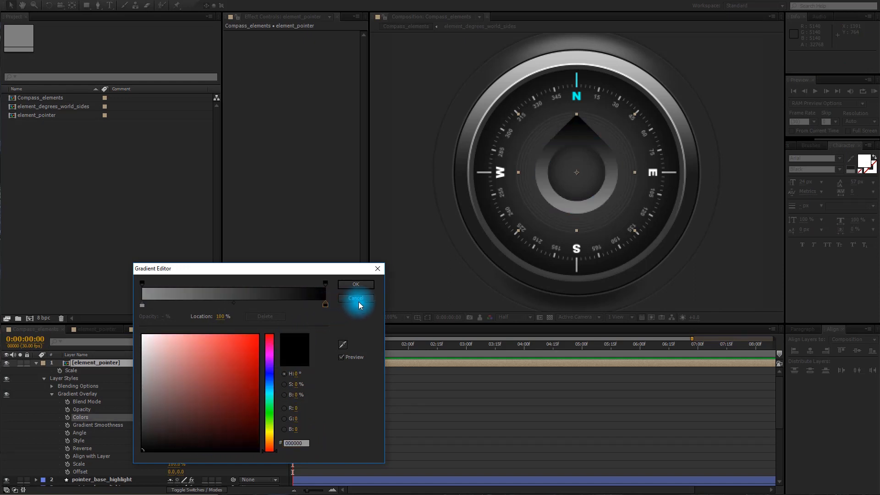
click(302, 443)
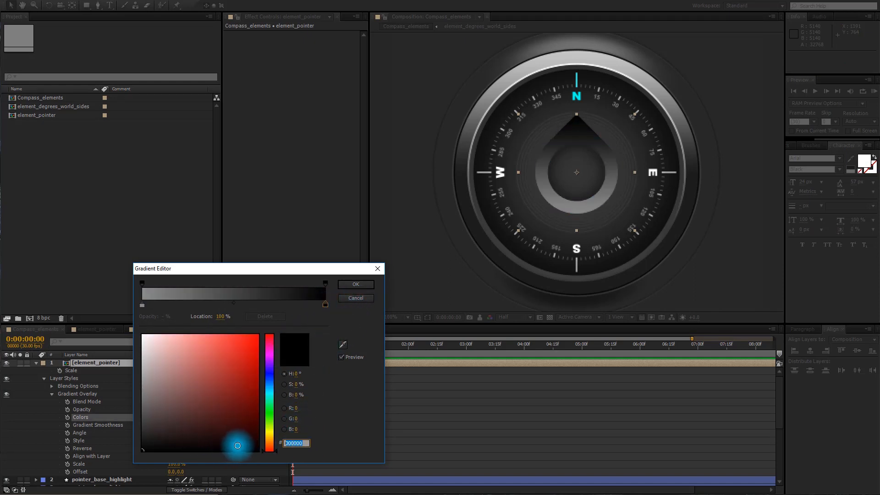
text(3C3C3C)
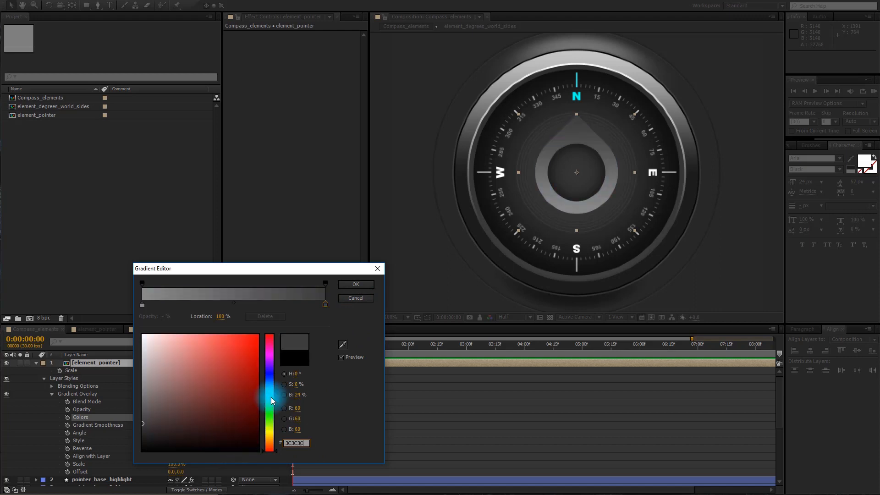
click(356, 285)
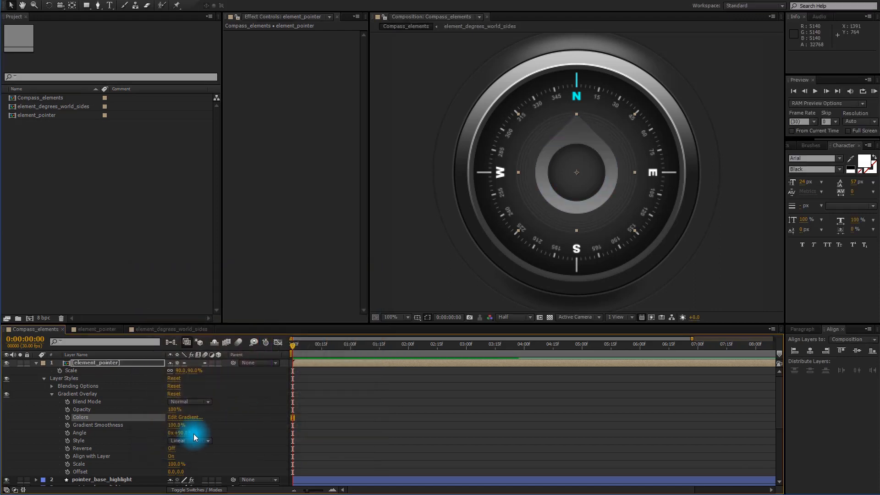
Set the pointer's Gradient Overlay angle to 270° and collapse the overlay's settings.
click(188, 434)
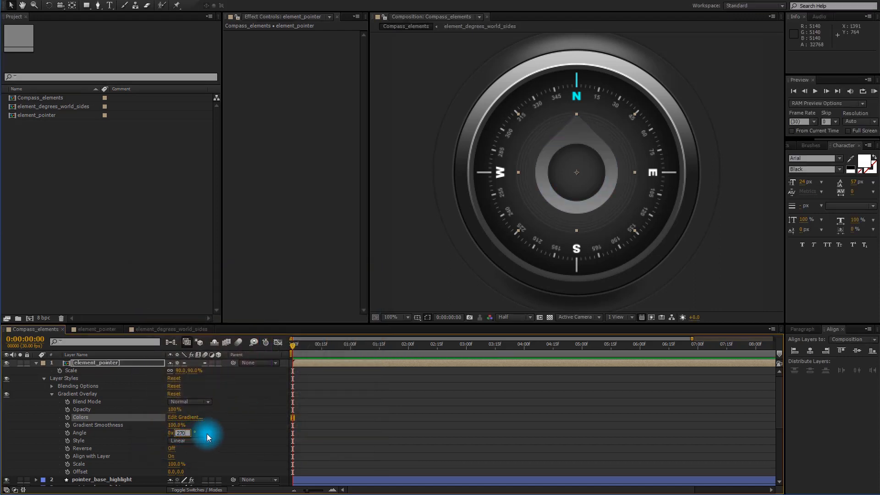
text(270)
key(Return)
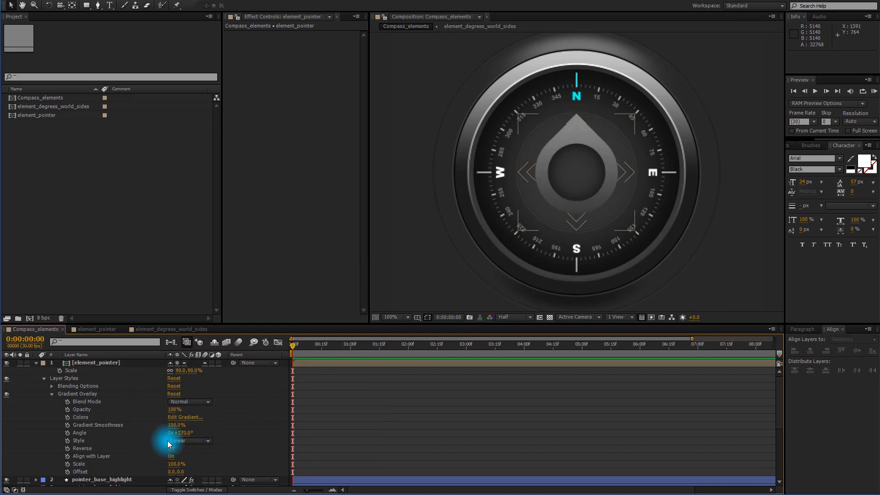
click(52, 394)
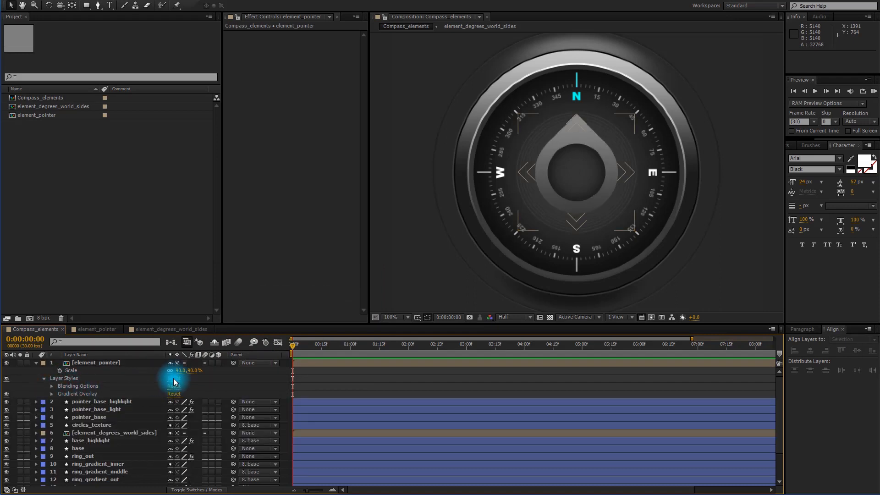
Add a Drop Shadow layer style to element_pointer and set its opacity to 100%.
right_click(97, 363)
mouse_move(179, 139)
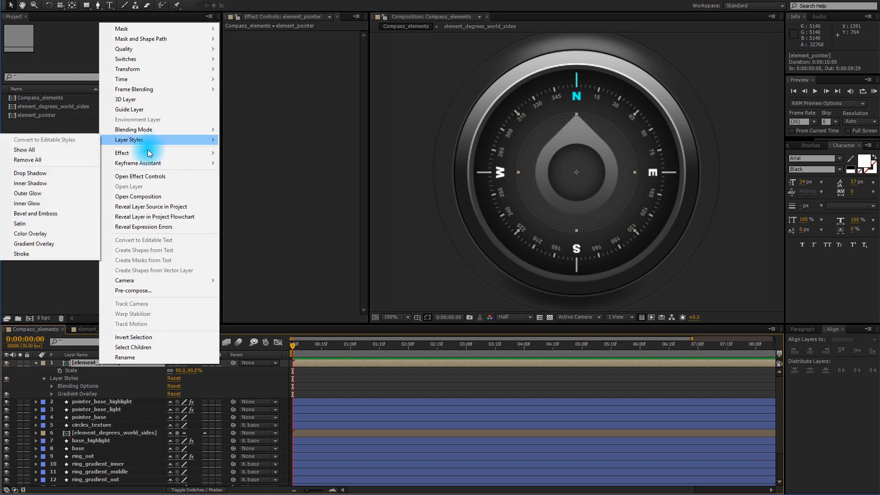
click(44, 173)
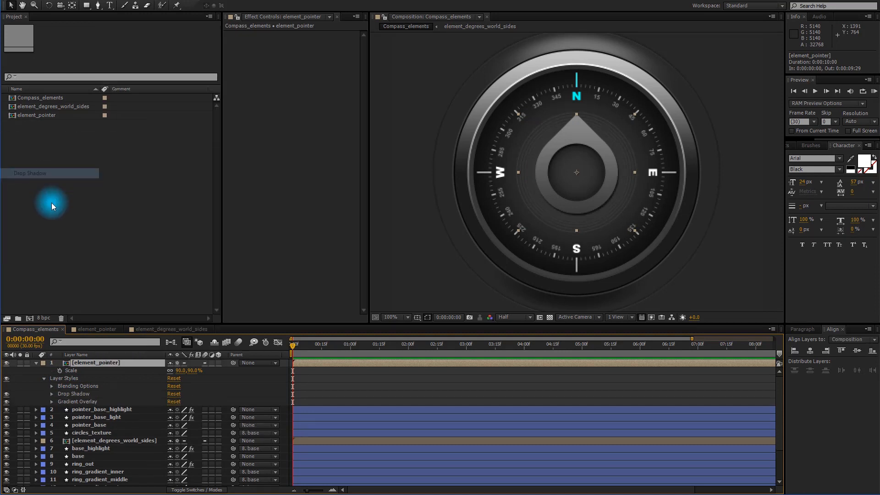
click(51, 394)
drag(173, 418, 216, 418)
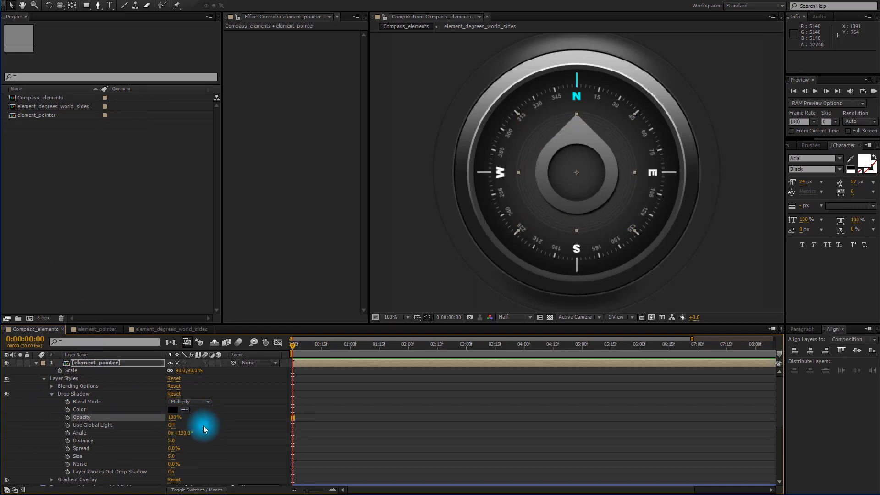
click(204, 420)
Set the pointer's Drop Shadow angle to 90° and size to 40, and collapse the layer's properties.
click(184, 433)
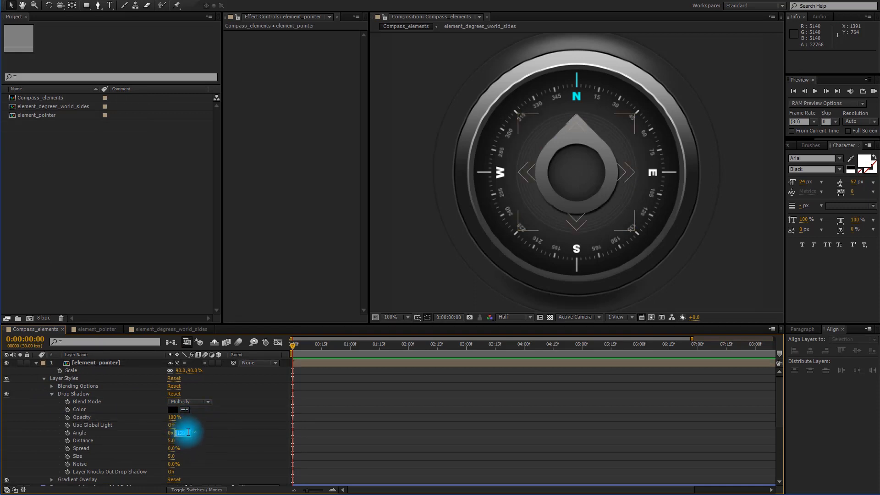
text(90)
key(Tab)
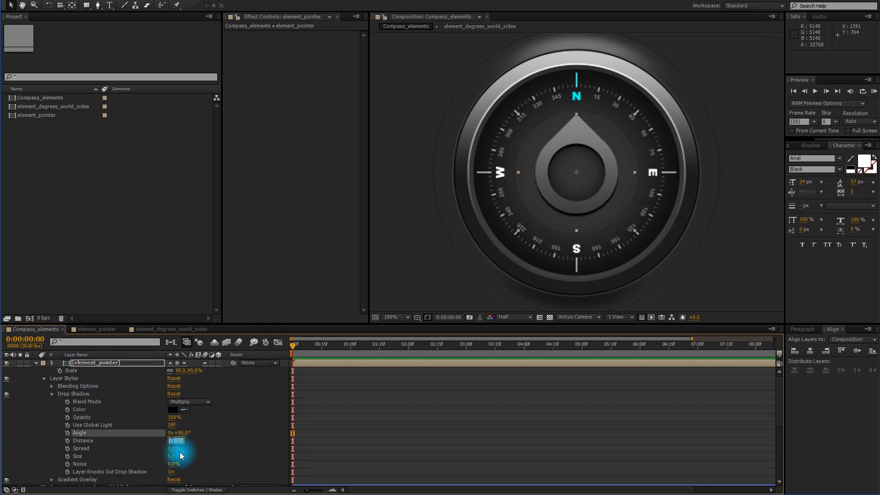
key(Tab)
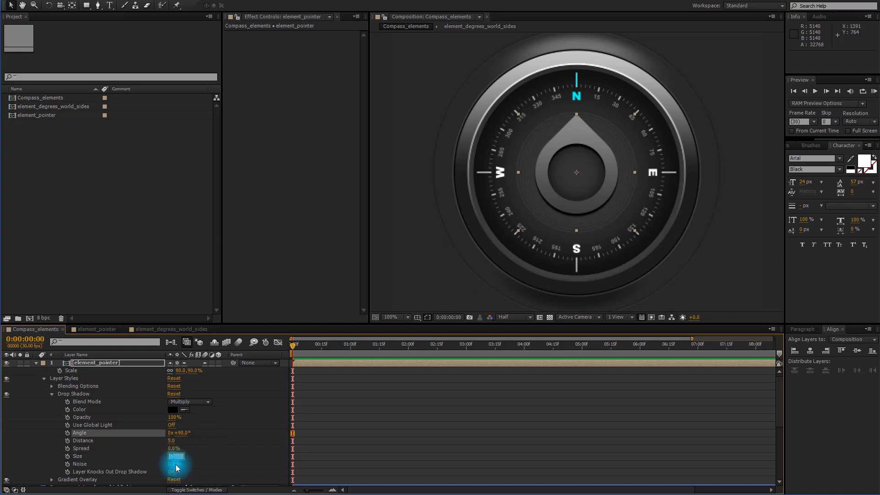
click(200, 456)
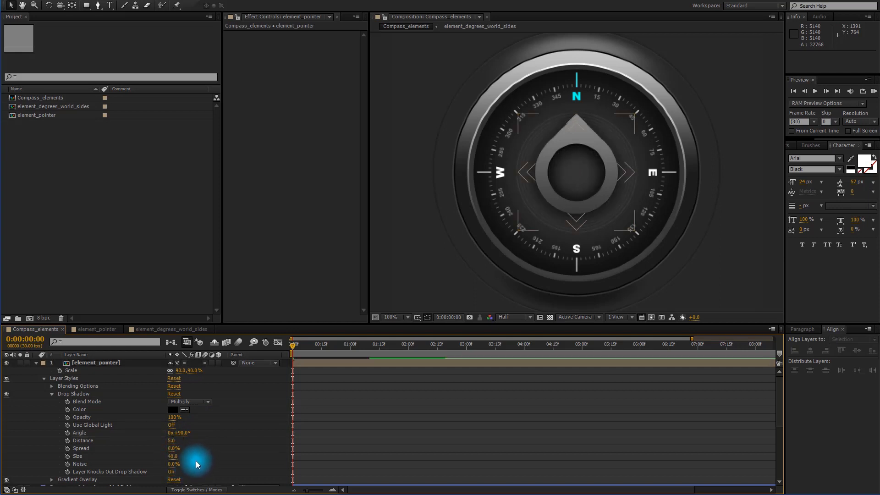
click(37, 363)
Duplicate the element_pointer layer and rename the copy element_pointer_highlight.
click(109, 364)
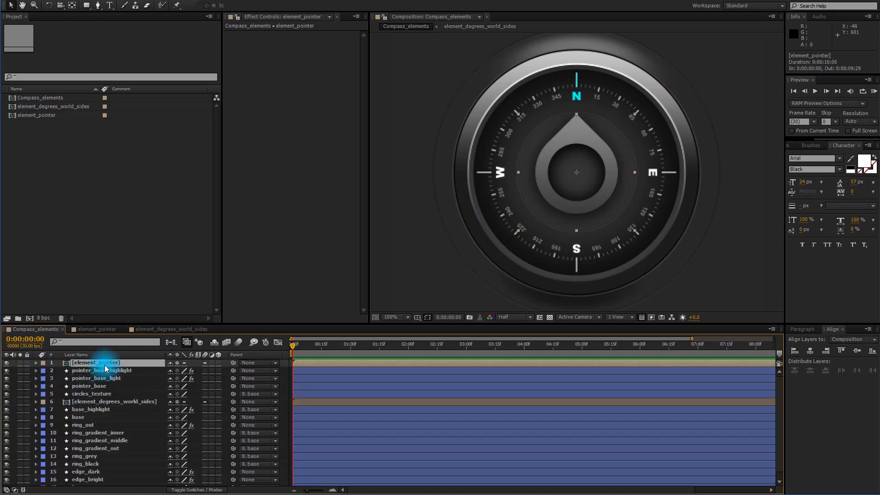
key(ctrl+d)
key(Return)
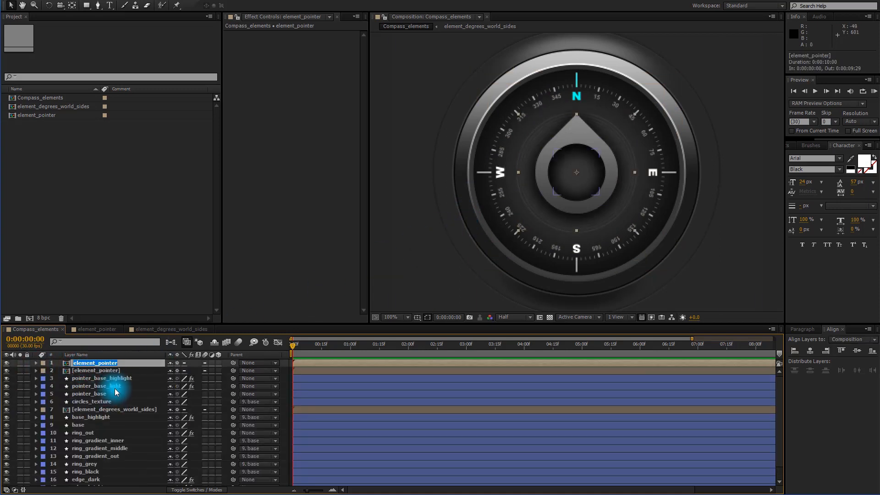
text(_highlight)
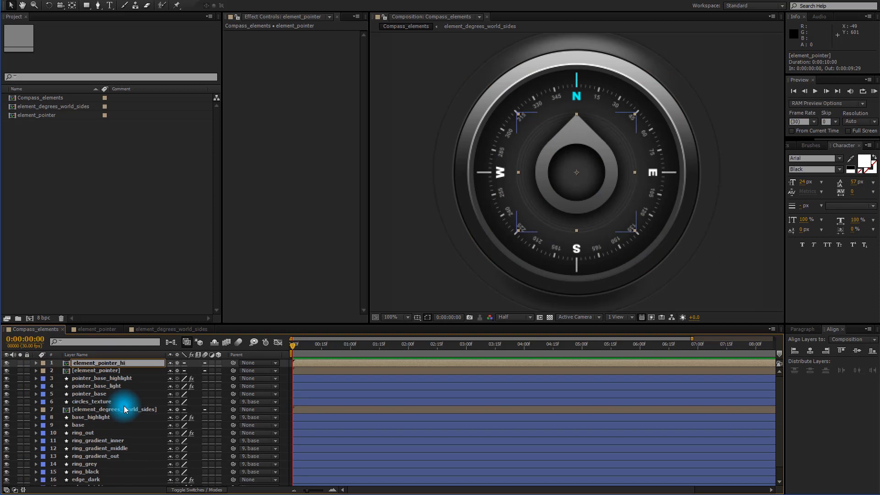
key(Return)
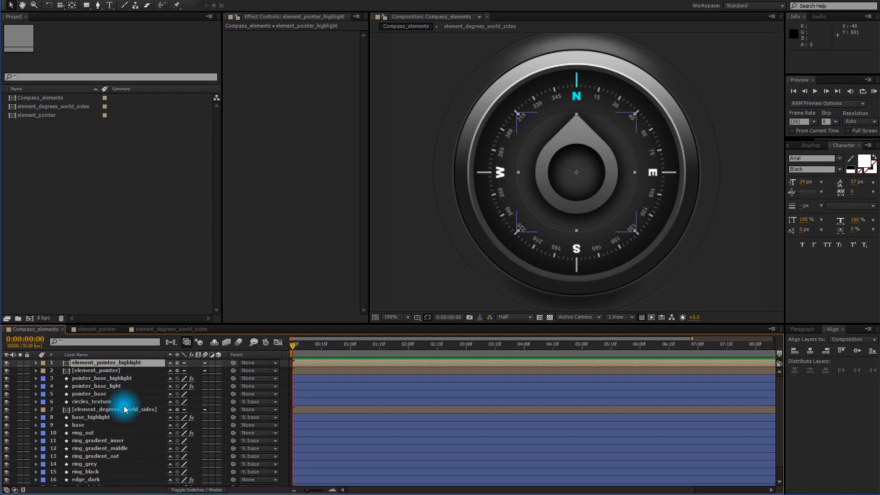
Delete all layer styles from element_pointer_highlight and collapse the layer.
click(37, 363)
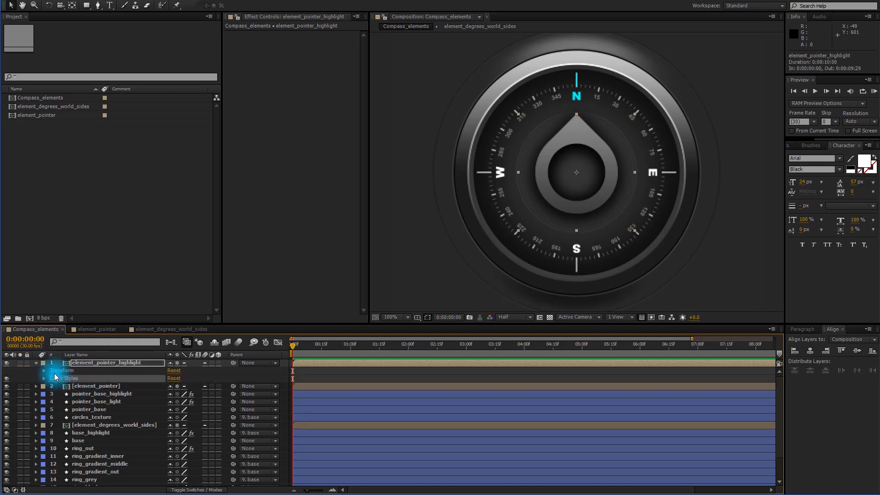
key(Delete)
click(37, 363)
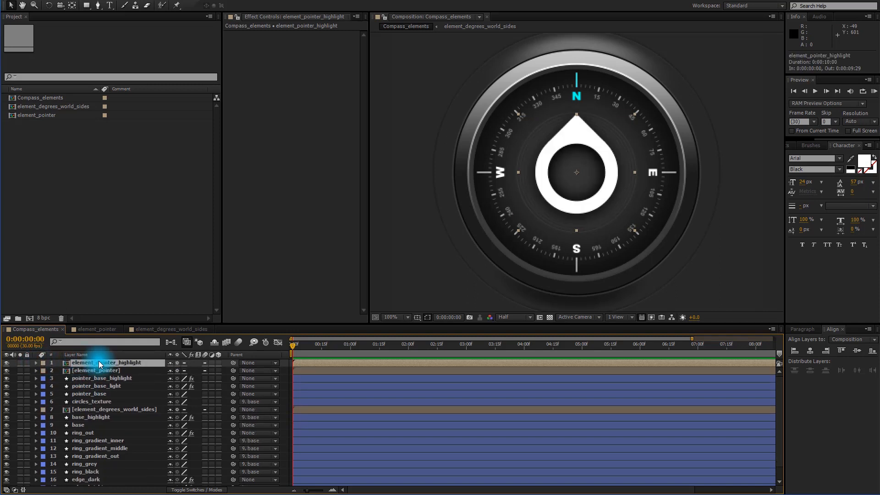
Apply a Fill effect to element_pointer_highlight with the color set to black (000000).
click(105, 2)
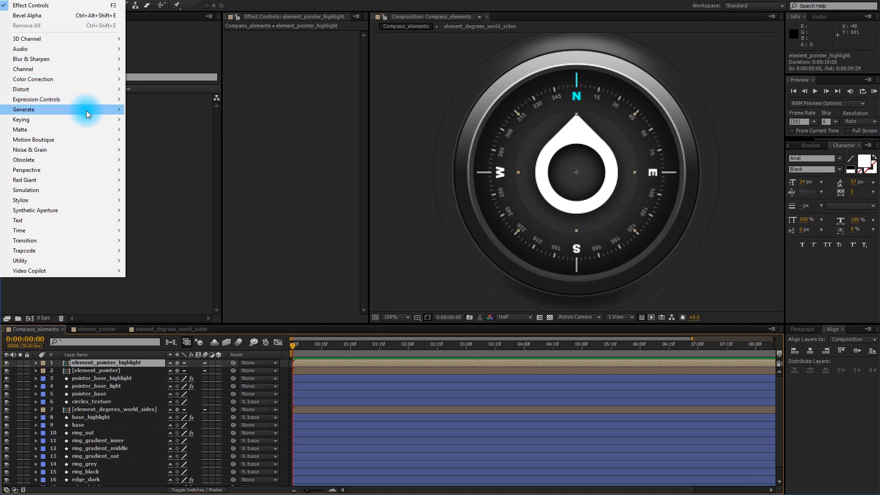
mouse_move(86, 110)
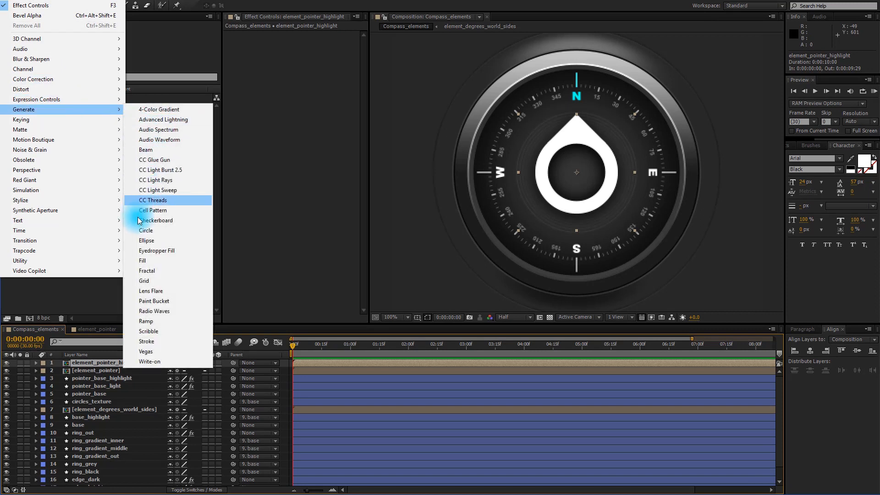
click(155, 259)
click(308, 59)
drag(202, 303, 285, 334)
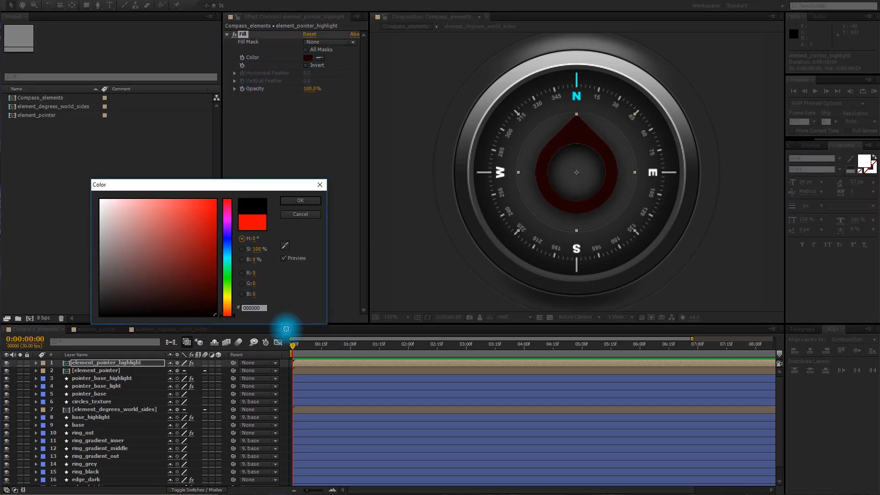
click(308, 201)
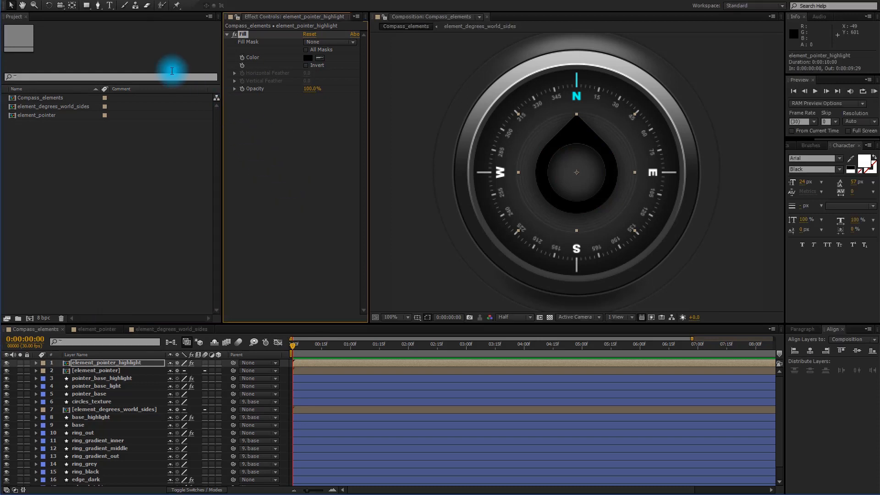
Add a Bevel Alpha effect to element_pointer_highlight and set its light intensity to 0.90.
click(105, 3)
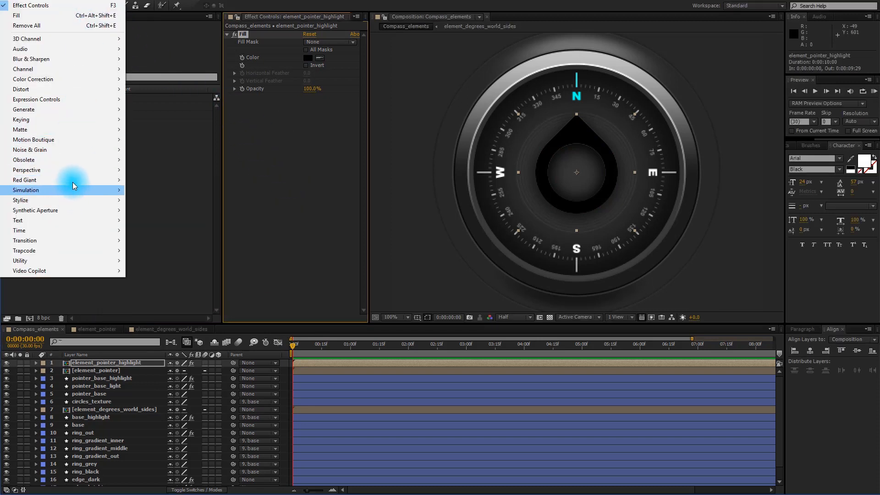
mouse_move(92, 170)
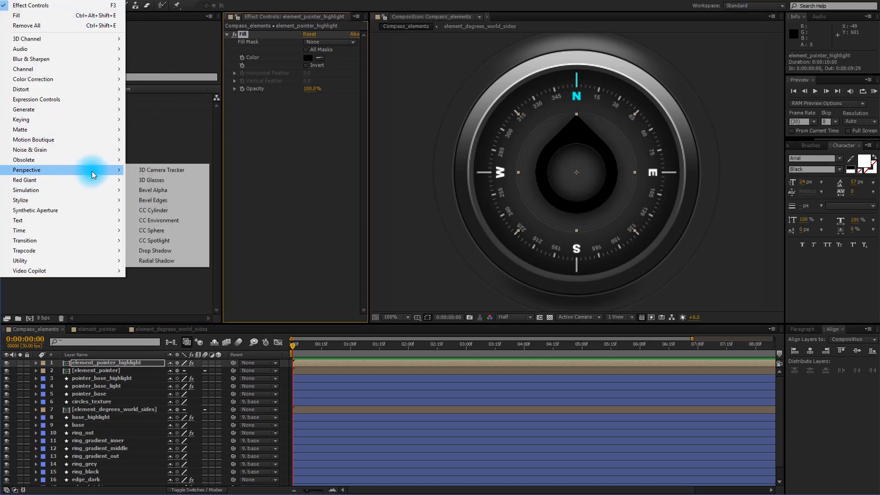
click(156, 190)
click(309, 147)
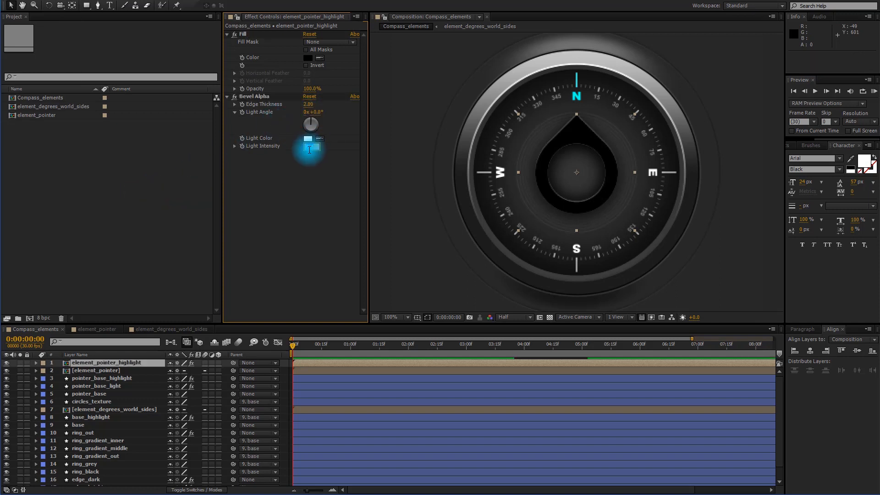
key(Return)
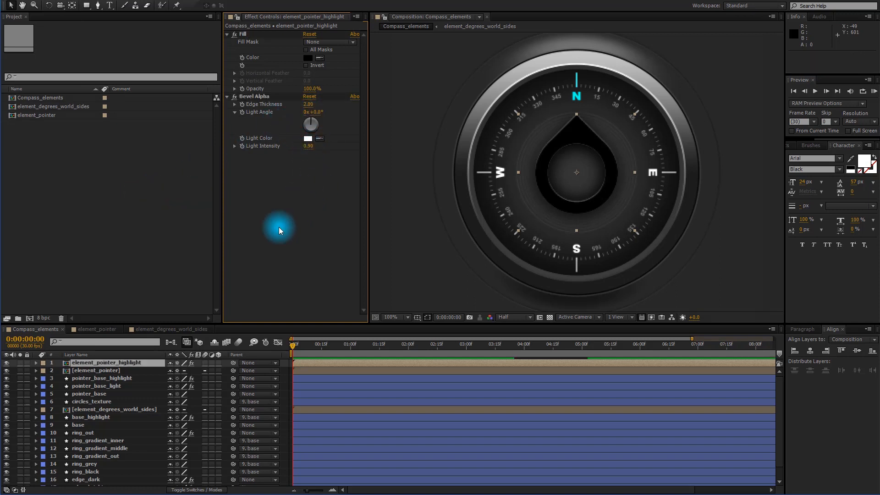
Set element_pointer_highlight's blending mode to Add and its opacity to 40%, and collapse the layer.
key(F4)
click(177, 362)
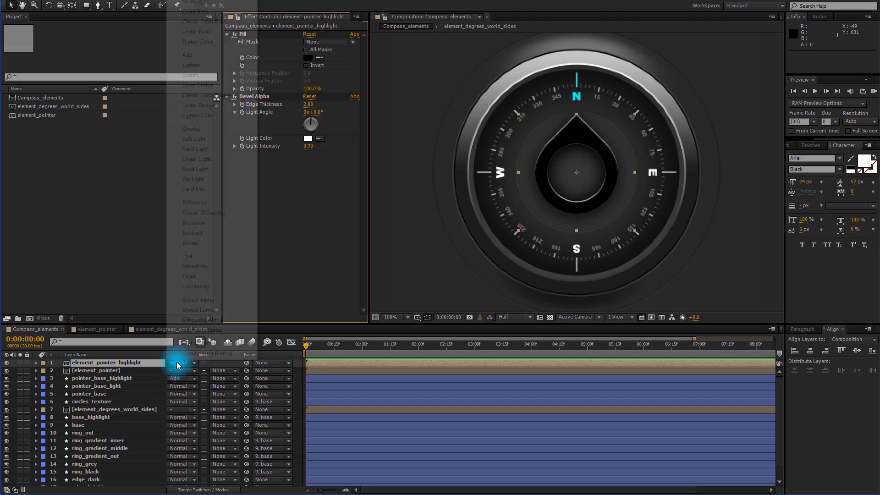
click(185, 55)
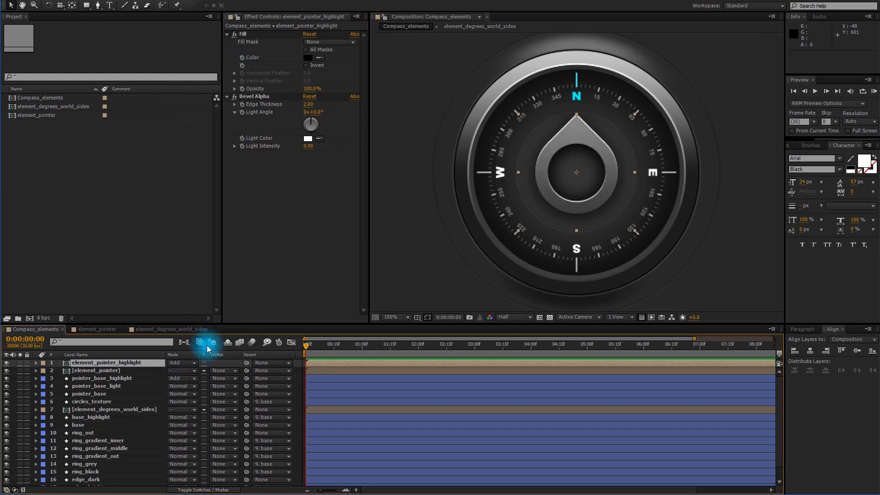
text(t45)
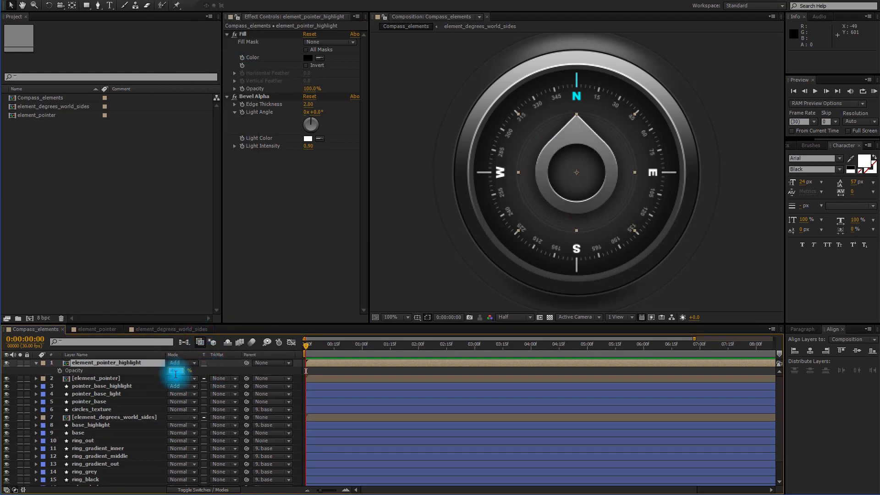
key(Return)
key(Return)
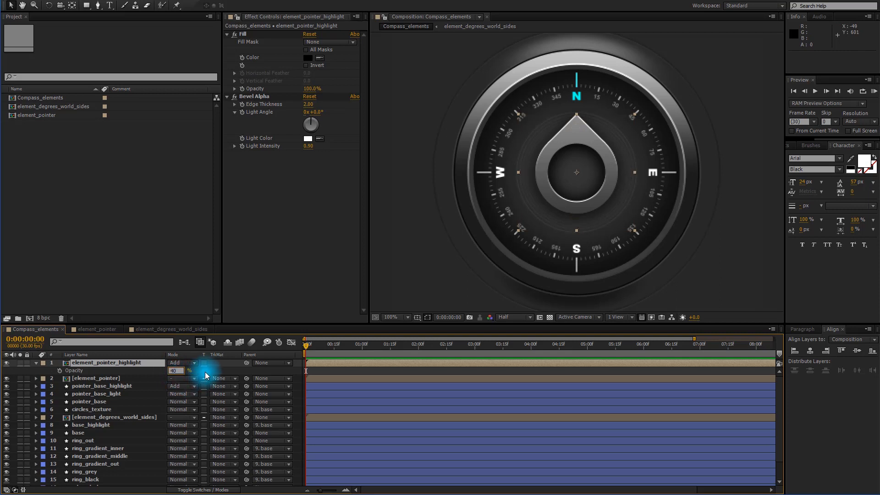
click(205, 372)
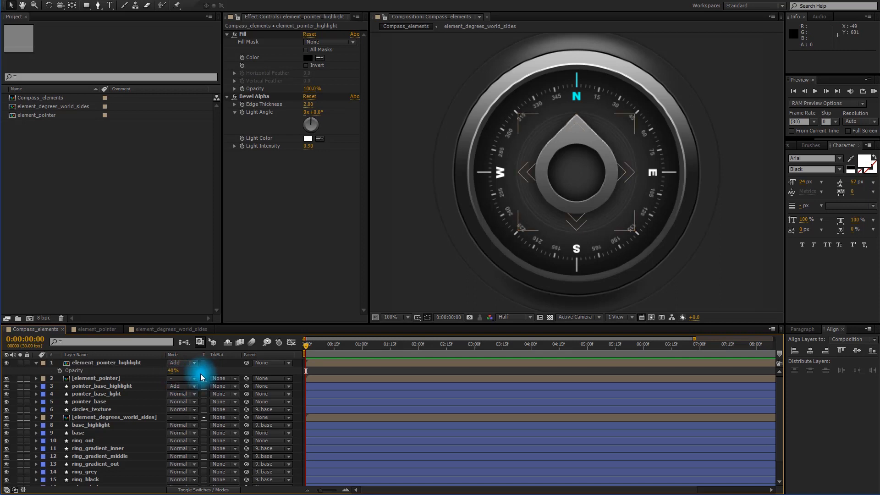
click(36, 364)
Set the label color of element_pointer_highlight, element_pointer and element_degrees_world_sides to Blue.
click(93, 365)
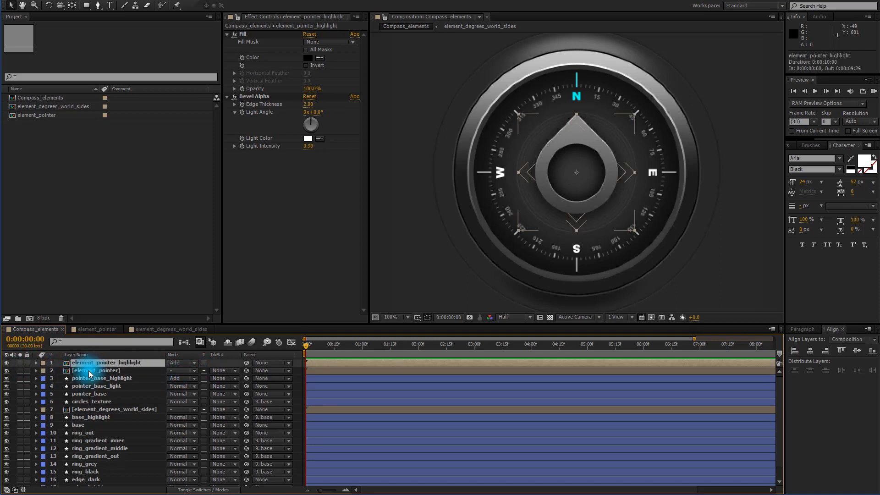
ctrl+click(88, 372)
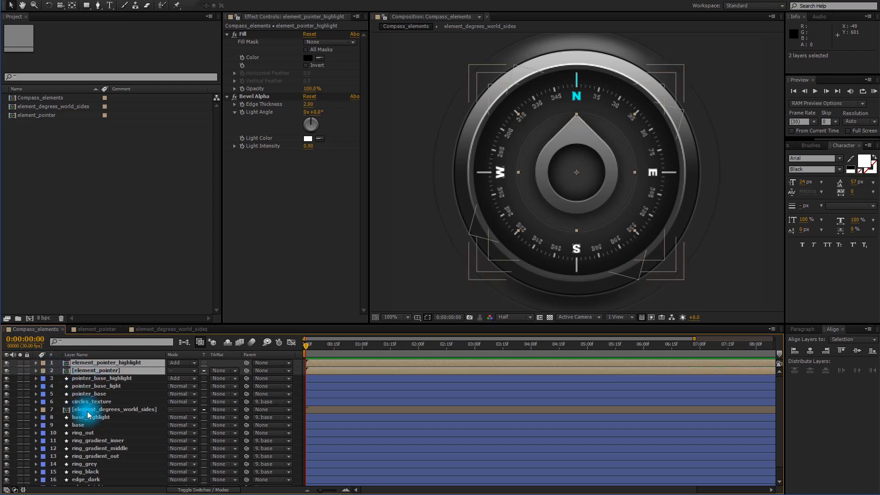
ctrl+click(84, 409)
click(46, 363)
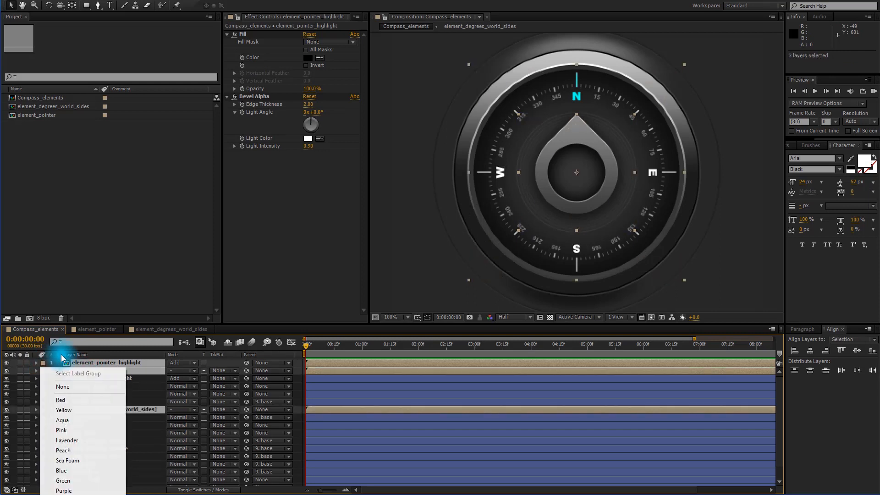
click(61, 471)
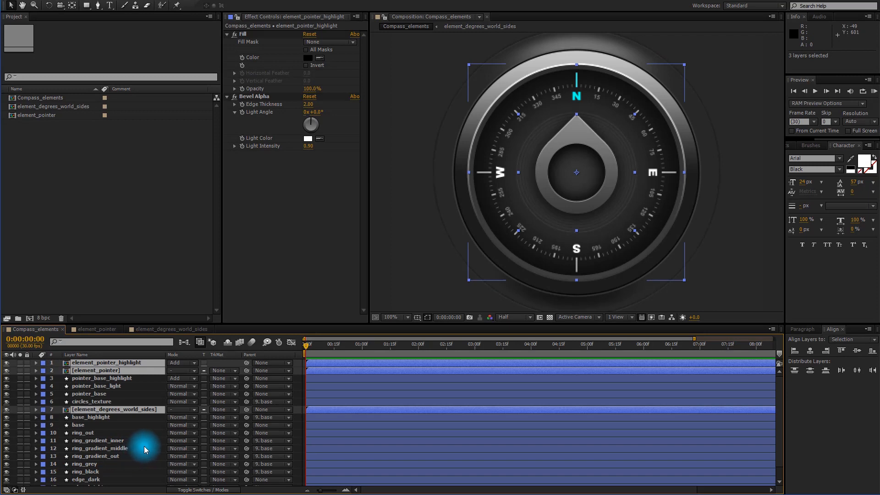
Deselect the layers and import Reflection_panels_big.png into the project.
key(F2)
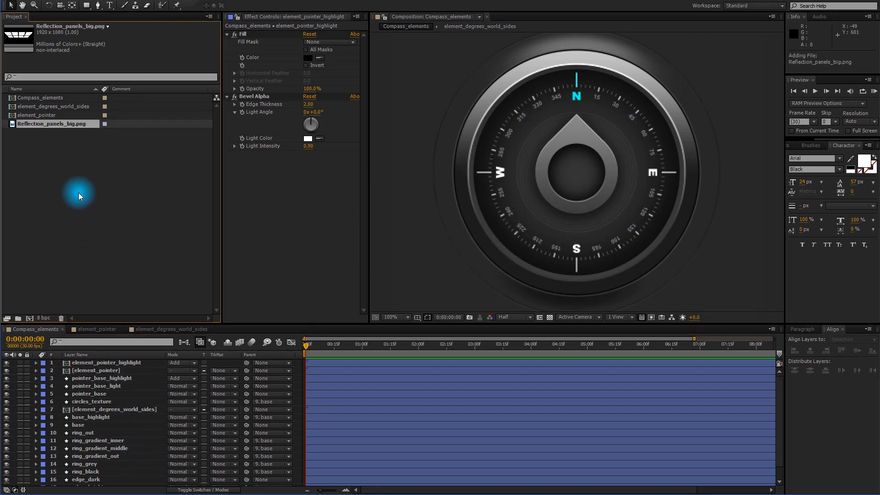
click(81, 193)
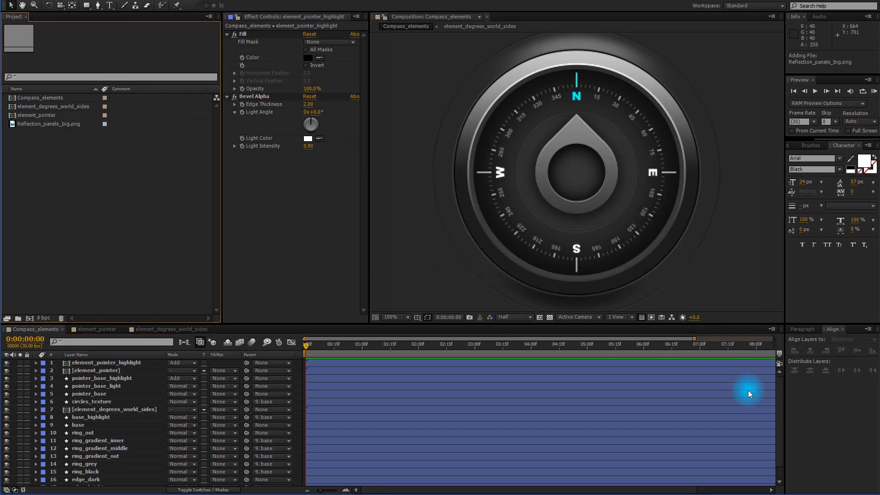
click(783, 404)
Create a full-size white ellipse shape layer with the Ellipse tool and expand its Ellipse Path 1 settings.
mouse_move(95, 10)
mouse_down()
mouse_move(90, 6)
mouse_move(114, 14)
mouse_move(114, 27)
mouse_up()
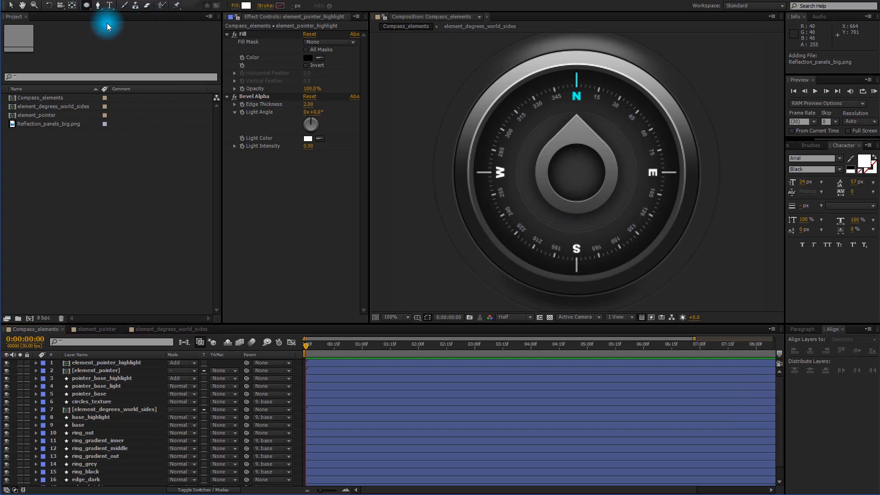
double_click(86, 6)
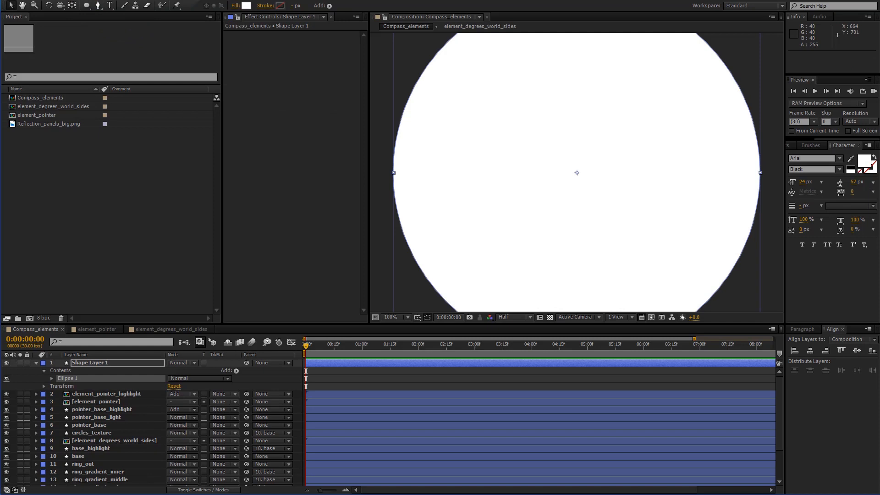
click(50, 380)
click(60, 386)
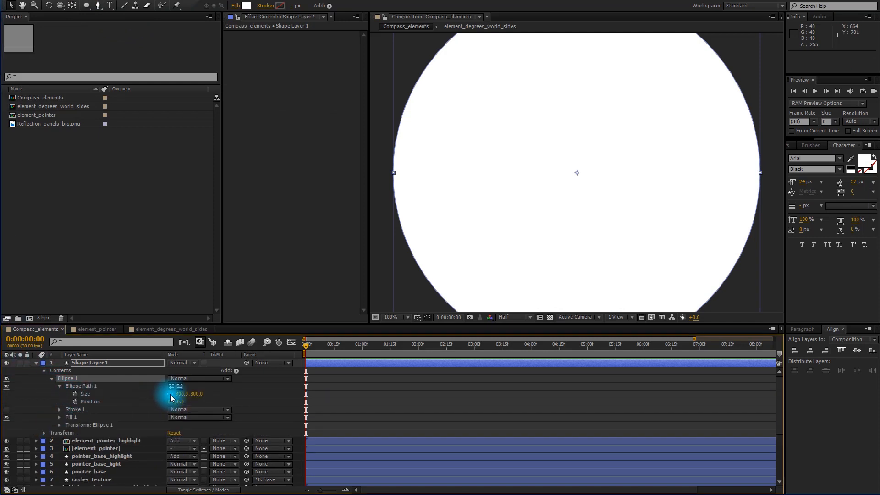
Set the Ellipse Path 1 size to 445 × 445 px.
click(186, 395)
text(475)
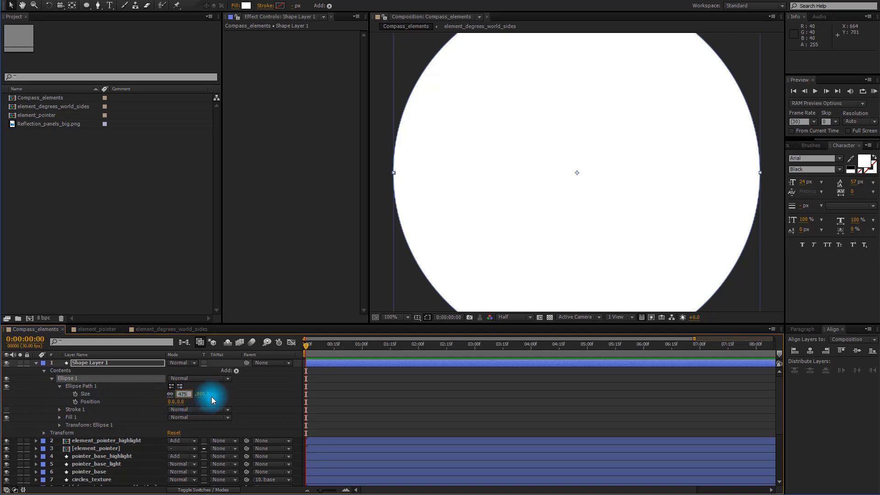
click(219, 395)
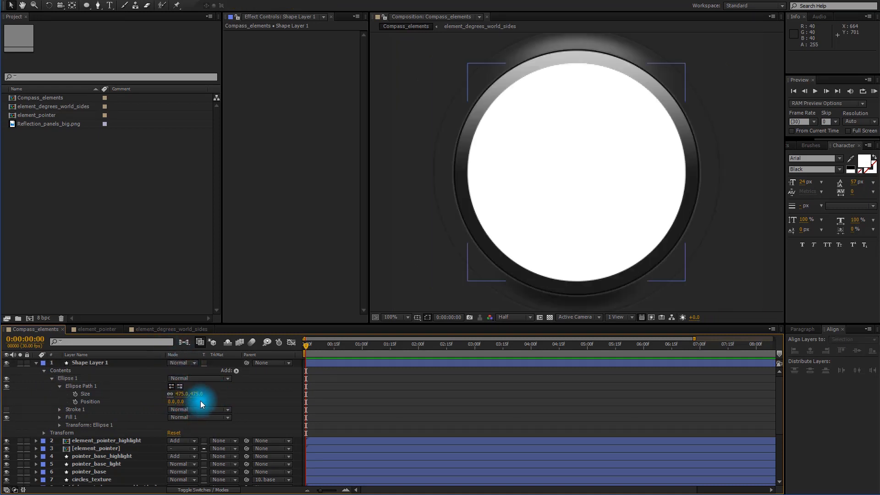
click(199, 395)
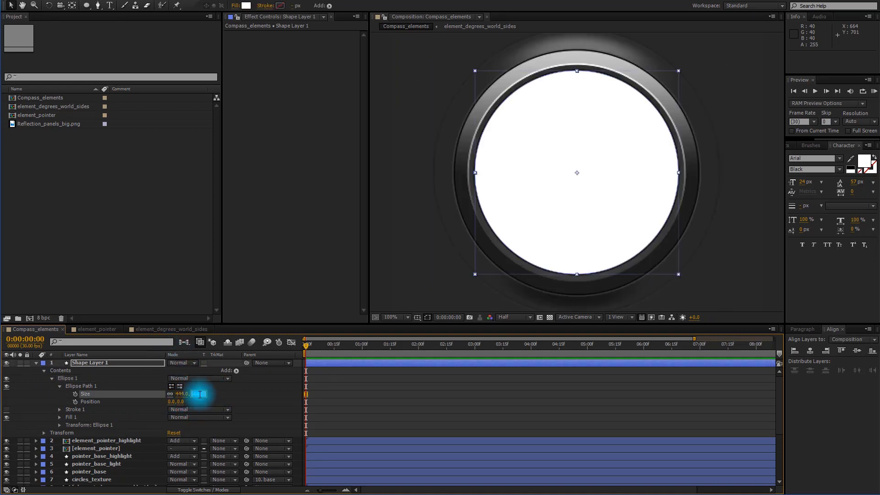
text(445)
click(221, 397)
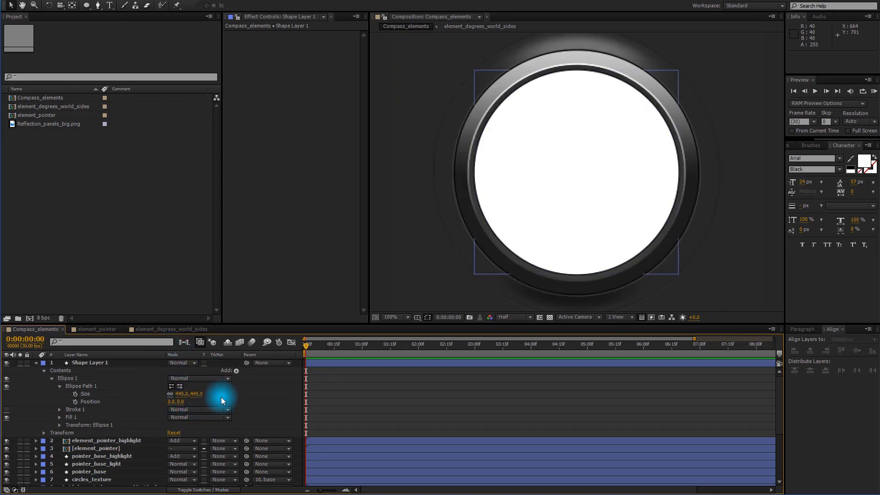
Collapse the new ellipse layer, rename it reflection_matte and hide it.
click(30, 363)
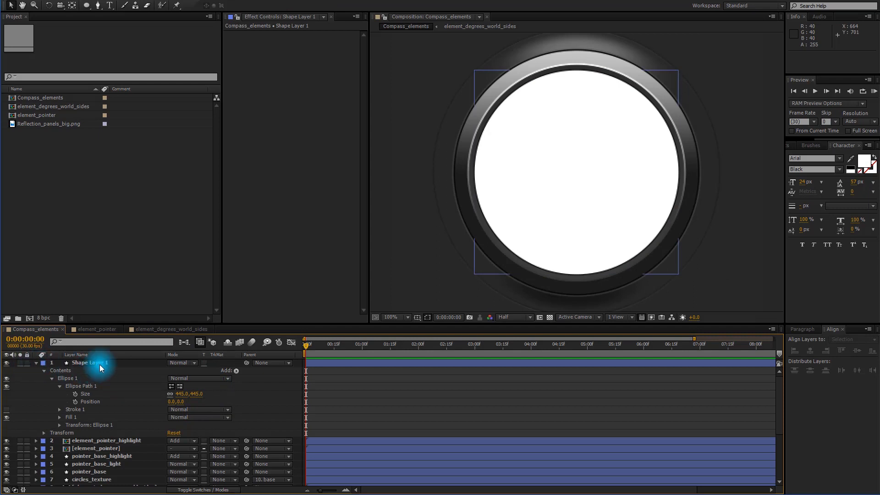
click(37, 363)
key(Return)
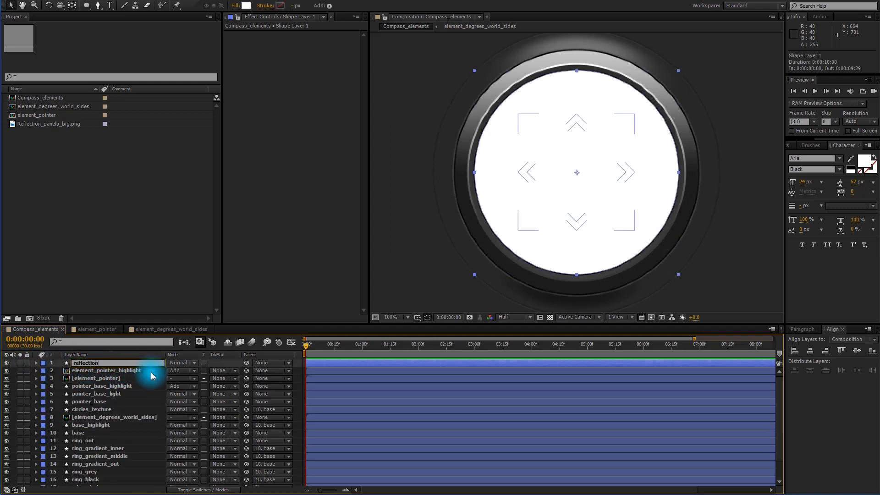
text(reflection_matte)
key(Return)
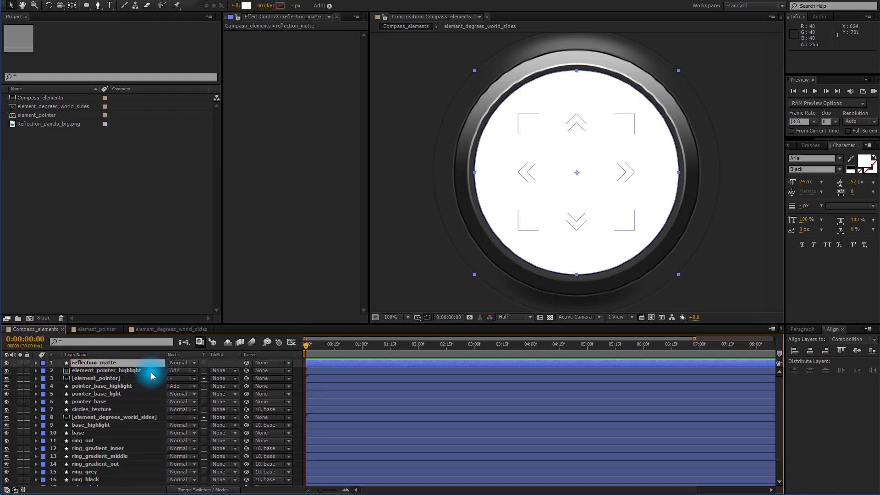
click(48, 144)
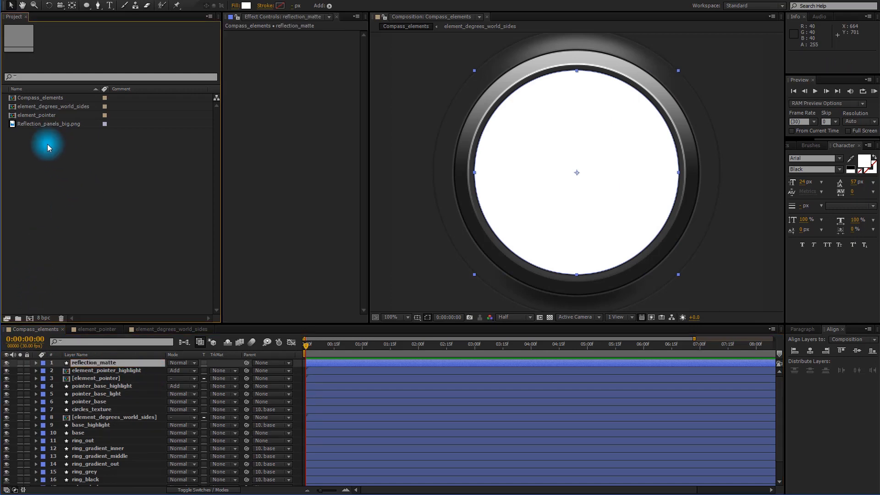
click(6, 363)
click(75, 232)
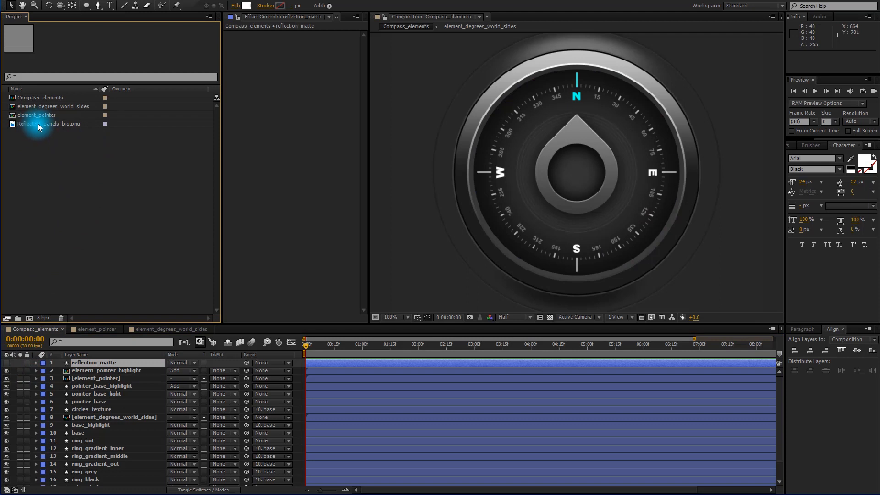
Place Reflection_panels_big.png in the composition directly below reflection_matte and set its label color to Blue.
drag(38, 123, 95, 370)
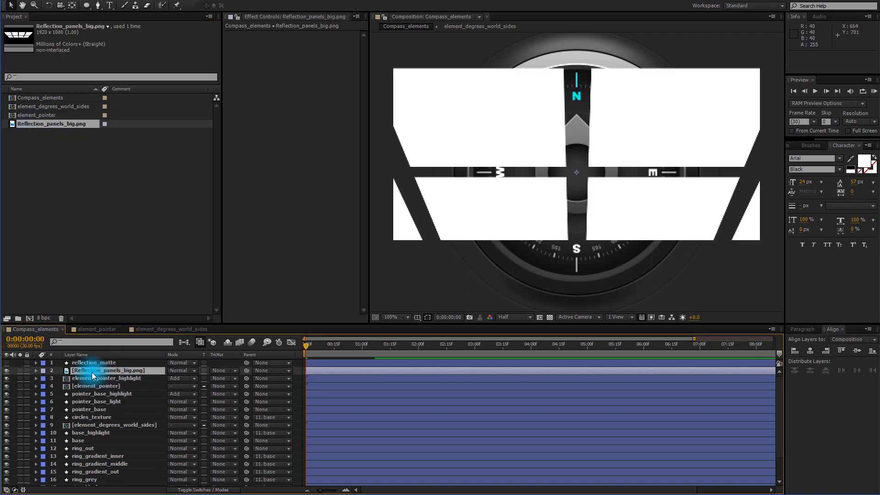
click(45, 372)
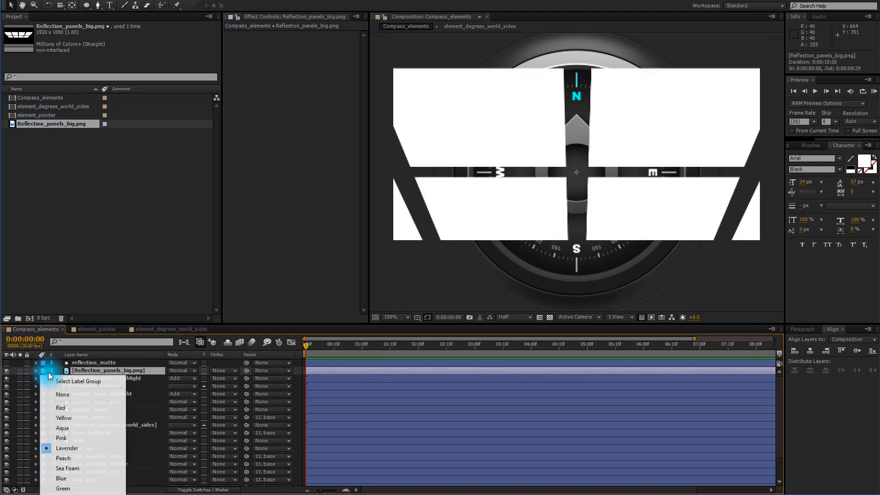
click(81, 477)
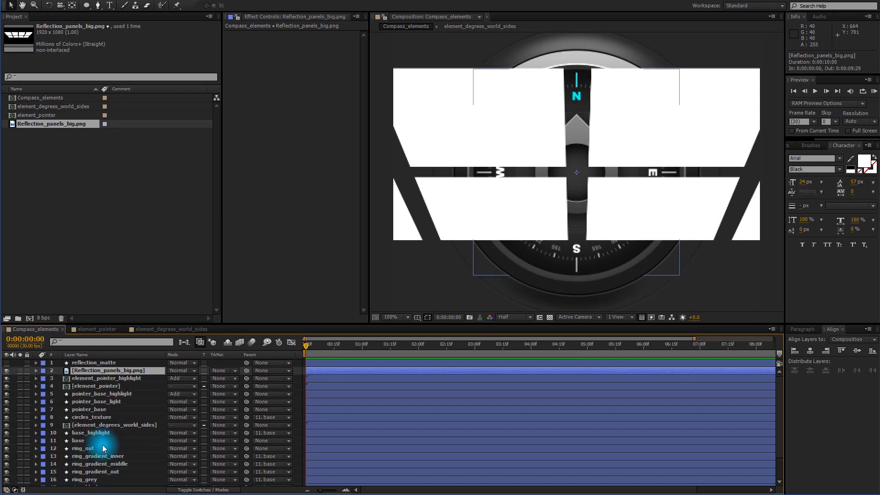
Set the position of the Reflection_panels_big.png layer to 220, 450 and collapse the layer.
key(p)
click(174, 378)
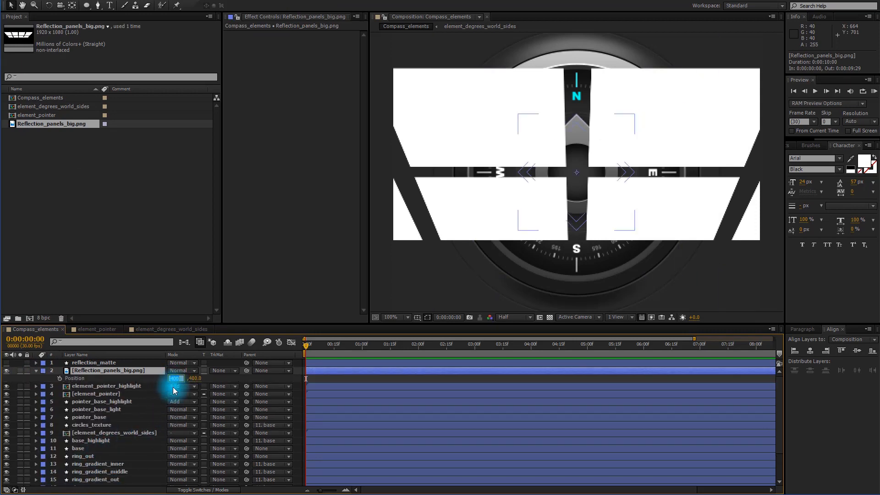
text(220)
key(Return)
text(450)
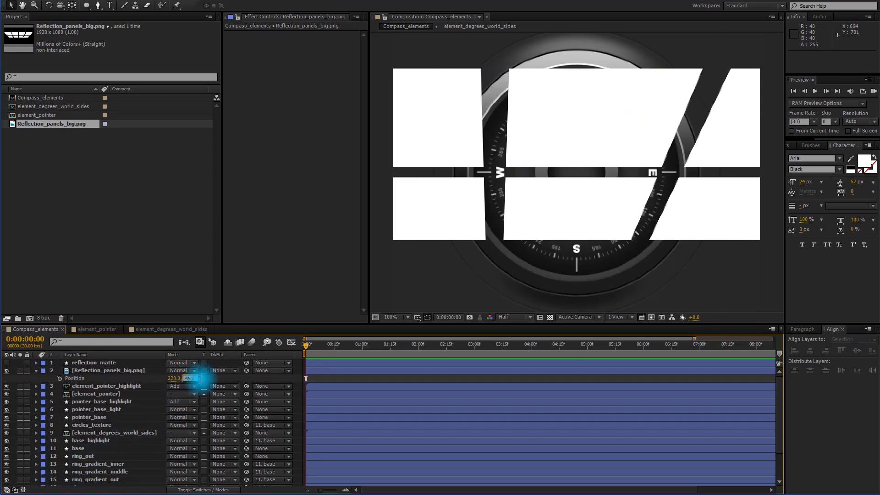
click(148, 369)
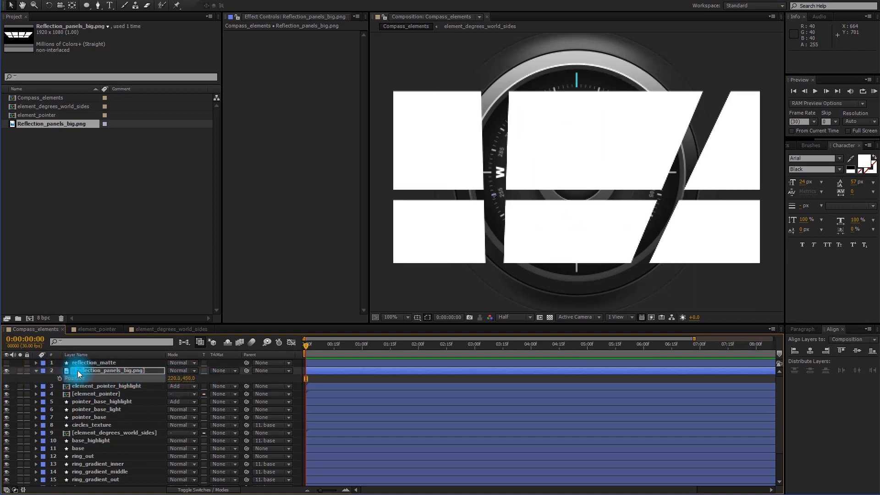
click(36, 371)
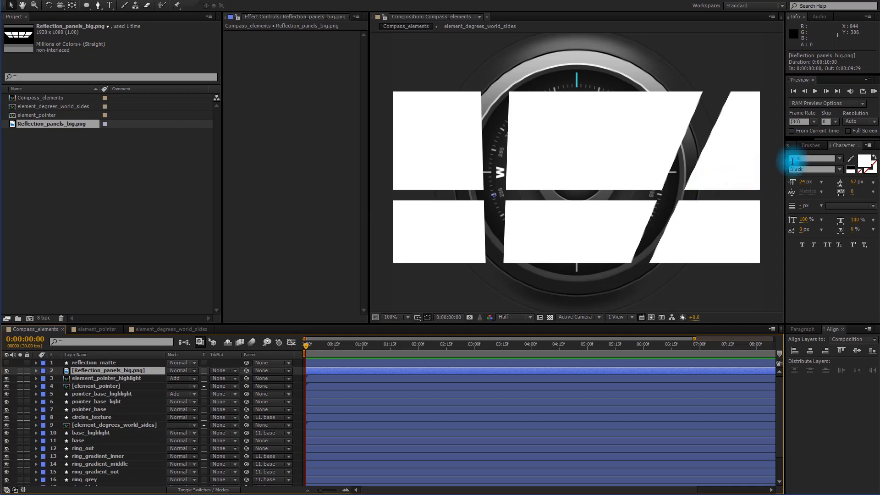
Search the effects for "warp" and apply the Warp effect to the Reflection_panels_big.png layer.
click(796, 145)
click(805, 155)
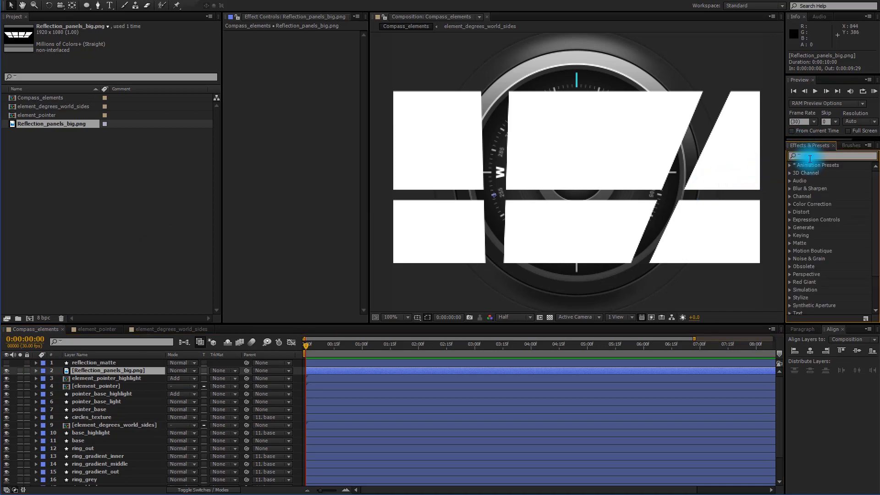
text(warp)
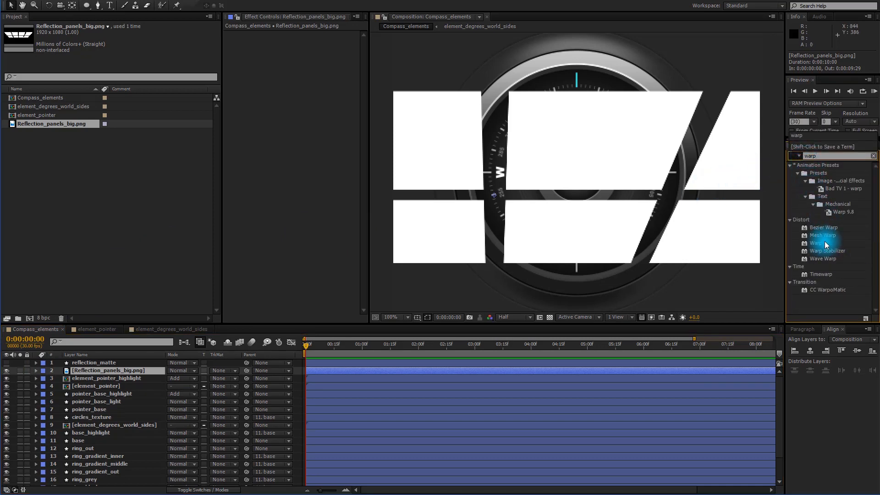
double_click(819, 243)
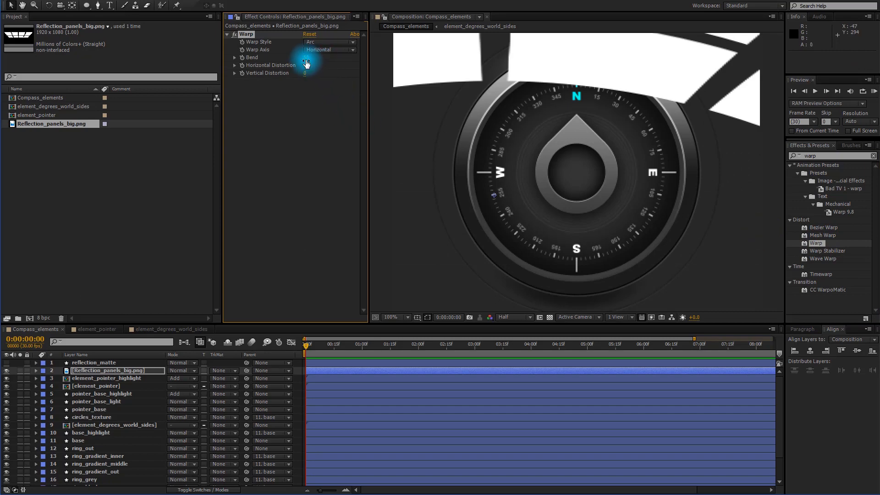
click(306, 58)
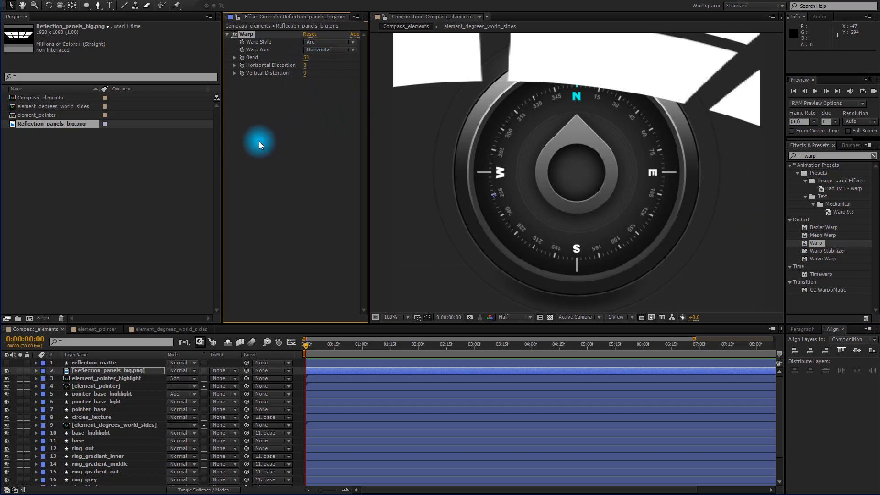
click(268, 119)
click(244, 35)
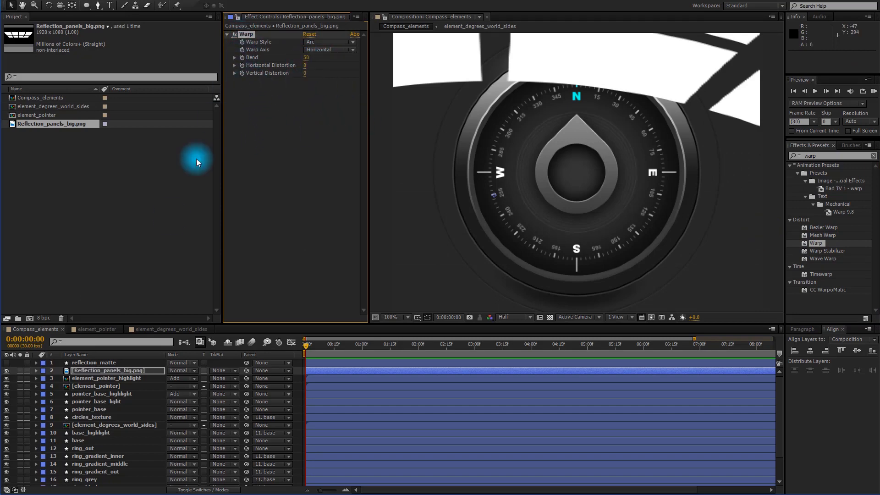
Move the warped reflection layer down over the compass and scale it to about 63%.
click(112, 372)
key(p)
drag(173, 379, 192, 386)
click(142, 370)
key(s)
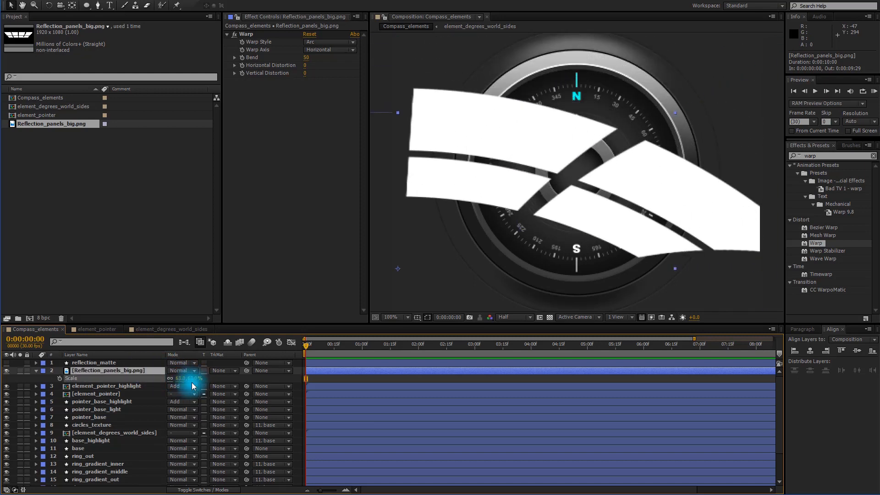
Nudge the reflection layer up and to the right over the upper half of the compass, to position 120, 470.
key(shift+Up)
key(shift+Up)
key(shift+Up)
key(shift+Up)
key(shift+Up)
key(shift+Up)
key(shift+Up)
key(shift+Up)
key(shift+Up)
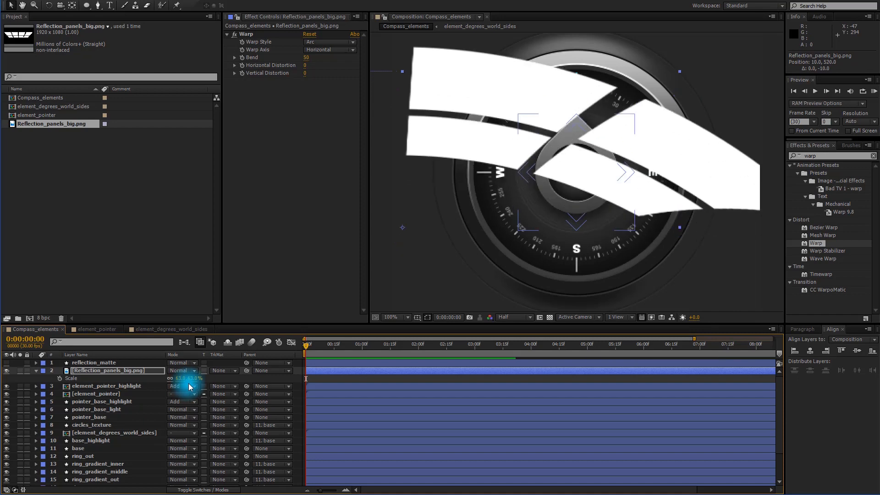
key(shift+Right)
key(shift+Right)
key(shift+Right)
key(shift+Right)
key(shift+Right)
key(shift+Up)
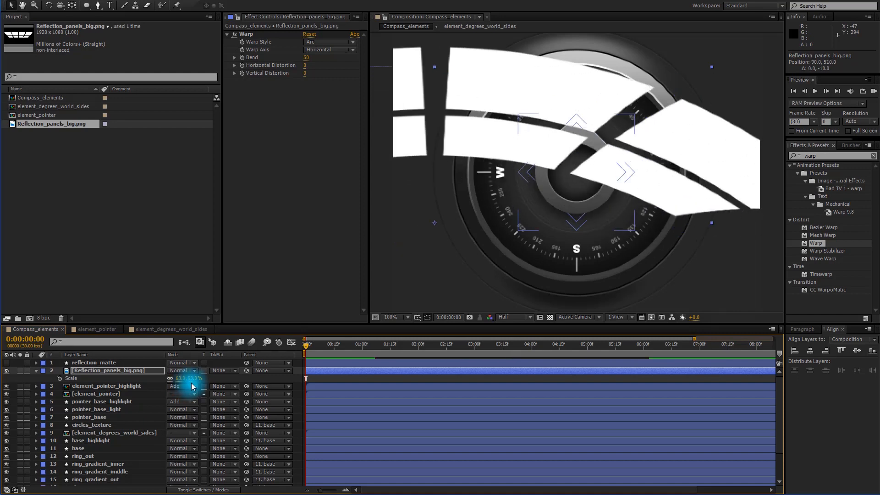
key(shift+Up)
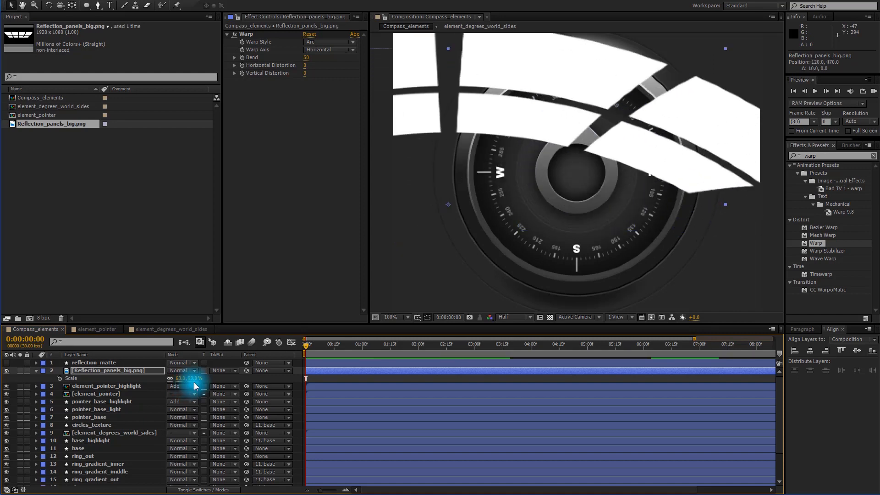
Set the reflection image's scale to 65% and use reflection_matte as its alpha matte.
click(182, 380)
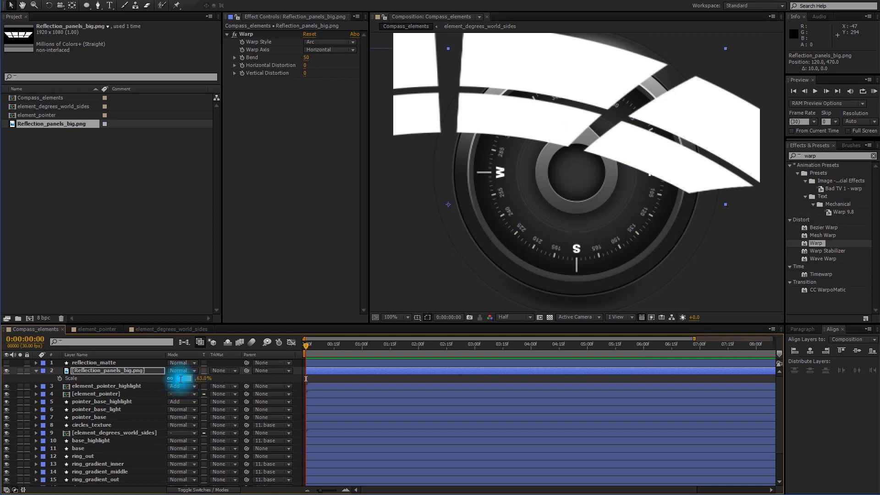
text(65)
key(Return)
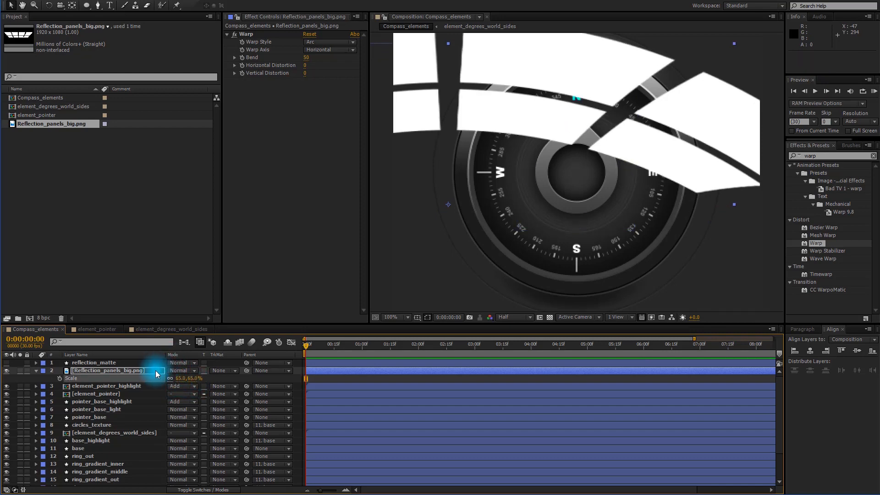
key(p)
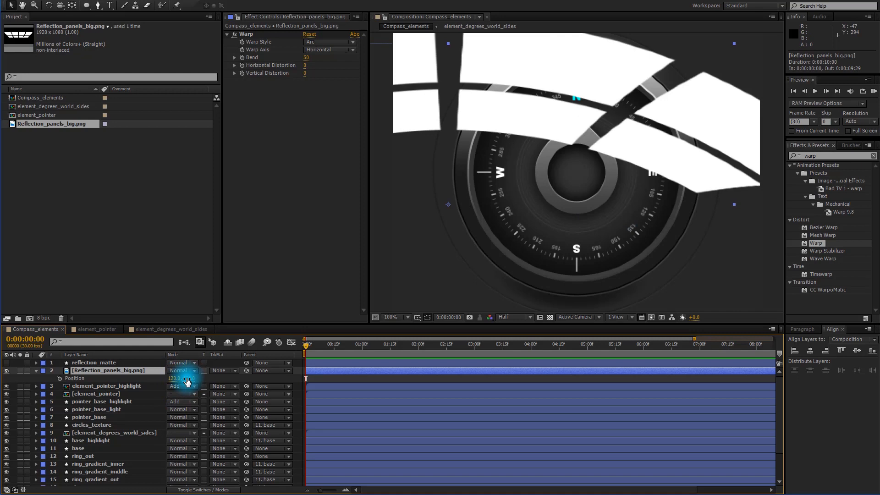
click(36, 371)
click(220, 371)
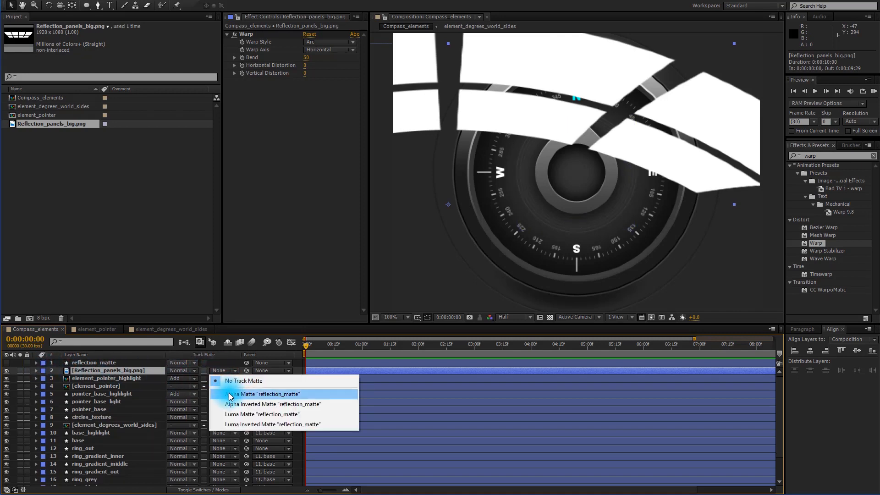
click(223, 395)
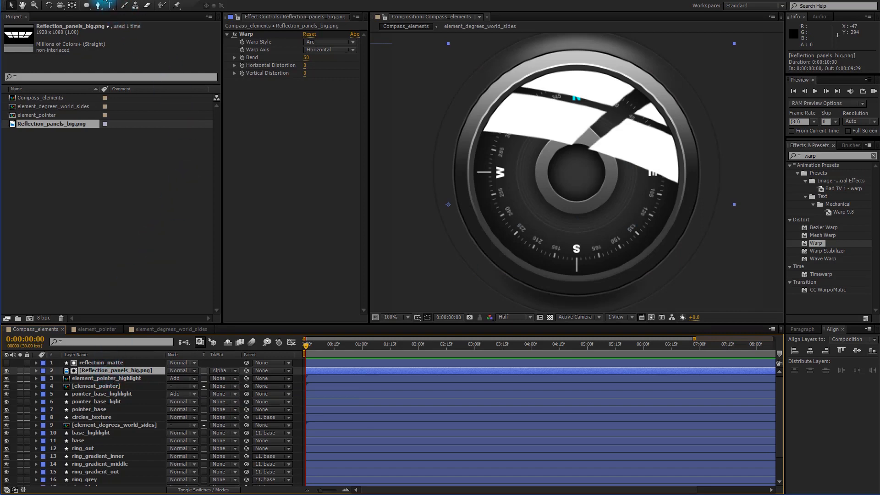
Add a Fast Blur effect to the Reflection_panels_big.png layer with Blurriness 30.
click(98, 1)
mouse_move(74, 60)
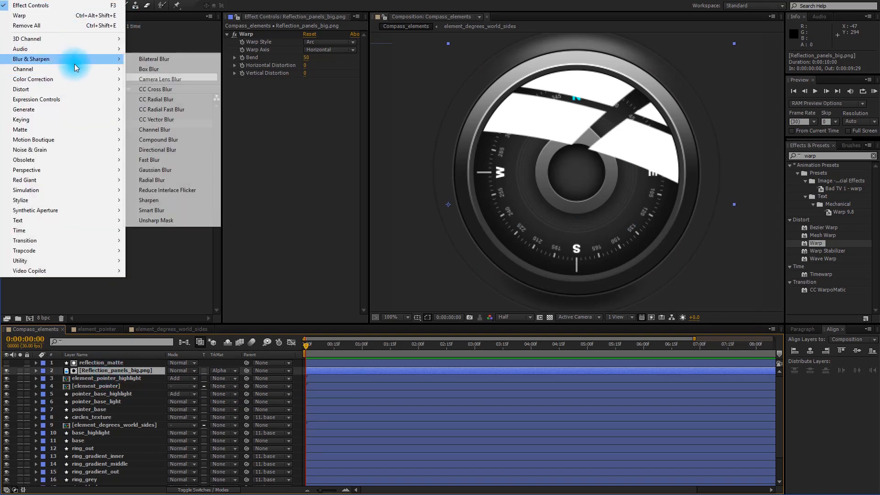
click(164, 160)
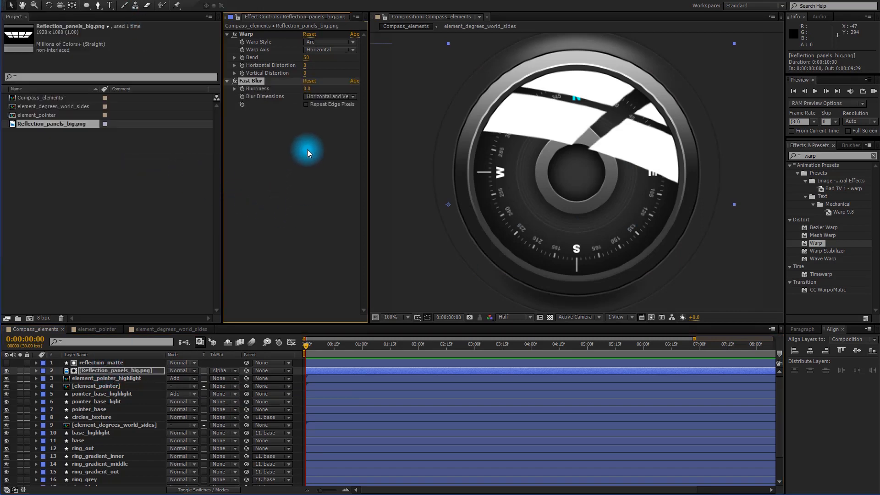
click(306, 88)
key(Return)
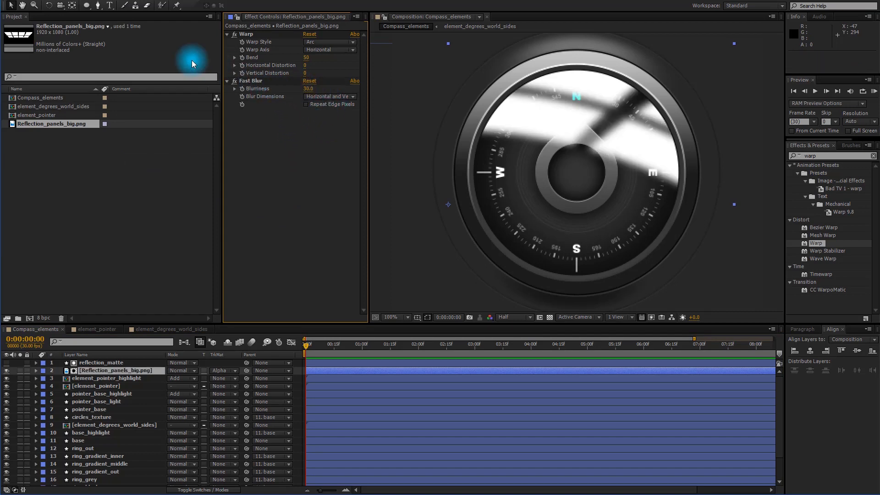
Add a Linear Wipe transition effect to the Reflection_panels_big.png layer.
click(86, 5)
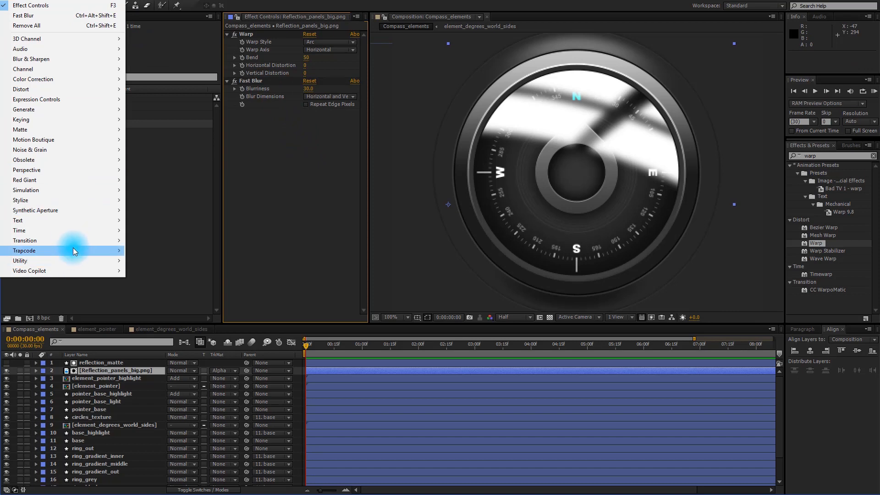
mouse_move(82, 241)
click(166, 380)
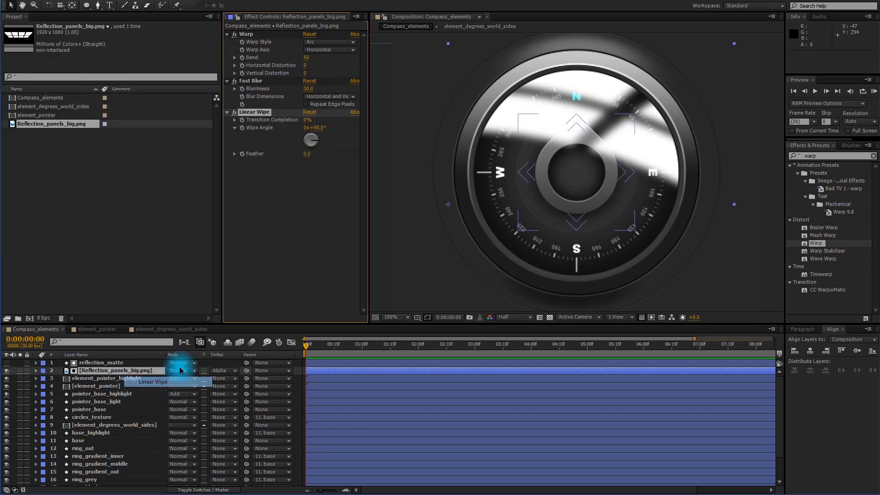
Set the Linear Wipe to a 0° wipe angle, 80% transition completion and a feather of 250.
click(317, 128)
text(0)
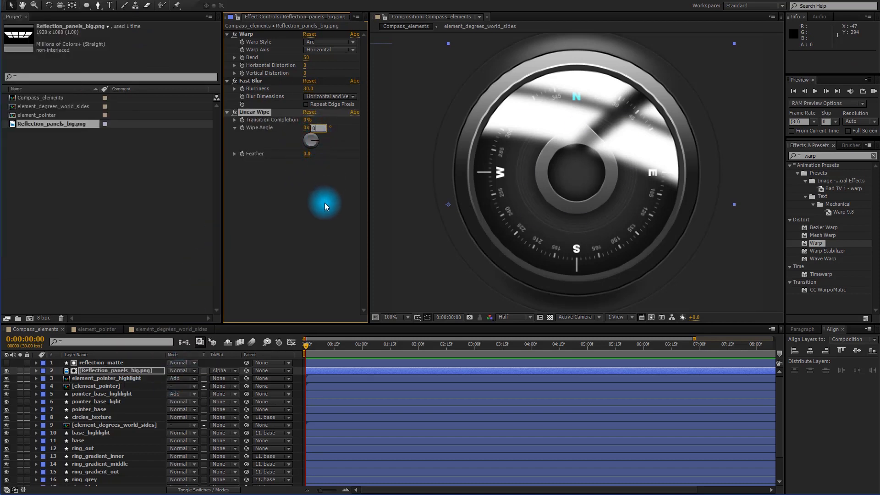
click(318, 203)
click(309, 119)
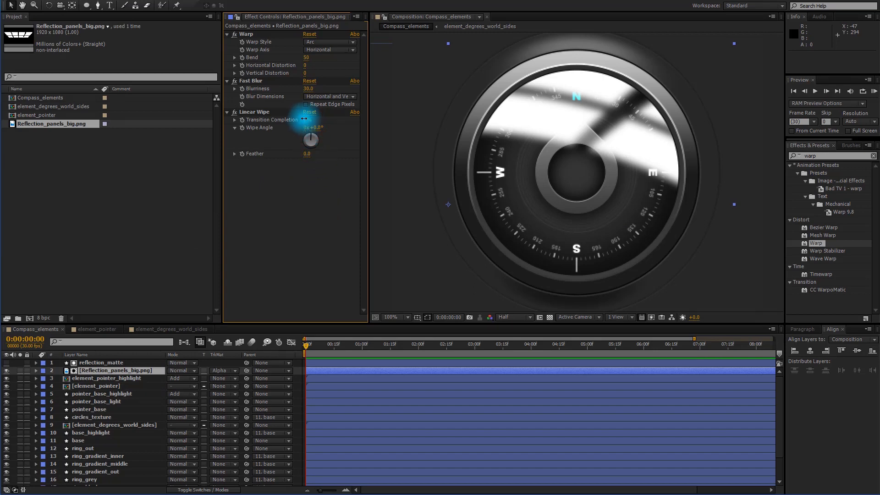
click(307, 155)
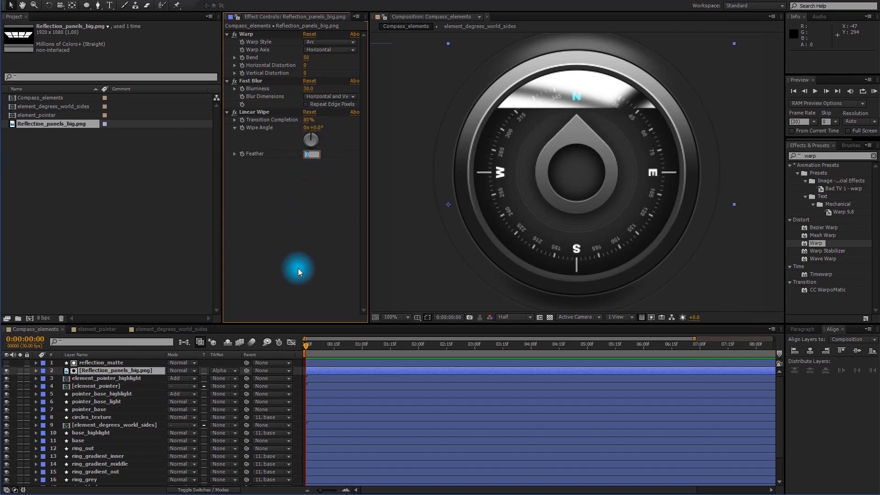
text(250)
key(Return)
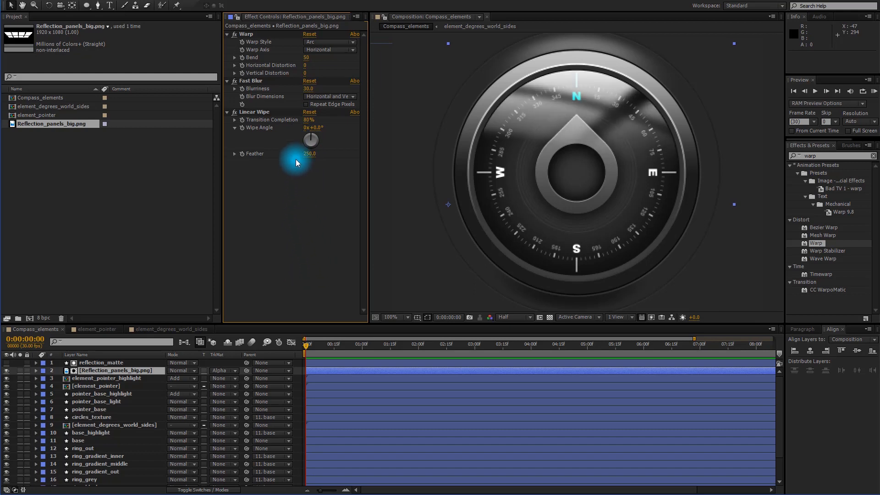
Lower the opacity of the Reflection_panels_big.png layer to 40%.
click(128, 371)
key(t)
click(176, 379)
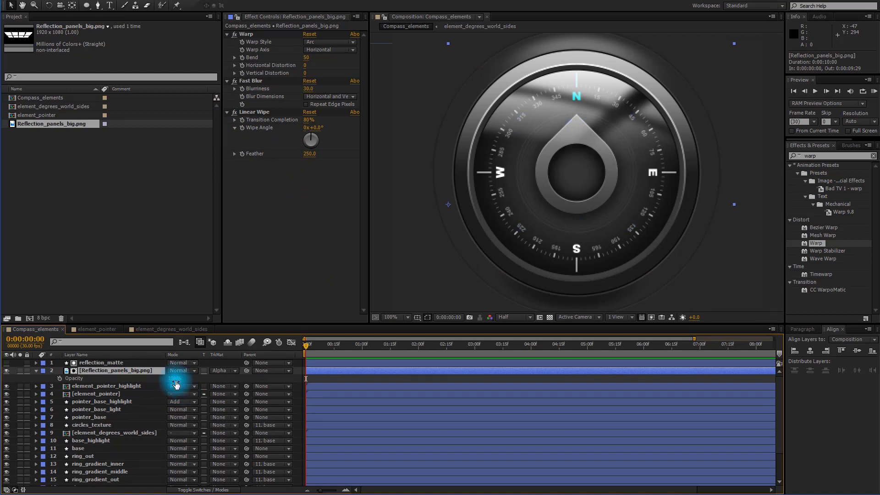
text(20)
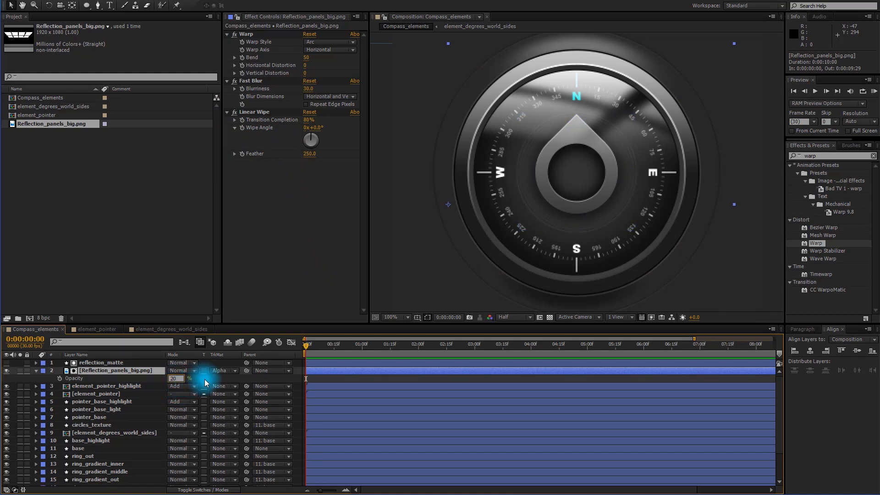
key(Return)
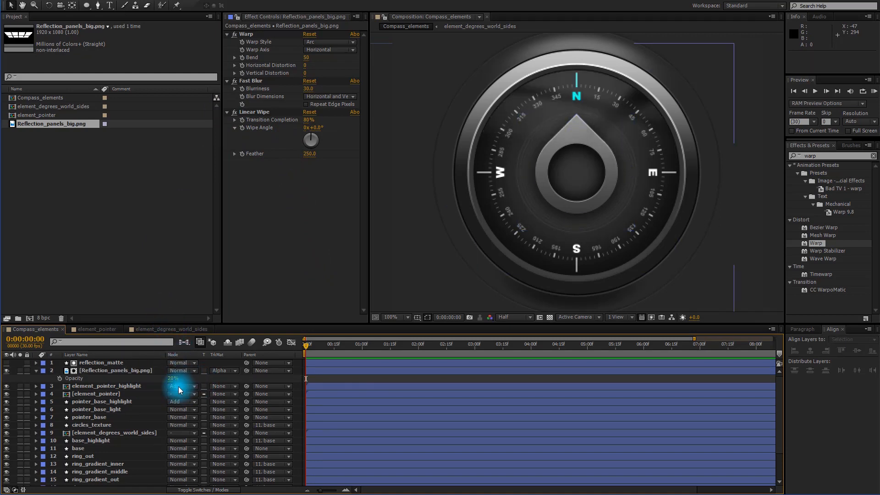
mouse_move(172, 384)
mouse_down()
mouse_move(199, 376)
mouse_move(200, 385)
mouse_move(171, 379)
mouse_move(179, 380)
mouse_up()
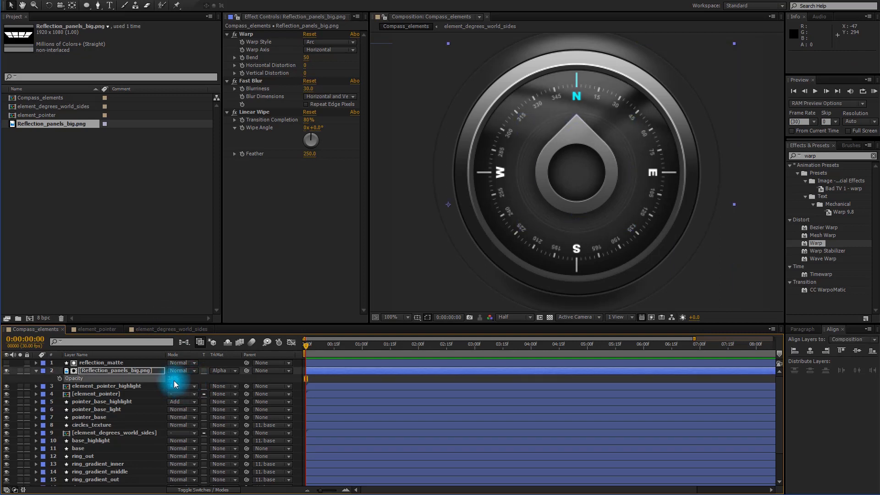
click(50, 374)
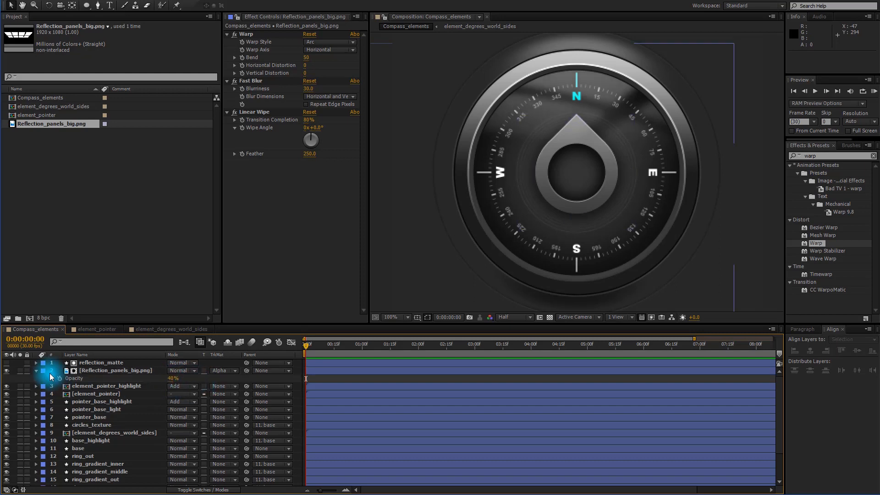
click(37, 371)
Add a null object to Compass_elements and name it Compass_rotation.
click(116, 202)
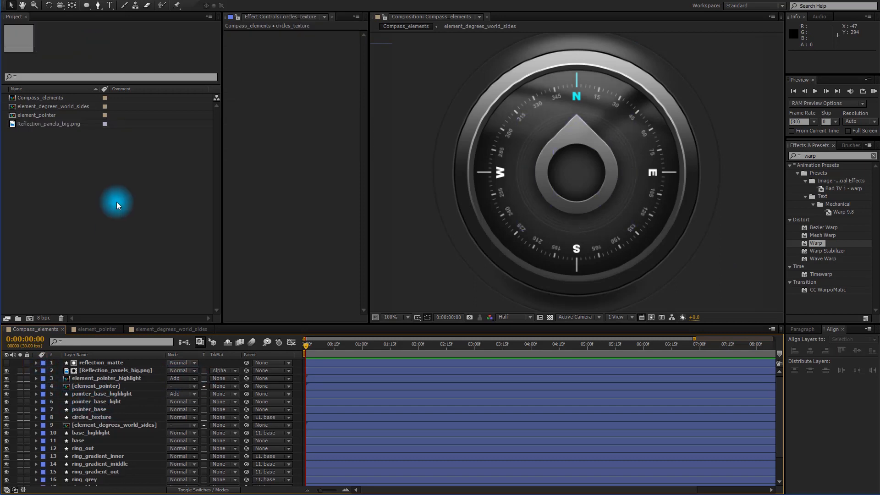
click(84, 3)
mouse_move(75, 7)
click(195, 48)
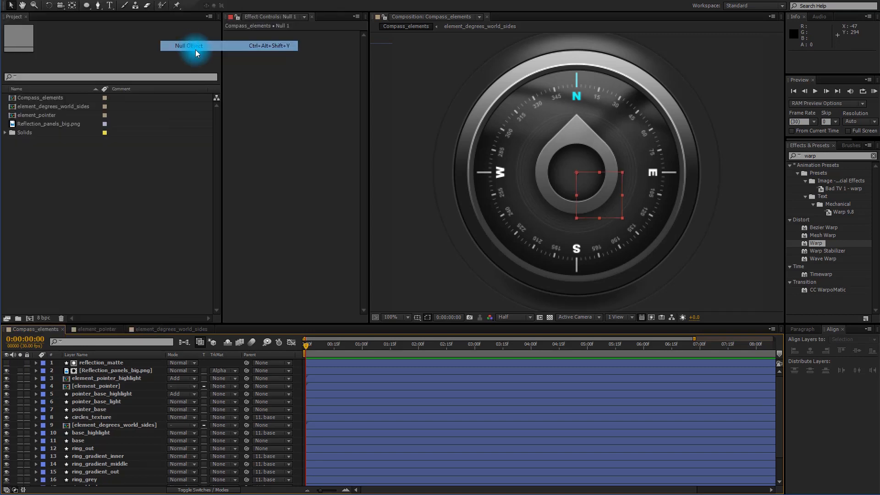
click(79, 6)
click(78, 18)
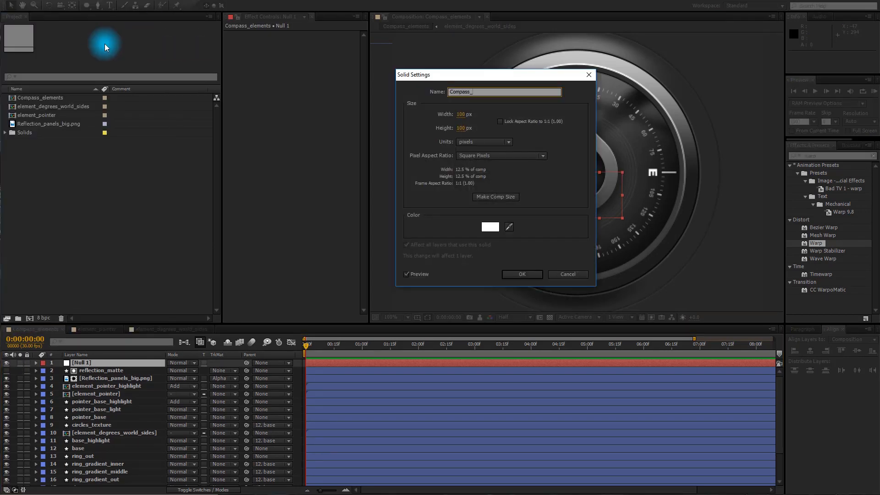
text(Compass_rotation)
key(Return)
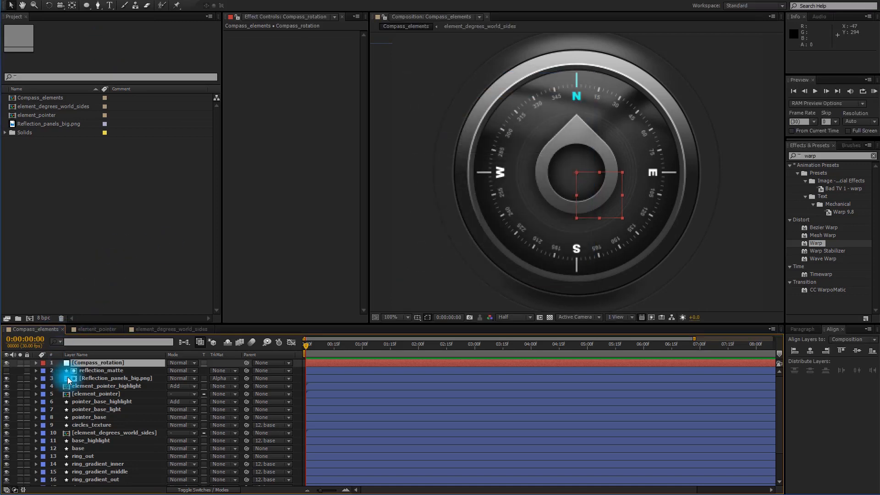
Parent the element_degrees_world_sides layer to the Compass_rotation null.
click(102, 433)
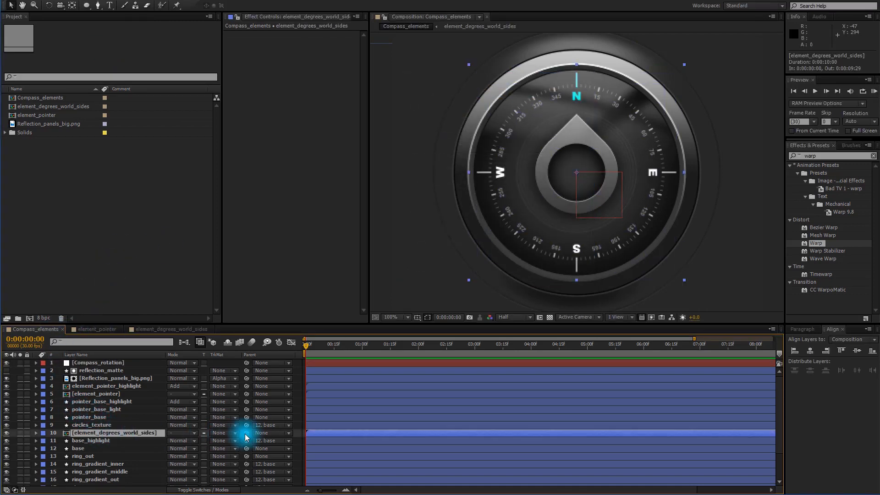
drag(246, 433, 114, 365)
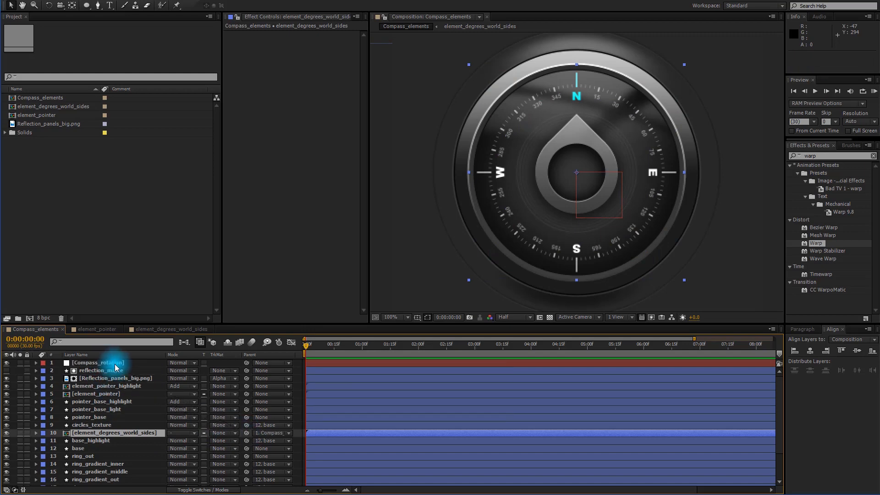
Test turning the dial with the Compass_rotation null's rotation and return it to 0°.
click(114, 364)
key(r)
drag(177, 371, 192, 384)
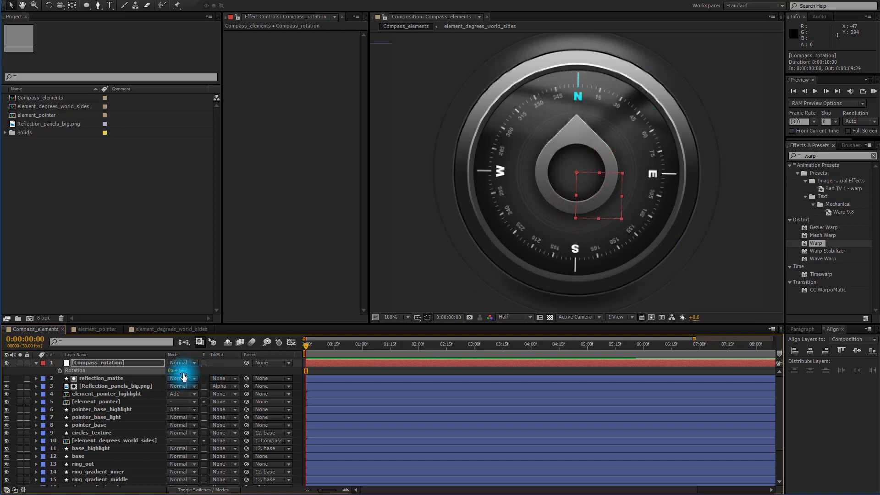
text(0)
click(202, 373)
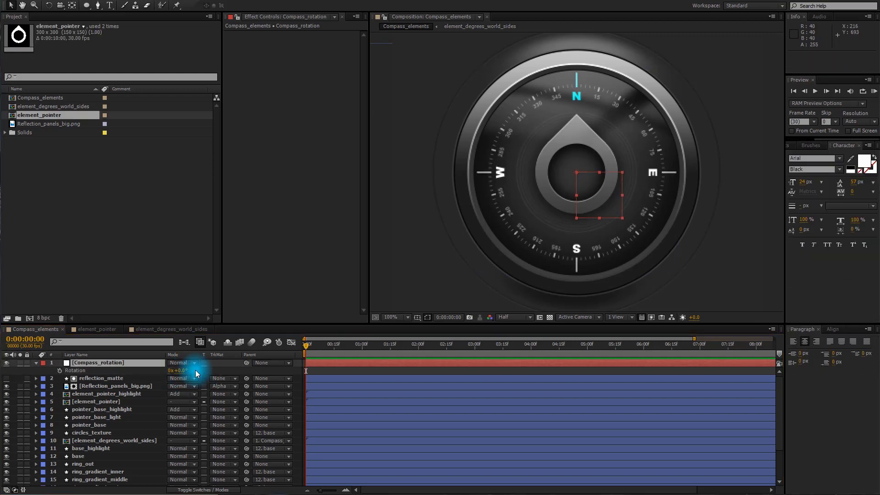
click(36, 362)
Create a new 800 x 800 px composition named Compass at 30 fps with a 10-second duration.
click(55, 1)
click(53, 9)
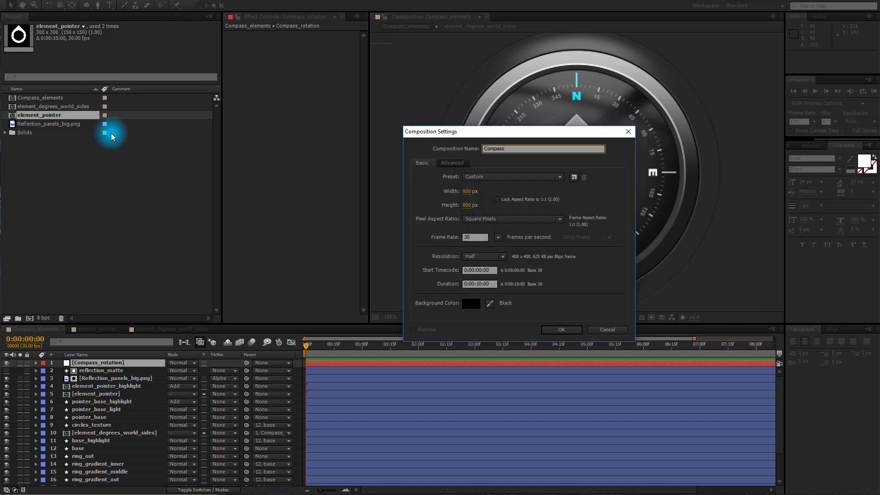
key(Return)
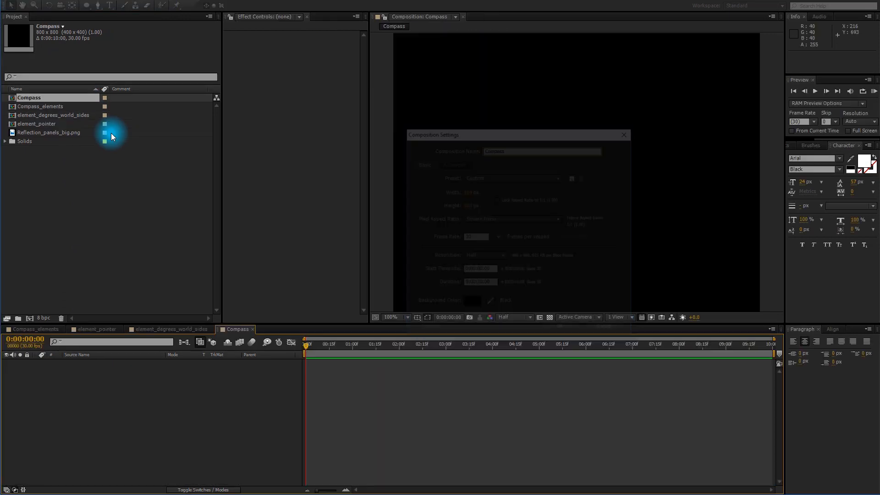
Place the Compass_elements composition as a layer in the Compass composition.
click(96, 179)
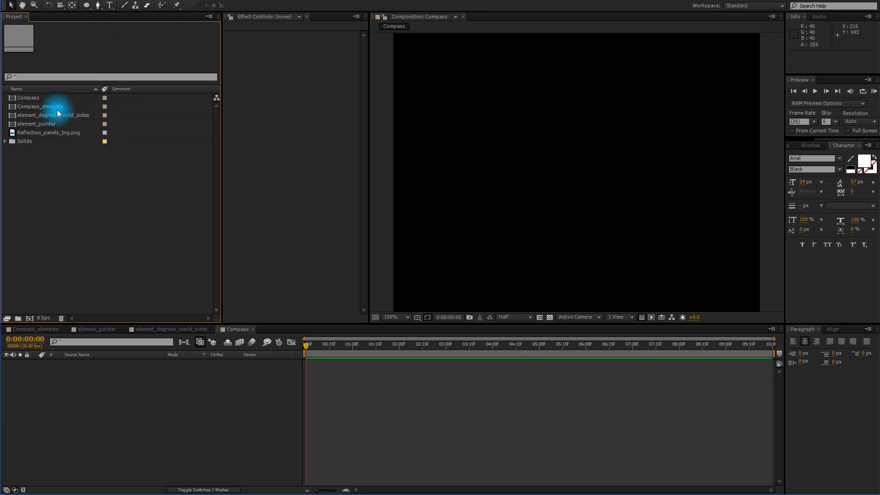
drag(58, 107, 104, 400)
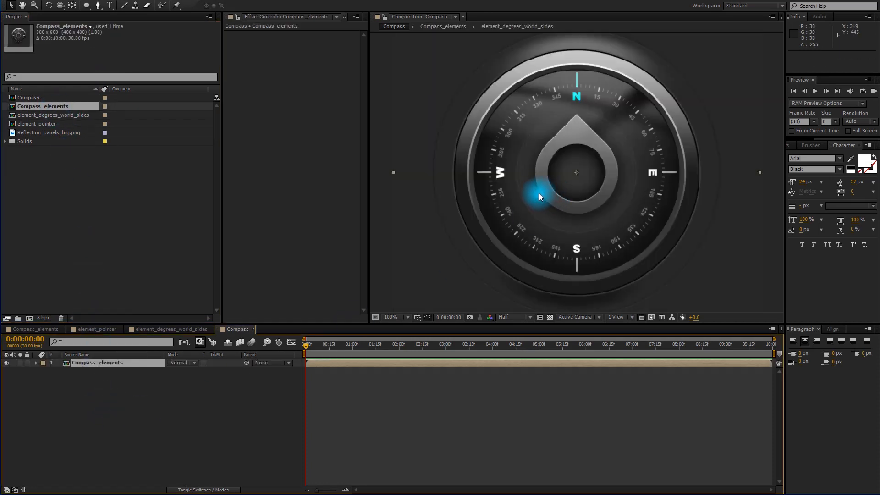
key(comma)
click(200, 415)
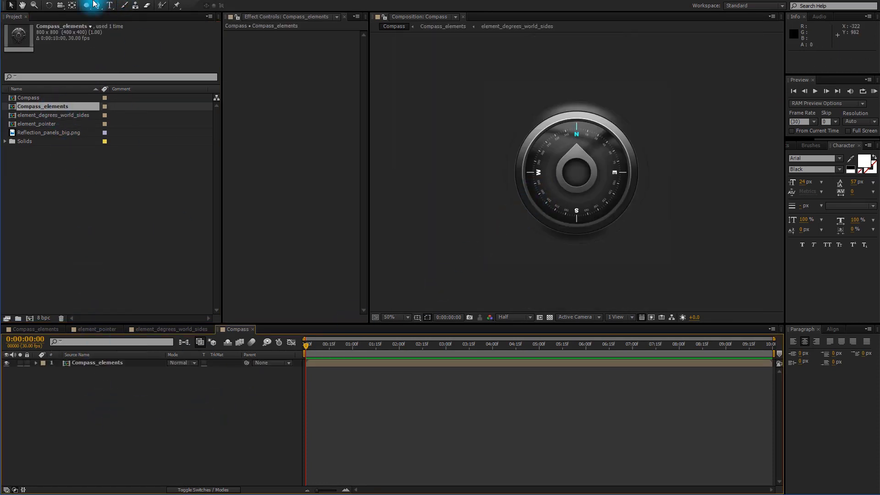
Add an adjustment layer above Compass_elements in the Compass composition.
click(92, 1)
mouse_move(28, 2)
click(216, 65)
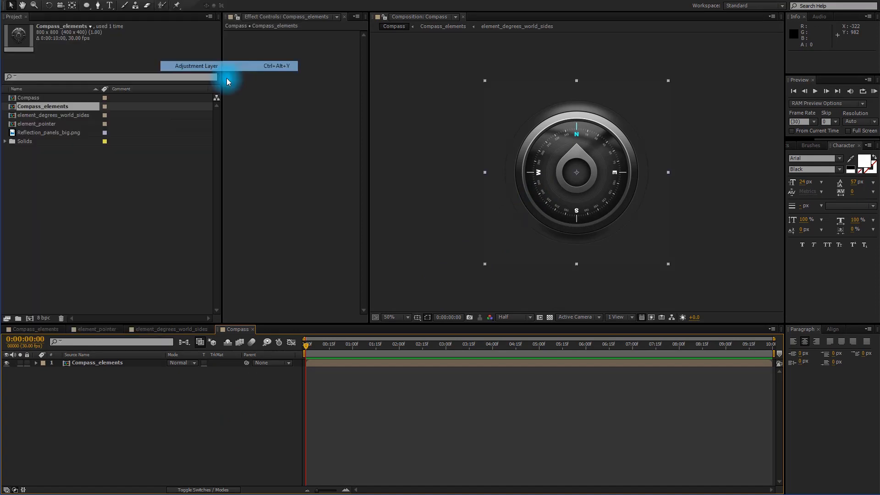
Apply an Angle Control and a Color Control expression effect to the adjustment layer.
click(101, 2)
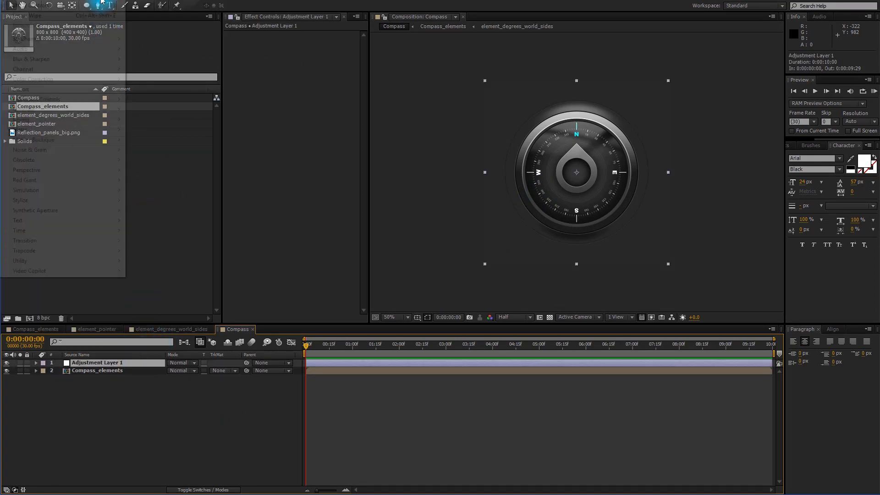
mouse_move(92, 100)
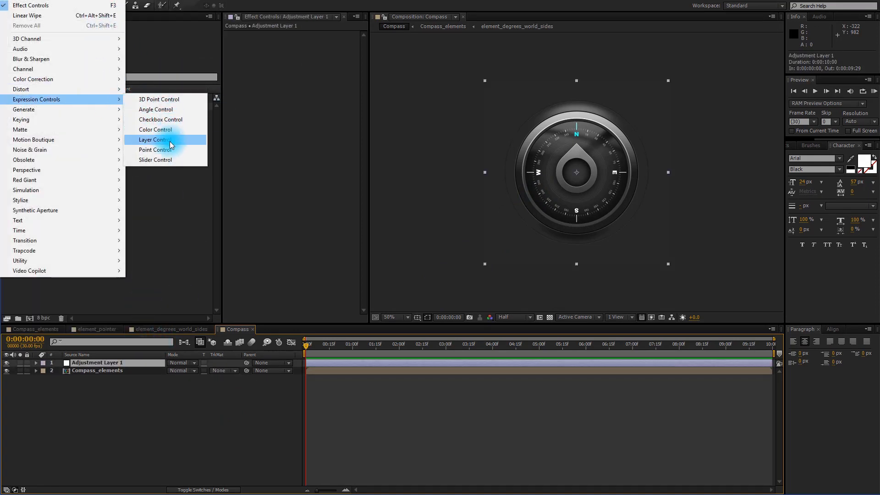
click(146, 111)
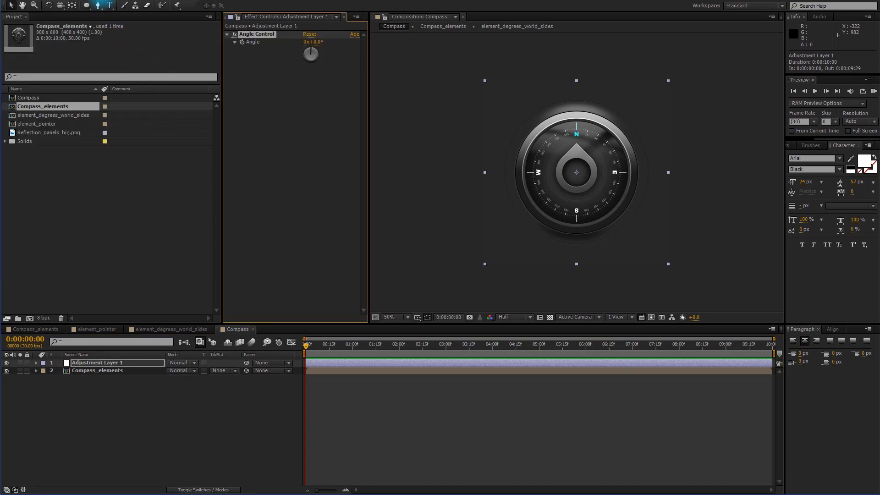
click(102, 1)
mouse_move(91, 99)
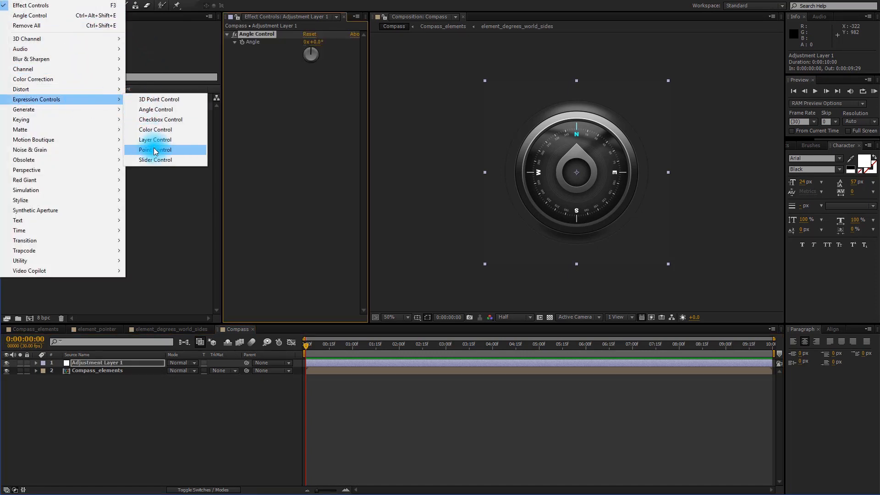
click(156, 130)
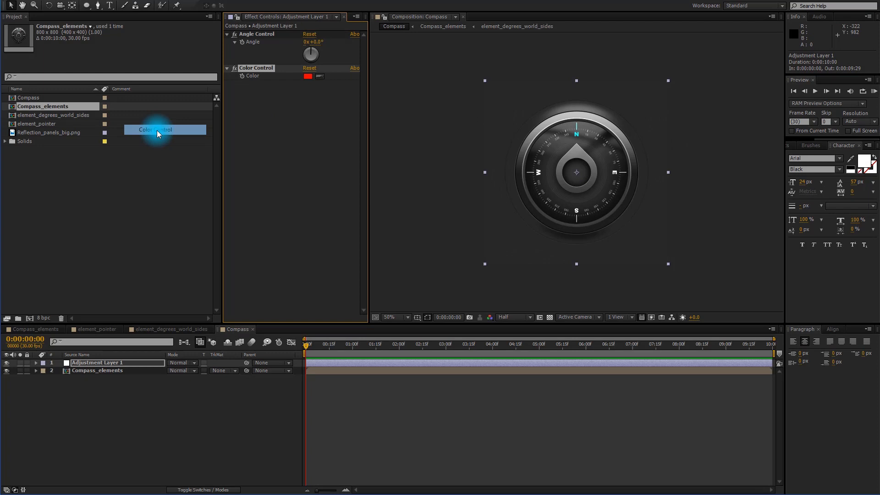
Rename the Angle Control to Compass Rotation and the Color Control to Highlight Color.
click(266, 37)
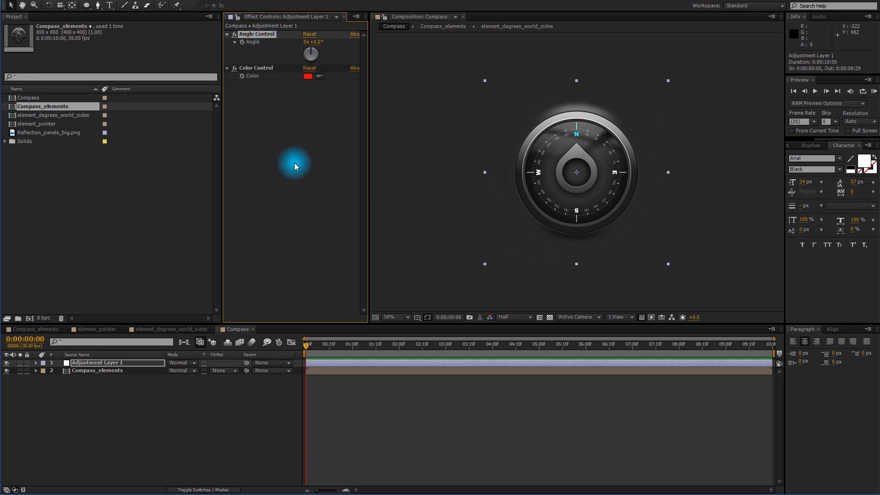
key(Return)
text(Compass Rotation)
key(Return)
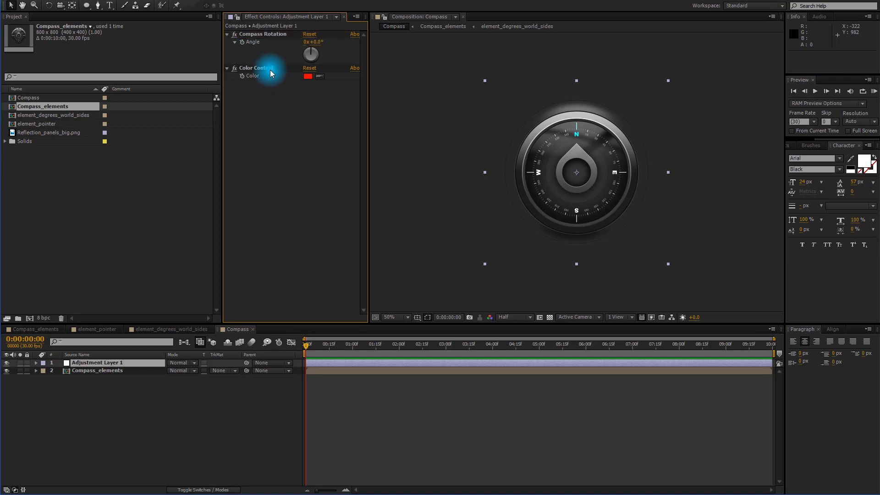
click(267, 66)
key(Return)
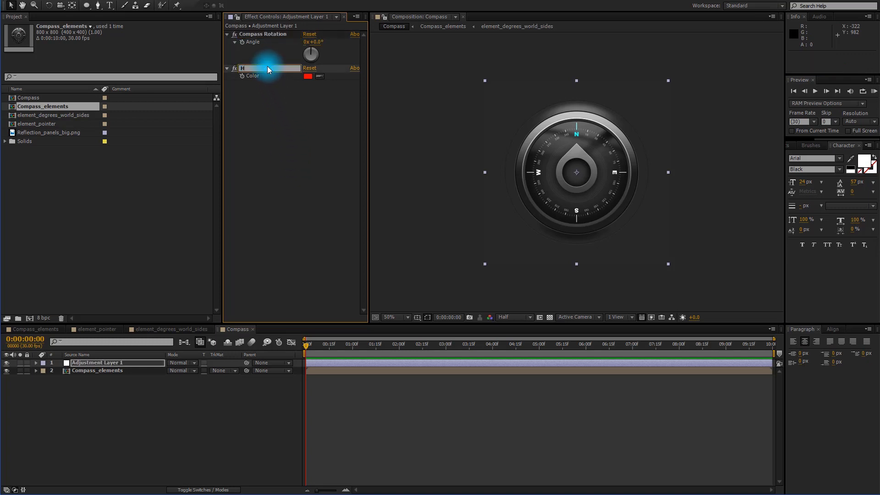
text(Highlight Color)
key(Return)
click(320, 123)
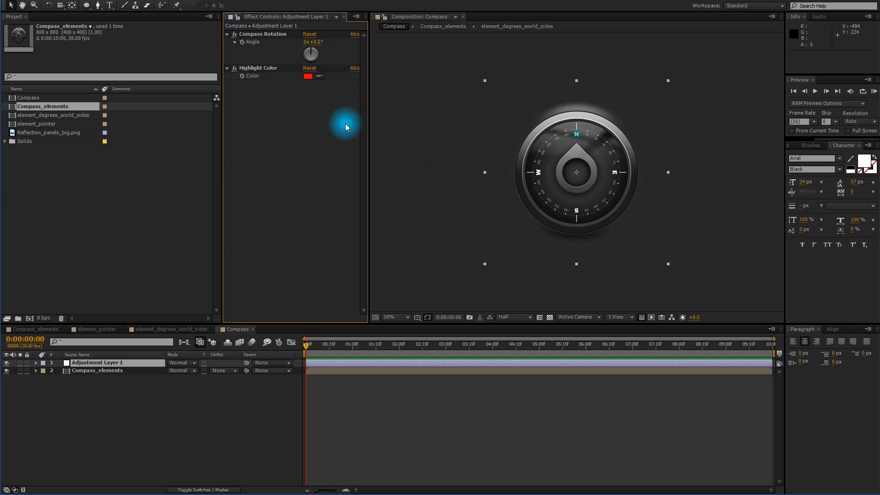
Lock the effect controls on the adjustment layer and make Compass the first timeline in the order.
click(238, 17)
drag(238, 330, 23, 330)
Give both layers in Compass the Blue label colour, then change the adjustment layer's label to Pink.
drag(83, 386, 43, 364)
click(43, 364)
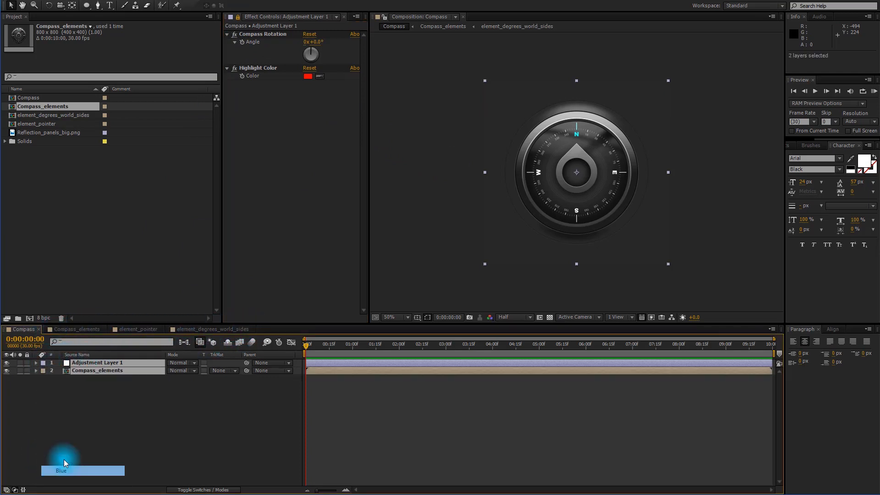
click(43, 363)
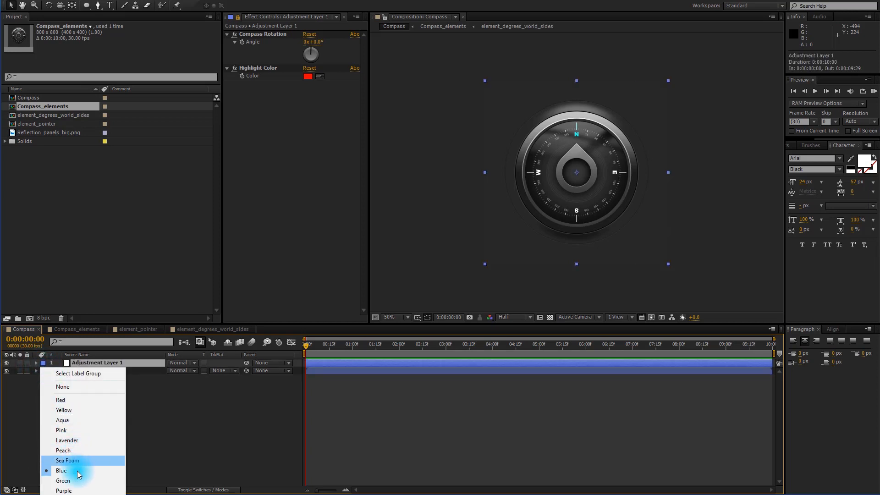
click(81, 430)
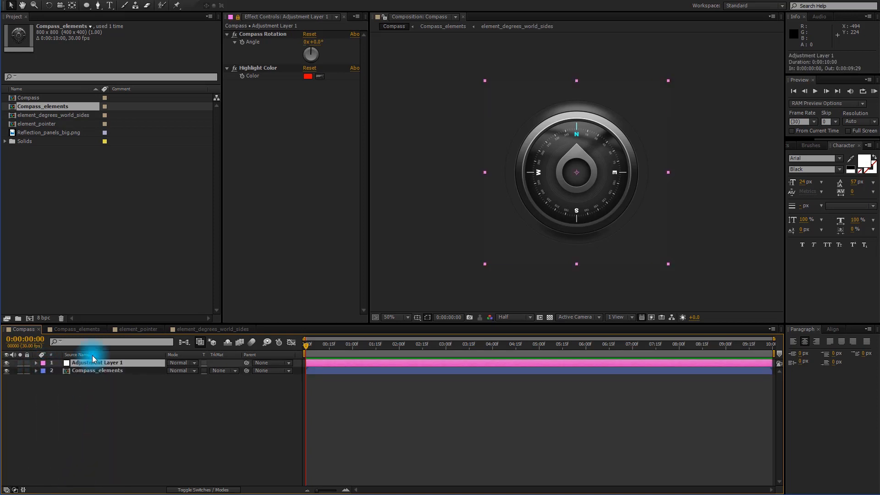
Rename the adjustment layer in the Compass composition to Compass Controls.
click(83, 4)
click(81, 16)
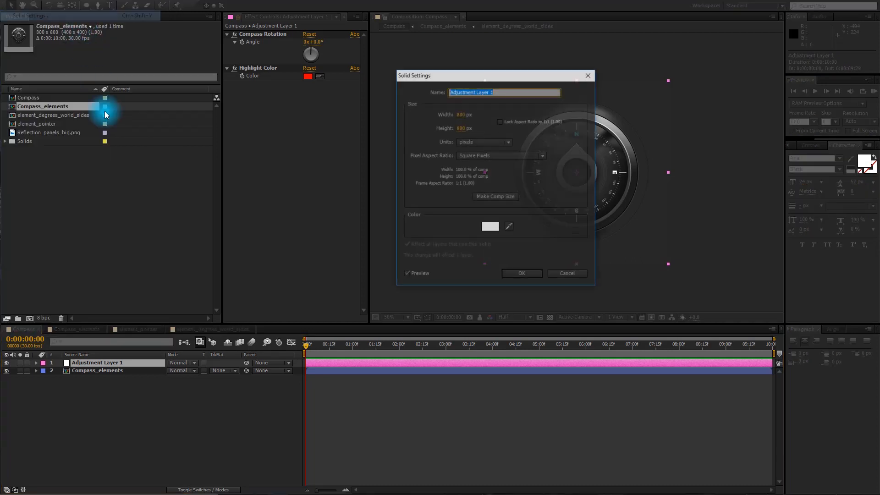
text(Compass C)
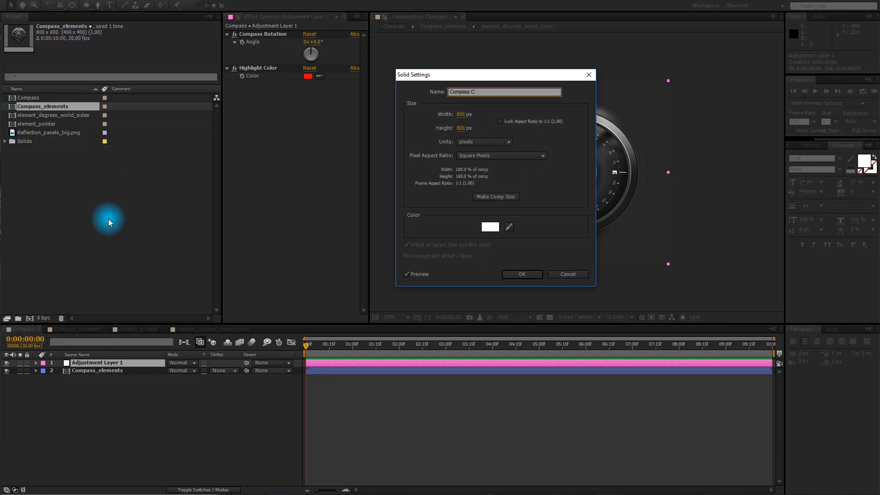
text(ontrols)
key(Return)
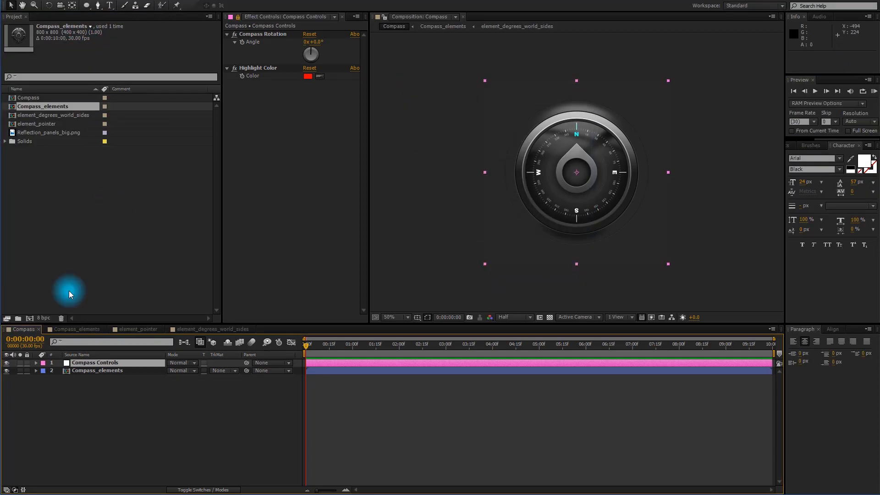
click(86, 408)
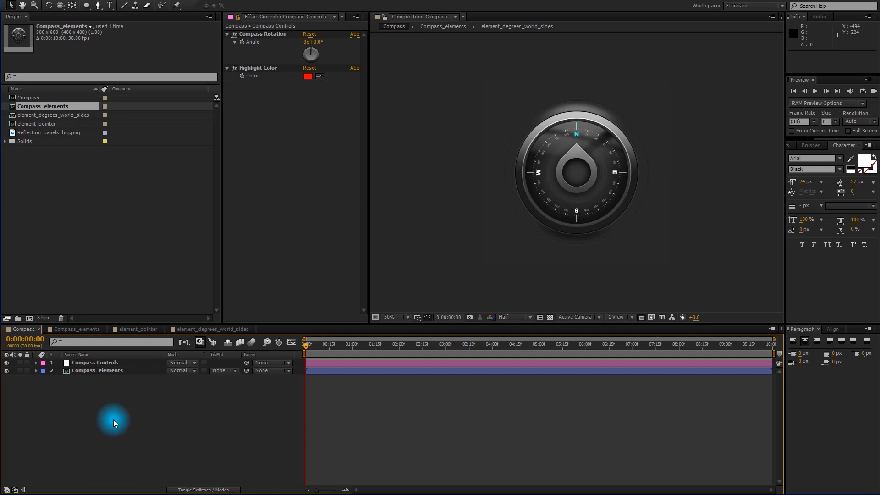
click(114, 367)
click(120, 398)
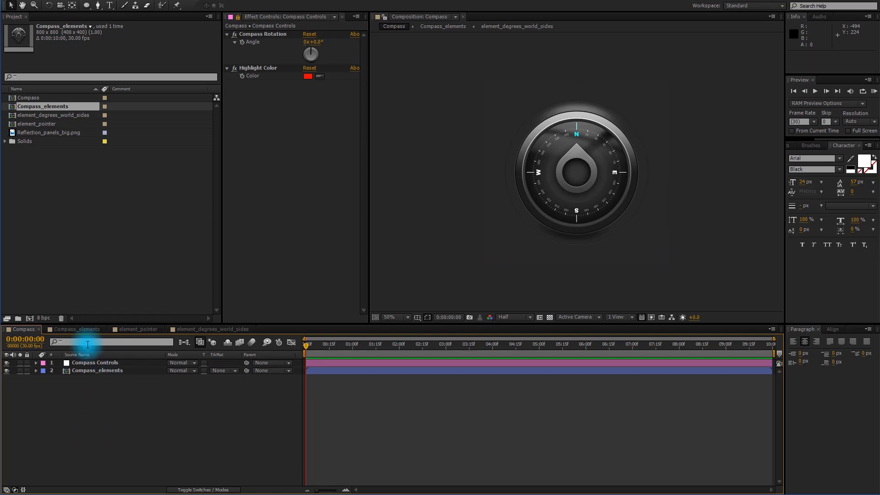
In Compass_elements, link the Compass_rotation layer's Rotation by expression to the Angle of the Compass Rotation control.
click(86, 330)
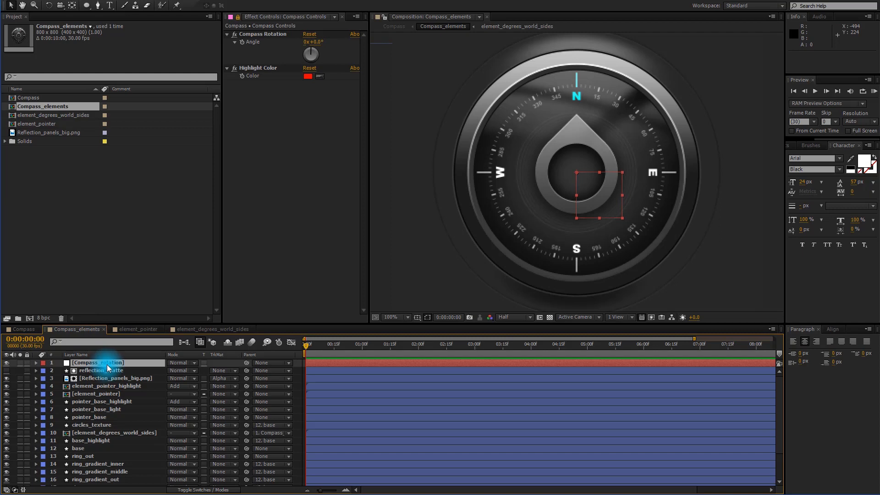
key(r)
alt+click(60, 370)
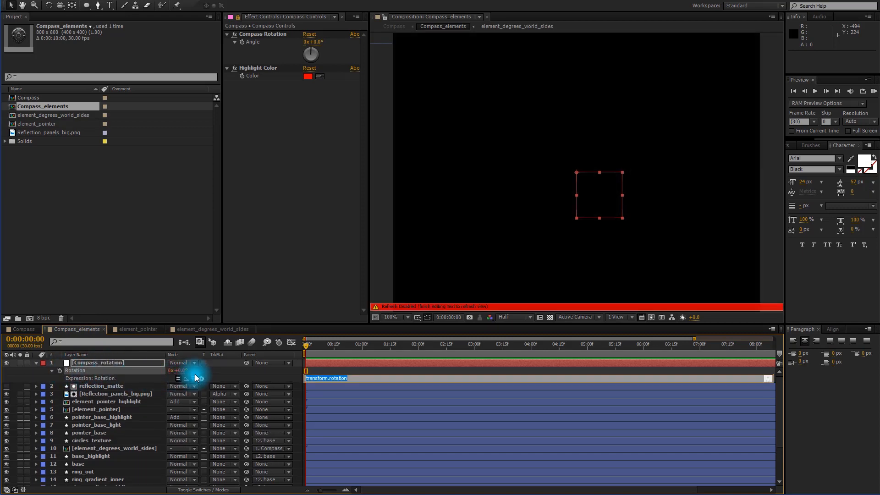
drag(192, 378, 249, 43)
click(251, 221)
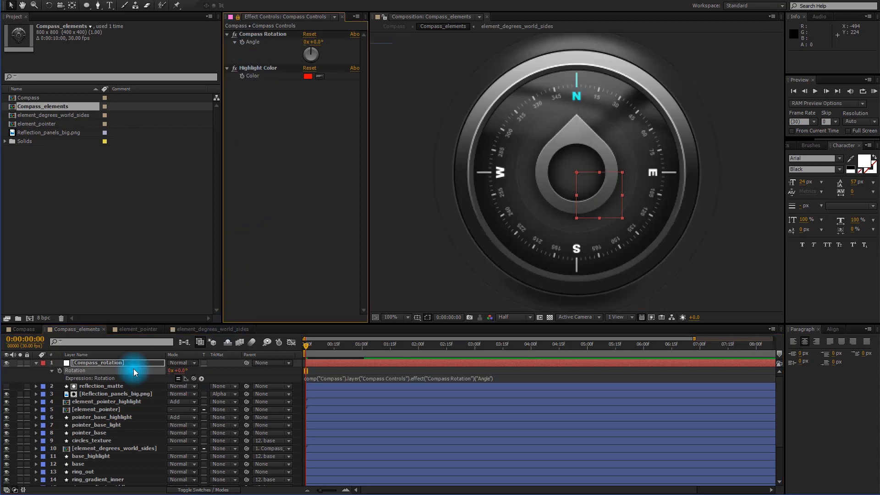
Try a different Compass Rotation angle on the Compass Controls layer in Compass and undo the change.
click(26, 332)
click(87, 363)
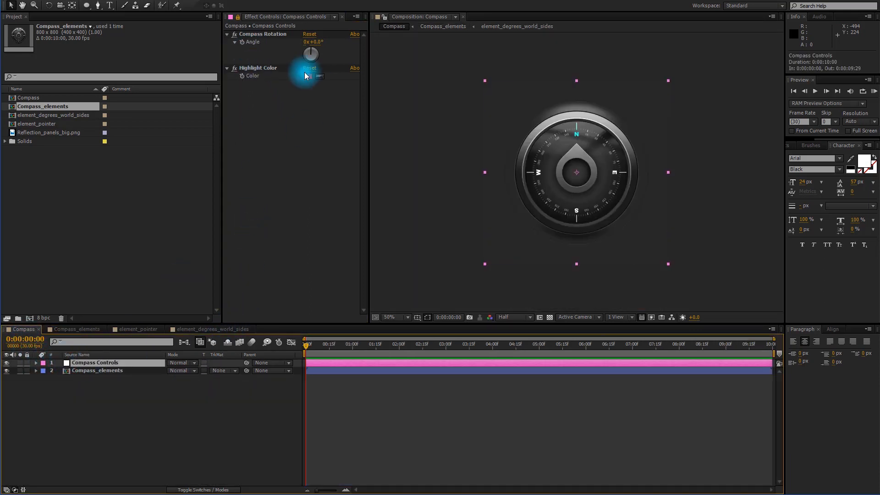
mouse_move(316, 43)
mouse_down()
mouse_move(329, 41)
mouse_move(304, 45)
mouse_move(313, 48)
mouse_up()
key(ctrl+z)
Change Compass_rotation's Rotation expression to 360 - comp("Compass").layer("Compass Controls").effect("Compass Rotation")("Angle")%360; and collapse the layer.
click(96, 334)
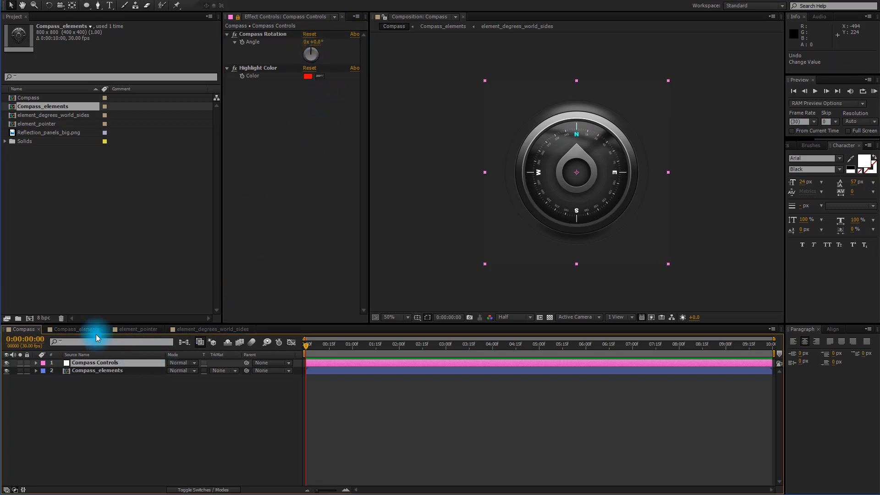
click(93, 331)
click(381, 379)
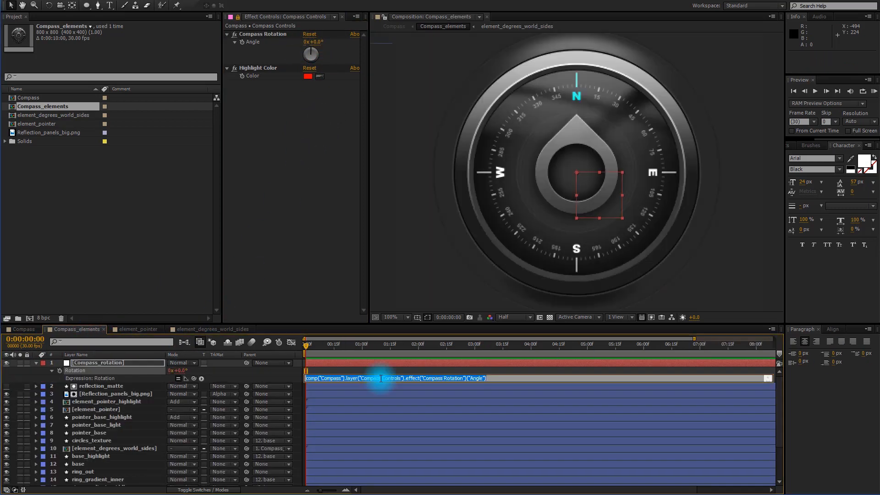
text(360 - comp("Compass").layer("Compass Controls").effect("Compass Rotation")("Angle")%360;)
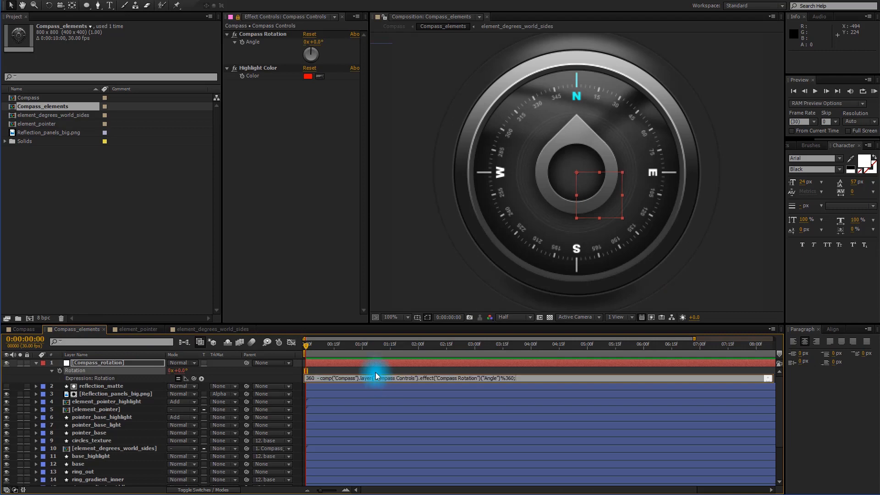
click(331, 348)
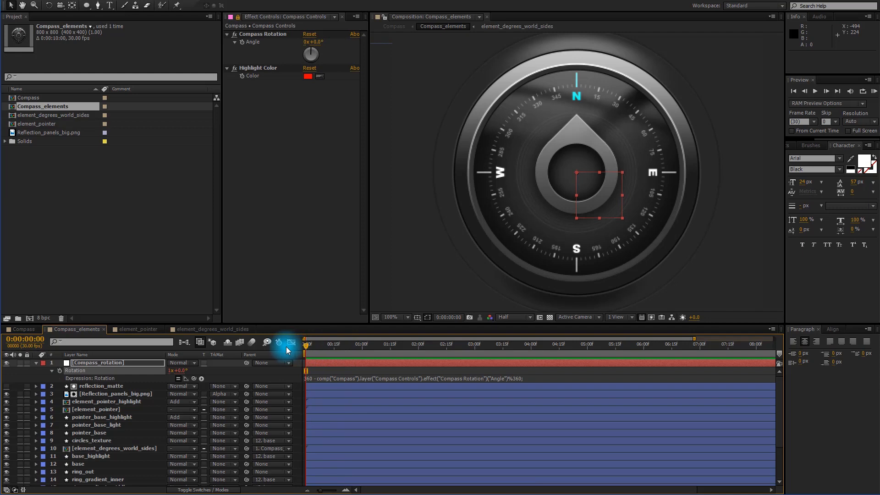
click(35, 363)
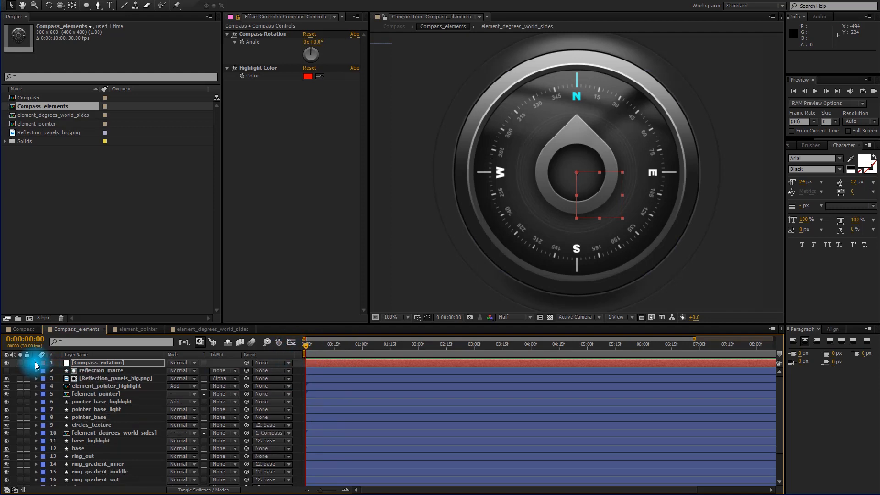
Add a text layer reading 360 inside the pointer ring of Compass_elements, using Arial Black.
click(110, 6)
click(595, 203)
text(3)
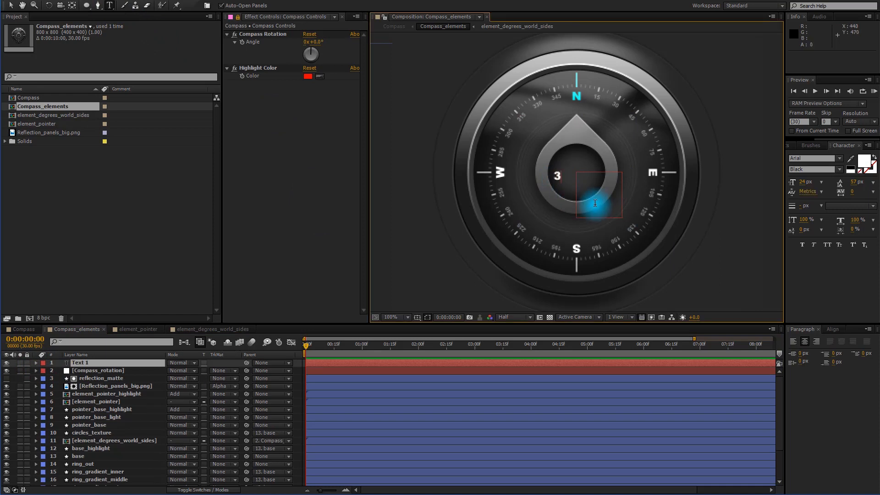
text(60)
click(837, 169)
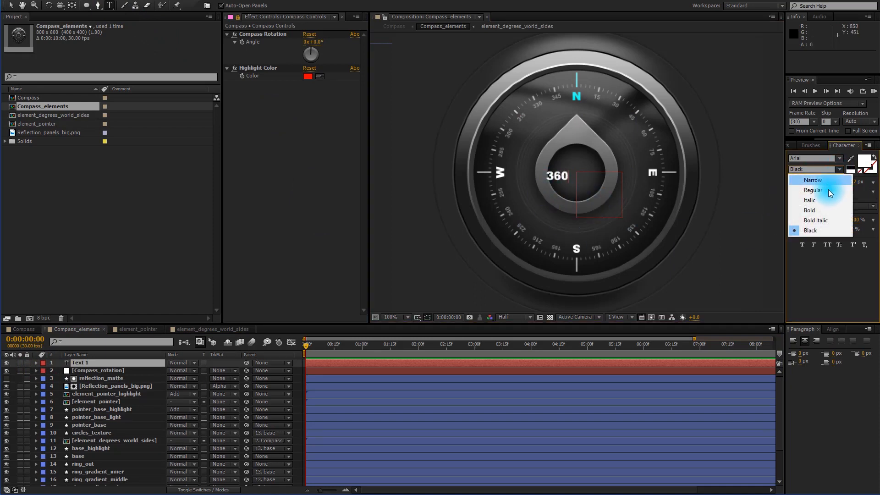
click(821, 232)
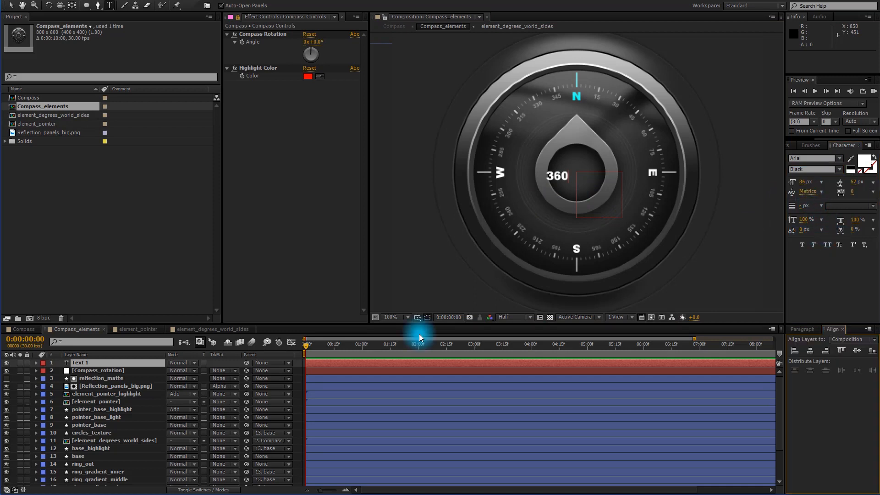
click(121, 363)
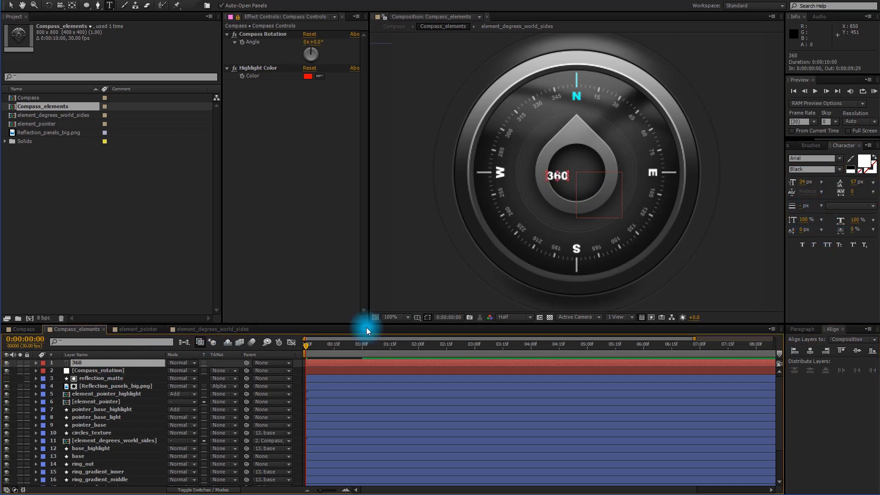
Set the 360 text to 36 px and centre it horizontally and vertically in the composition.
click(821, 182)
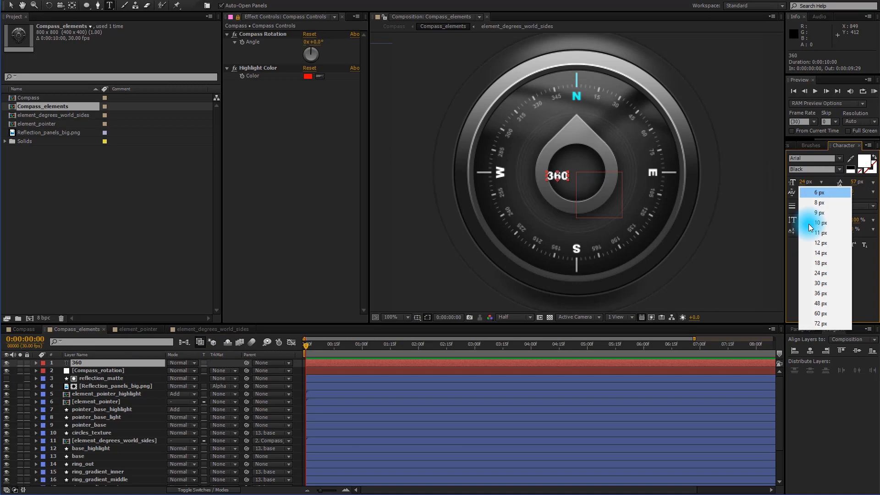
click(820, 292)
click(810, 352)
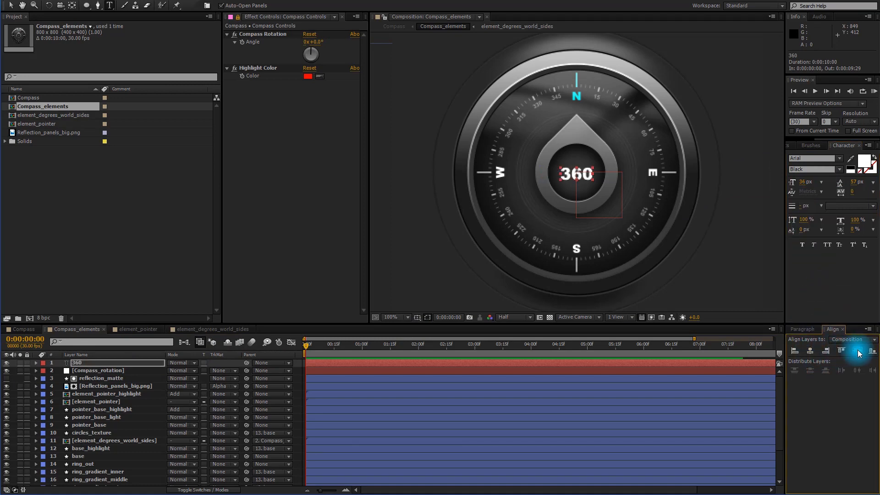
click(858, 353)
Apply a Fill effect and a Glow effect to the 360 text layer.
click(105, 1)
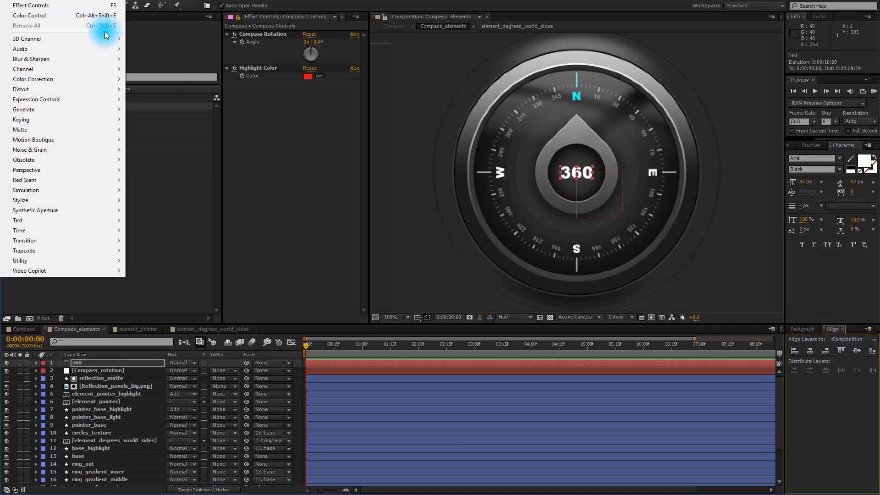
mouse_move(71, 204)
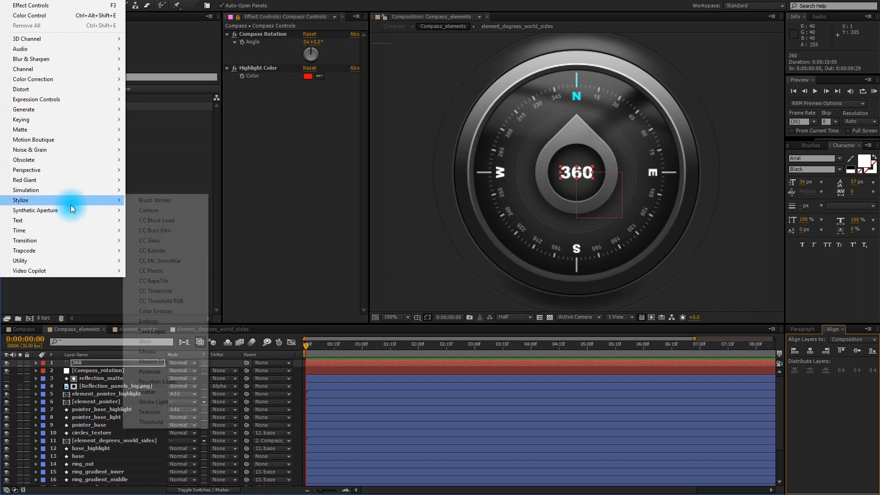
mouse_move(35, 111)
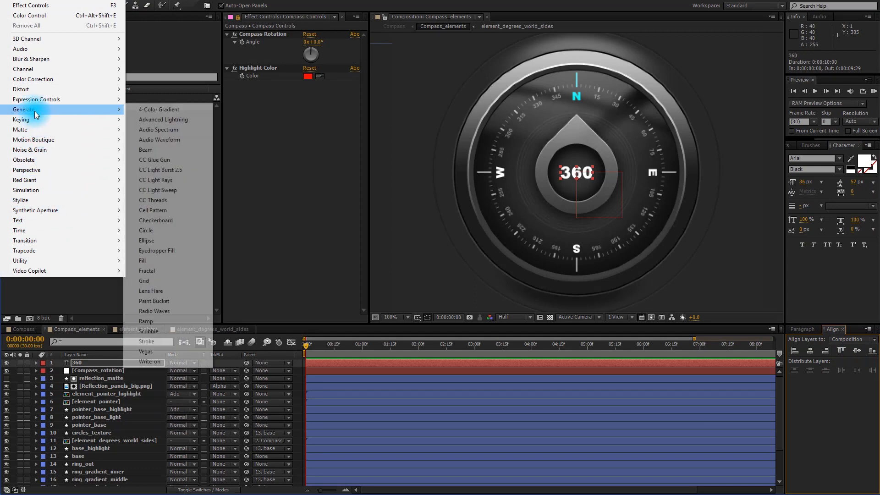
click(146, 261)
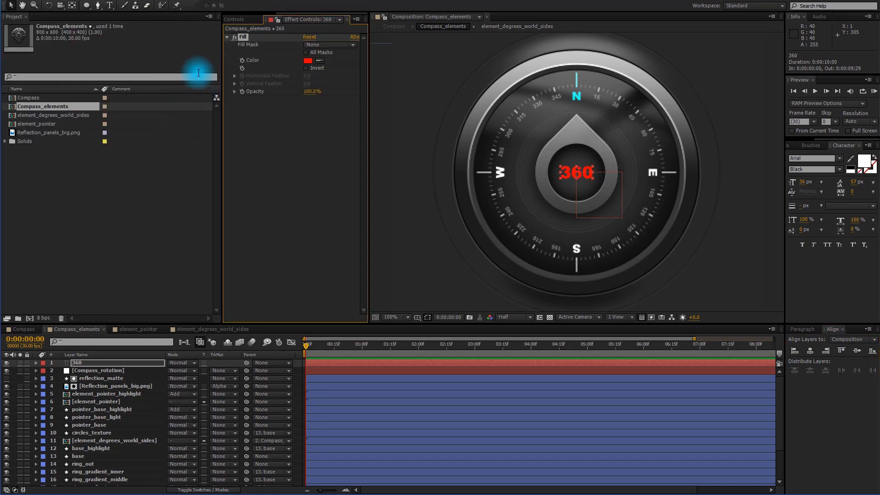
click(98, 4)
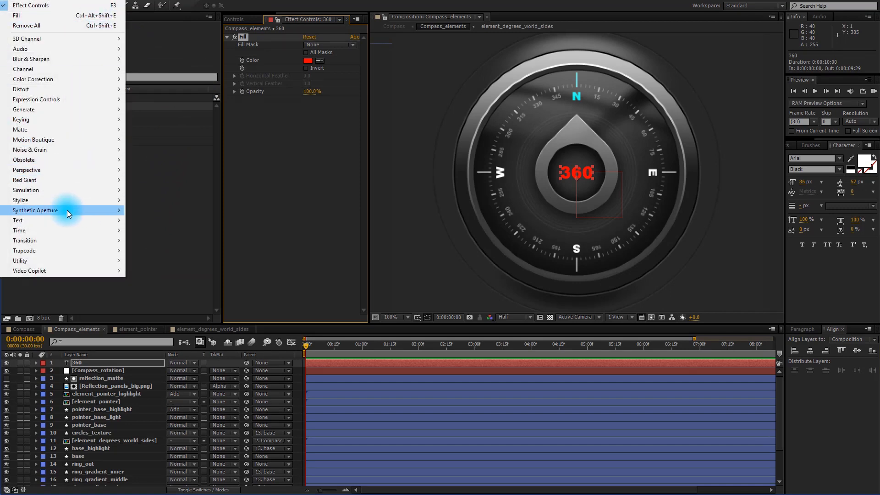
mouse_move(67, 203)
click(146, 343)
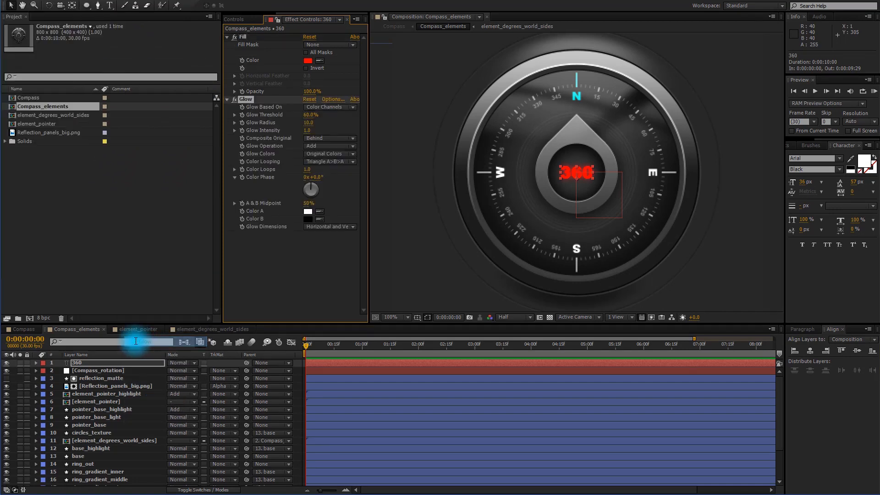
Set the project's colour depth to 16 bits per channel.
click(42, 318)
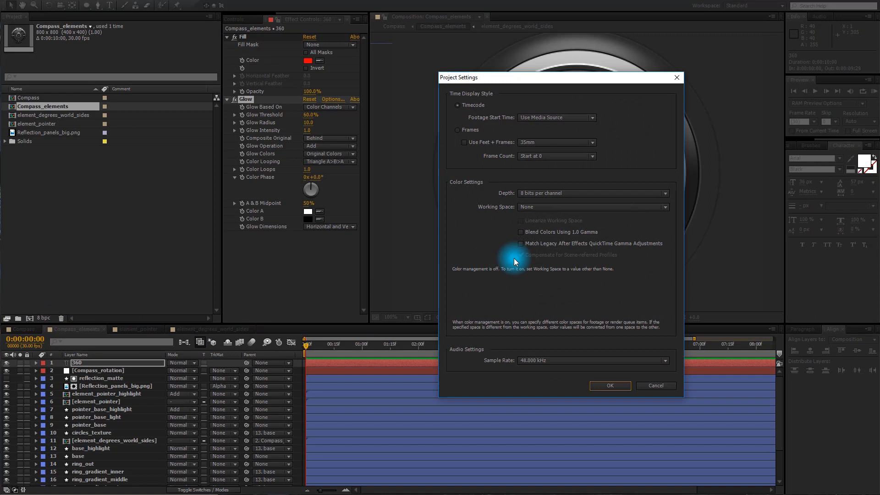
click(540, 195)
click(540, 214)
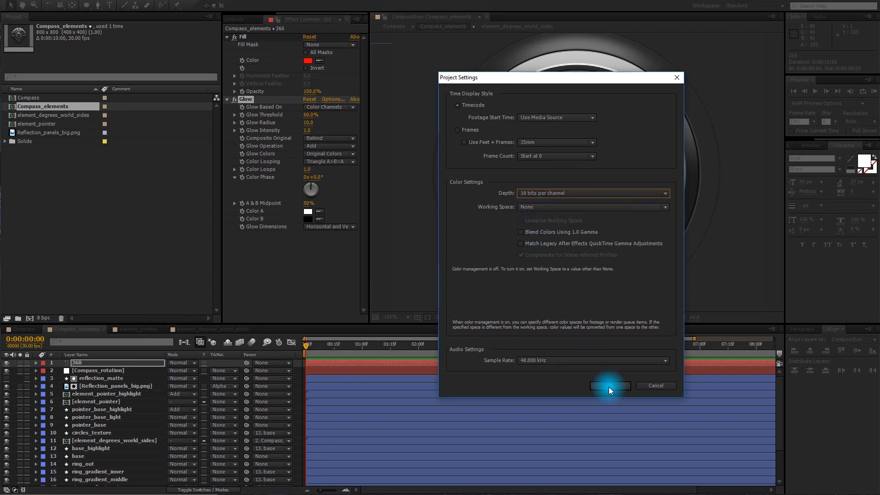
click(609, 387)
Rename the text layer's Fill effect to Text Color, set the Glow radius to 16 and collapse both effects.
click(241, 38)
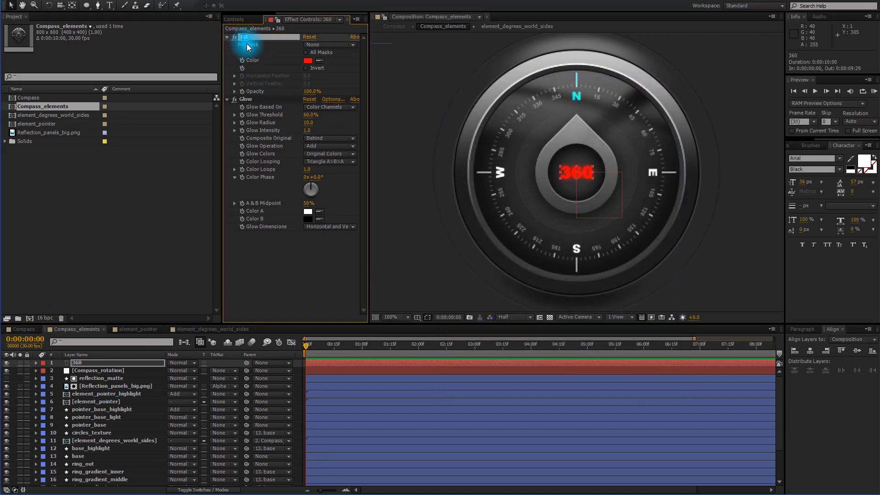
text(Text Color)
key(Return)
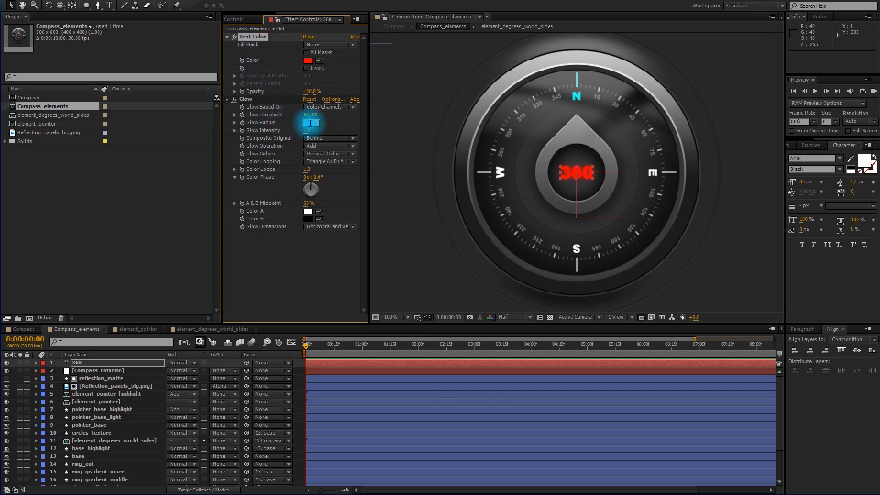
text(16)
click(309, 252)
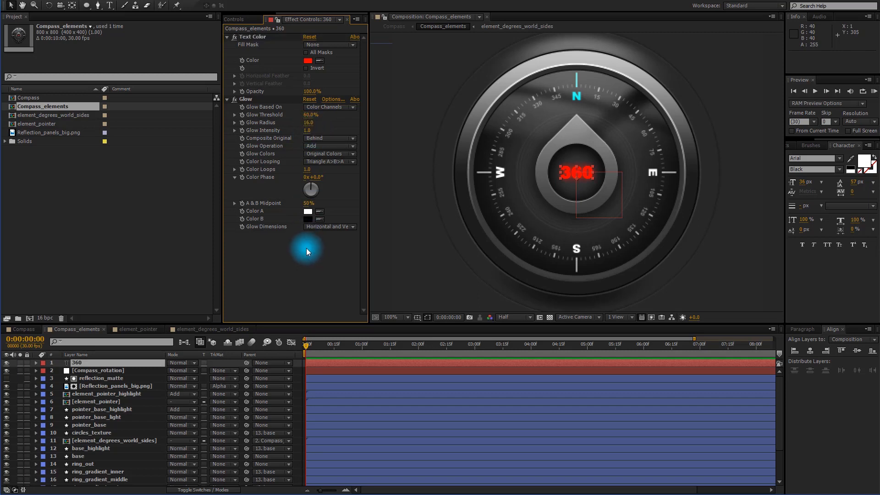
click(260, 38)
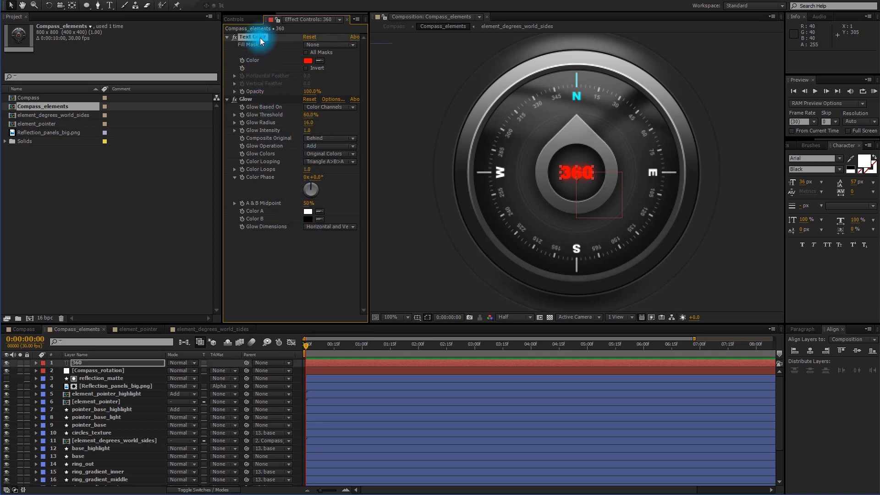
click(227, 37)
click(226, 44)
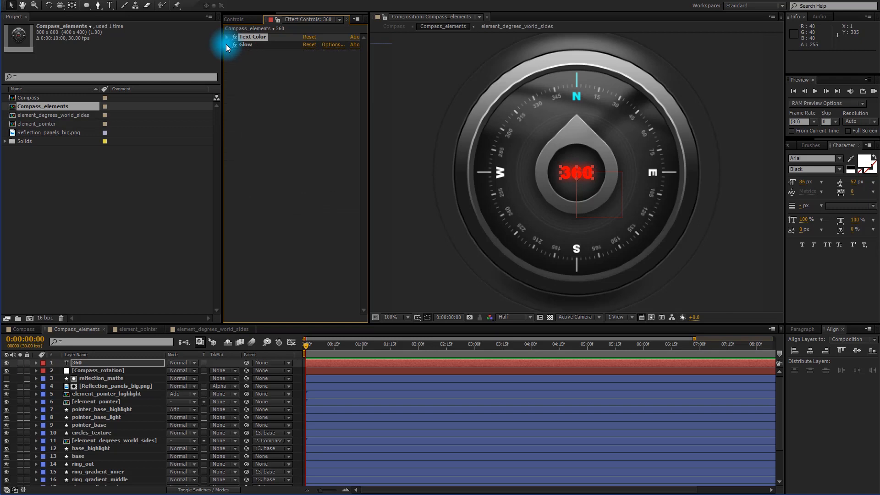
Move the 360 text layer directly below Compass_rotation and expand its properties.
click(89, 363)
drag(90, 364, 93, 373)
click(36, 370)
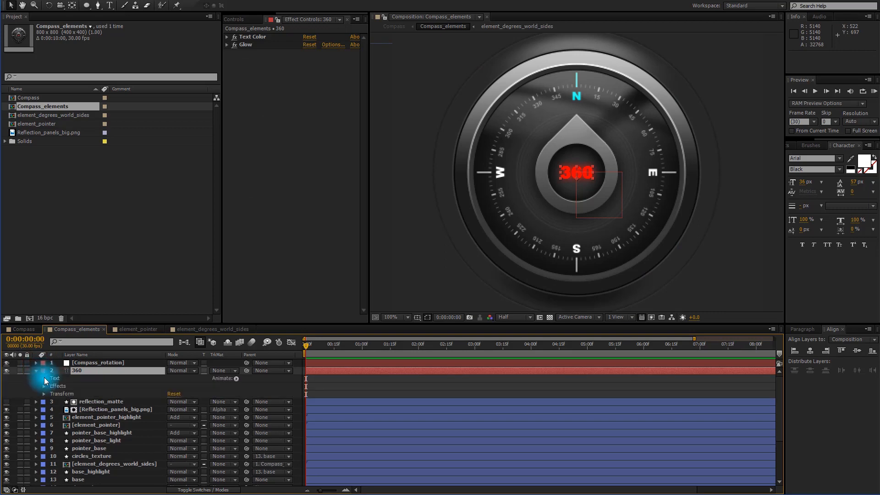
Add a Source Text expression to the 360 layer outputting Compass_rotation's rotation%360 * -1, with negatives wrapped by adding 360, rounded and followed by "°".
click(45, 379)
alt+click(58, 387)
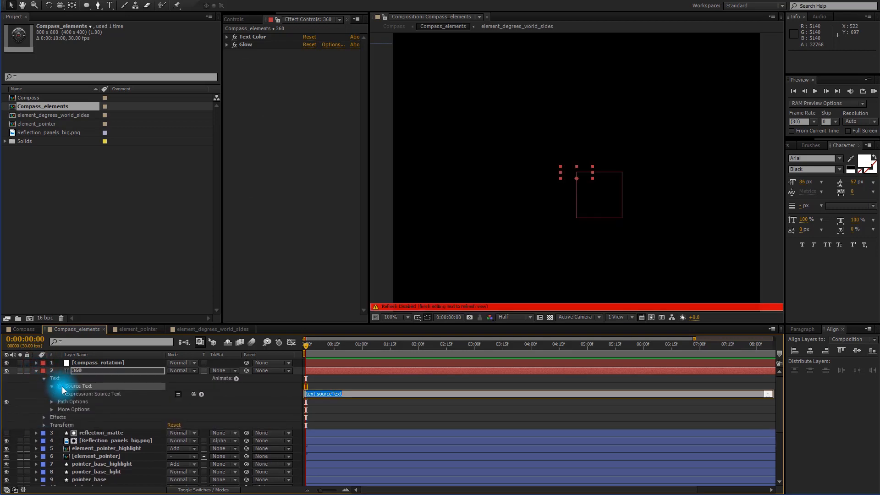
text(Math.round(num) + "°";)
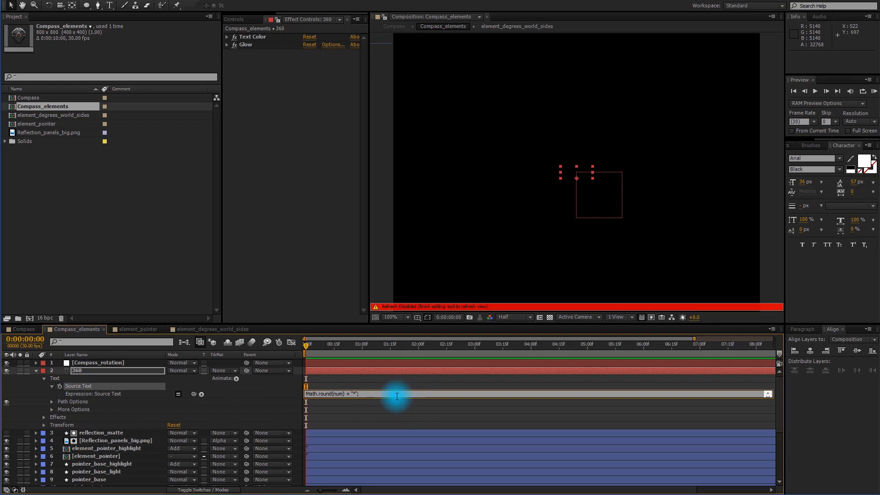
drag(397, 398, 395, 449)
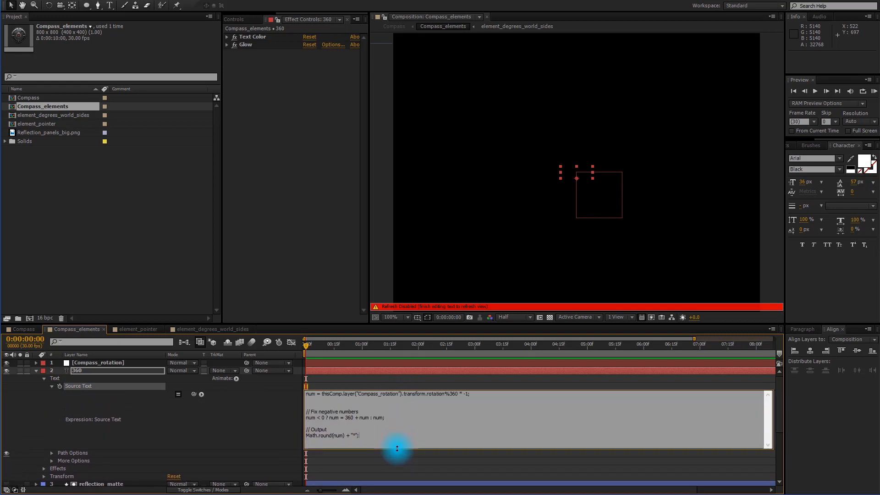
click(306, 348)
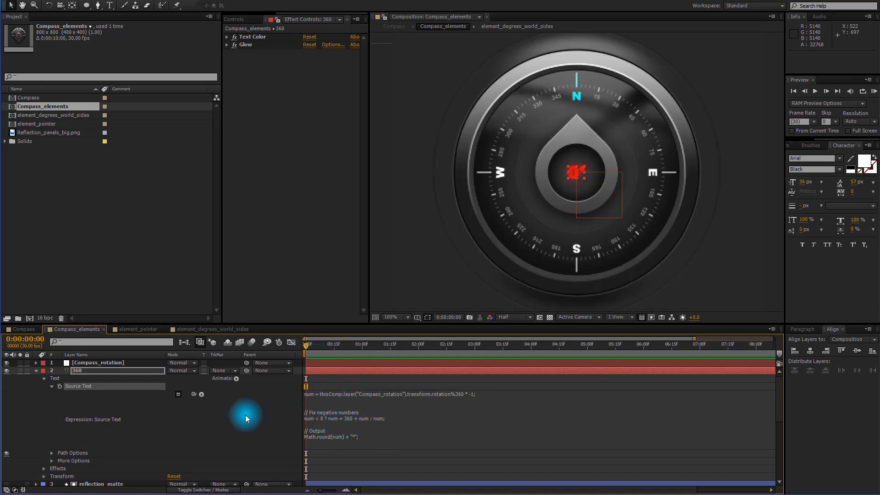
click(44, 379)
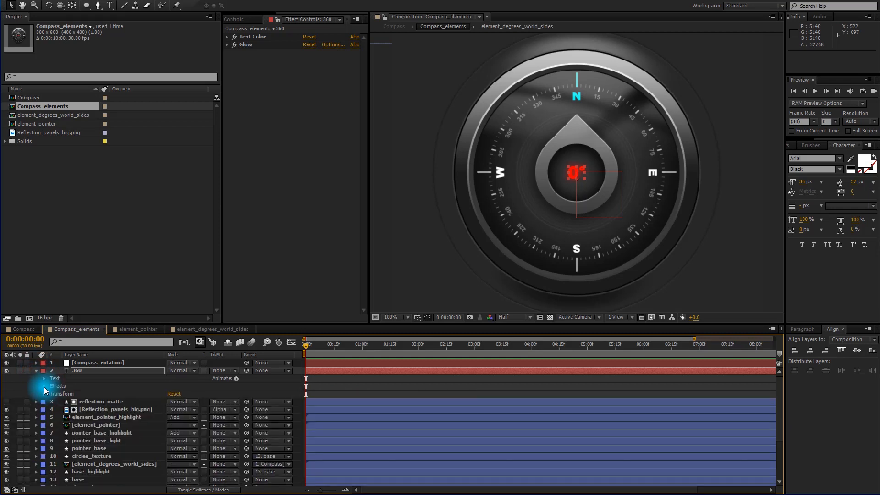
Link the 360 layer's Text Color effect colour to the Highlight Color control of Compass Controls by expression.
click(44, 386)
click(52, 394)
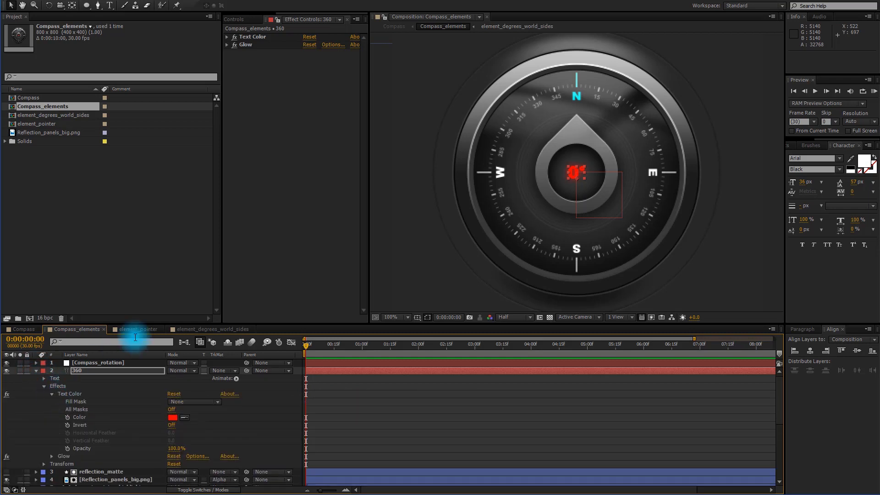
click(348, 20)
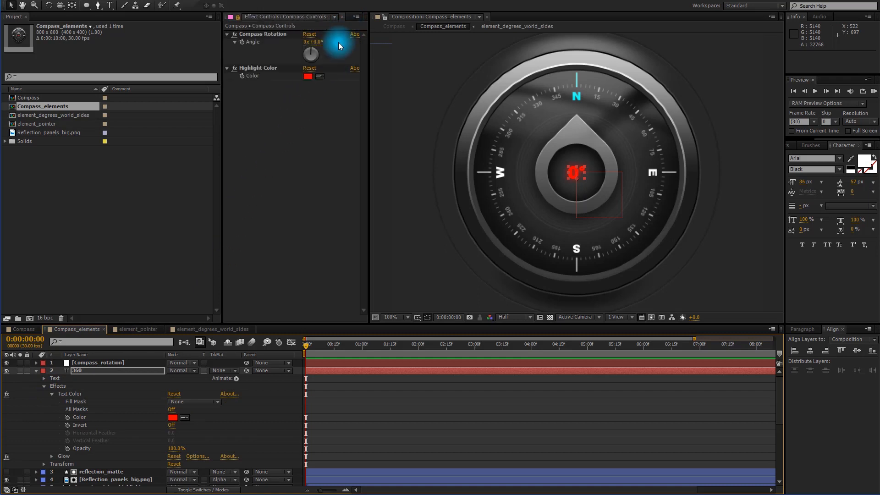
alt+click(68, 418)
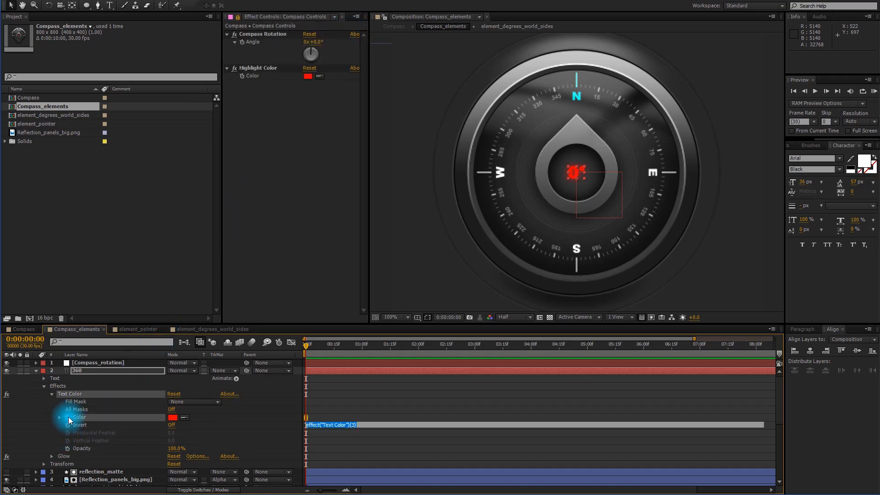
drag(200, 426, 253, 76)
click(249, 155)
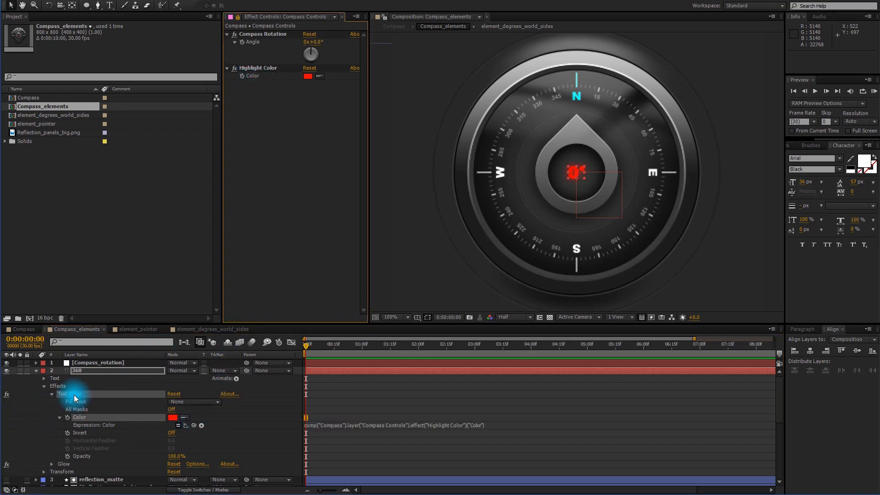
Copy the 360 layer's linked Text Color effect onto the N layer in element_degrees_world_sides.
click(79, 372)
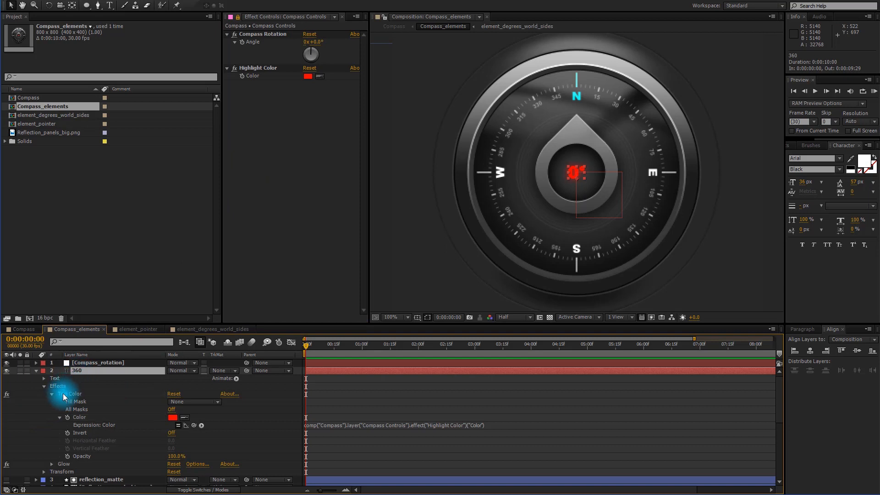
click(62, 394)
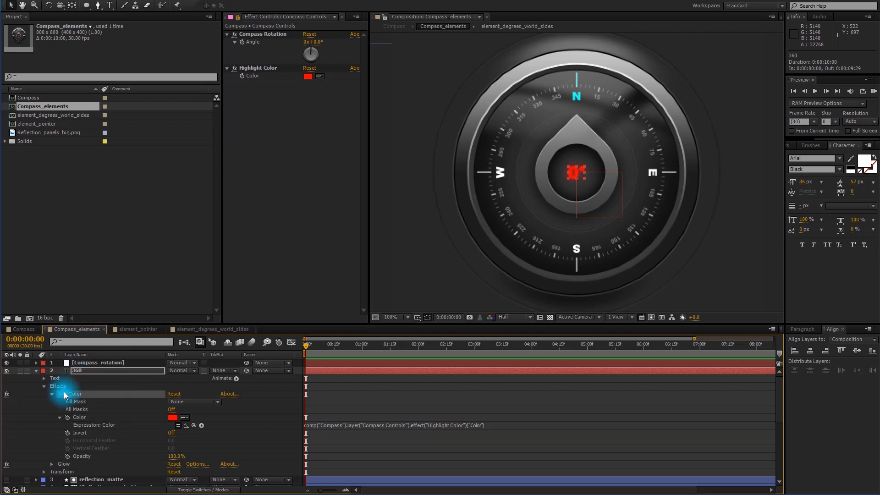
click(37, 371)
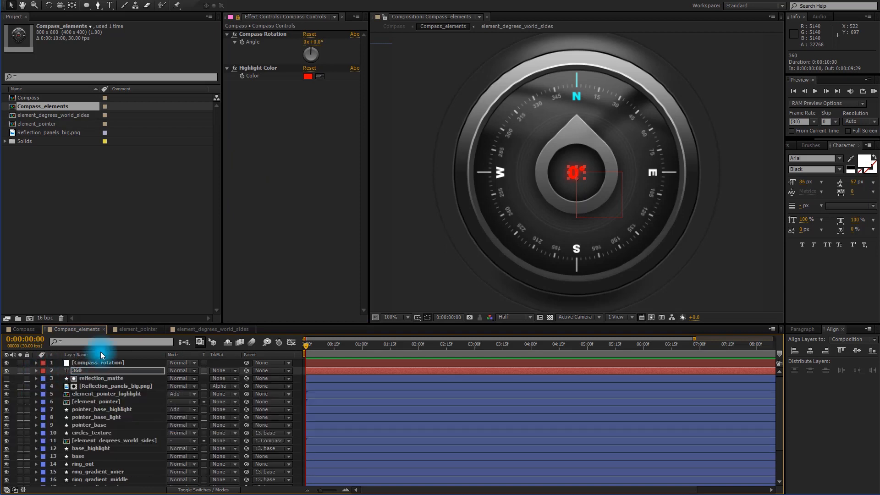
click(182, 331)
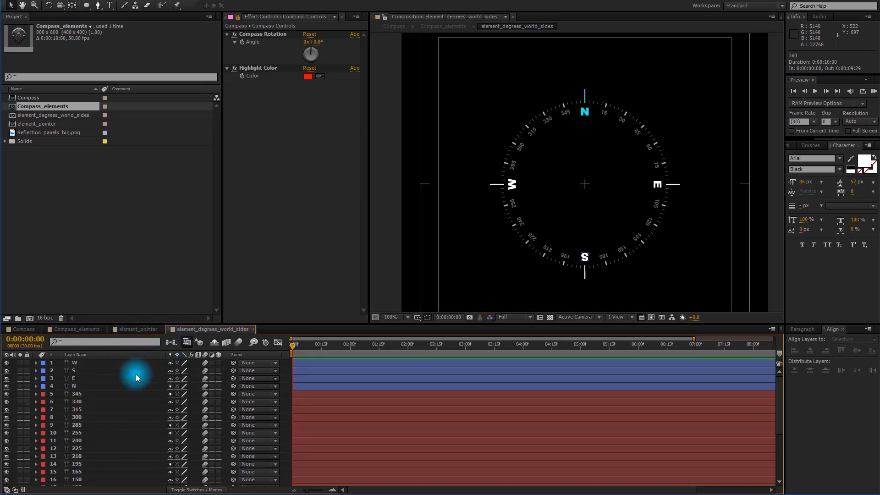
click(86, 384)
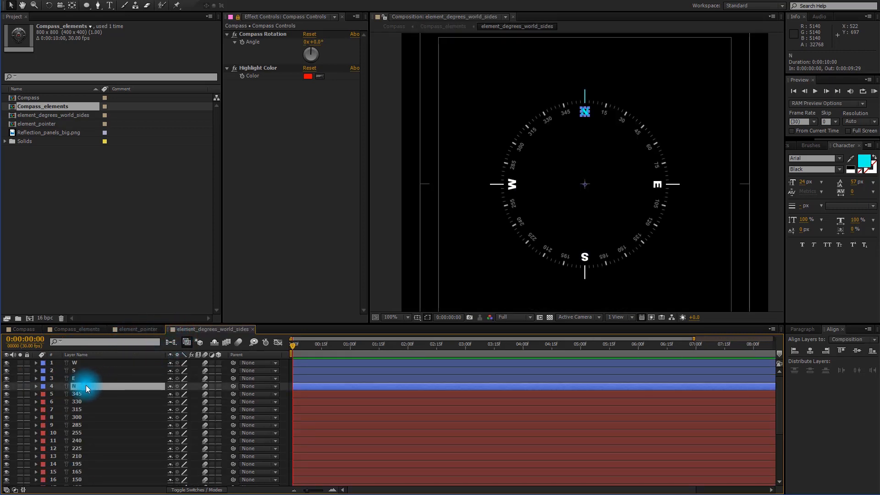
key(Return)
key(Return)
Paste the copied Text Color effect onto the degree_sides_north layer.
scroll(92, 392, down, 4)
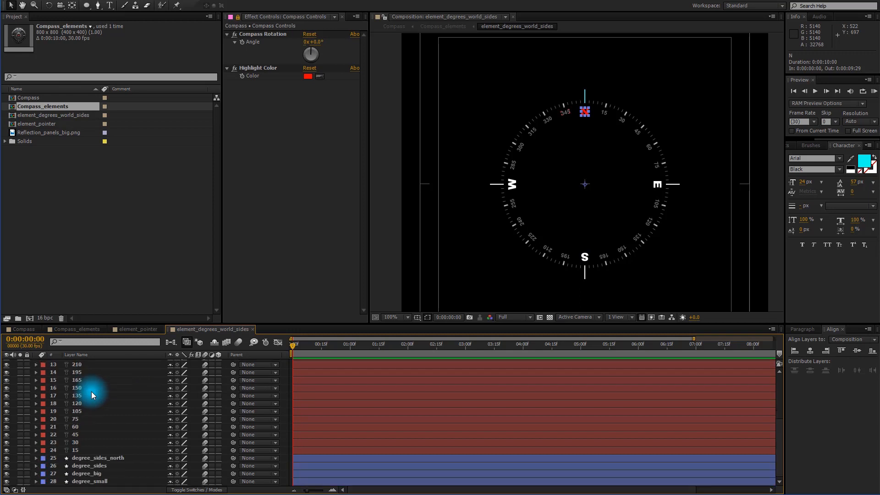
click(104, 459)
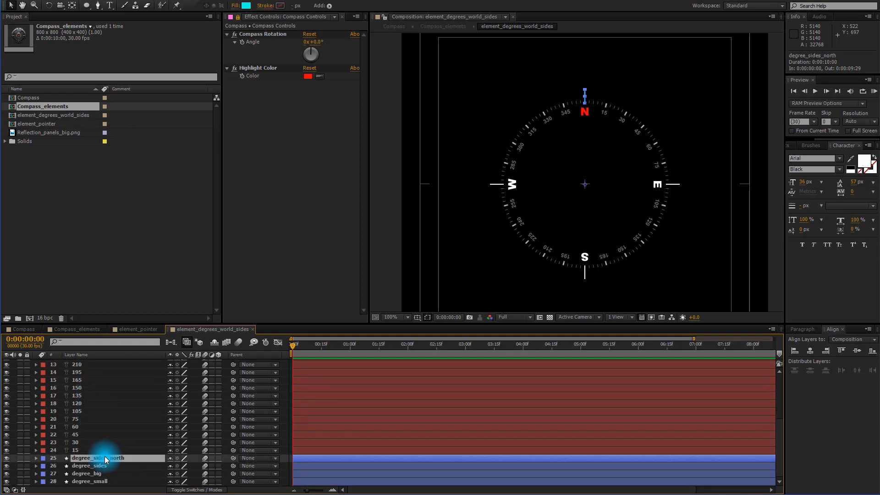
key(Return)
key(Return)
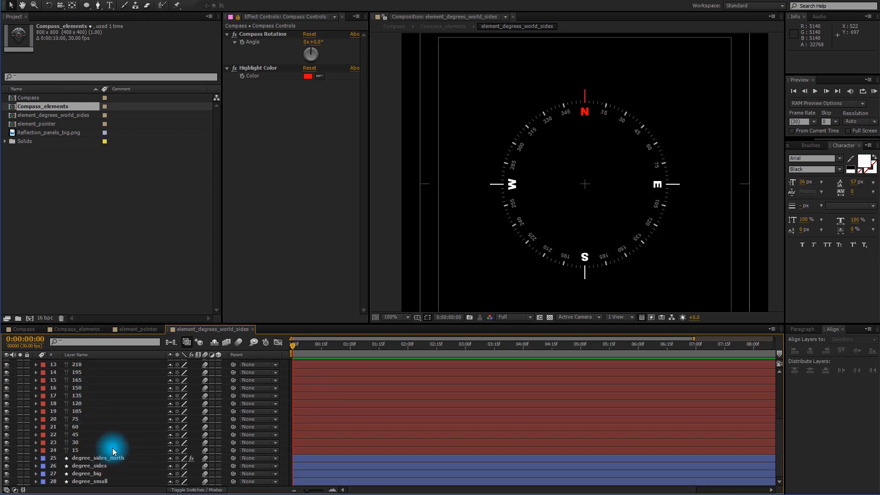
Try a Compass Rotation angle of -6° on Compass Controls in the Compass composition.
click(132, 330)
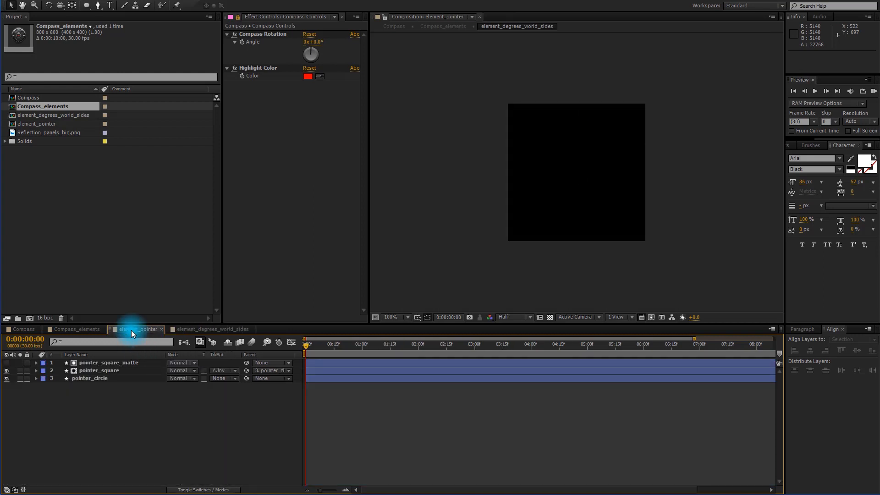
click(94, 331)
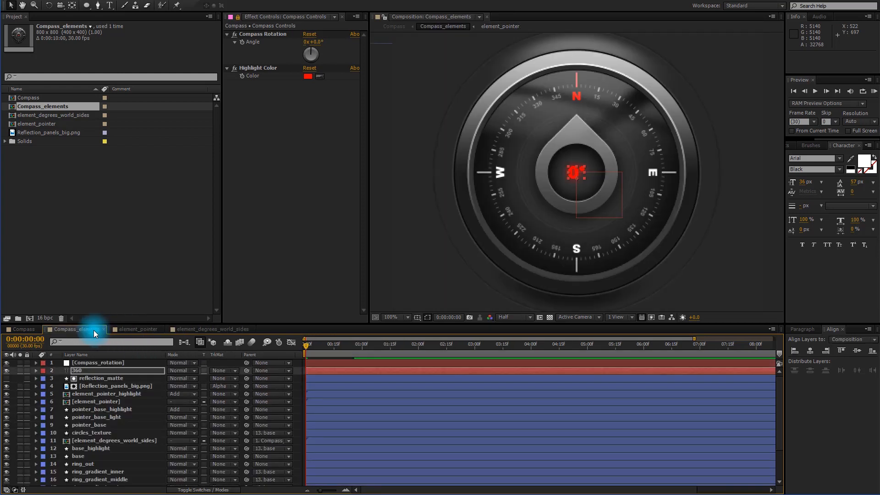
click(107, 379)
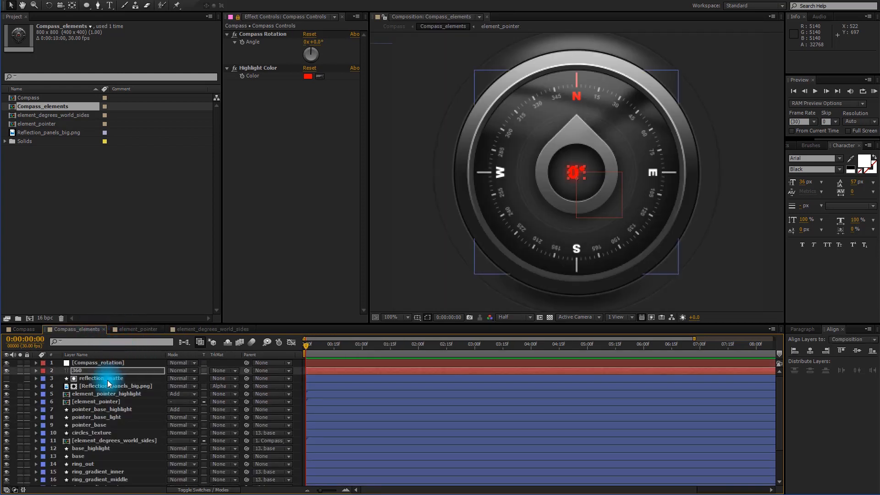
click(32, 328)
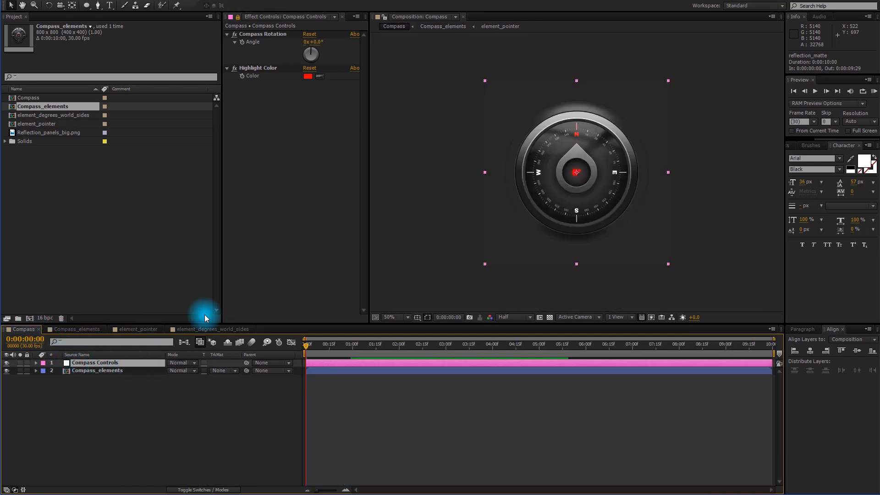
mouse_move(317, 47)
mouse_down()
mouse_move(334, 45)
mouse_move(298, 44)
mouse_move(330, 49)
mouse_up()
key(period)
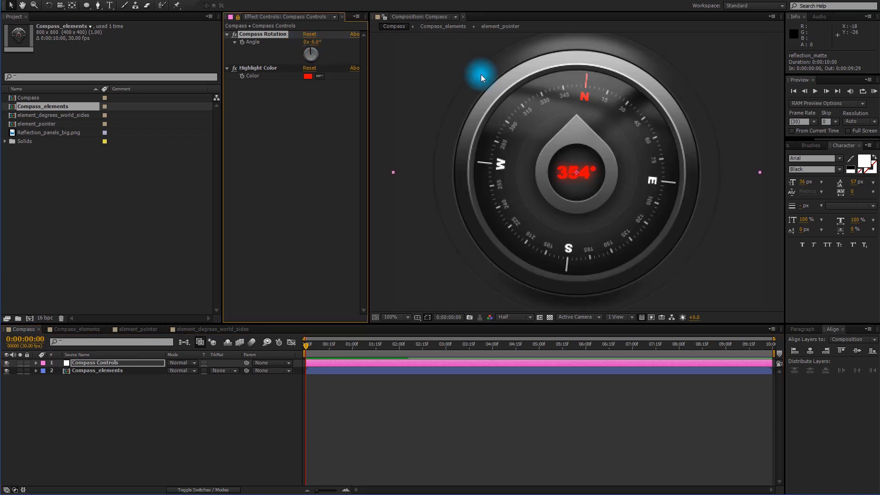
Set the Highlight Color of Compass Controls to orange FF9600.
click(307, 76)
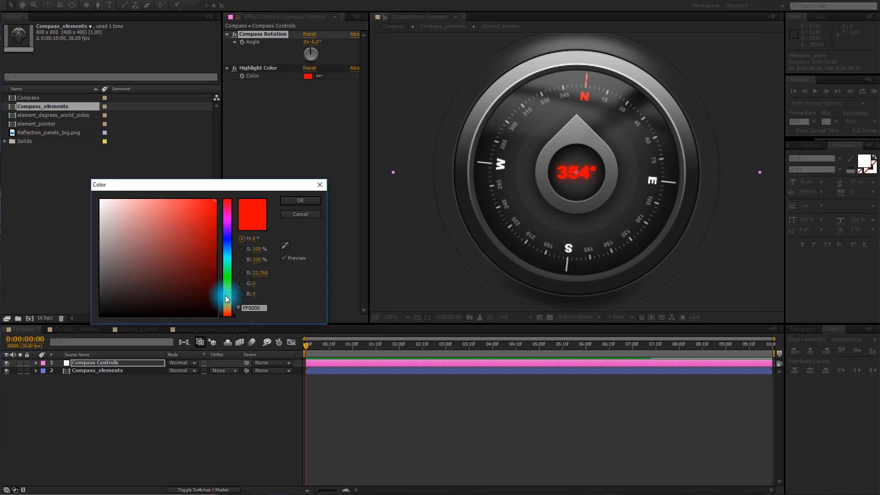
drag(225, 295, 230, 305)
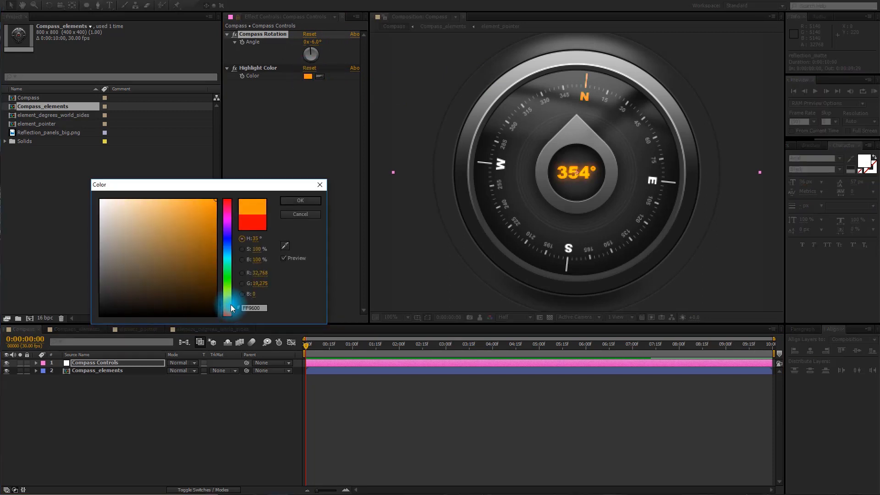
click(293, 201)
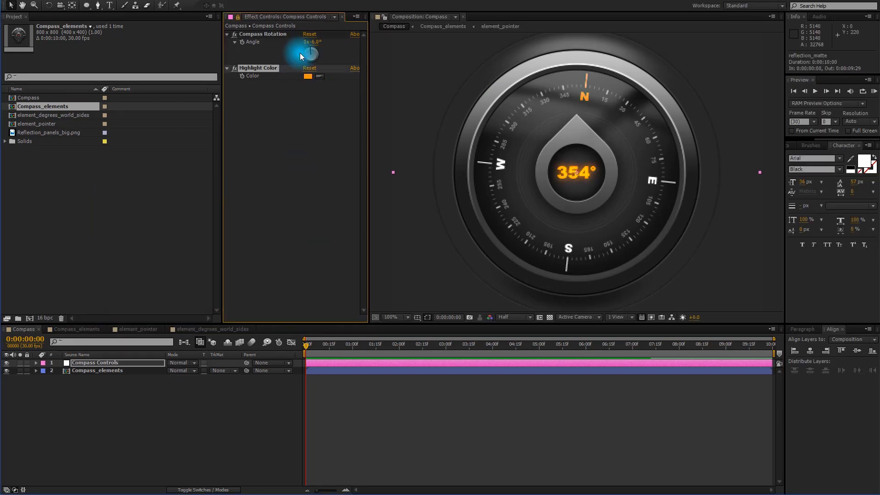
Set the Compass Rotation angle to 0° and deselect the Compass Controls layer.
mouse_move(315, 43)
mouse_down()
mouse_move(332, 43)
mouse_move(321, 46)
mouse_up()
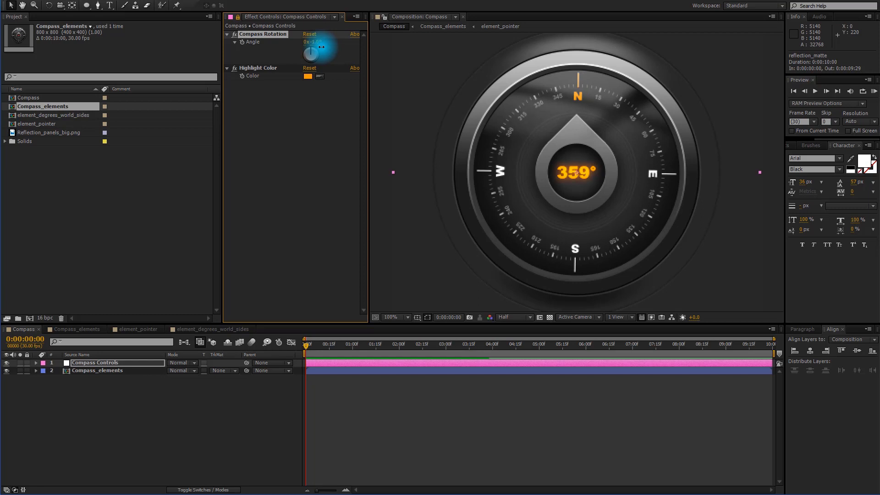
click(316, 43)
text(0)
click(309, 110)
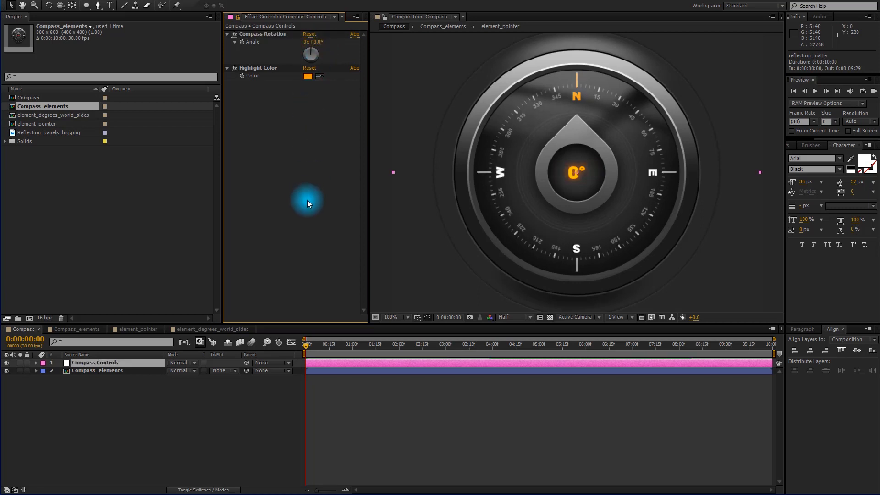
click(196, 448)
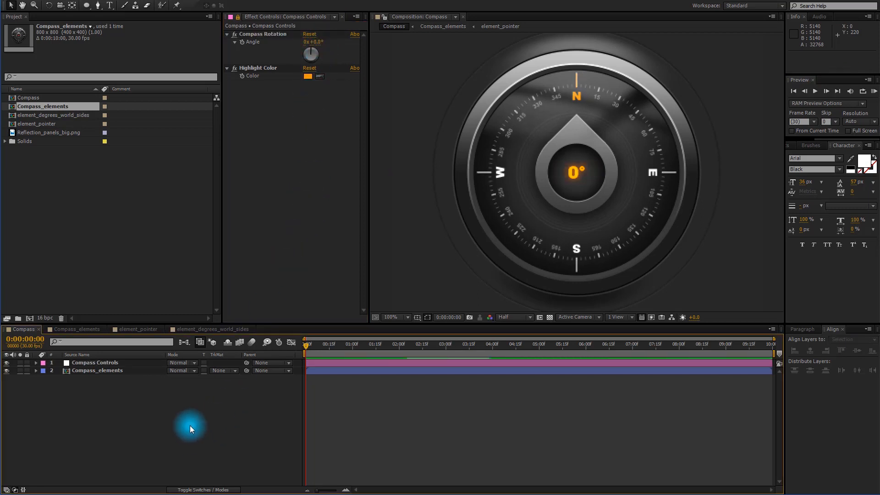
Duplicate the 360 text layer in Compass_elements and move the copy directly below the original.
click(89, 330)
click(106, 379)
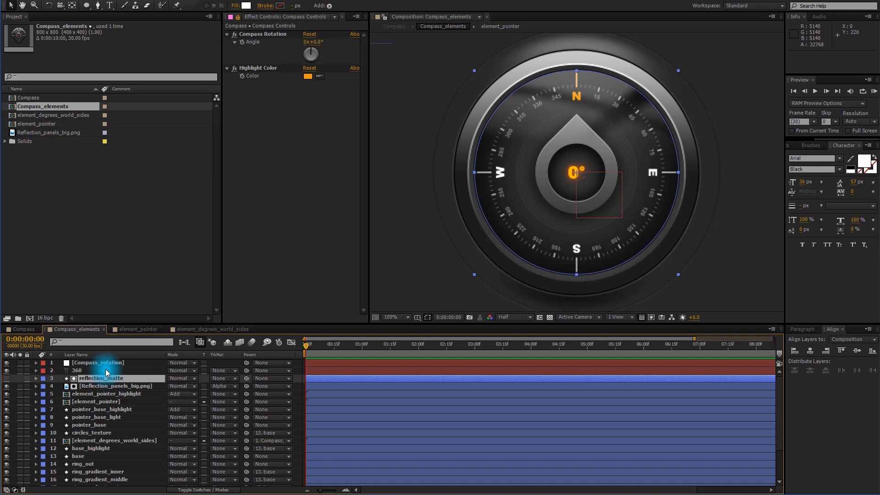
click(104, 370)
scroll(576, 175, up, 1)
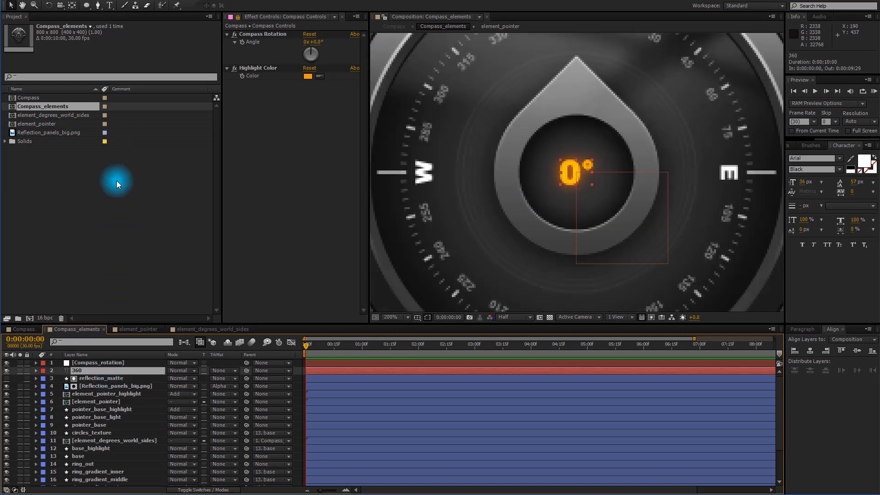
key(ctrl+d)
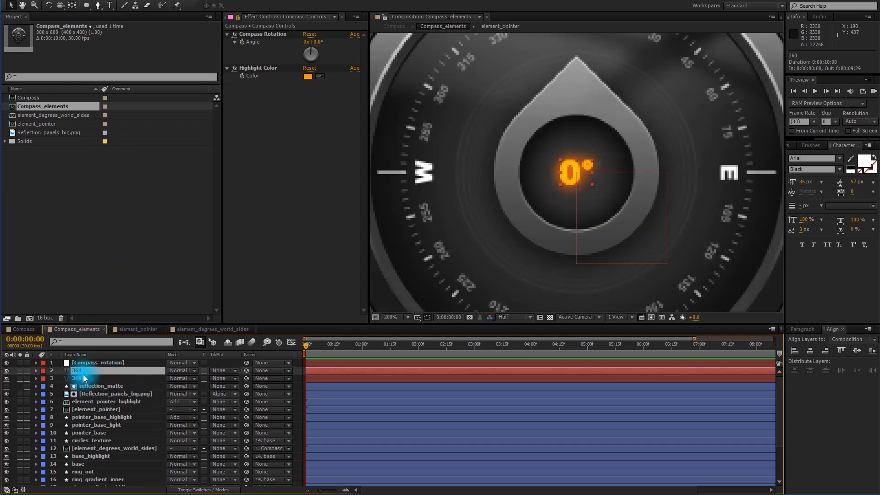
drag(84, 372, 84, 381)
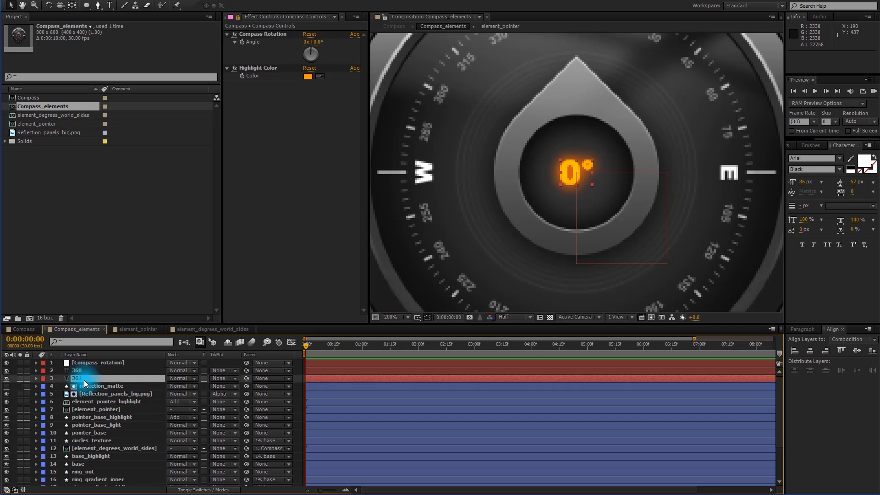
Set the font size of the duplicated text layer to 12 px.
click(832, 210)
click(823, 180)
click(835, 241)
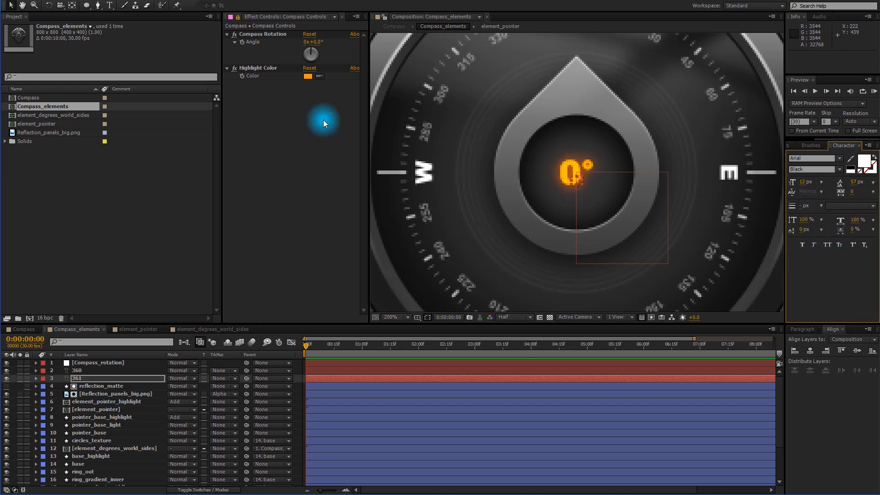
key(Return)
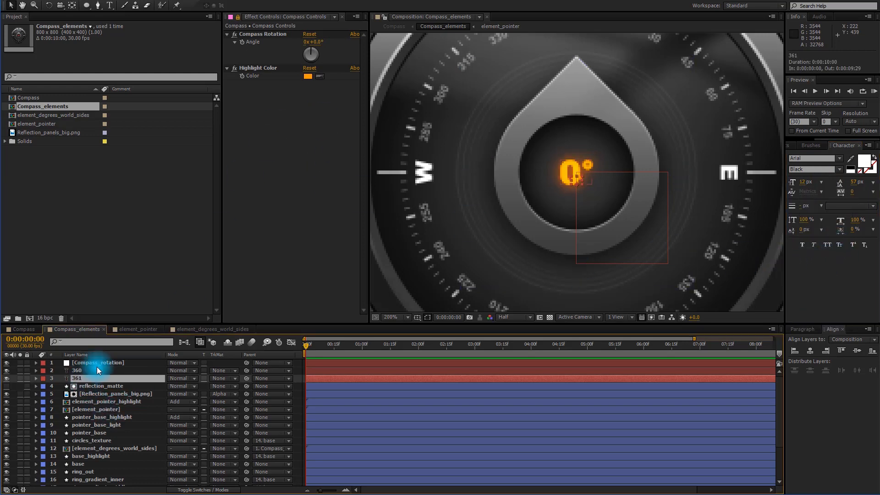
Unlock the effect controls and set the Glow Radius of the smaller text layer 361 to 8.
click(238, 16)
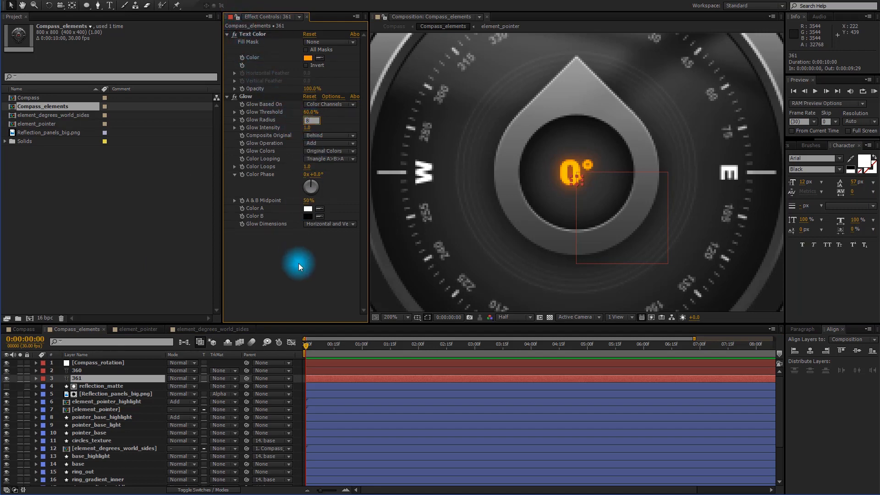
click(85, 370)
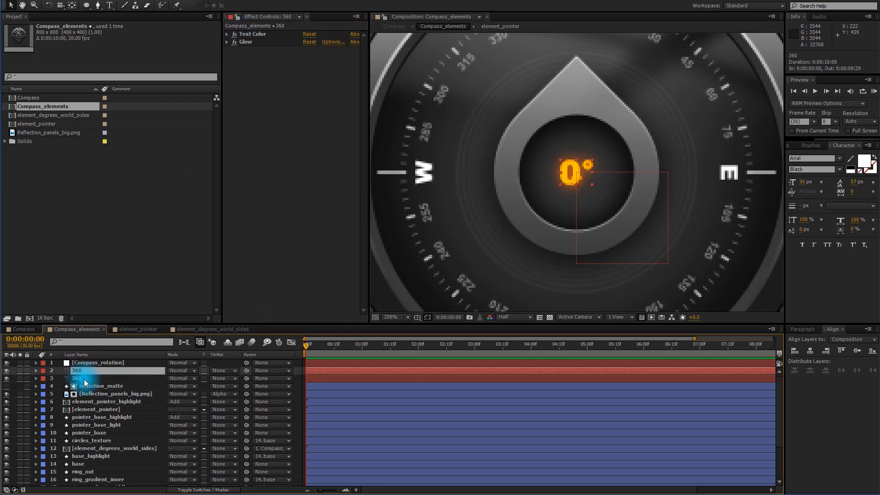
click(84, 380)
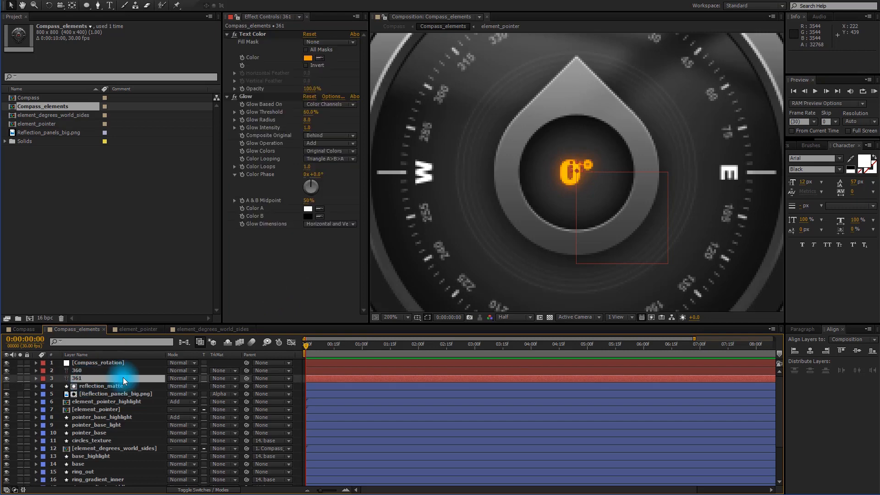
Replace layer 361's Source Text expression with nested if/else conditions that output N, NE, E, SE, S, SW, W or NW from the compass rotation.
key(e)
key(e)
click(342, 395)
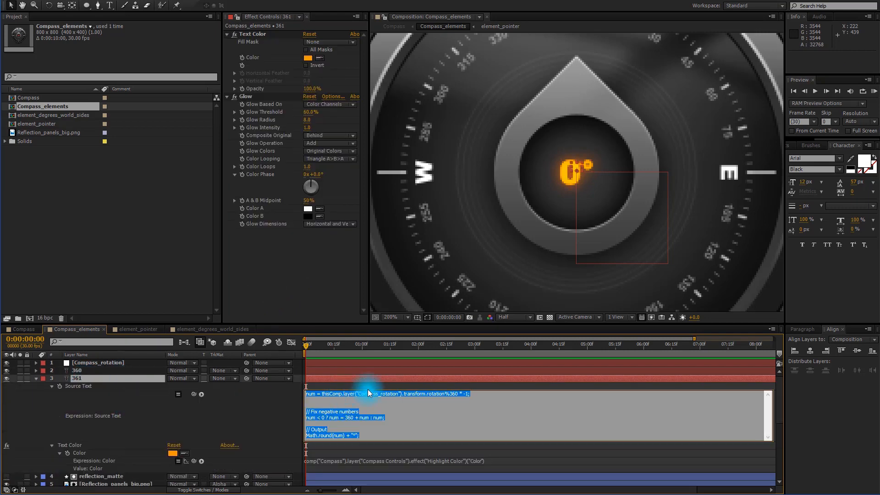
drag(382, 323, 402, 125)
click(393, 243)
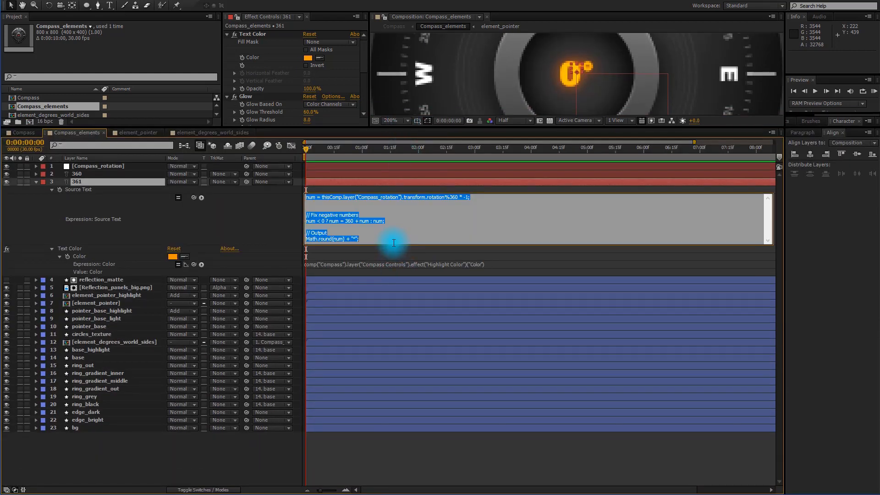
drag(394, 244, 389, 414)
key(ctrl+v)
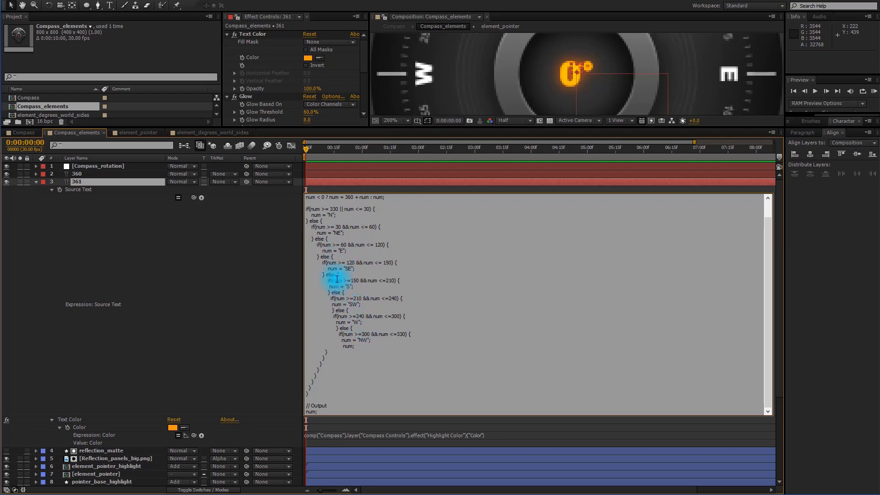
click(85, 182)
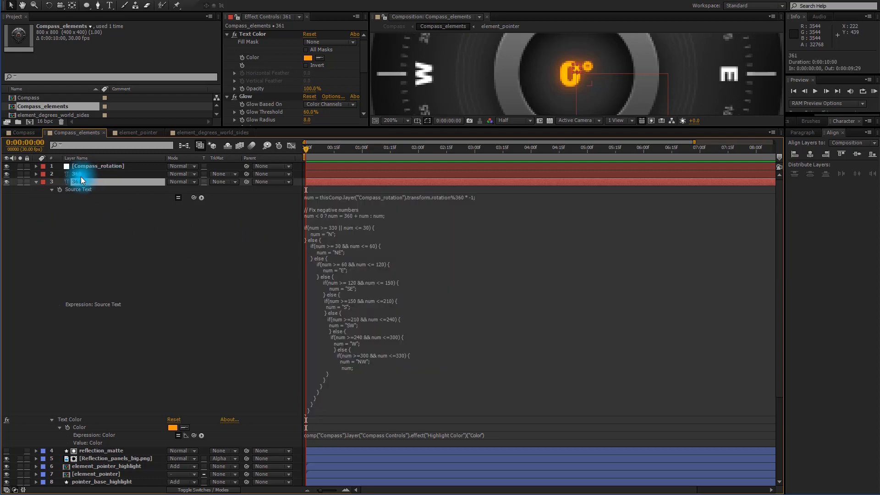
click(37, 182)
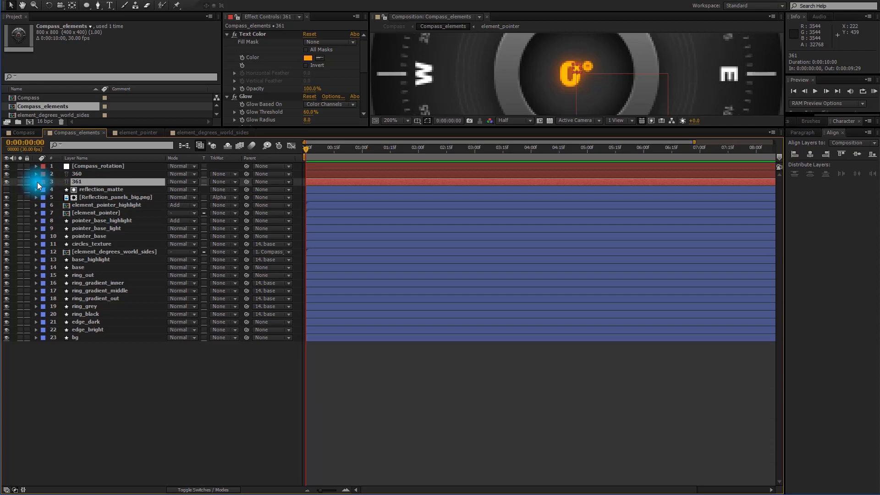
Center the smaller text layer 361 vertically in the composition.
click(86, 186)
click(85, 182)
click(843, 154)
click(856, 156)
click(540, 134)
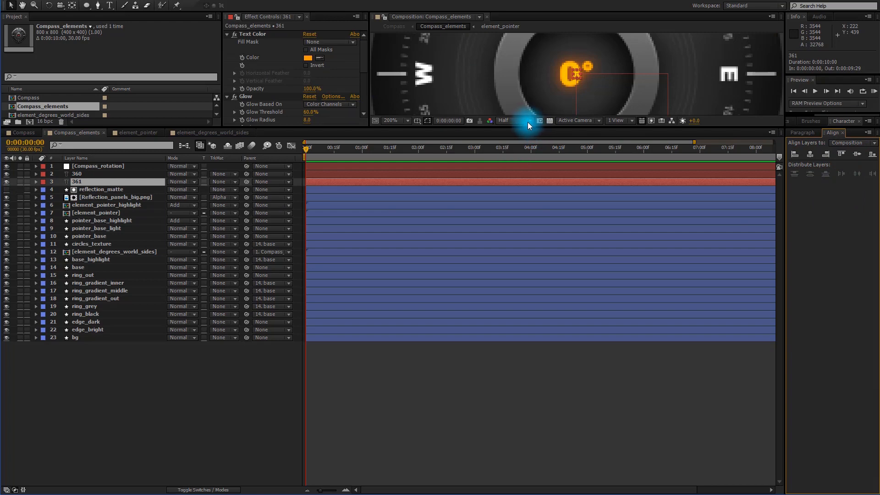
Enlarge the composition view and nudge layer 361 down beneath the degree readout, to position 400, 434.3.
drag(529, 131, 550, 229)
click(559, 122)
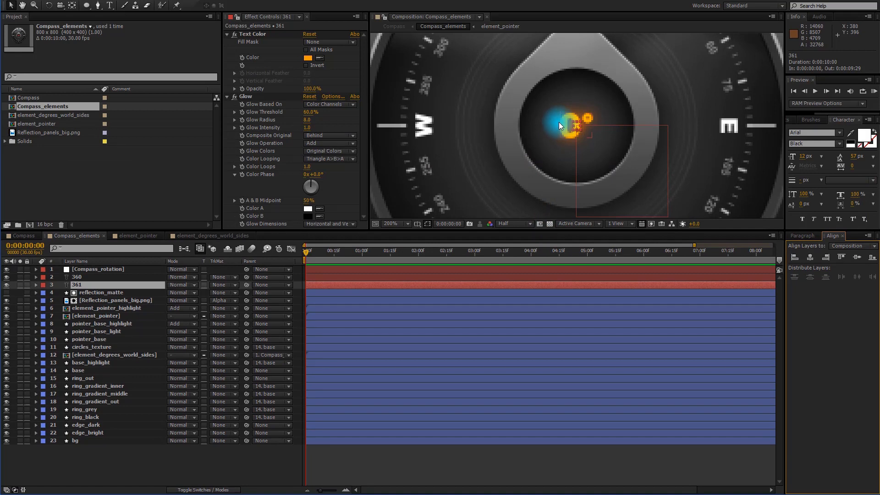
key(shift+Down)
key(shift+Down)
key(shift+Down)
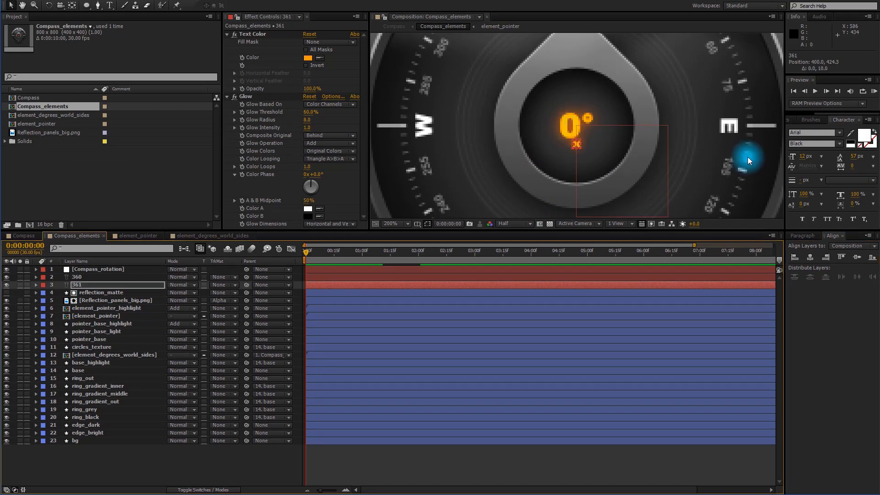
key(shift+Down)
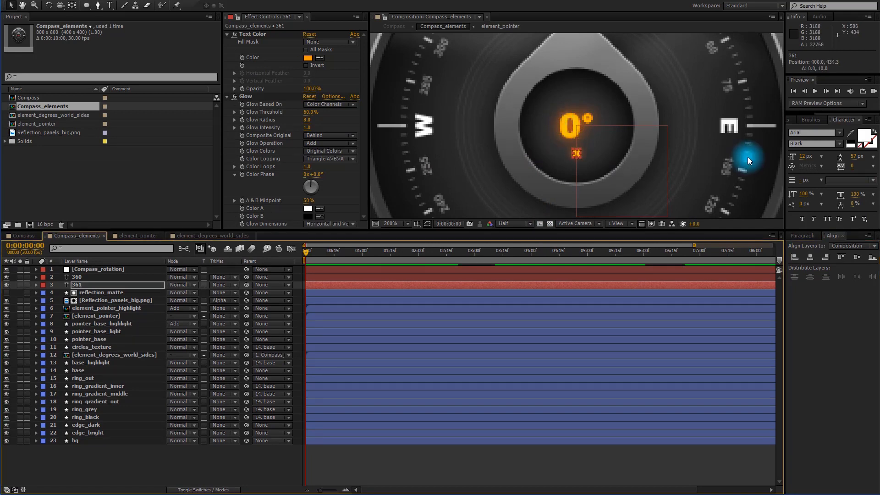
Clear the static source text of layer 361 so only its expression supplies the letters.
click(96, 286)
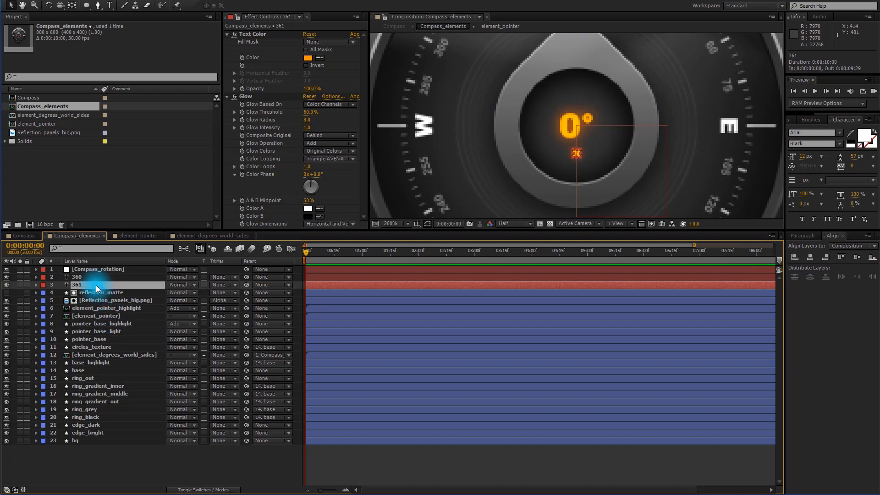
double_click(97, 286)
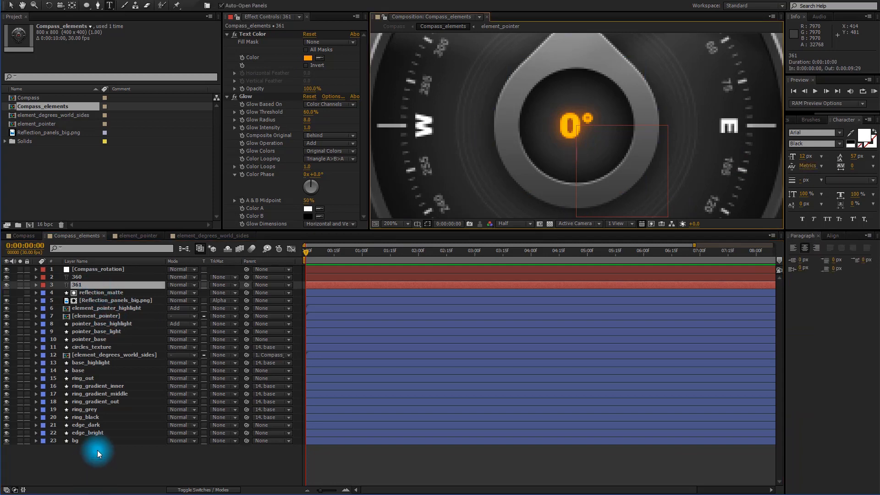
text(N)
Rename the smaller text layer direction_notification and deselect it.
click(87, 285)
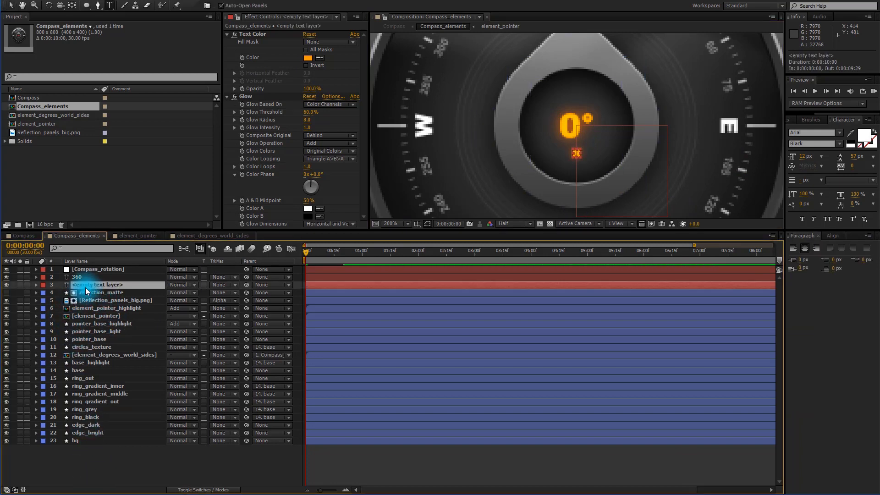
key(Return)
text(direction_notifi)
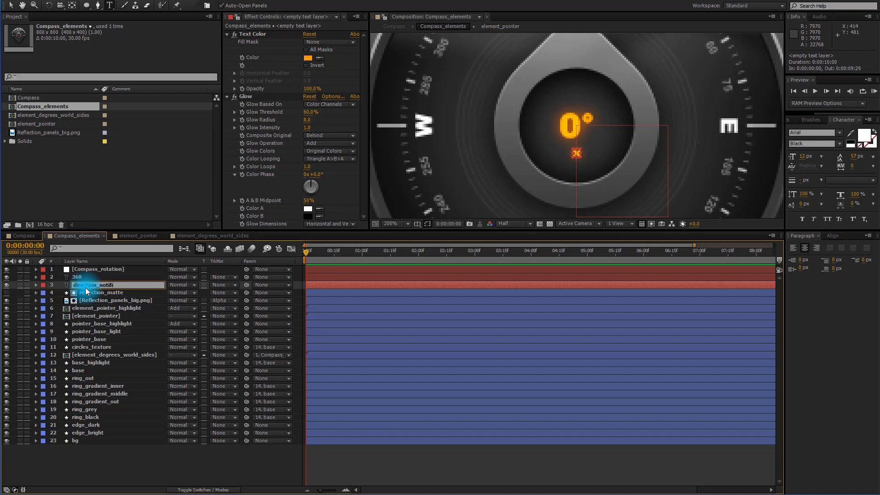
text(cation)
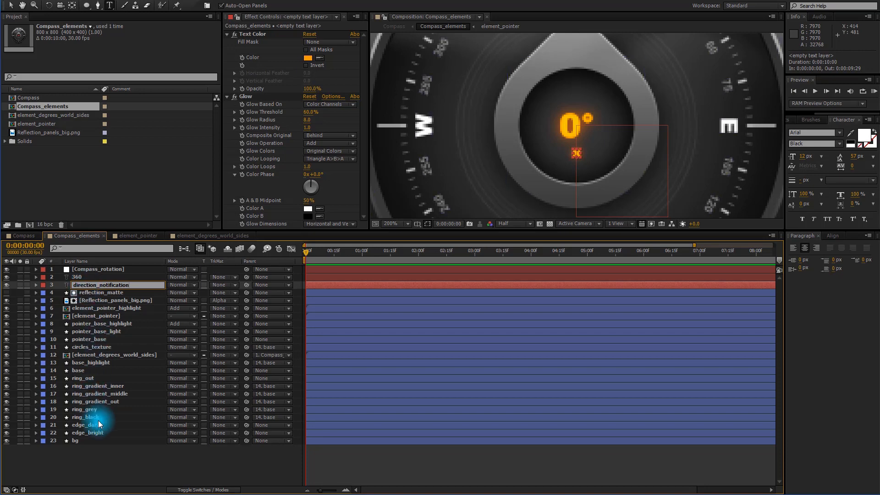
click(105, 461)
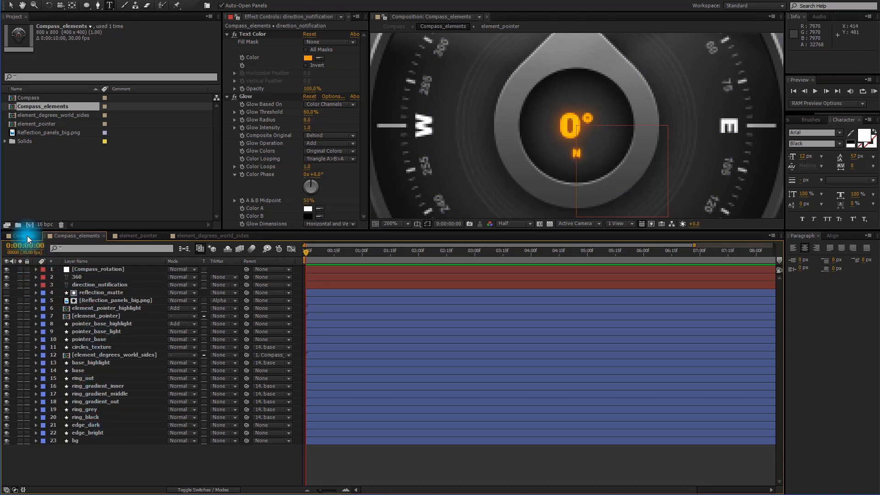
In the Compass composition, vary the Compass Rotation angle of Compass Controls to test the degree and direction readouts.
click(27, 237)
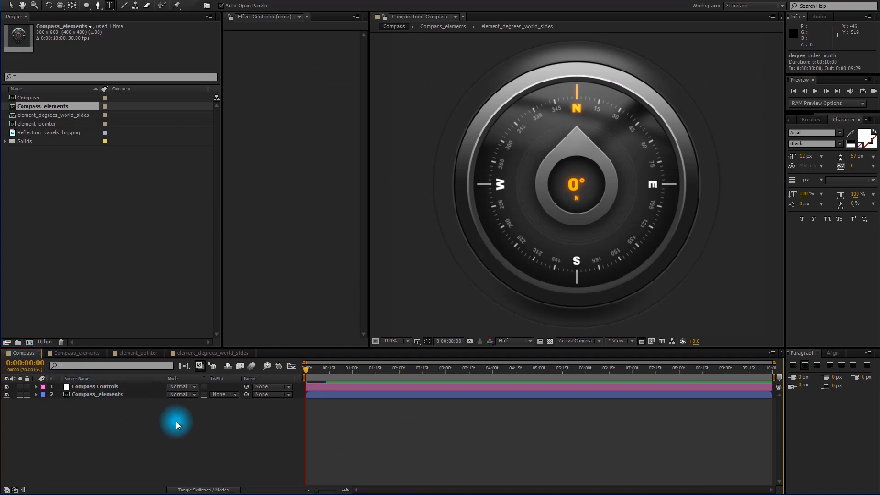
click(127, 388)
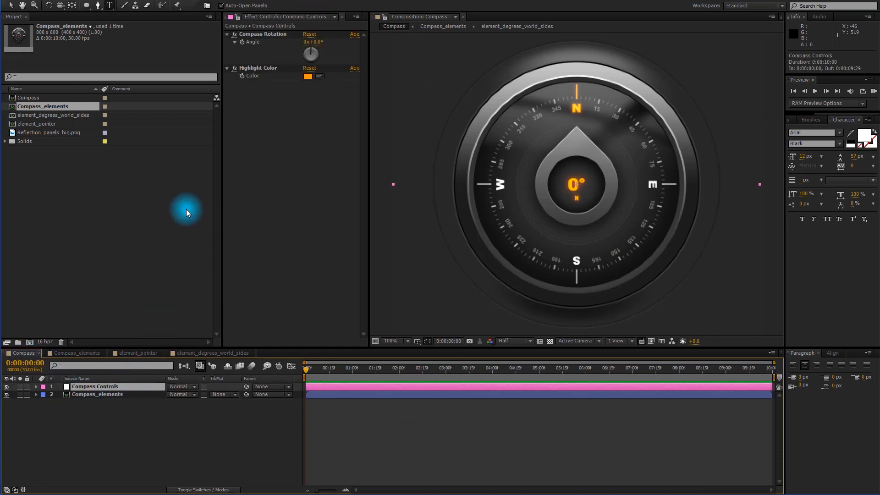
drag(309, 41, 503, 60)
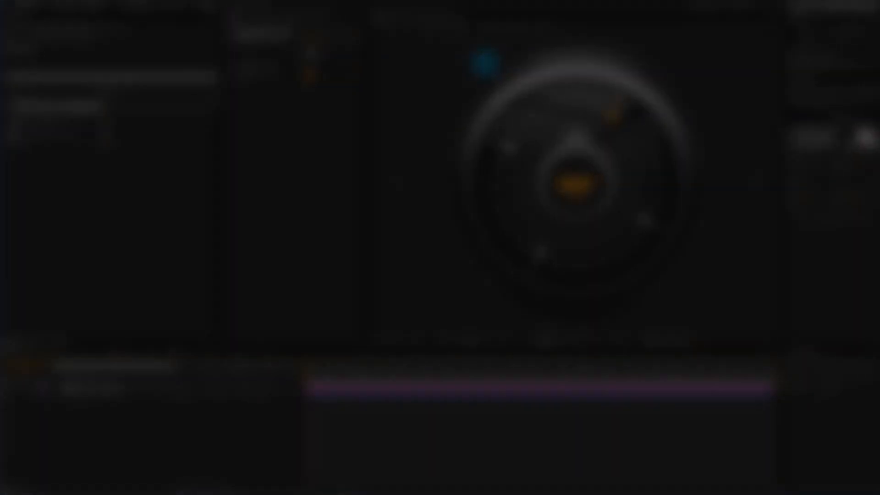